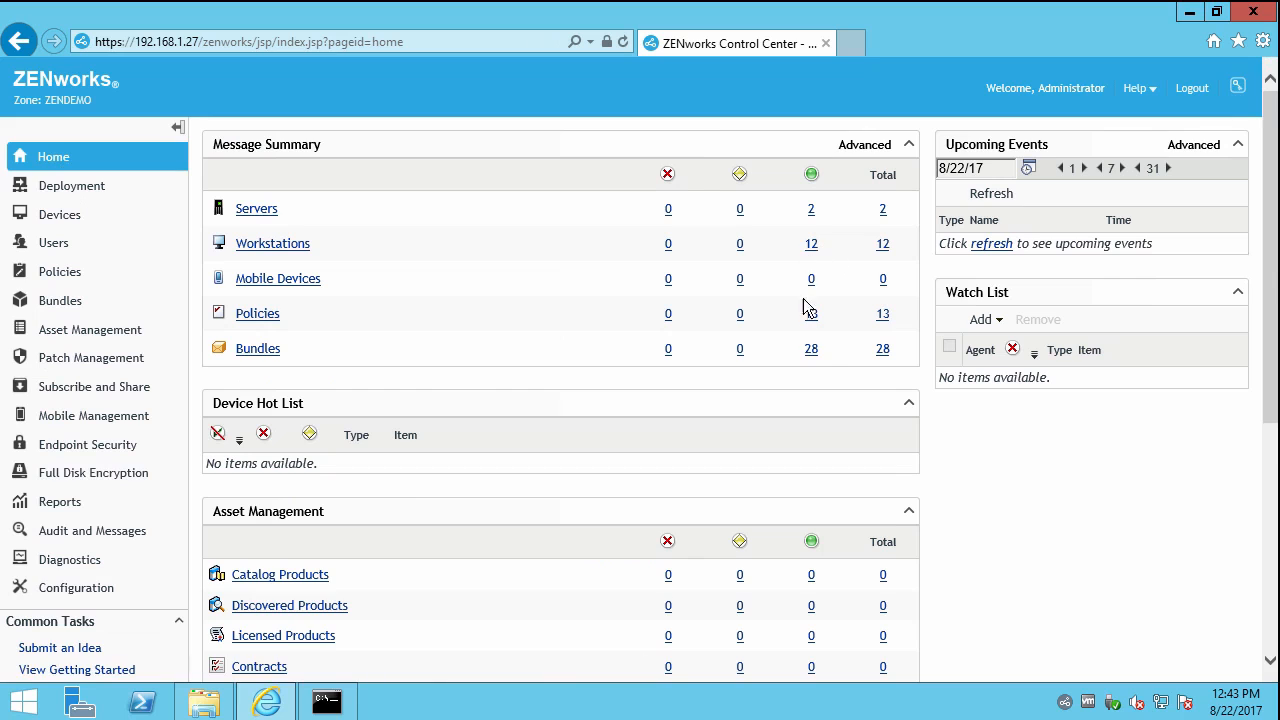
Review the Testgroup administrator group's members, then return to the Administrators list.
left_click(78, 589)
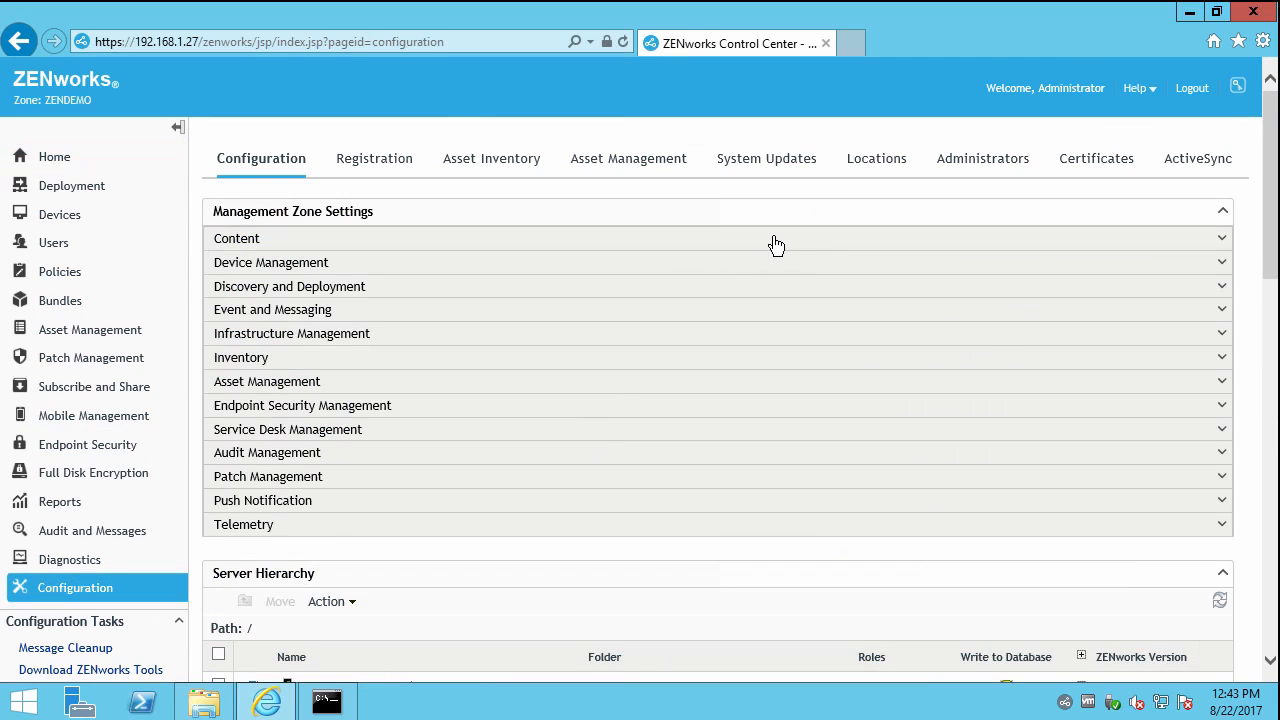
left_click(970, 170)
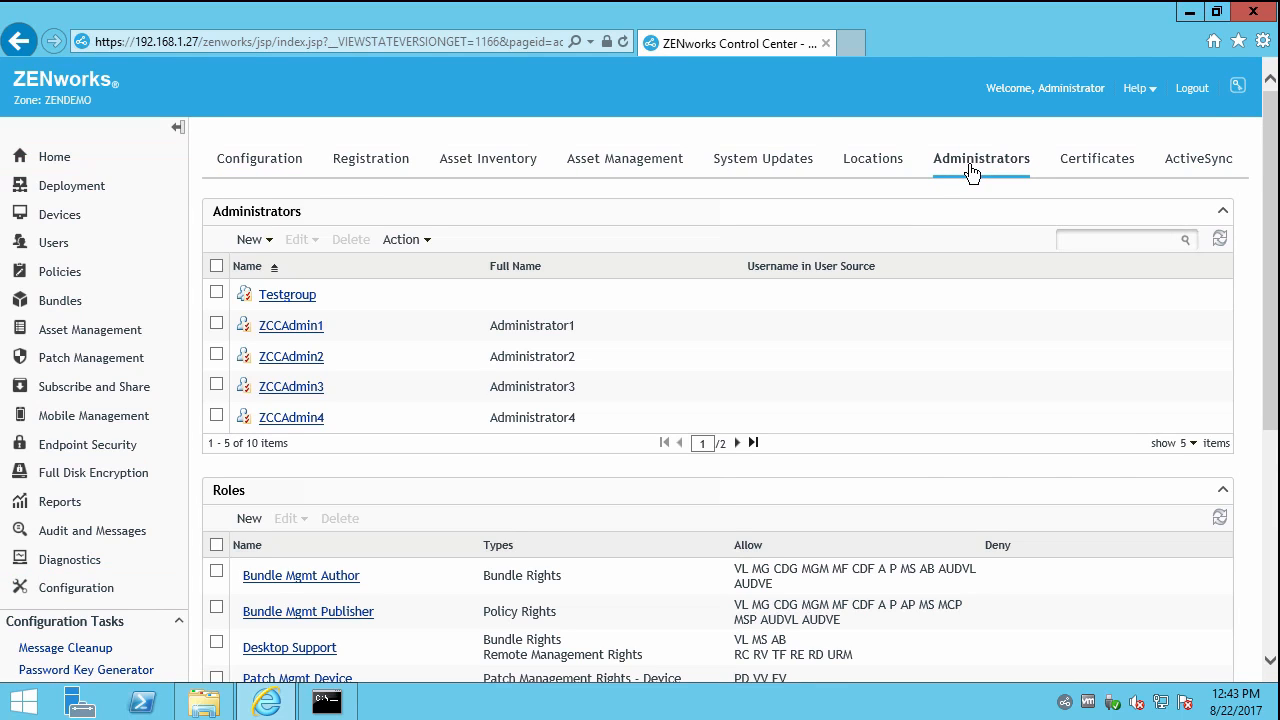
left_click(276, 303)
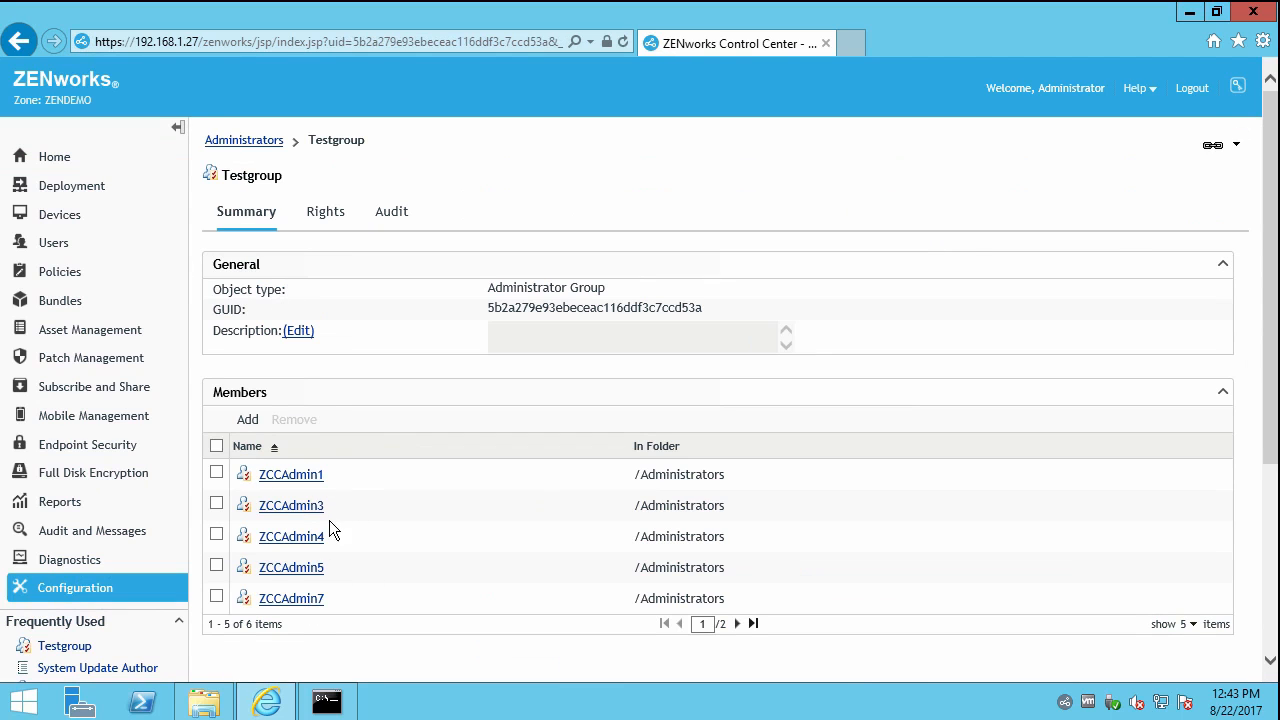
left_click(276, 143)
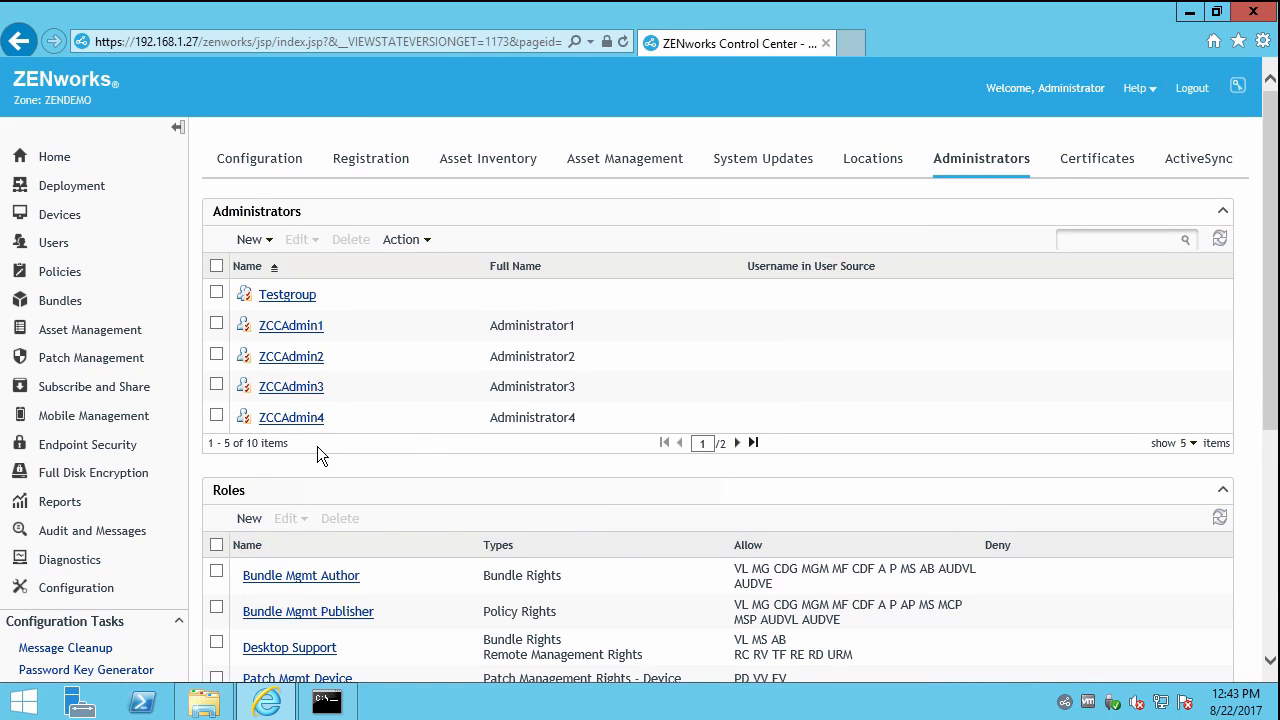
Scroll through the Roles list and open the ZCCAdmin1 administrator.
scroll(463, 456, "down", 3)
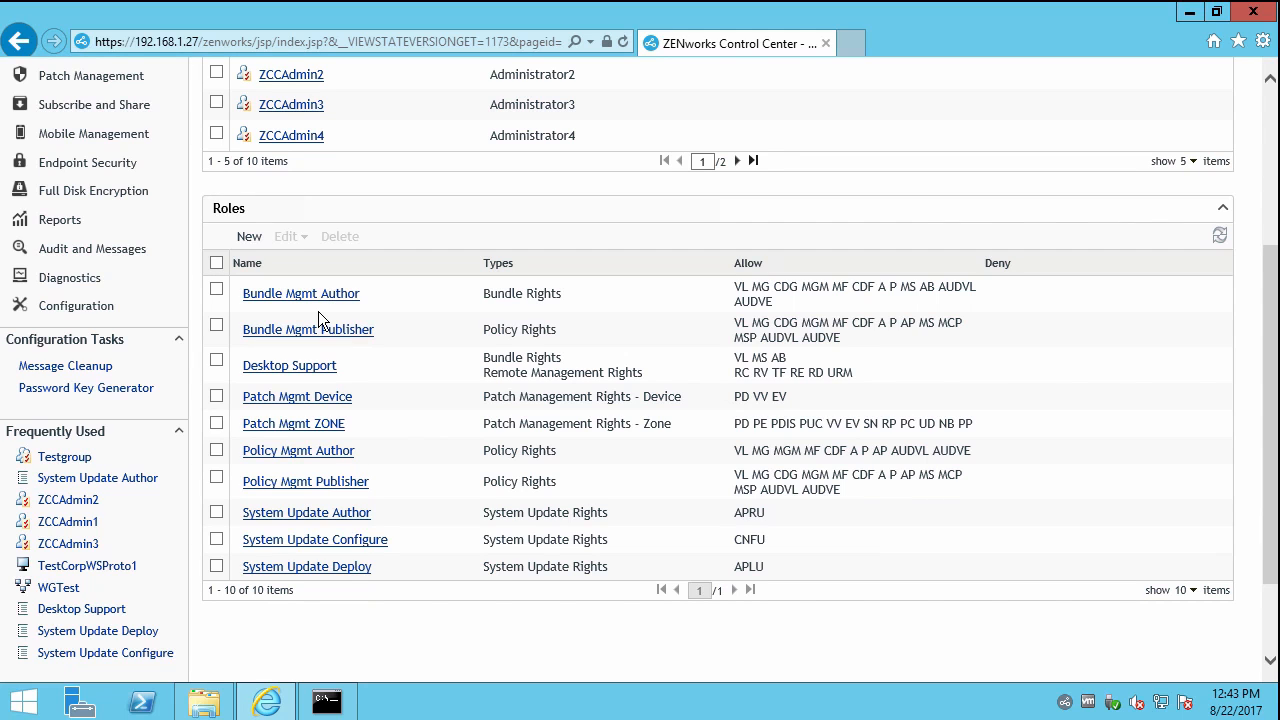
scroll(400, 352, "up", 3)
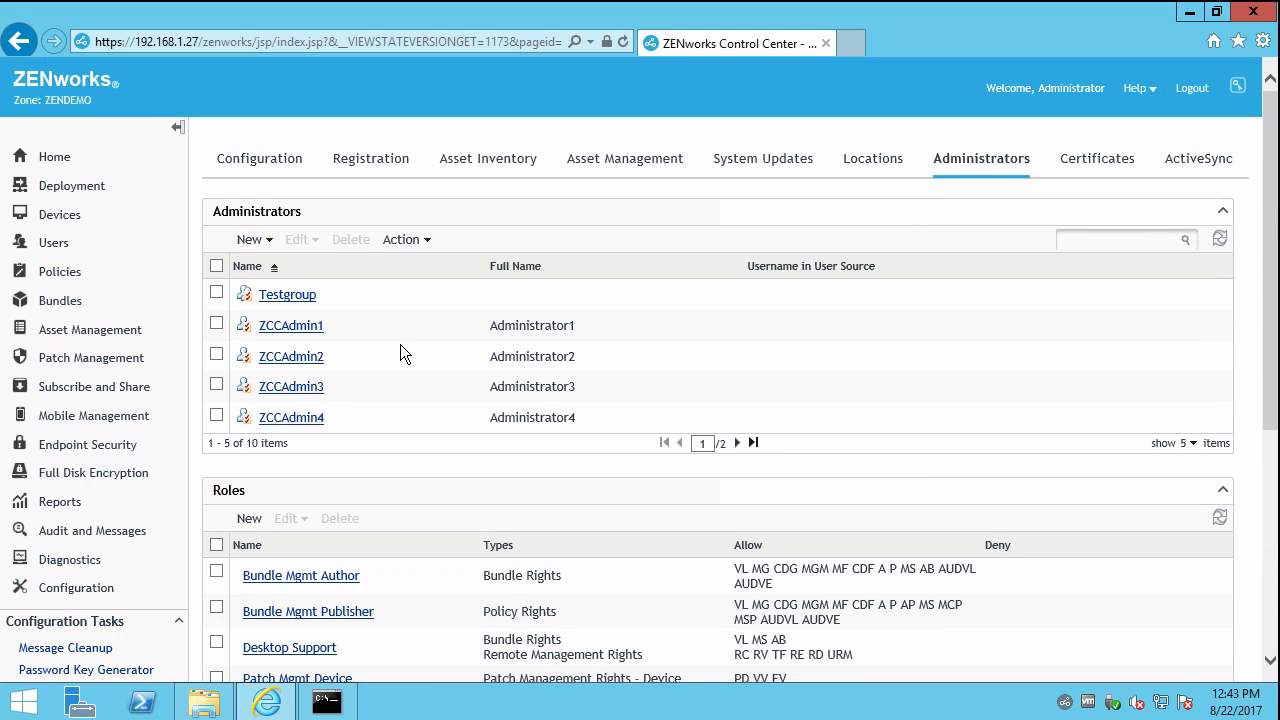
left_click(294, 327)
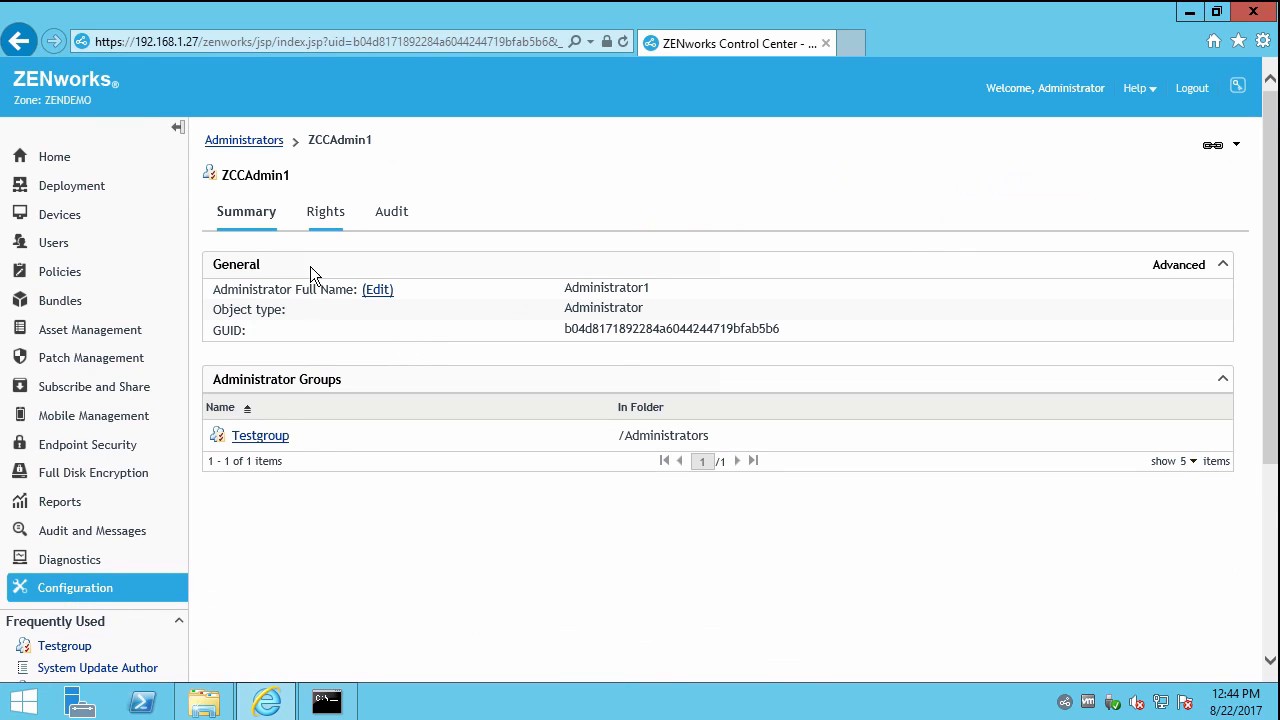
Check ZCCAdmin1's Corporation and Enterprise bundle rights and System Update Author role, then log out.
left_click(324, 212)
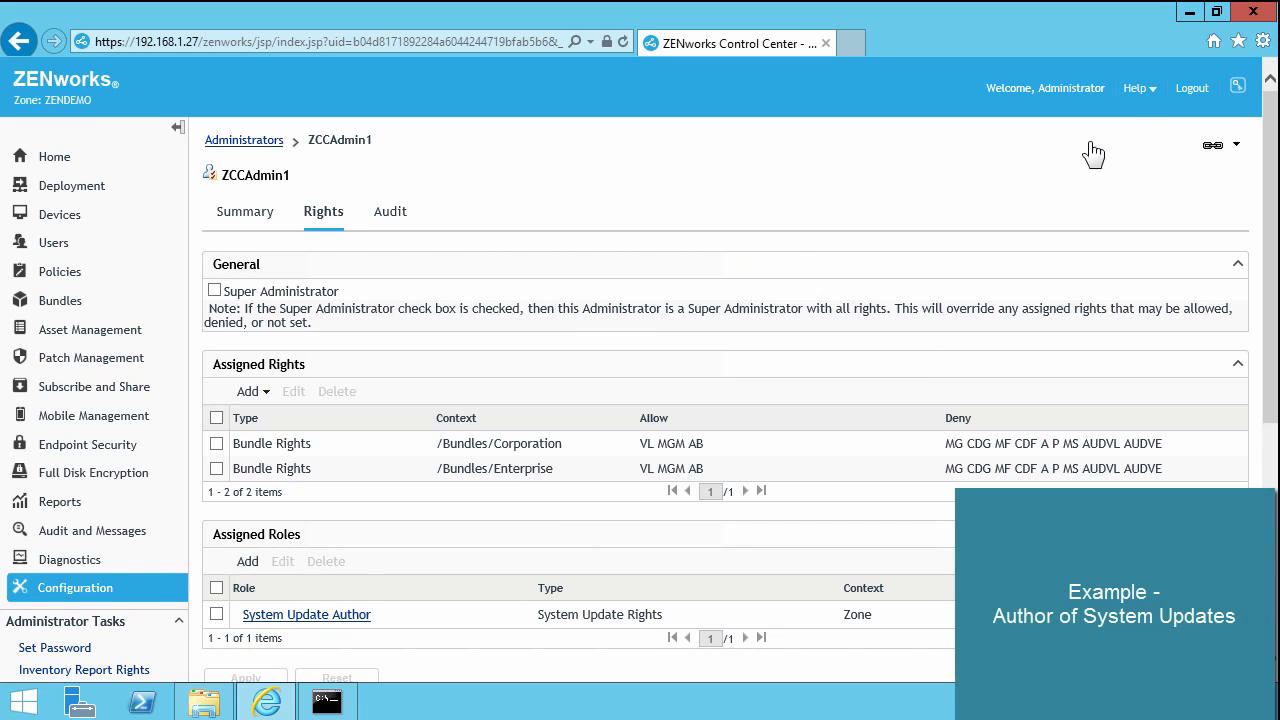
left_click(1191, 92)
Sign in to ZENworks Control Center as ZCCAdmin1.
type("Z")
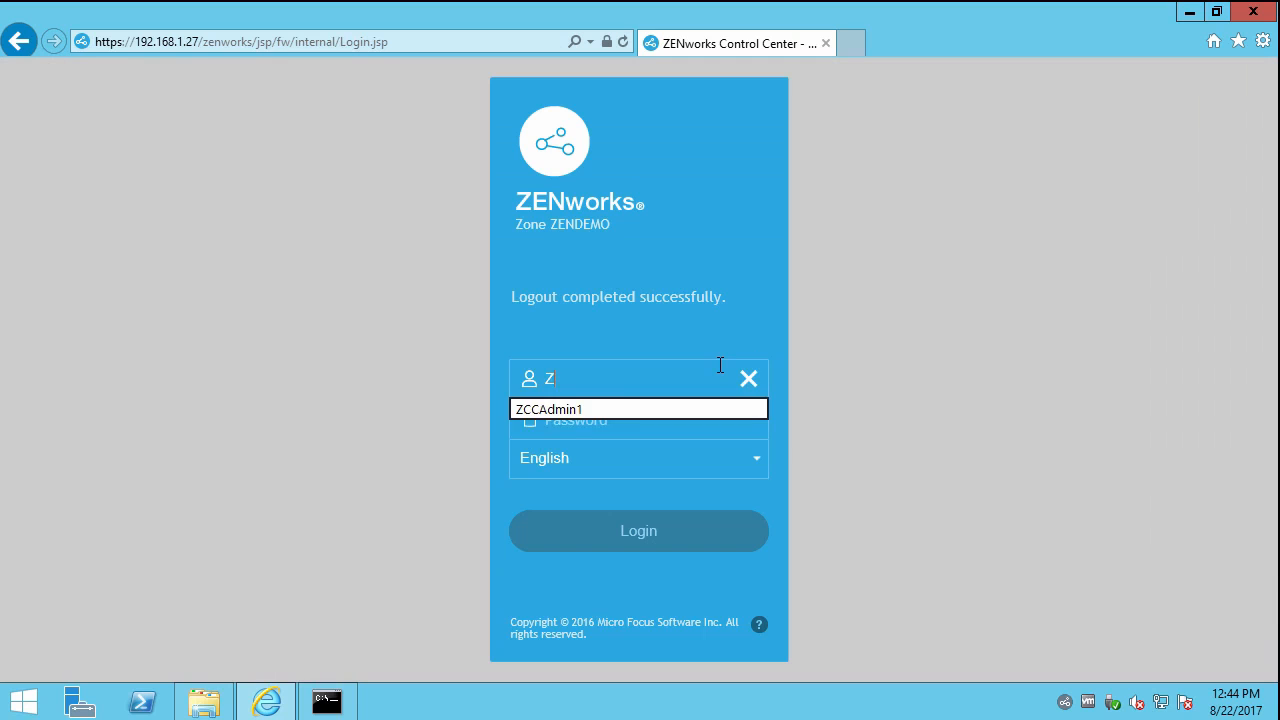
left_click(577, 411)
left_click(607, 540)
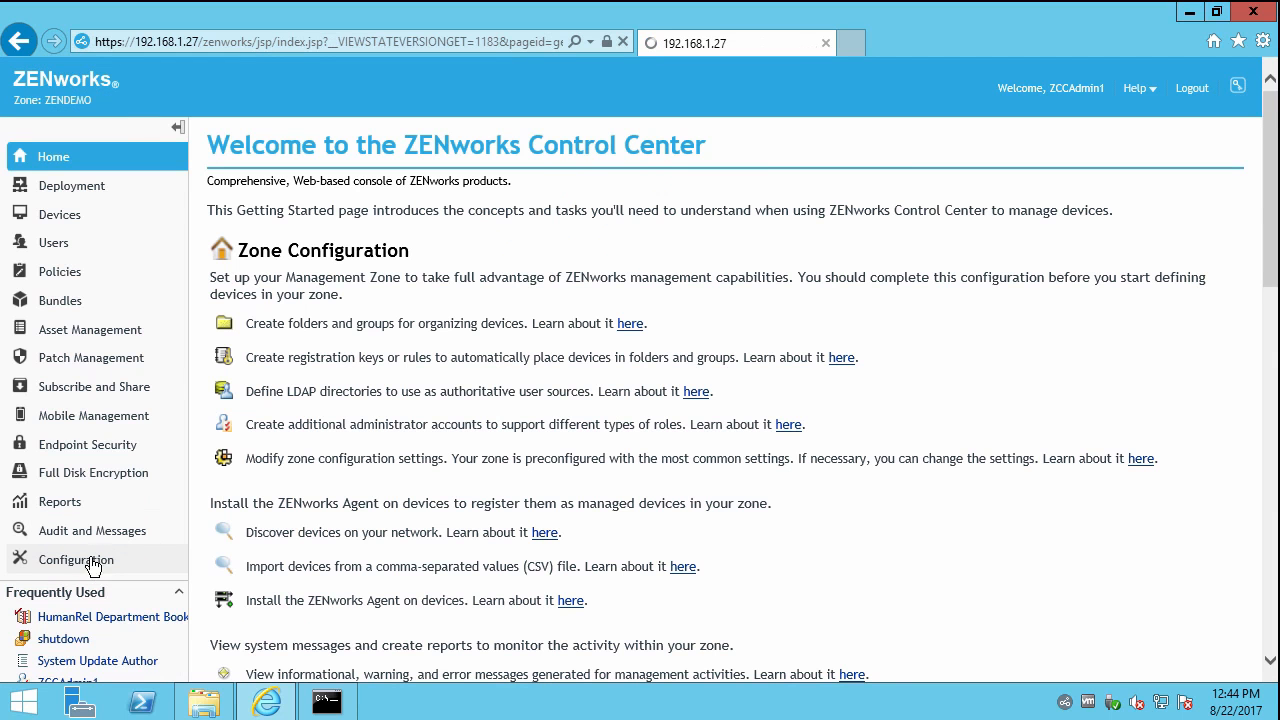
Select Aug 2017 PRU in Configuration > System Updates and review its Action menu.
left_click(90, 560)
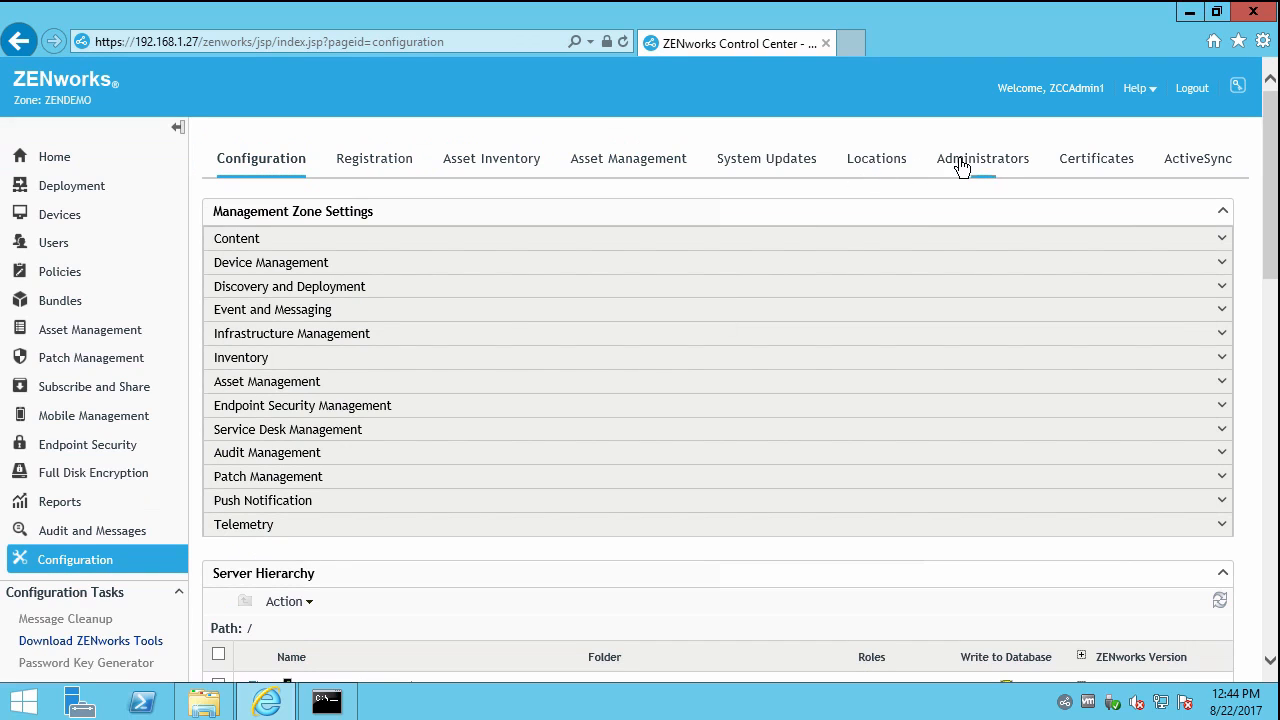
left_click(755, 168)
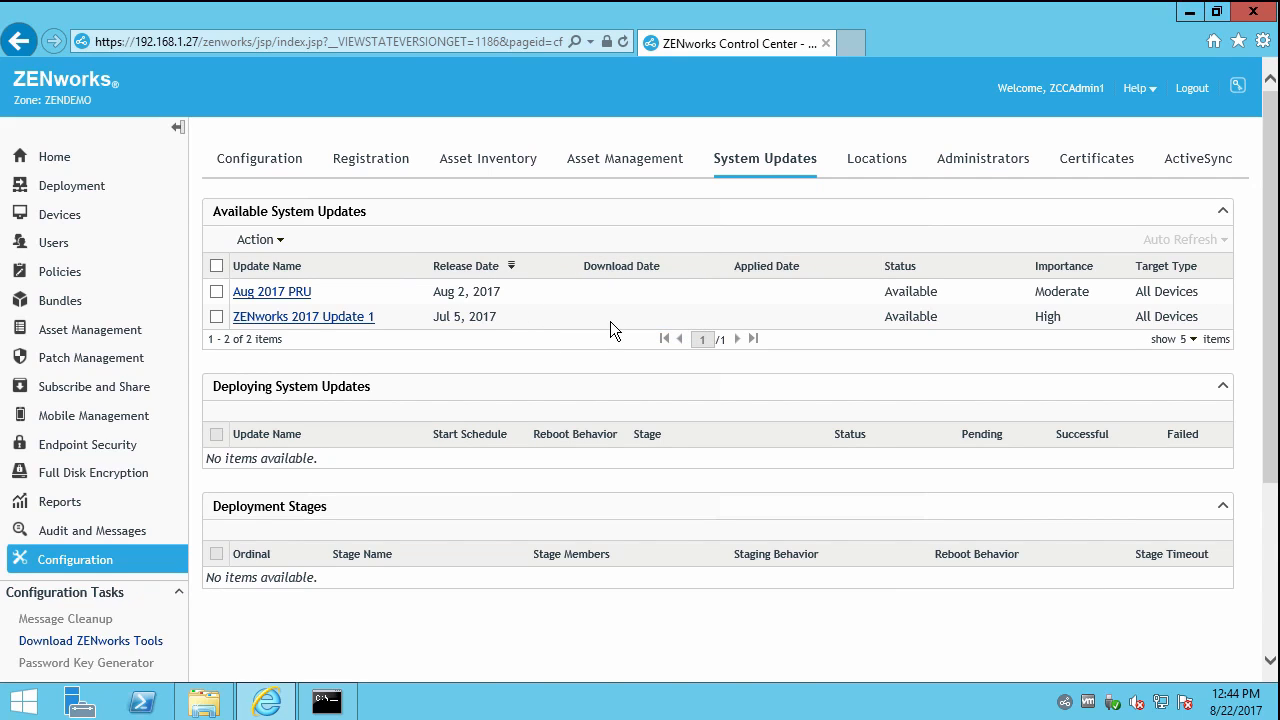
left_click(216, 291)
left_click(257, 240)
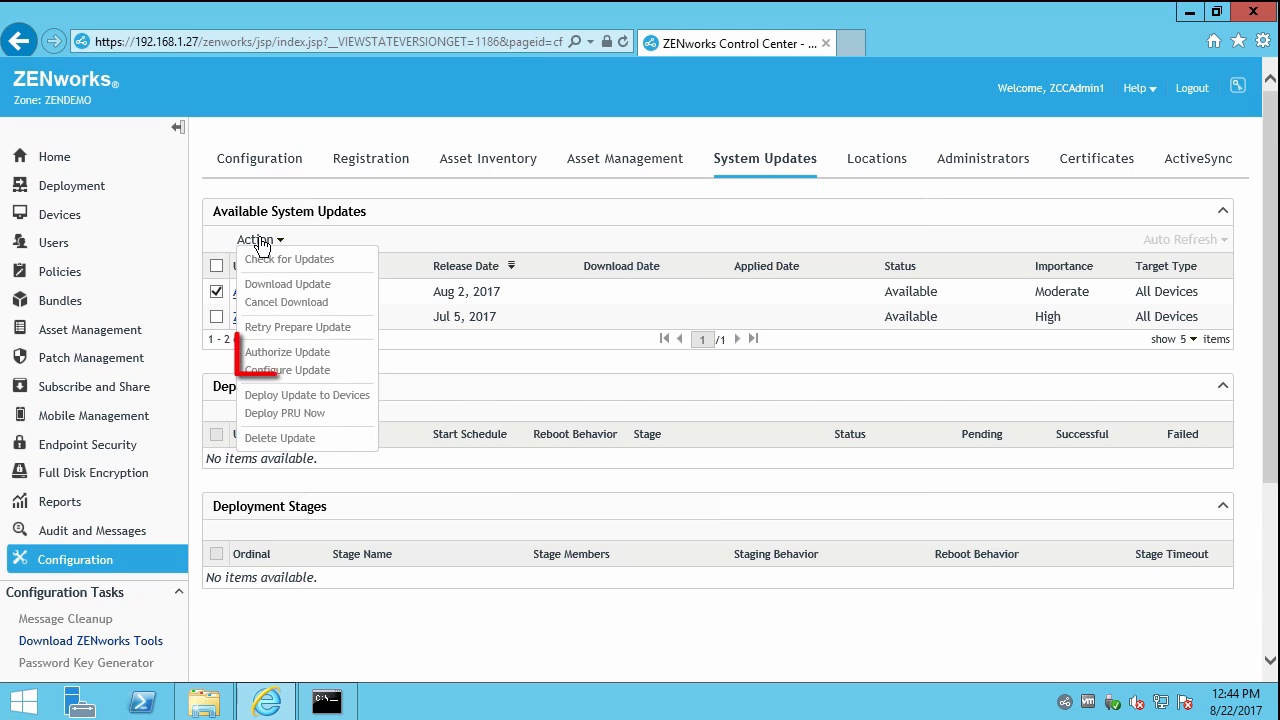
left_click(554, 204)
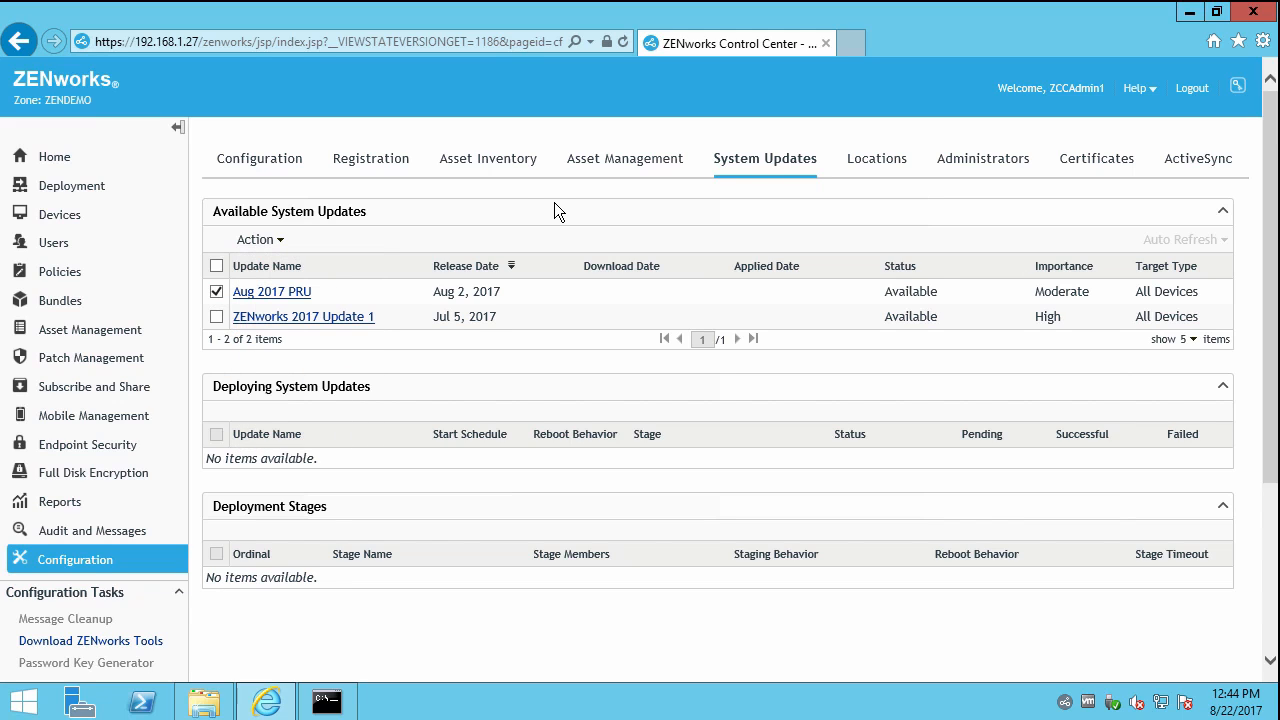
Run zman sud "Aug 2017 PRU" as ZCCAdmin1, which fails with error 17.
left_click(326, 701)
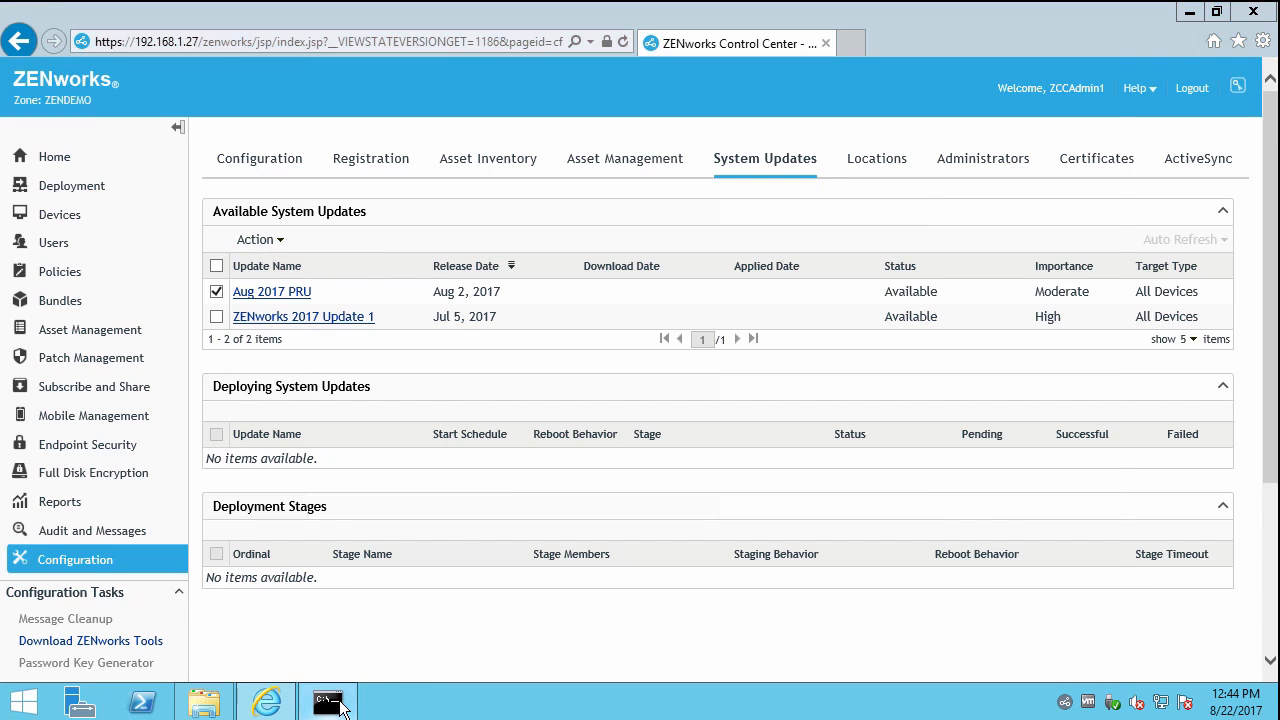
type("zman sud")
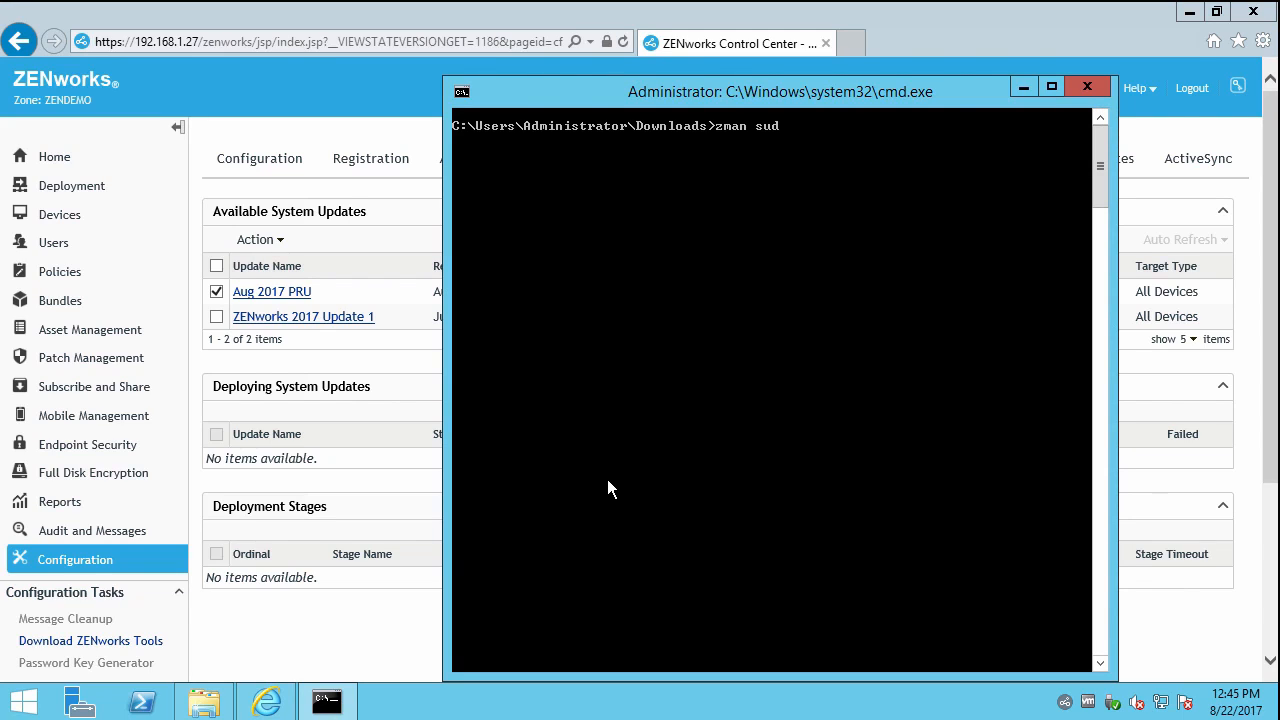
type(" \"Aug 2017 PRU\"")
key("Return")
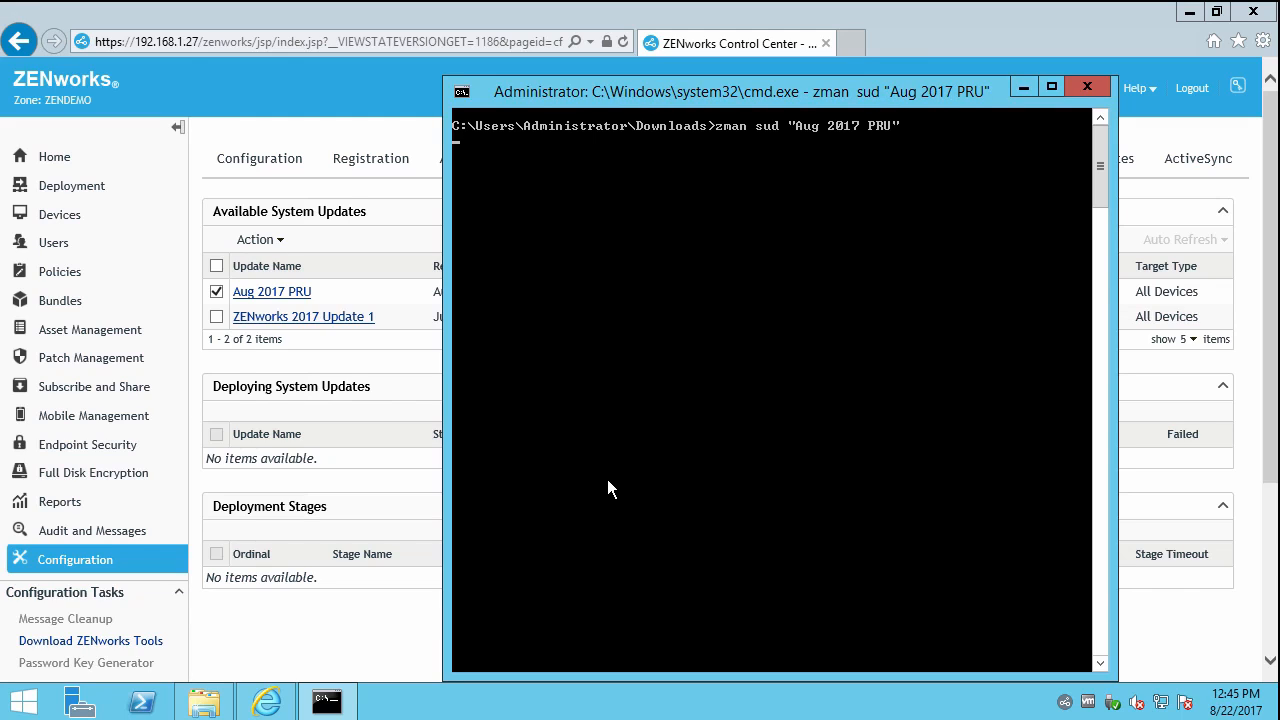
type("ZCCAdmin1")
key("Return")
type("****")
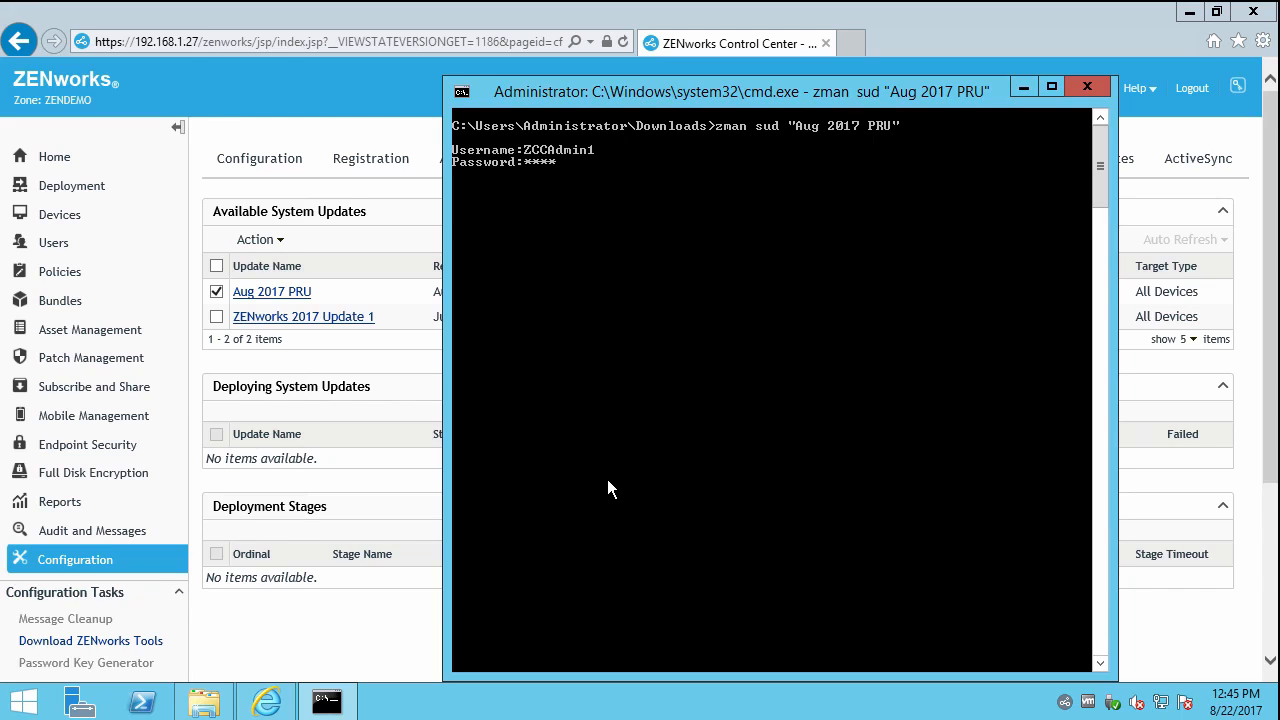
key("Return")
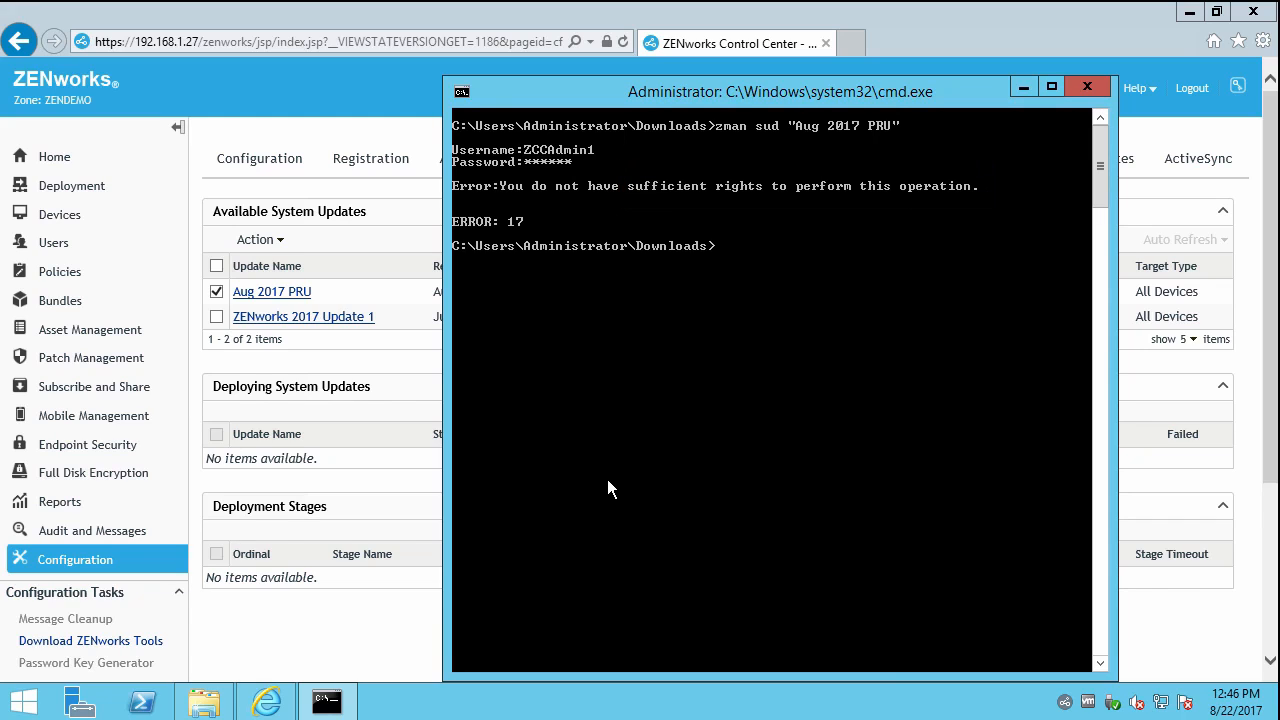
Rerun the download command and authenticate as Administrator with its password.
key("Up")
key("Return")
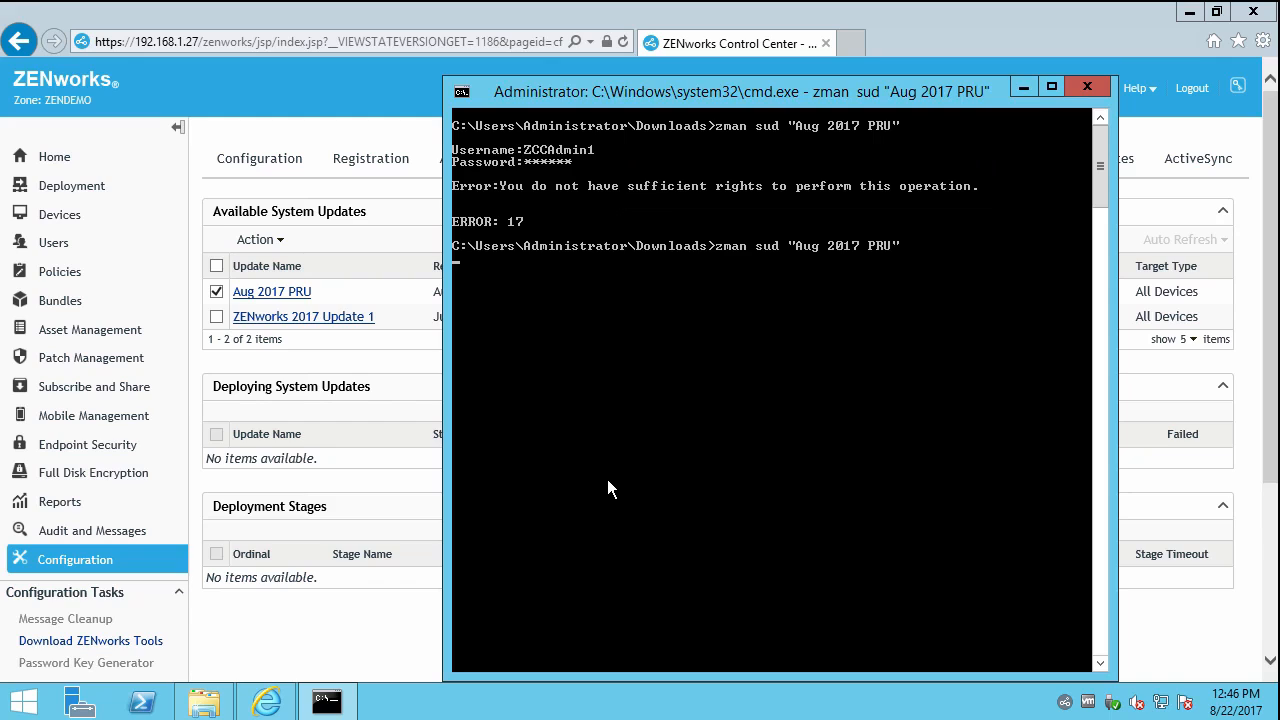
type("Administrator")
key("Return")
type("******")
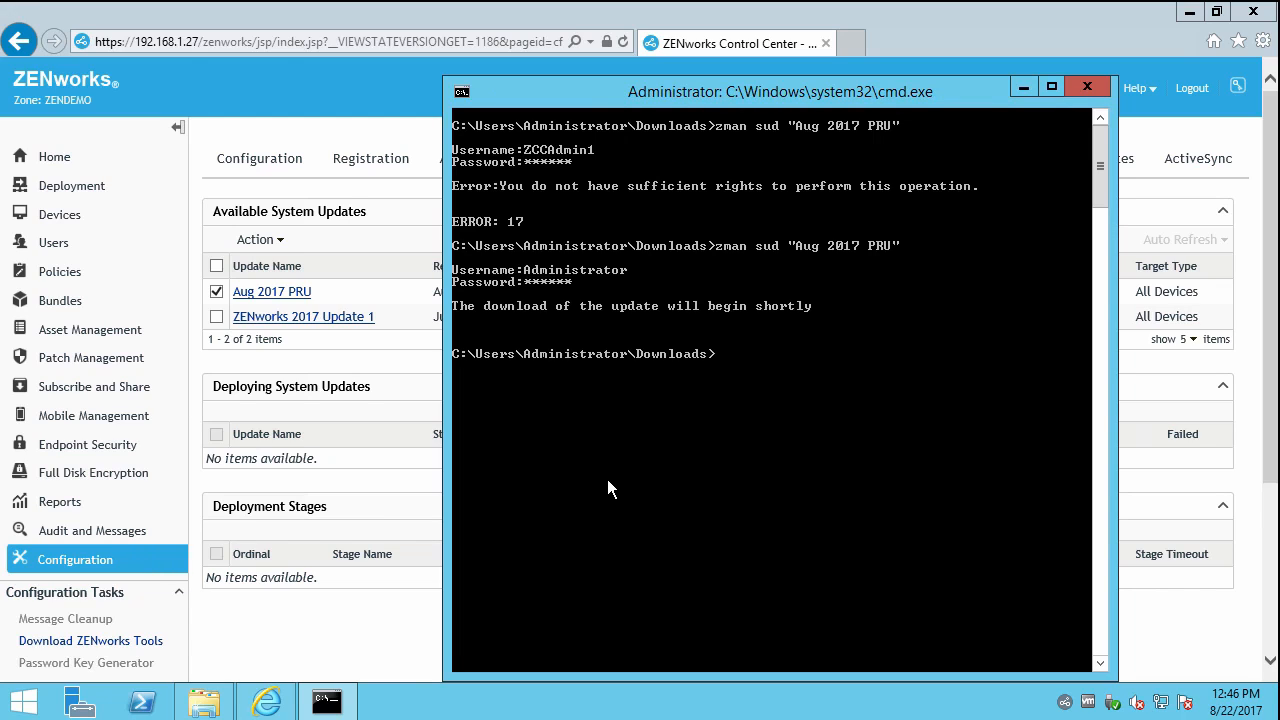
Refresh System Updates until Aug 2017 PRU awaits authorization, then authorize it.
left_click(377, 287)
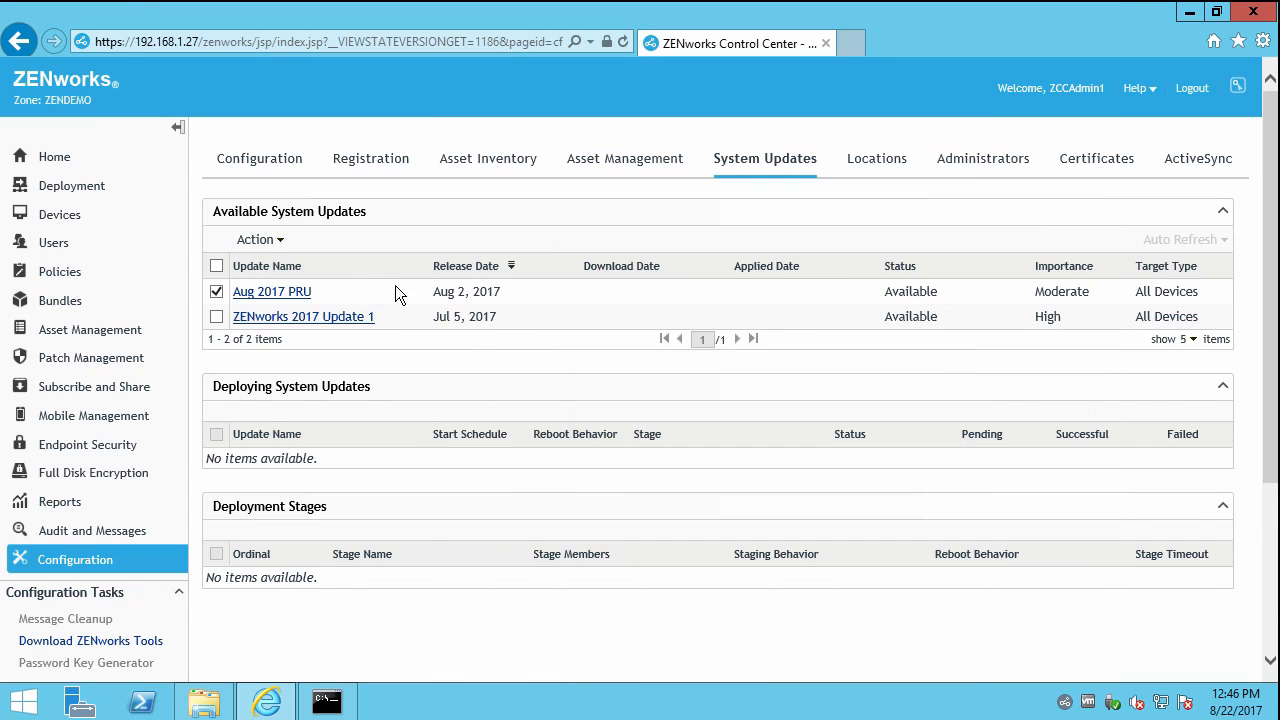
left_click(766, 172)
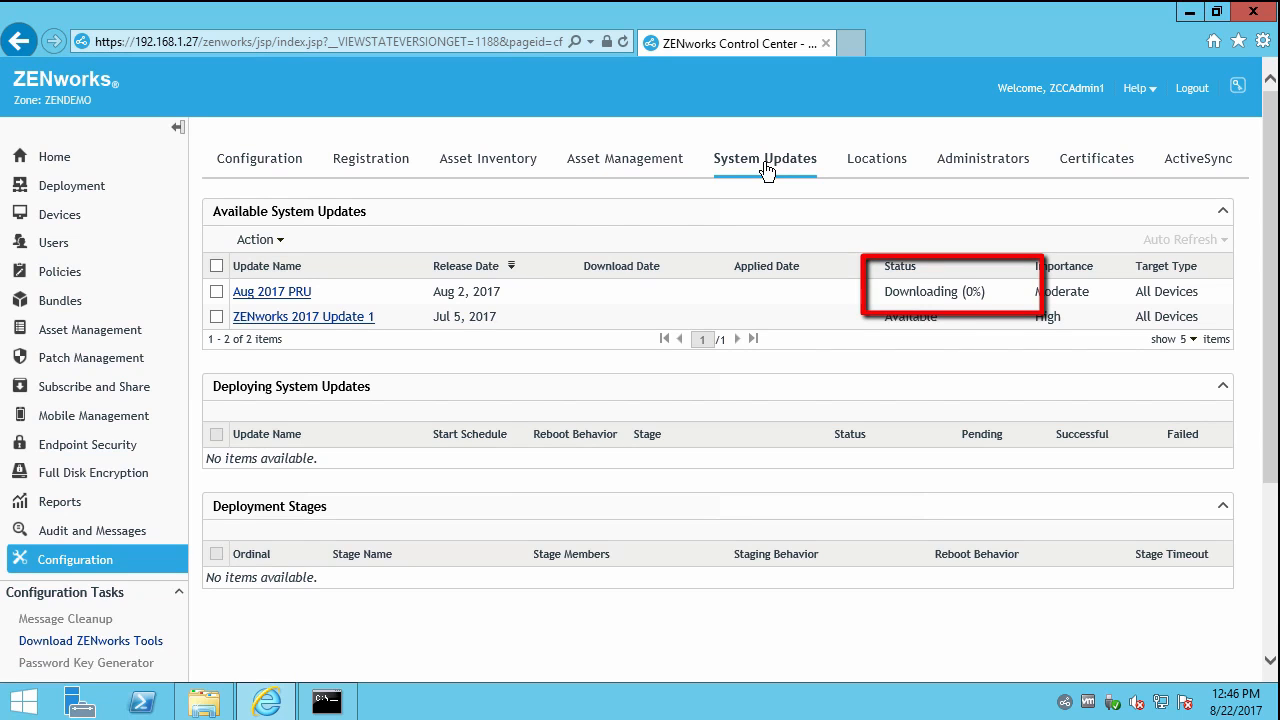
left_click(766, 168)
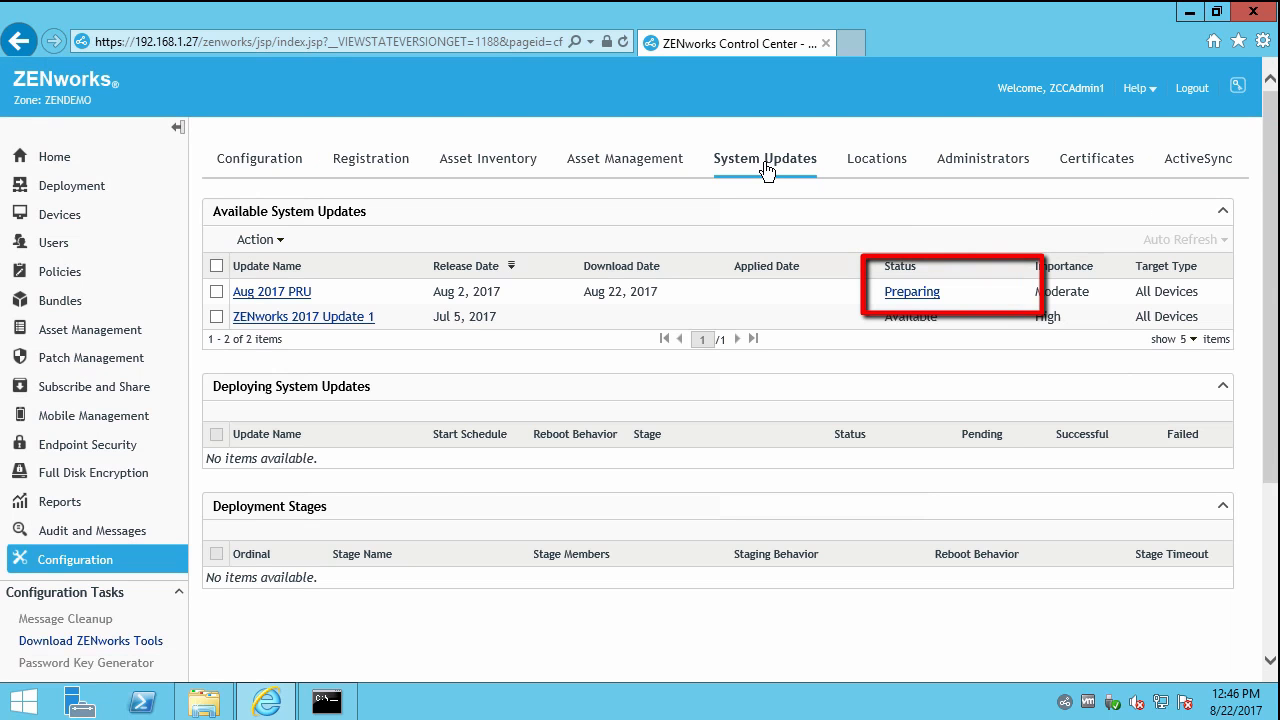
left_click(766, 171)
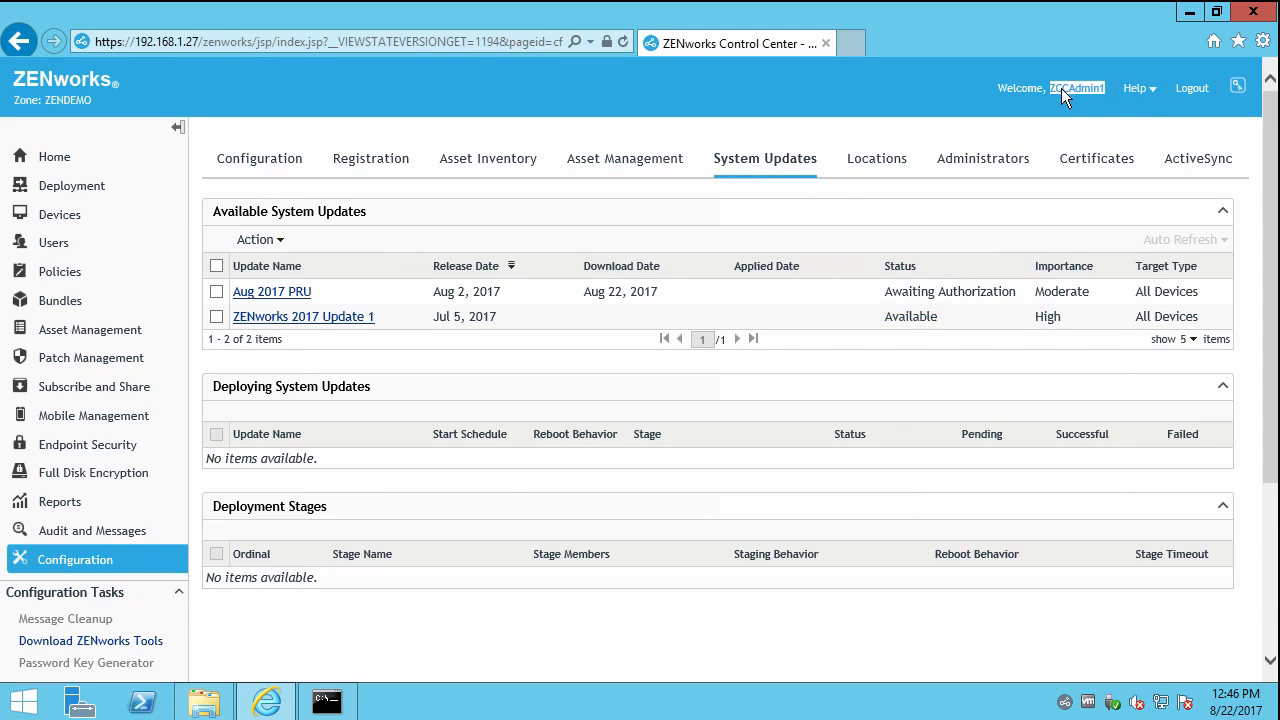
left_click(217, 291)
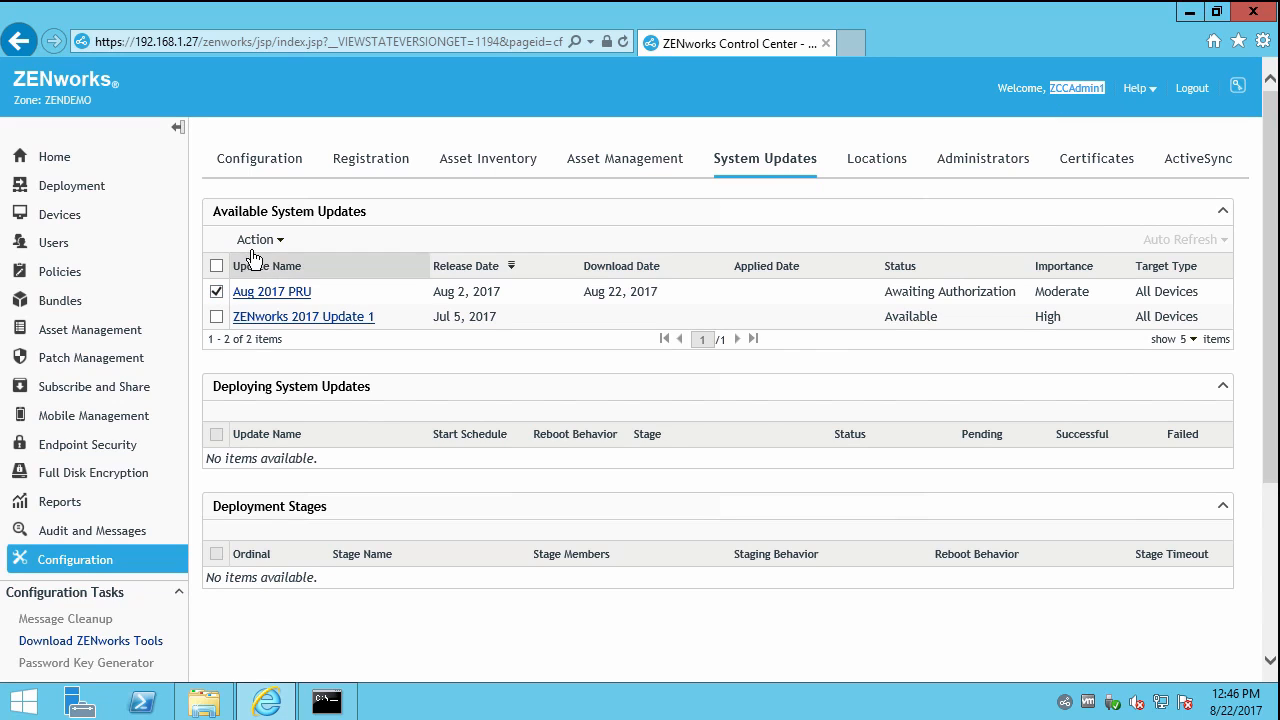
left_click(259, 240)
left_click(335, 354)
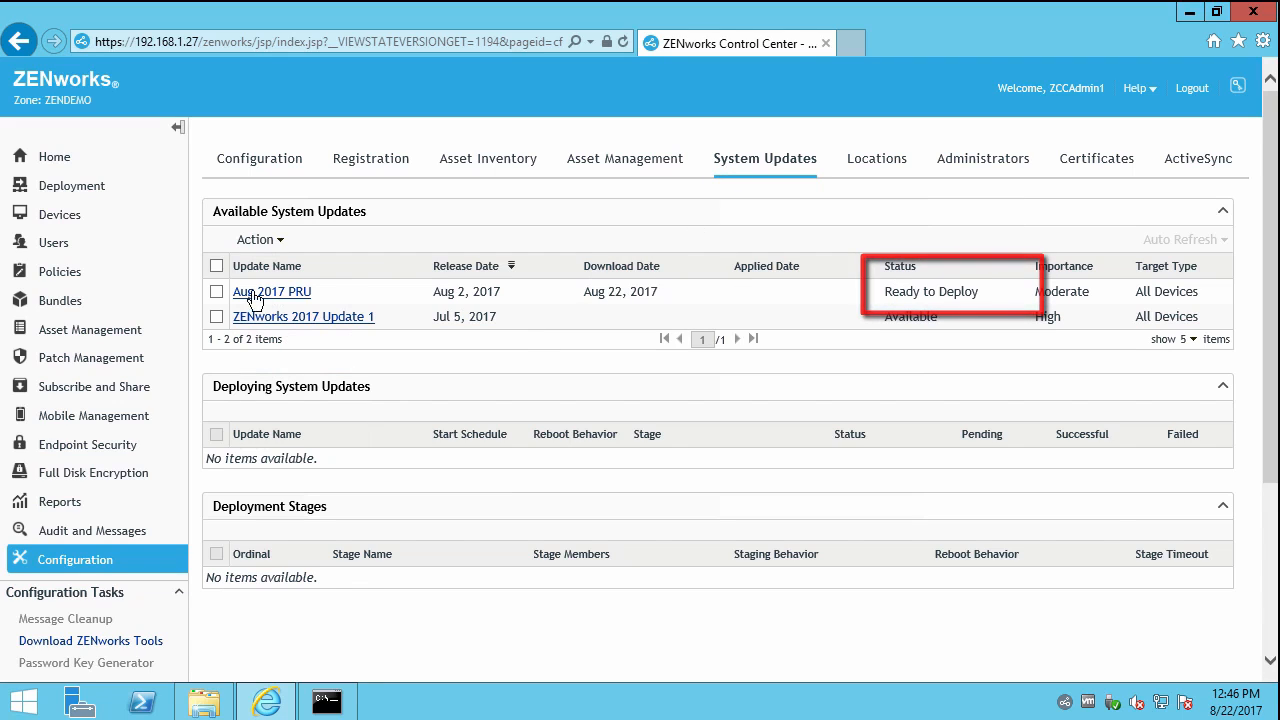
Review the ready-to-deploy Aug 2017 PRU's actions, then return to the Administrators list.
left_click(216, 291)
left_click(259, 240)
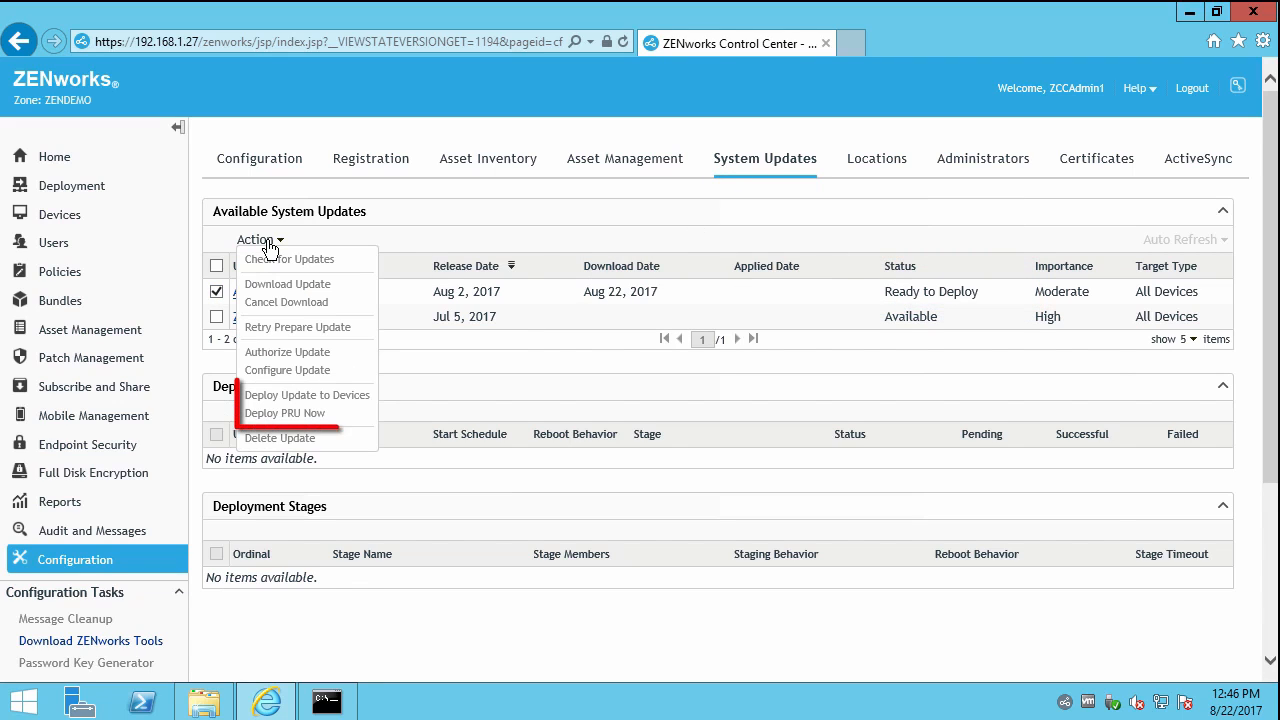
left_click(581, 210)
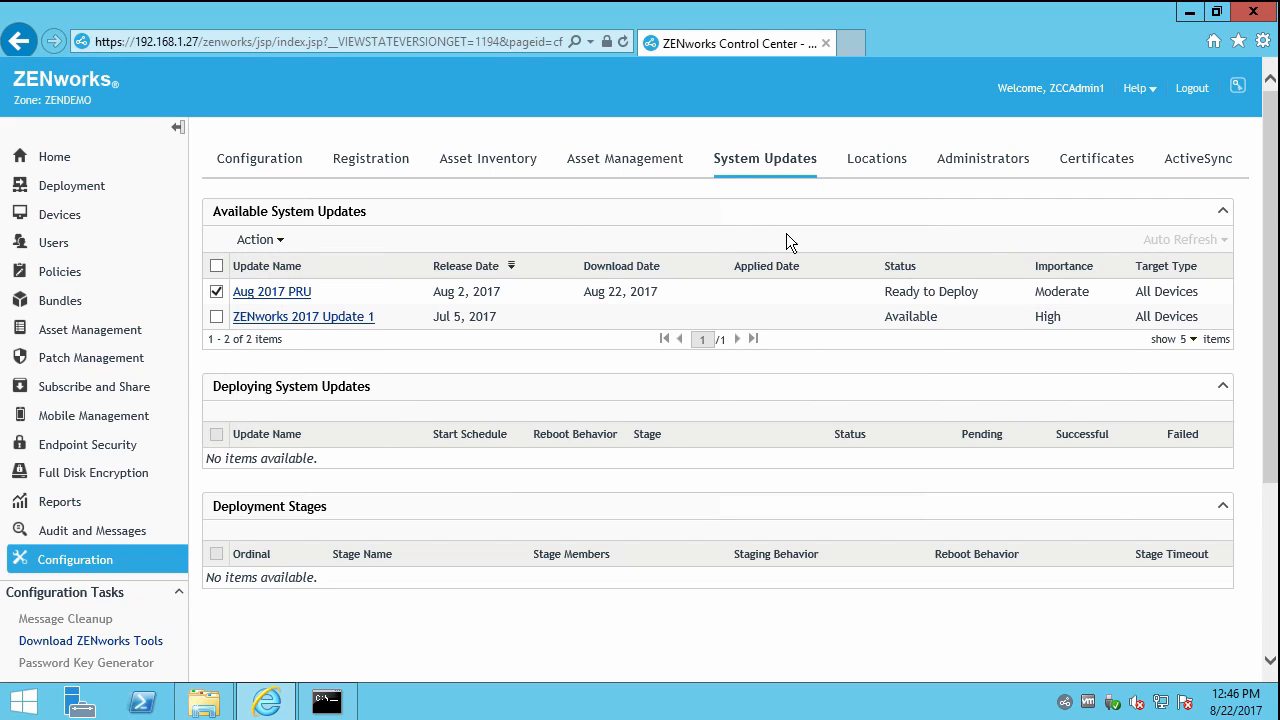
left_click(970, 166)
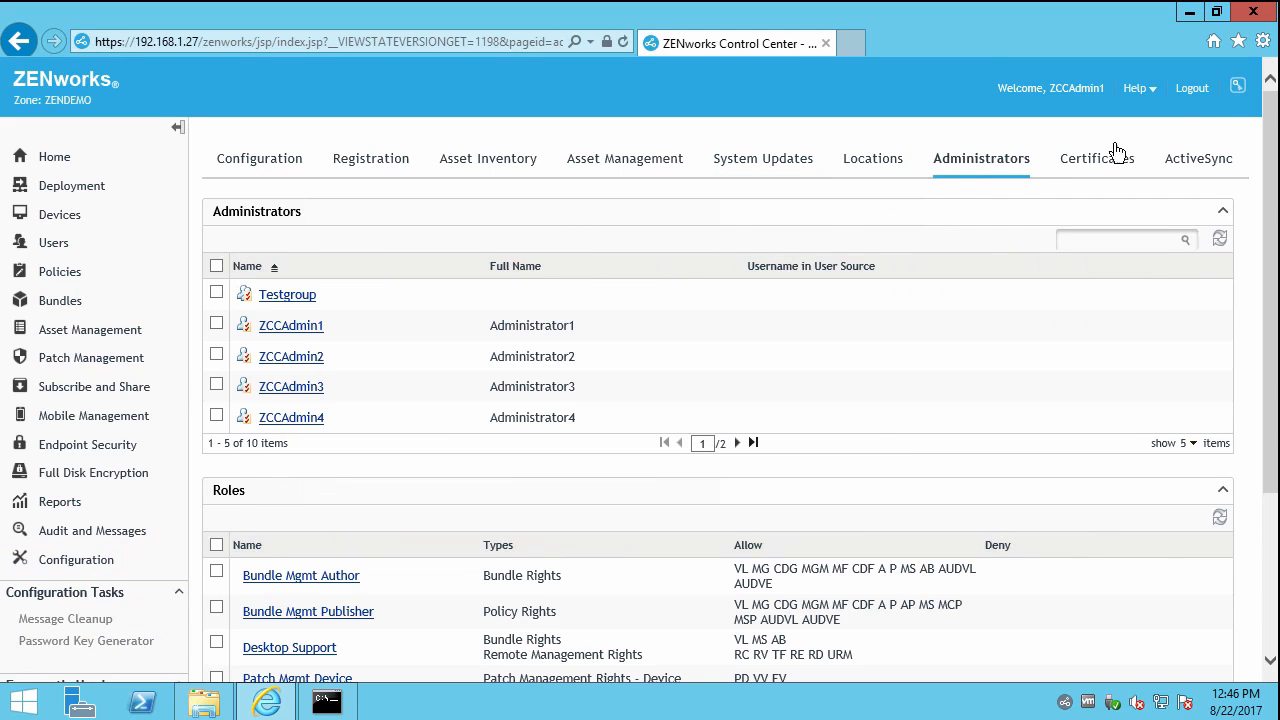
Log out and sign back in as Administrator.
left_click(1191, 90)
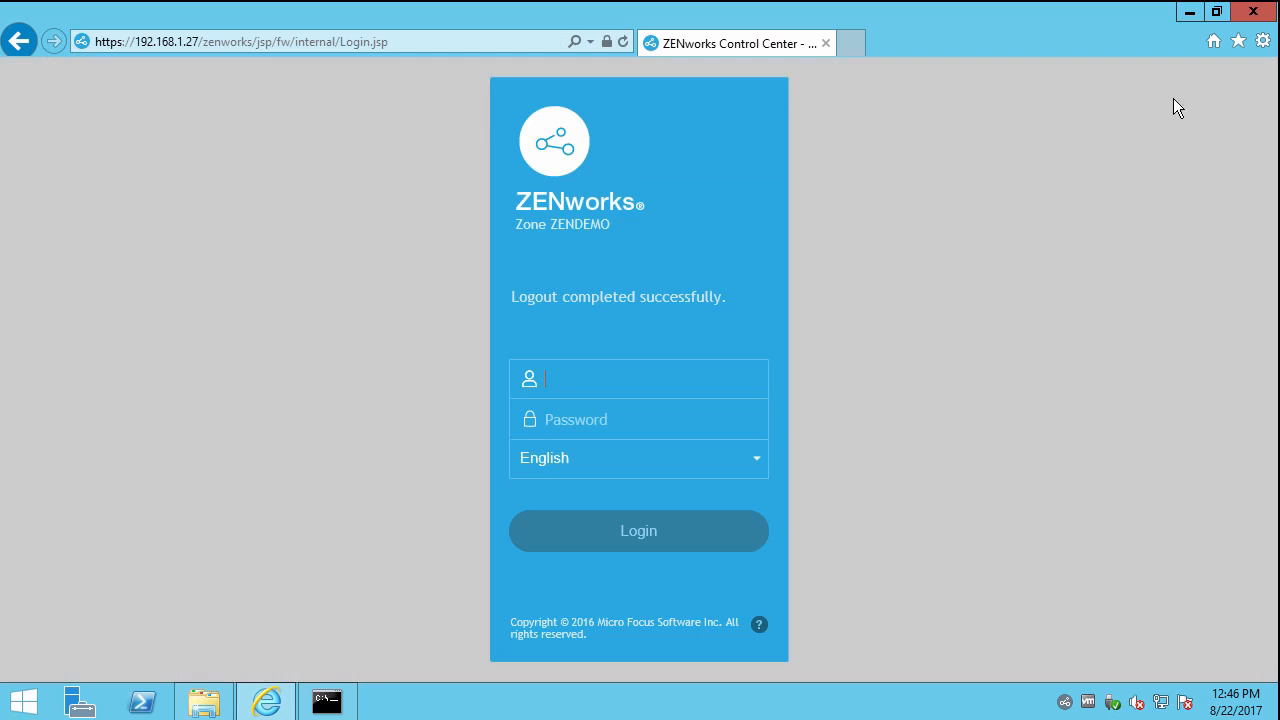
left_click(590, 380)
type("A")
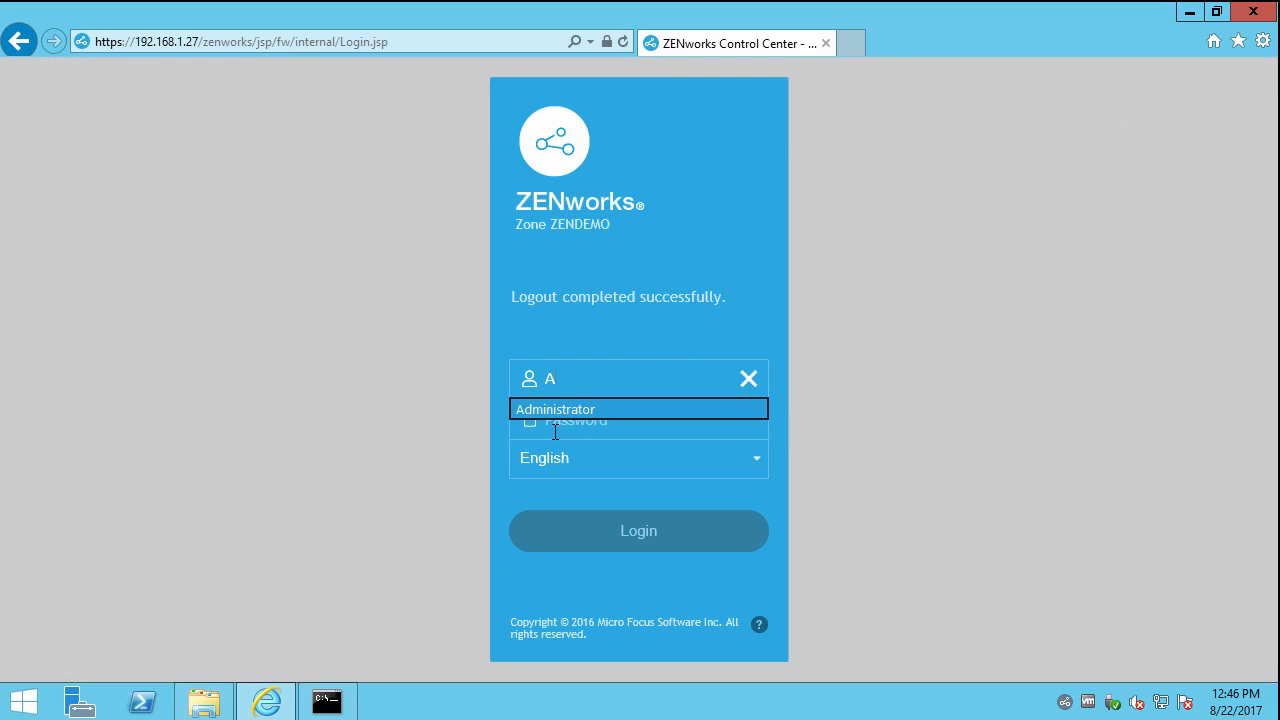
key("Return")
left_click(615, 532)
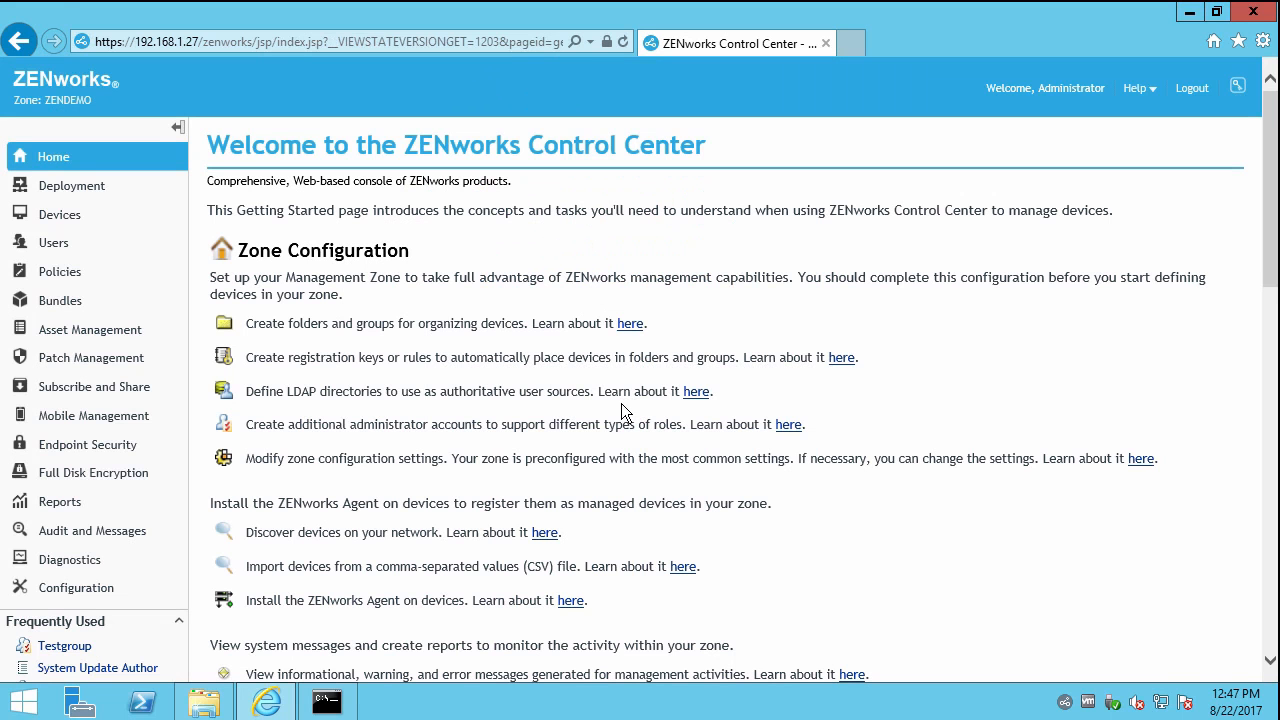
Go to Configuration > Administrators and open the New menu.
left_click(100, 588)
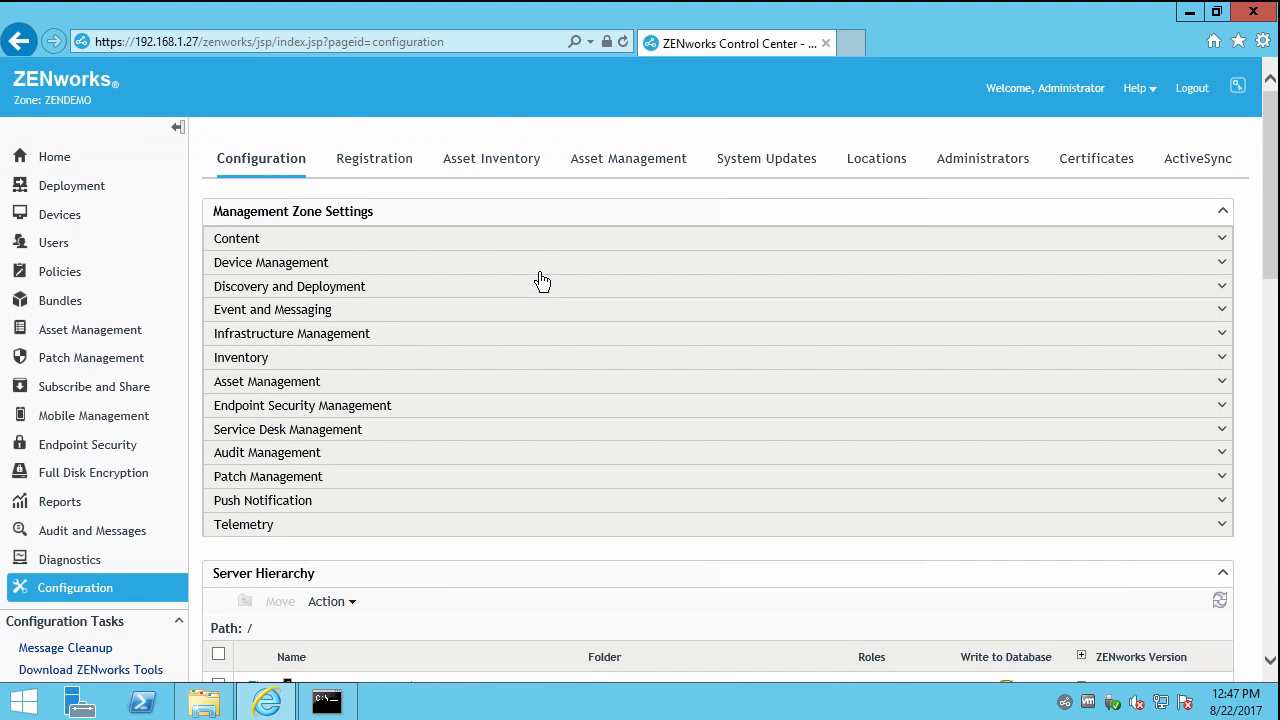
scroll(556, 447, "down", 3)
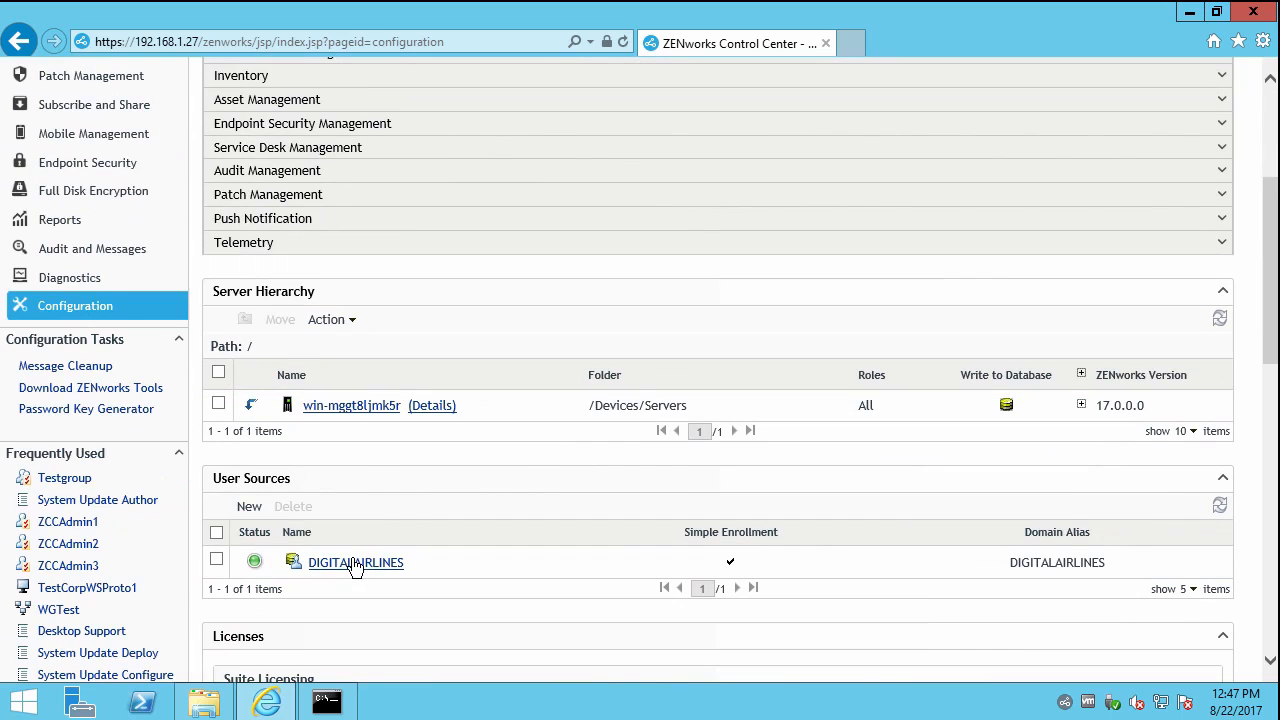
scroll(355, 566, "up", 3)
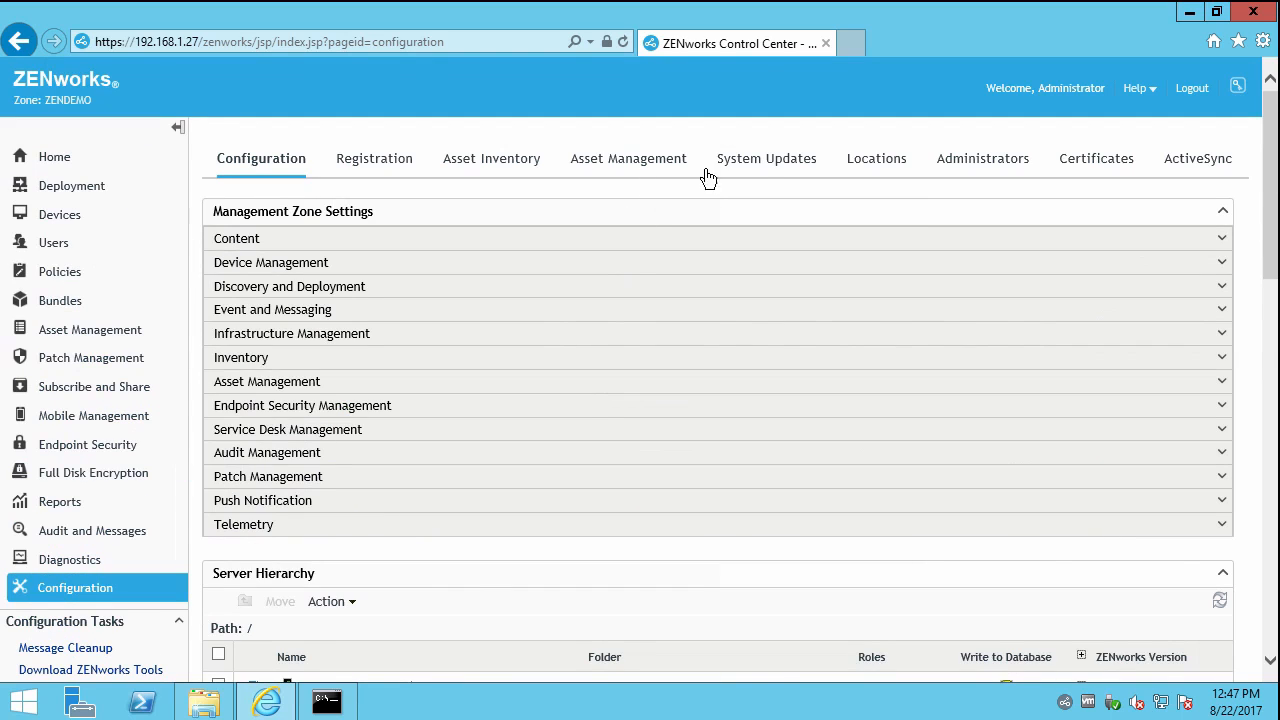
left_click(971, 170)
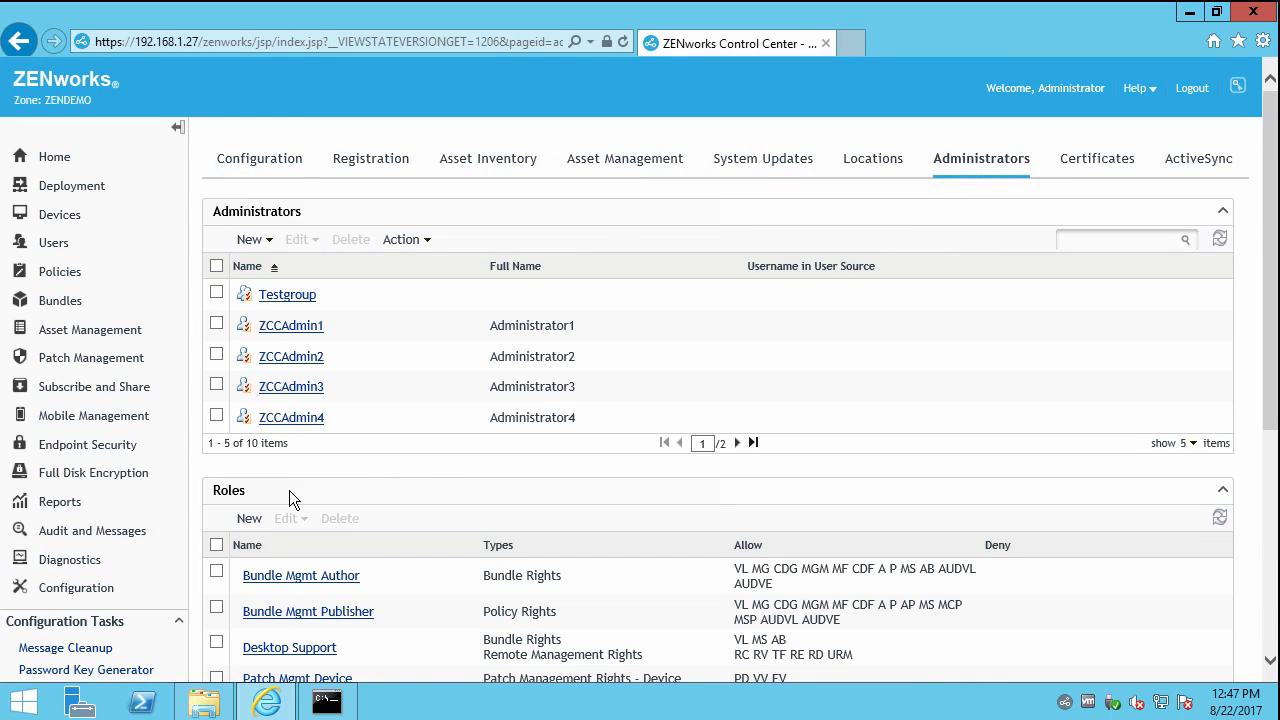
left_click(267, 241)
Create an administrator group based on the FlintUsers group in Users/DIGITALAIRLINES/Flintstones.
left_click(285, 278)
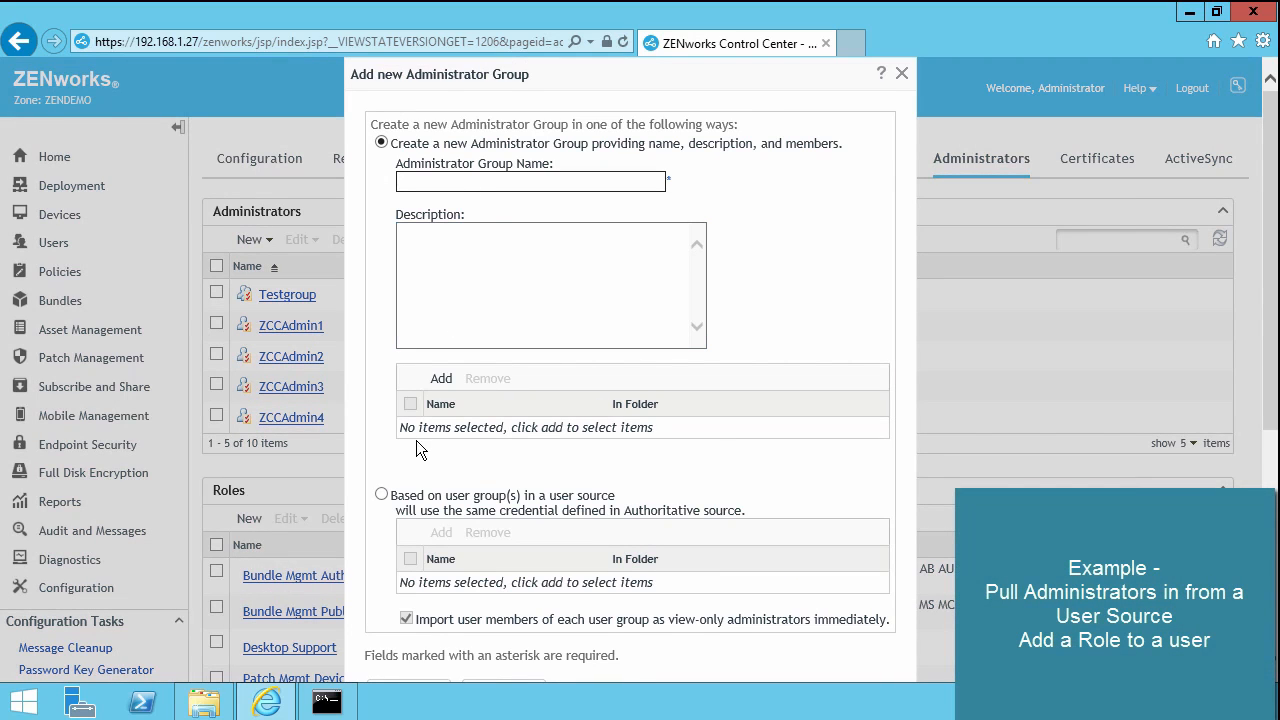
left_click(381, 495)
left_click(441, 532)
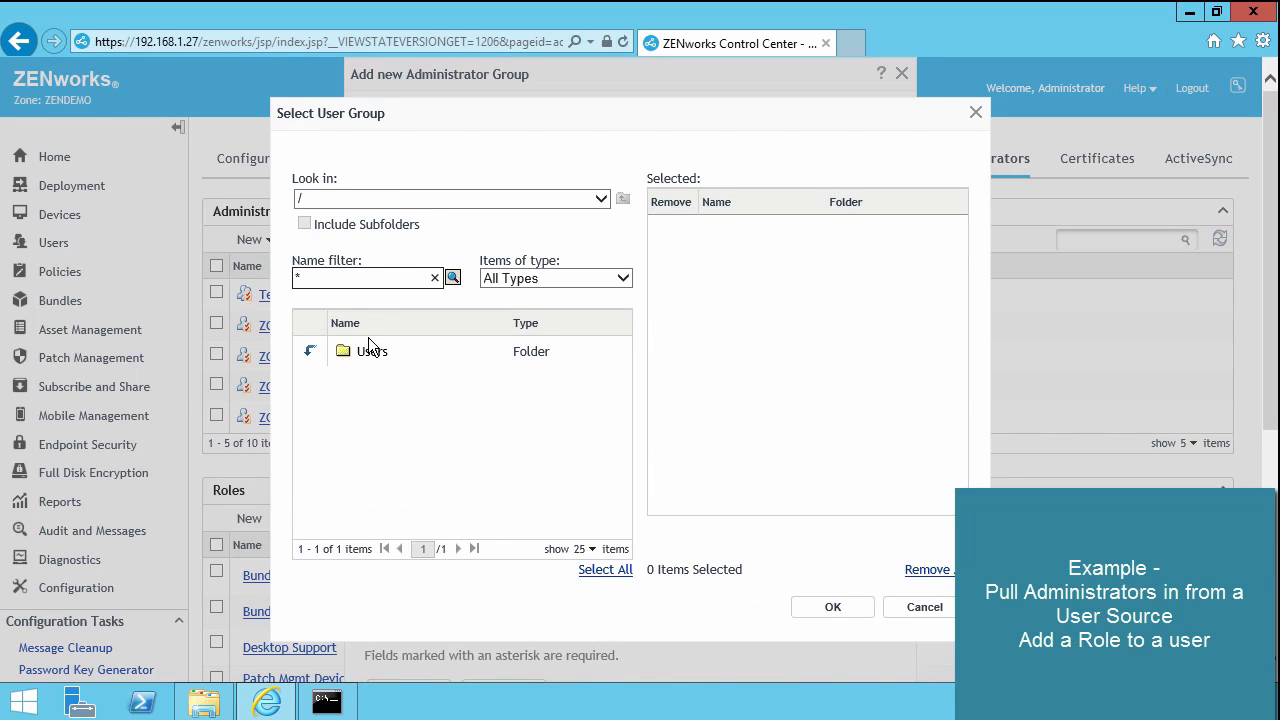
left_click(308, 356)
left_click(308, 356)
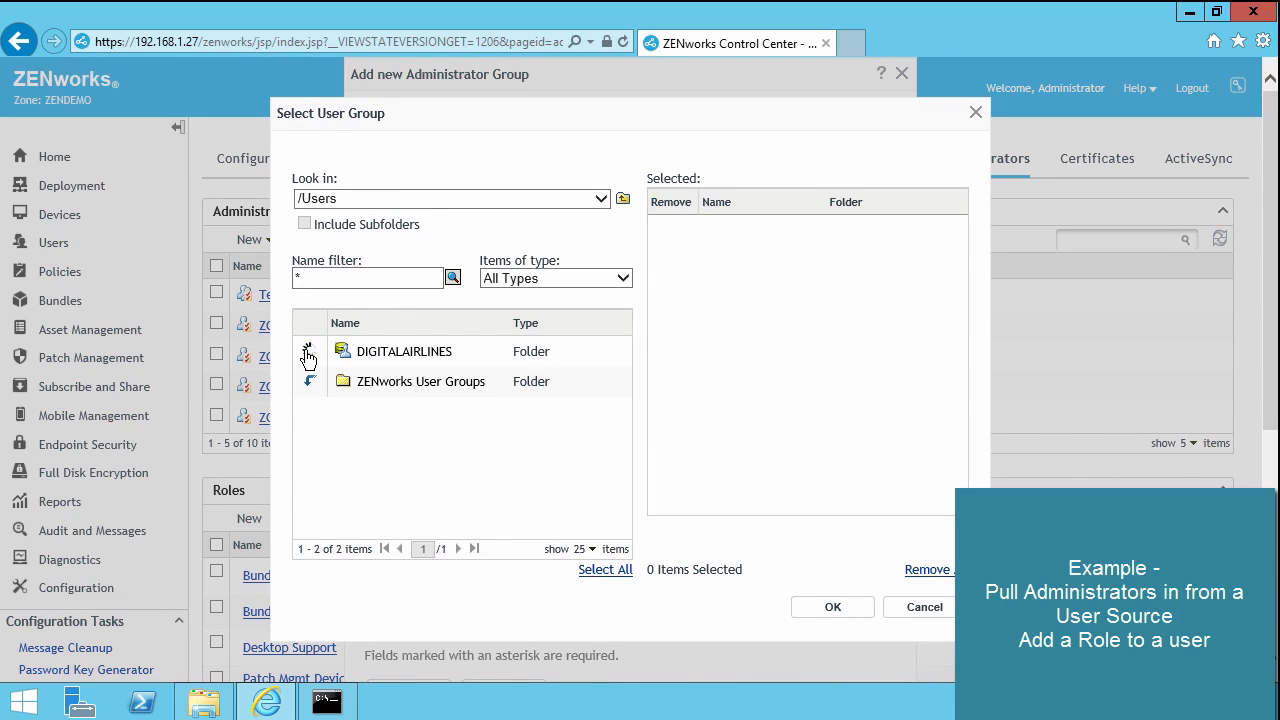
left_click(308, 356)
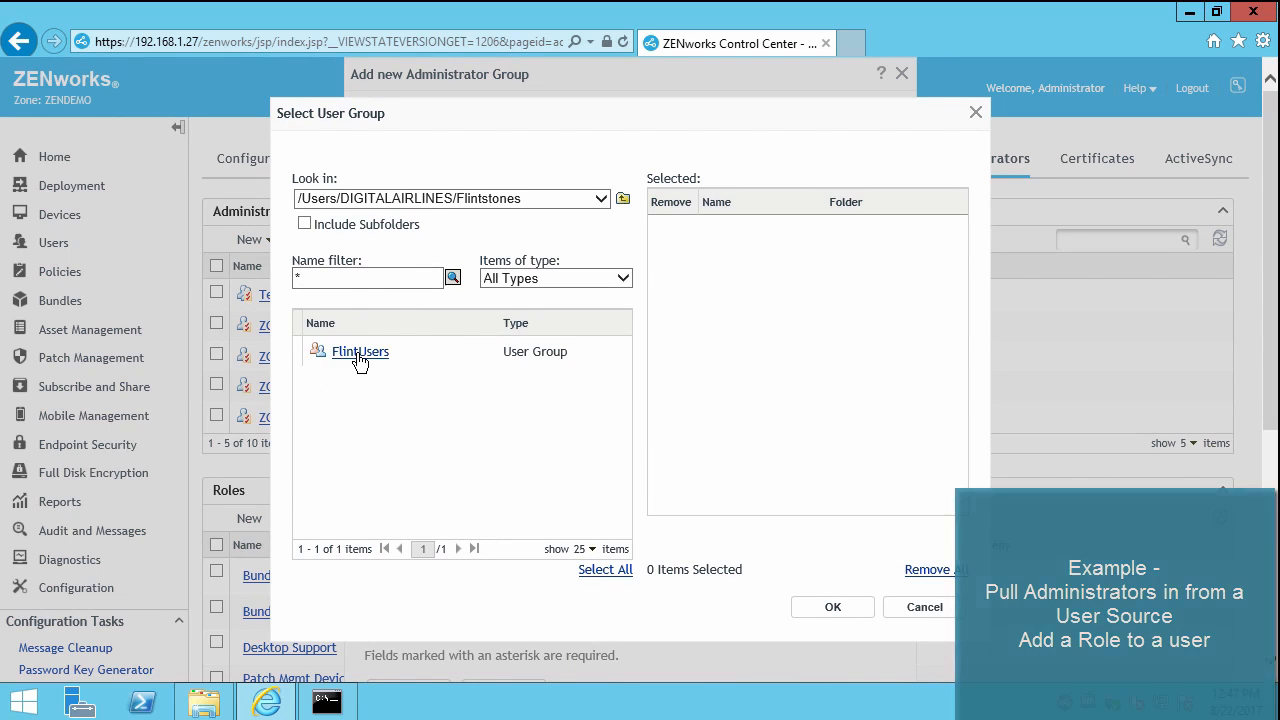
left_click(360, 353)
left_click(832, 609)
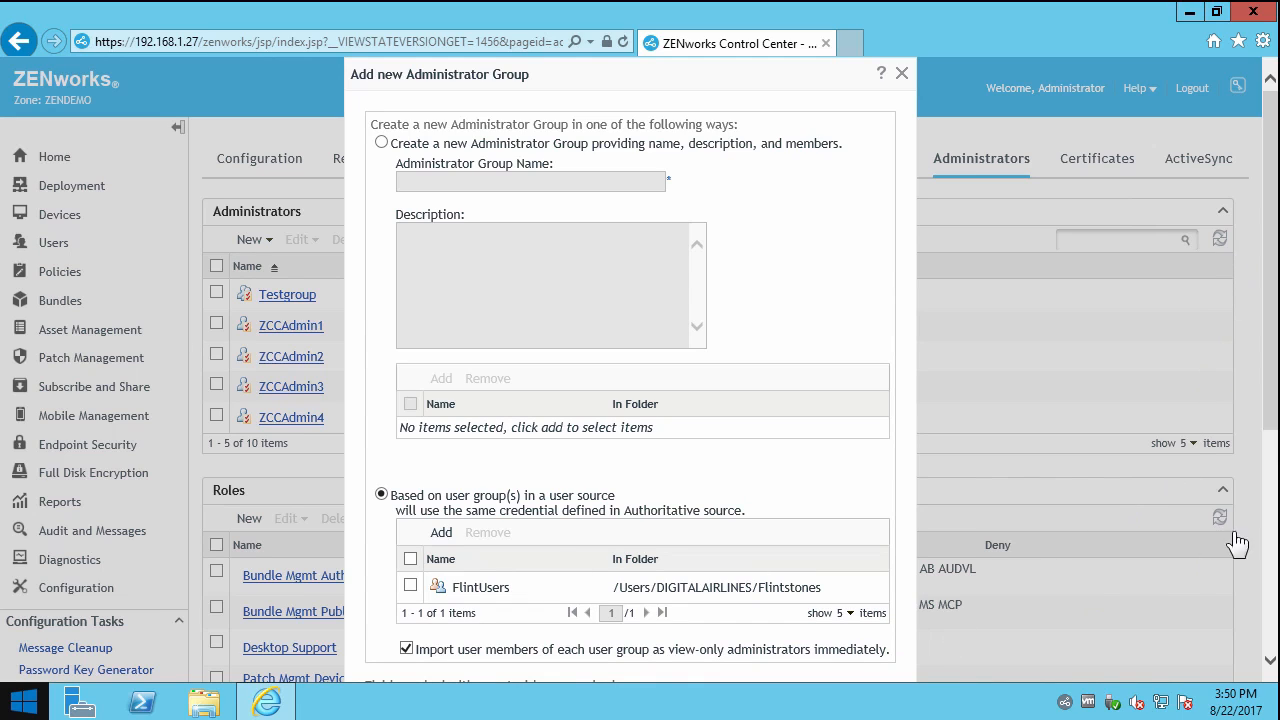
left_click_drag(1270, 402, 1109, 473)
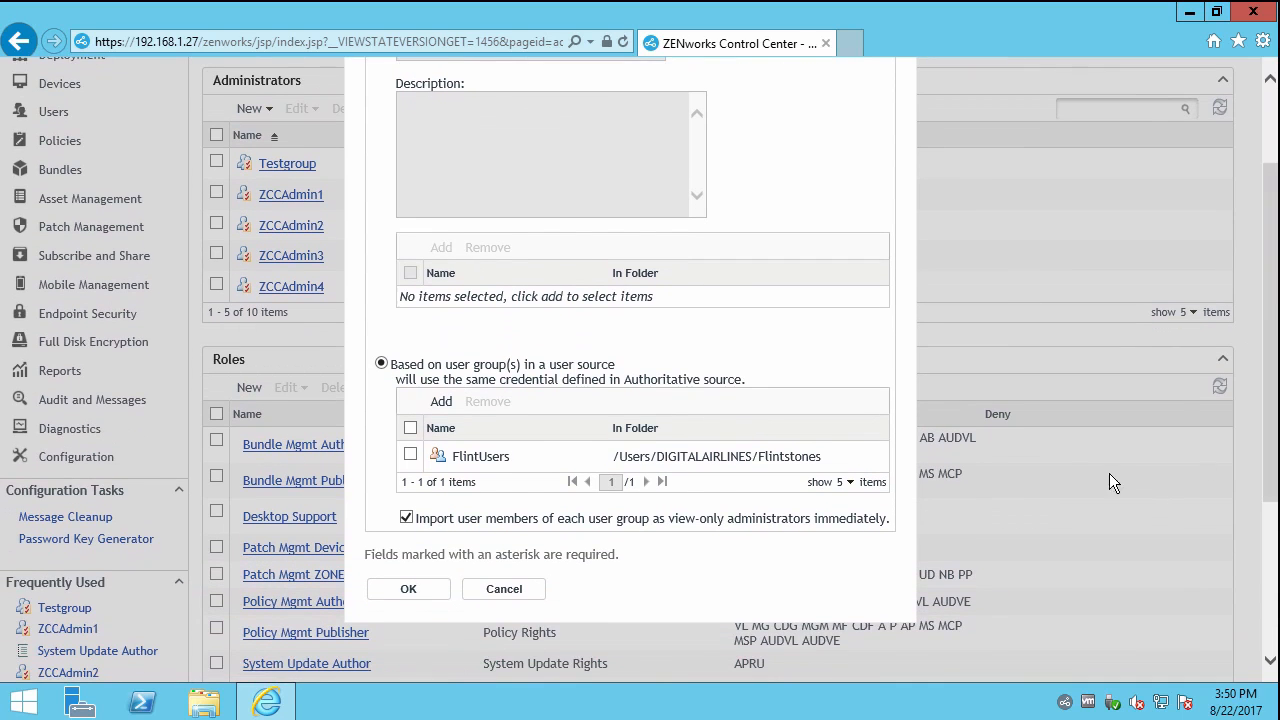
left_click(418, 588)
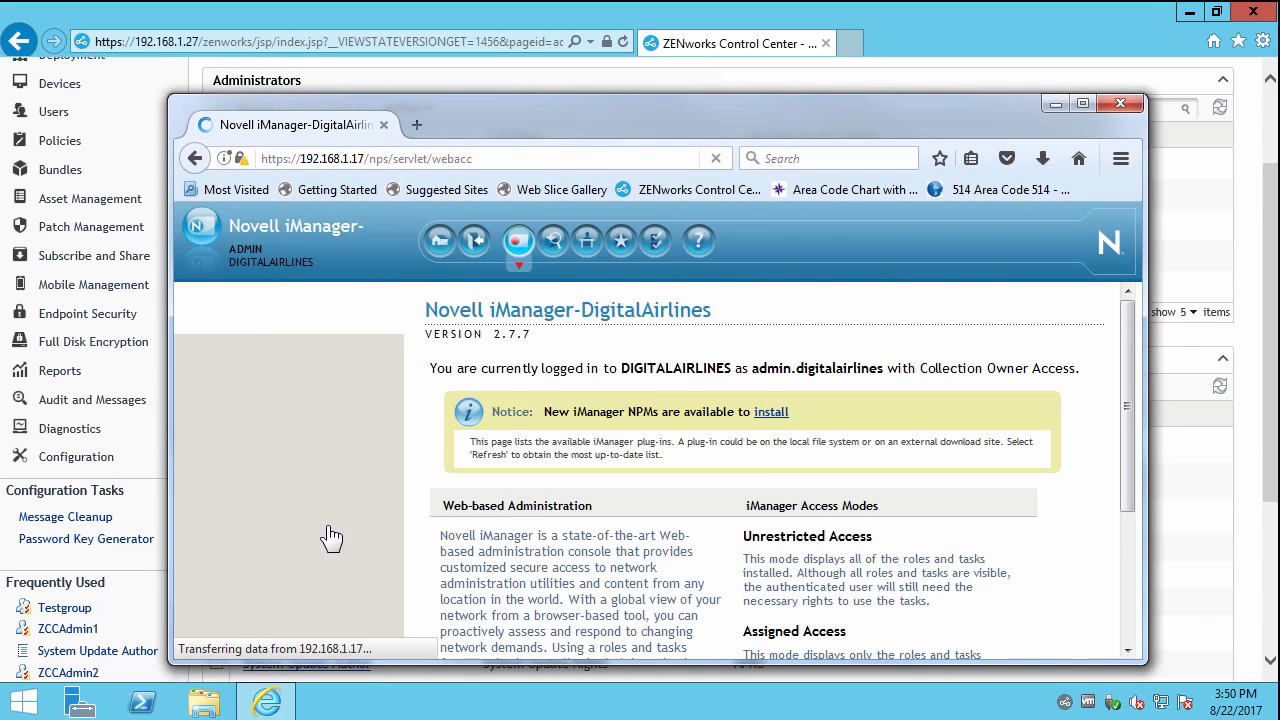
In iManager, verify FlintUsers under digitalairlines/Users/Flintstones lists three members, then minimize iManager.
left_click(553, 241)
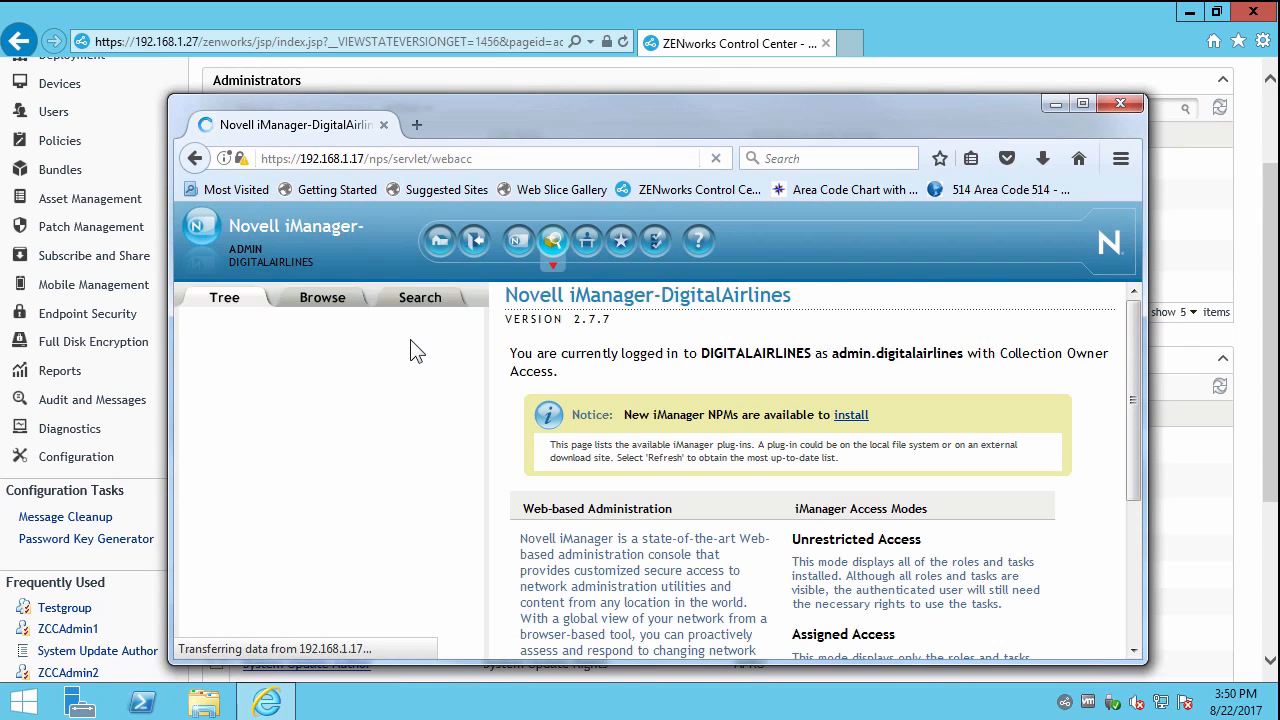
left_click(217, 347)
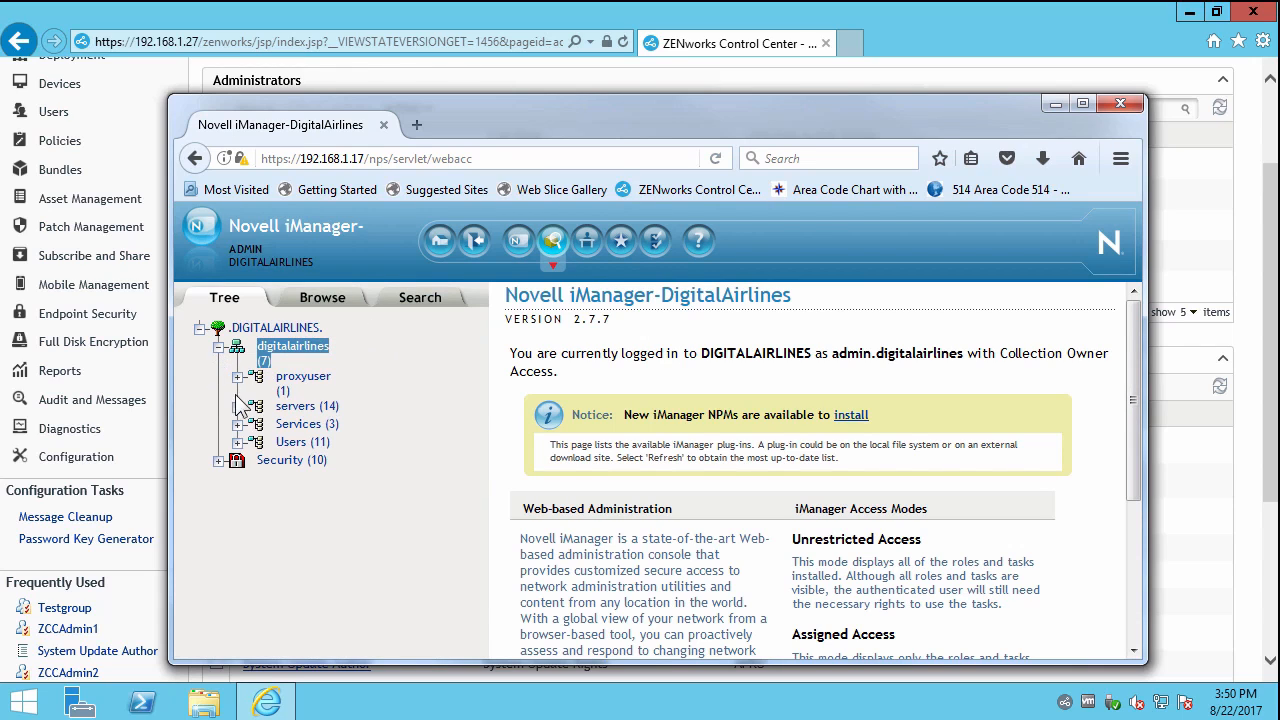
left_click(237, 418)
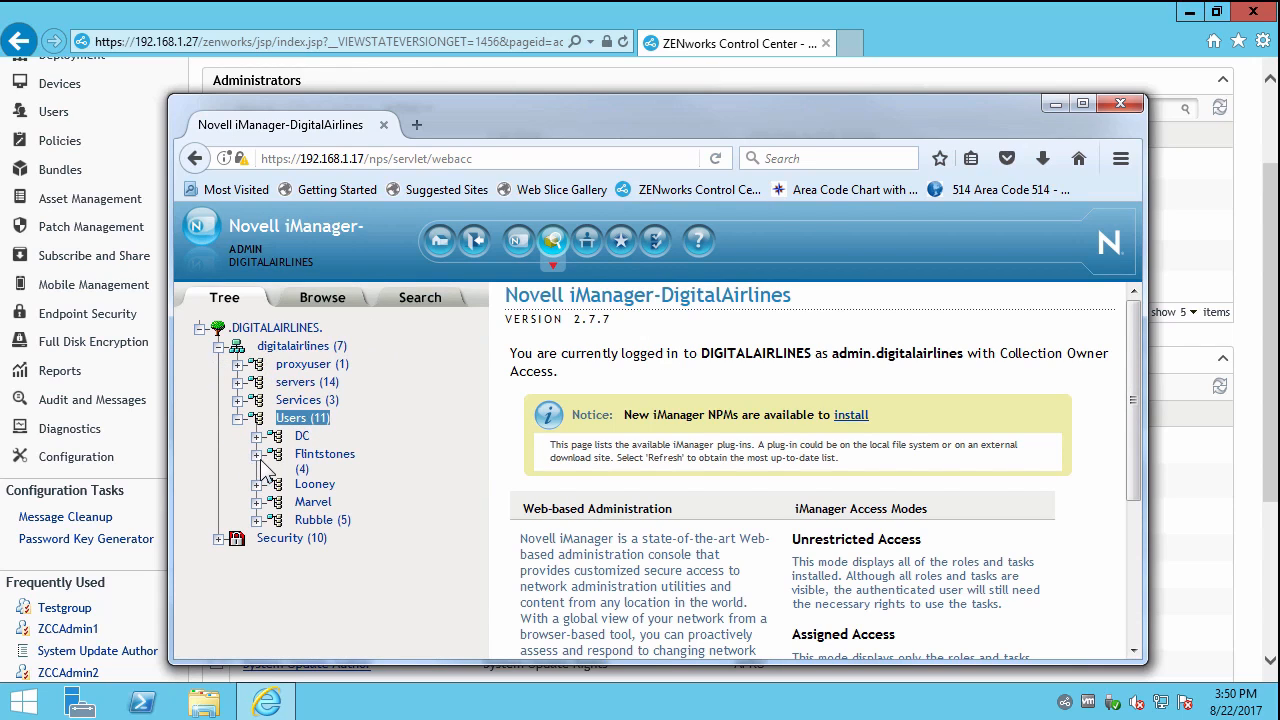
left_click(318, 458)
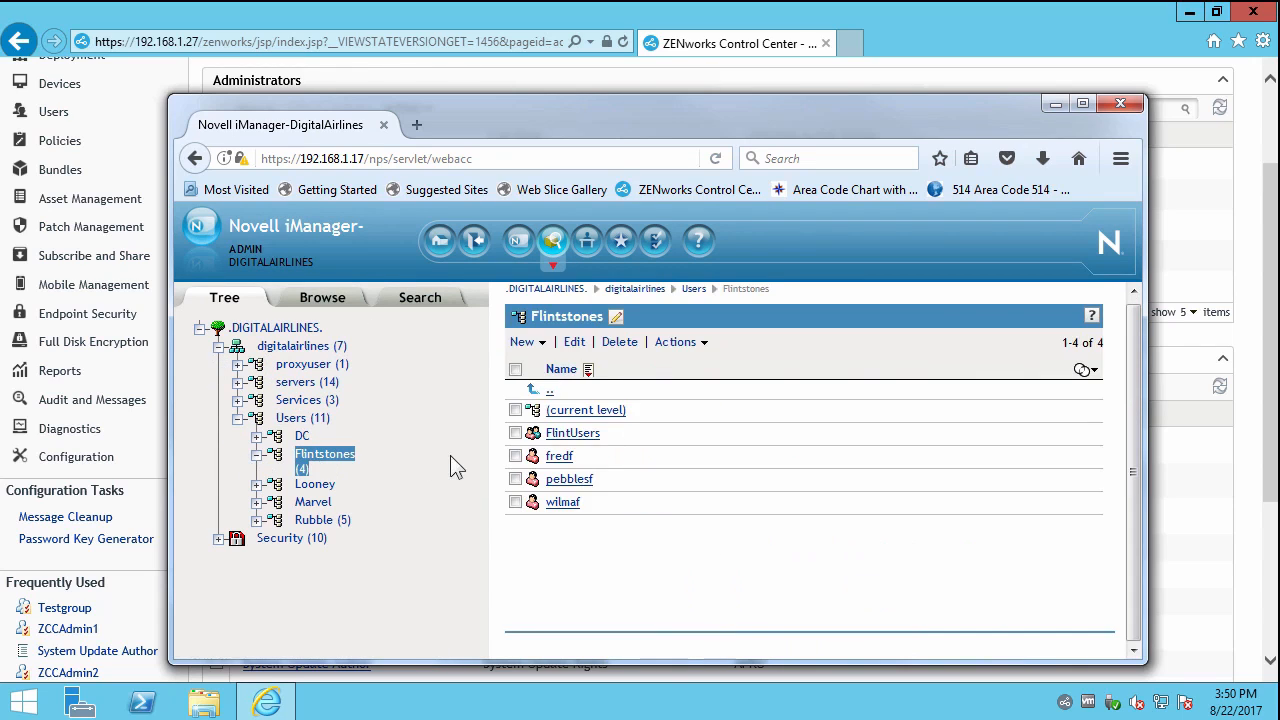
left_click(572, 433)
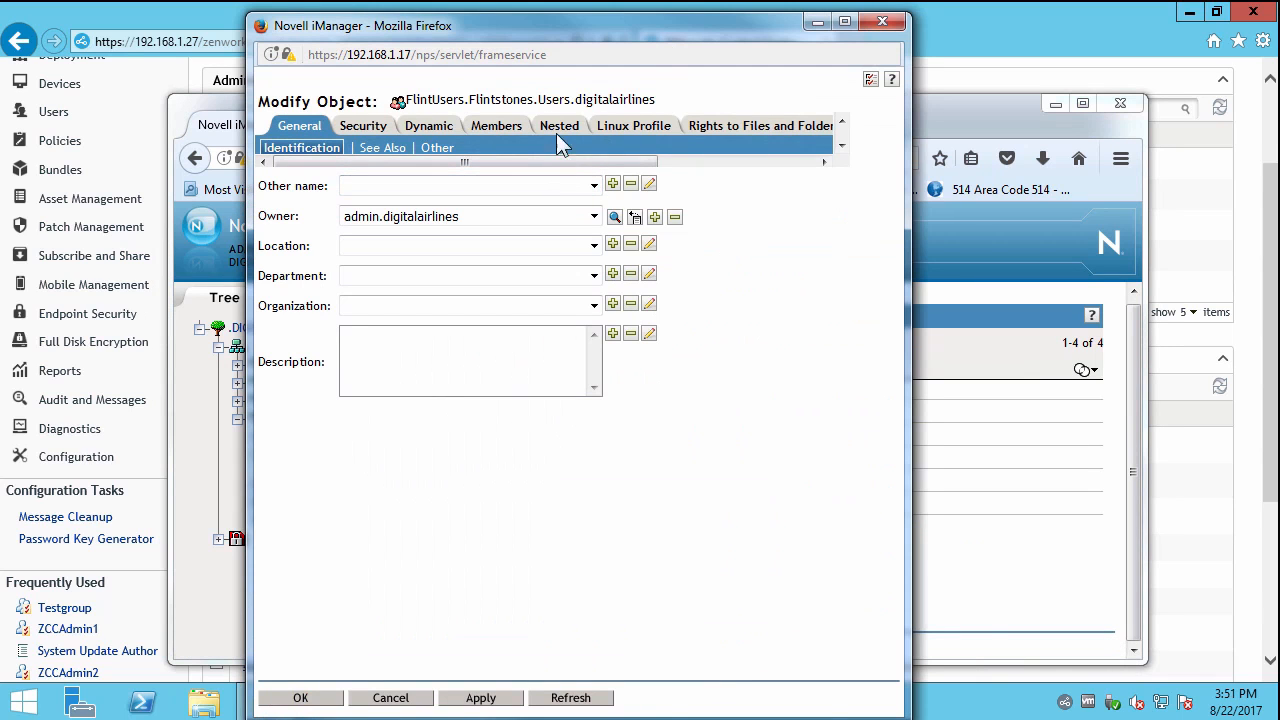
left_click(510, 128)
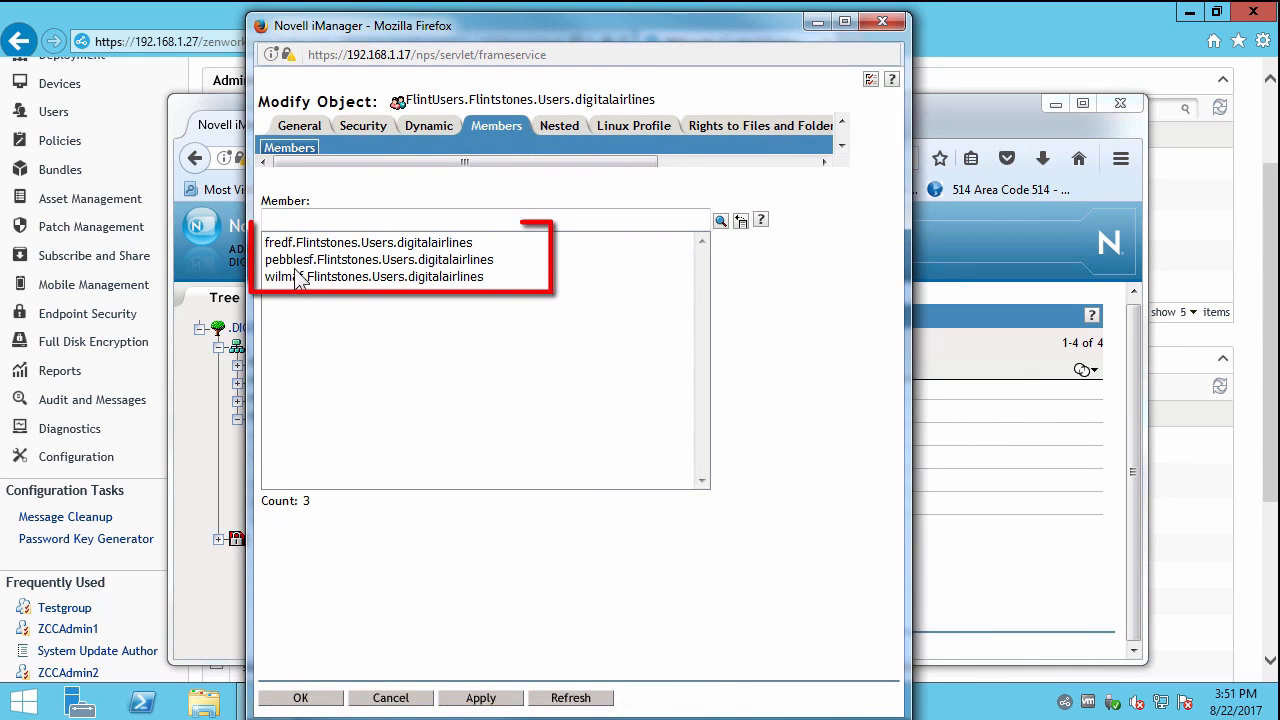
left_click(400, 702)
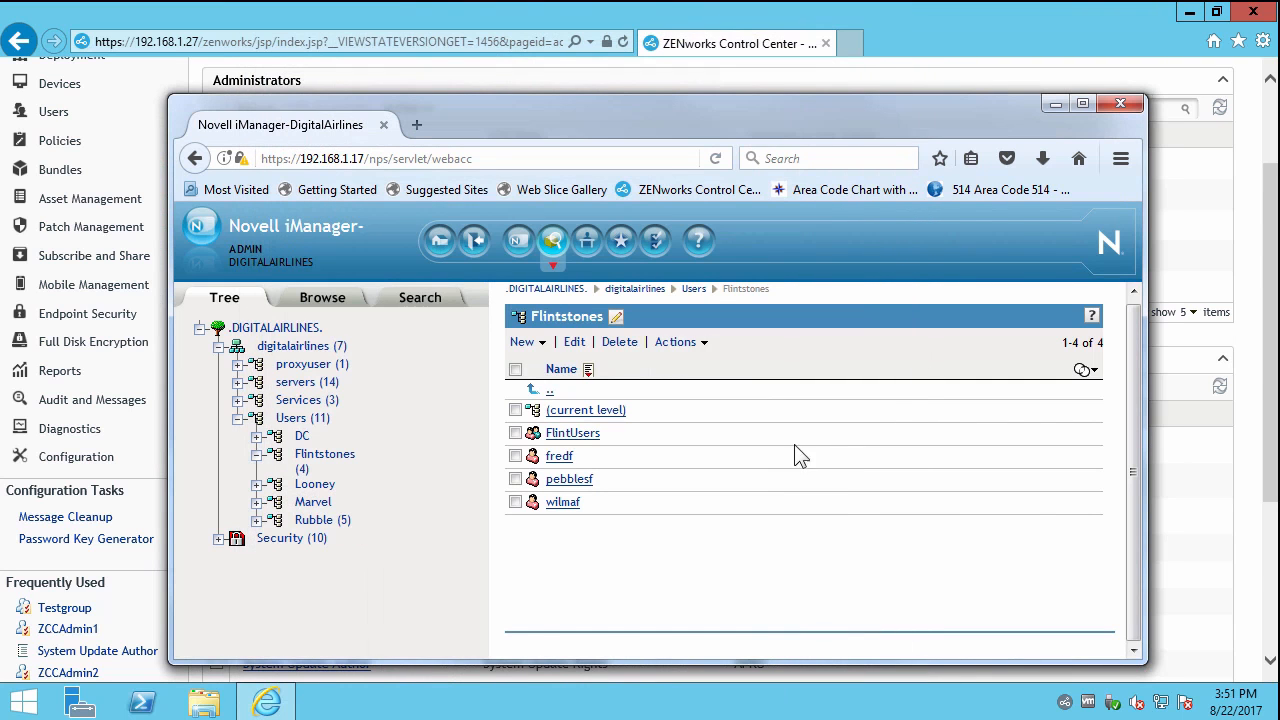
left_click(1054, 104)
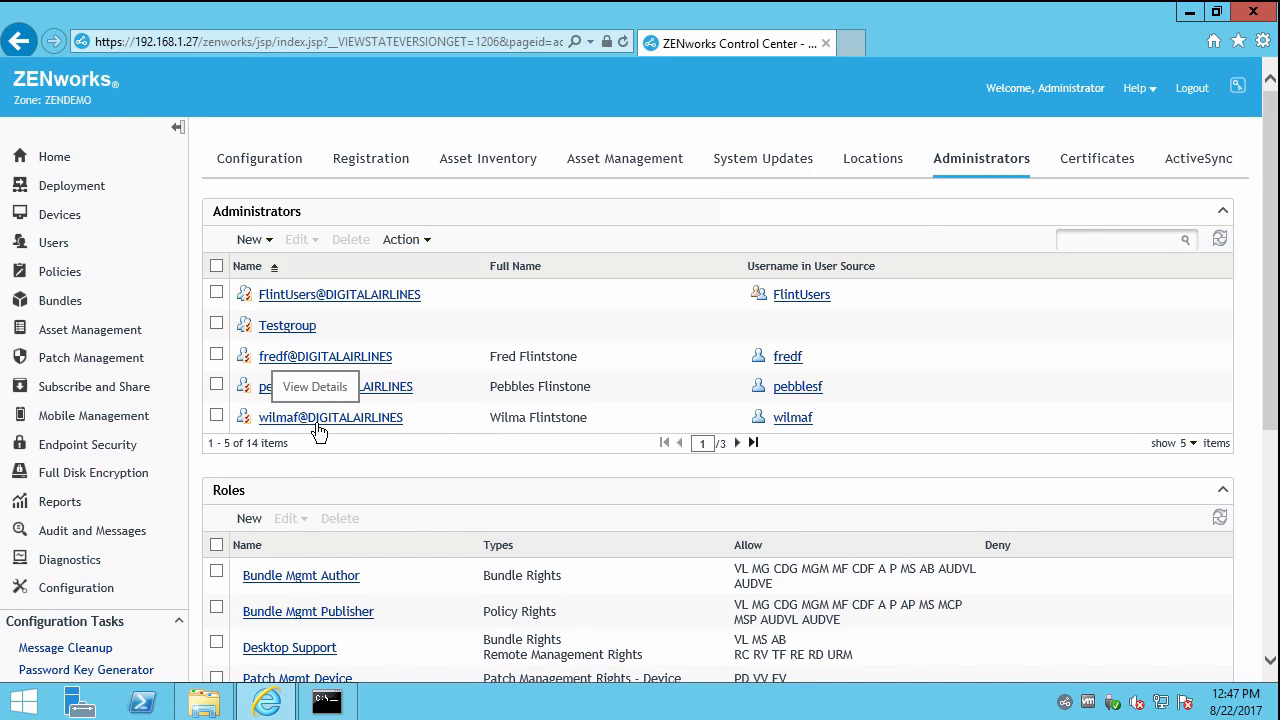
Assign the last imported Flintstones administrator the zone-wide System Update Author role and apply.
left_click(217, 416)
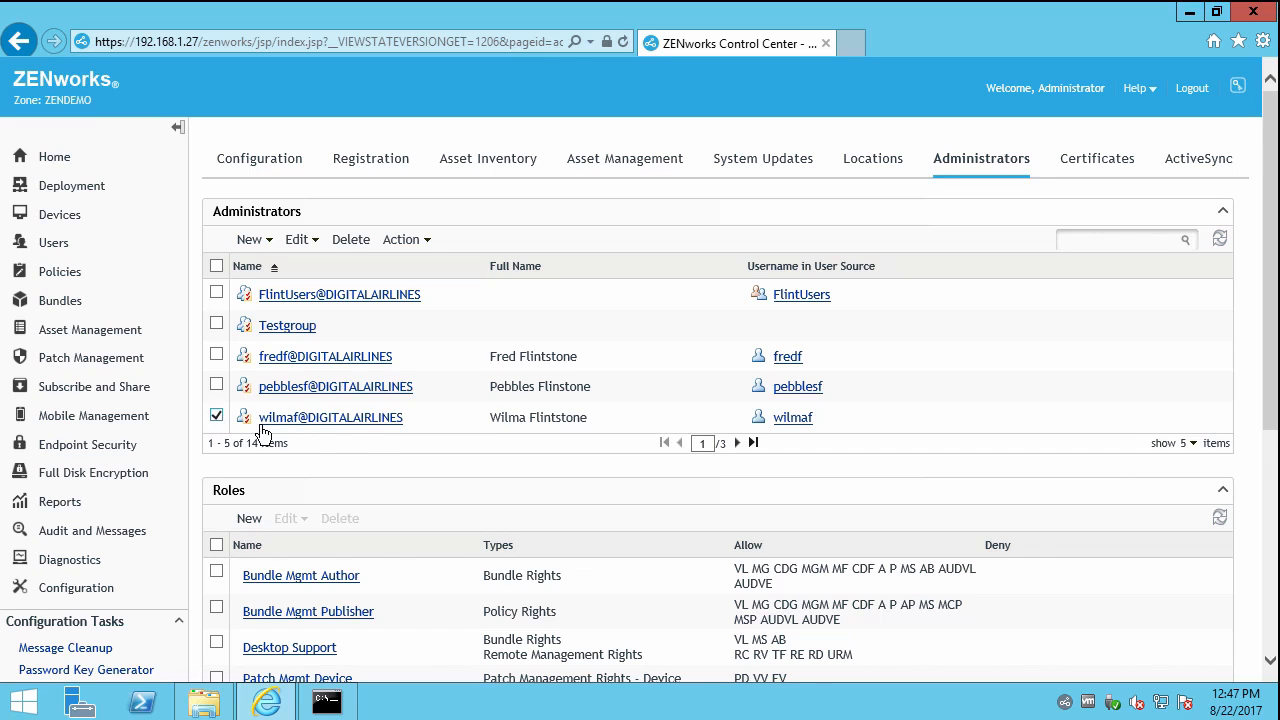
left_click(346, 418)
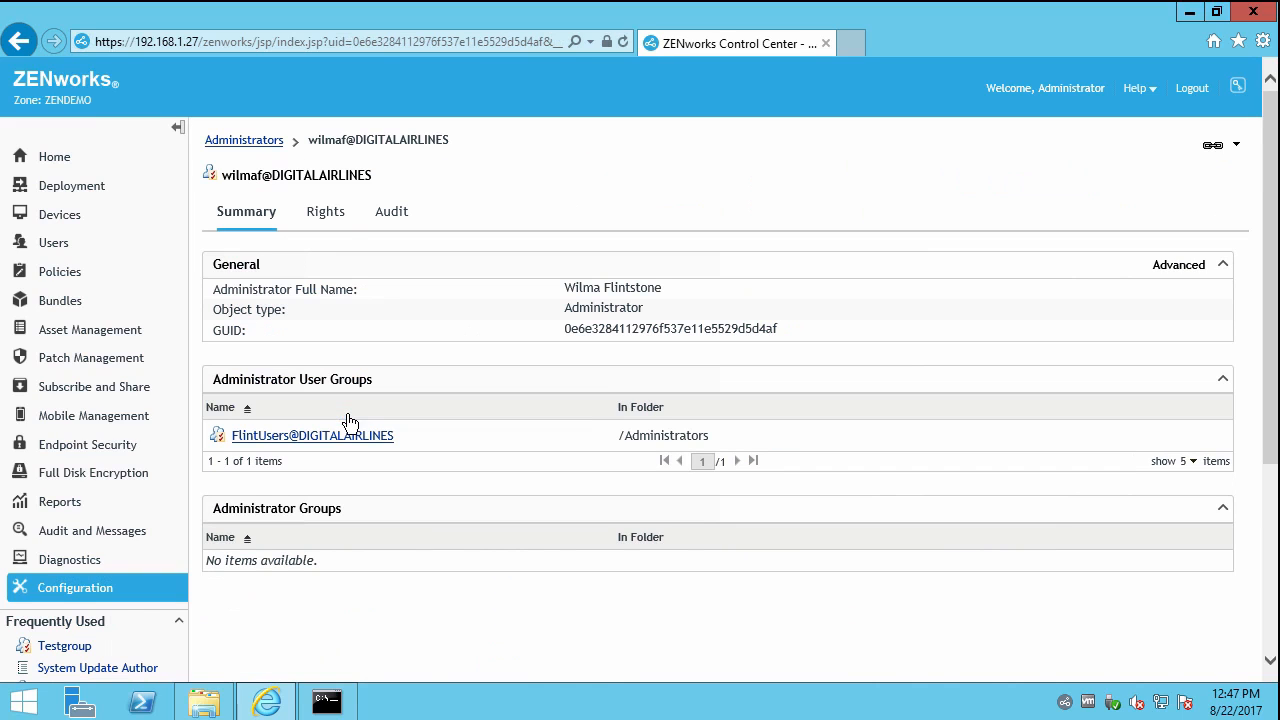
left_click(329, 222)
left_click(248, 513)
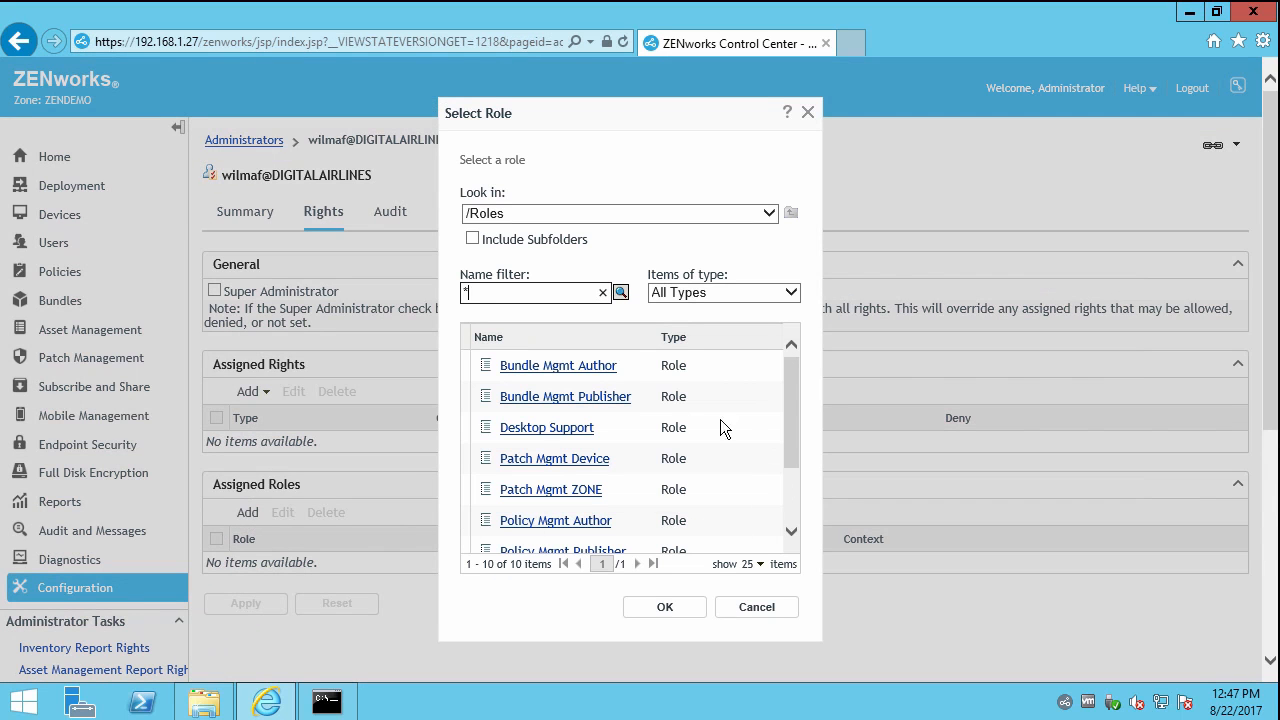
left_click_drag(797, 372, 794, 469)
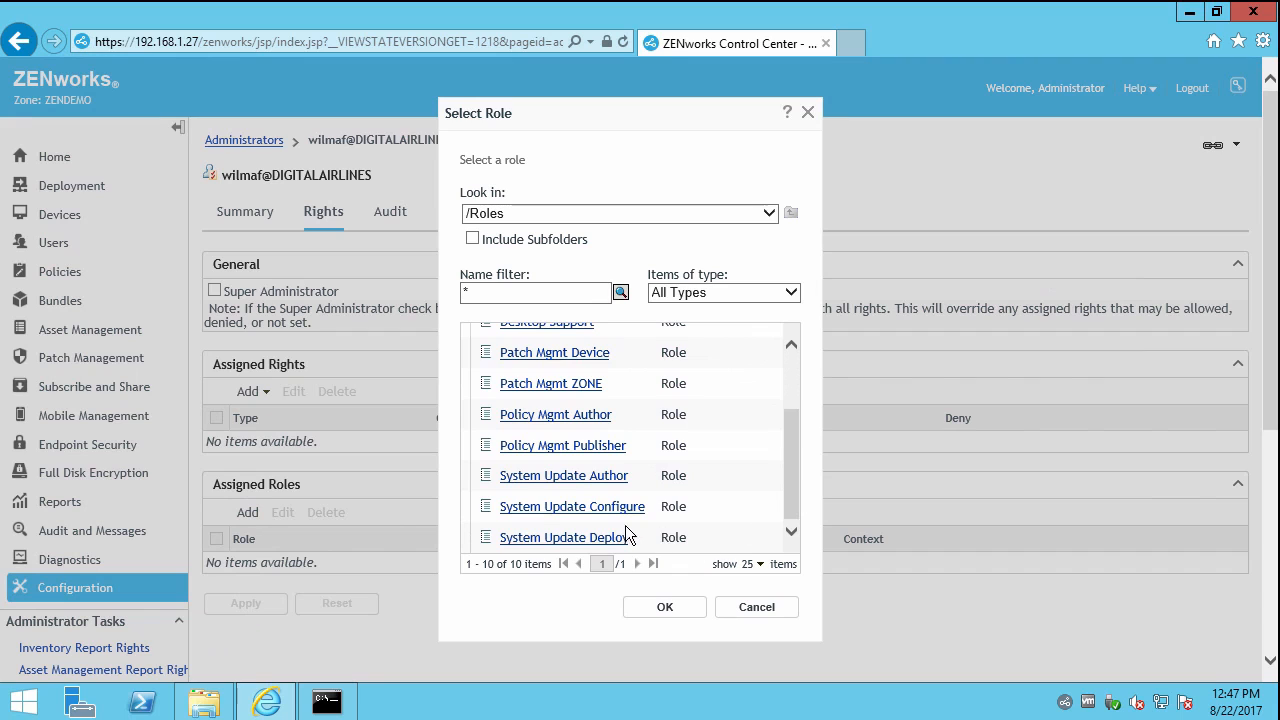
left_click(565, 477)
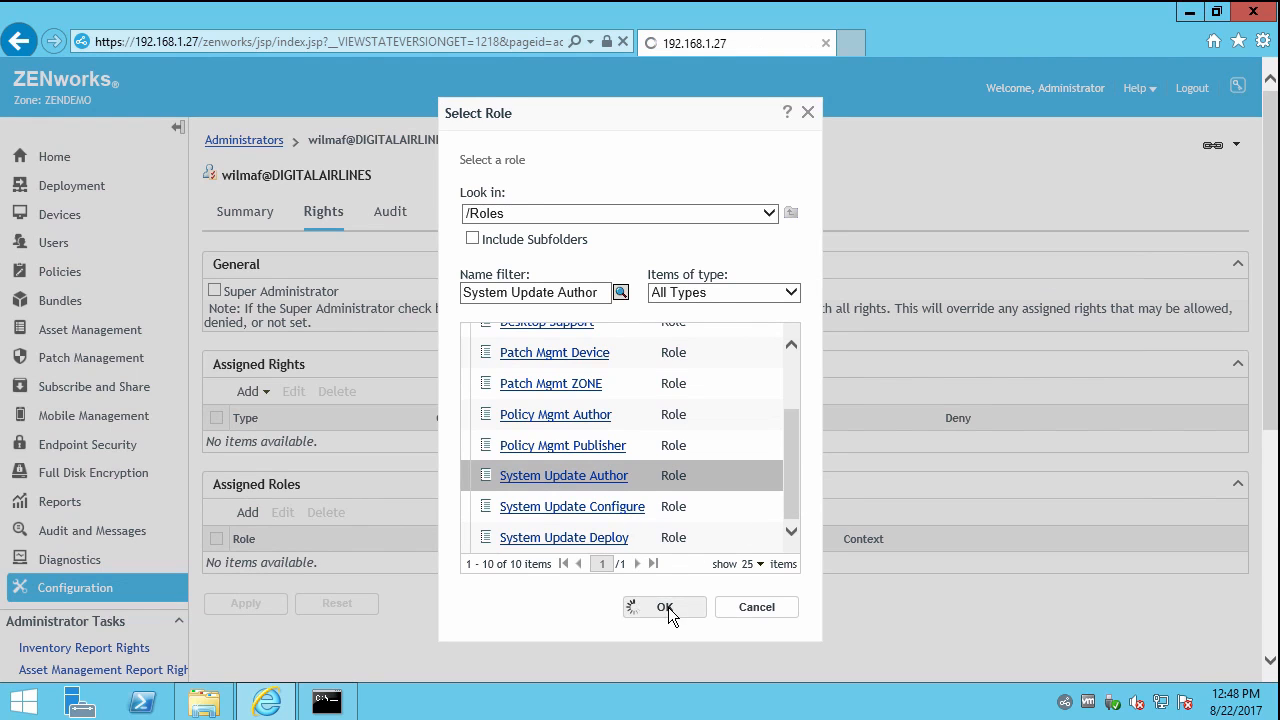
left_click(666, 607)
left_click(713, 452)
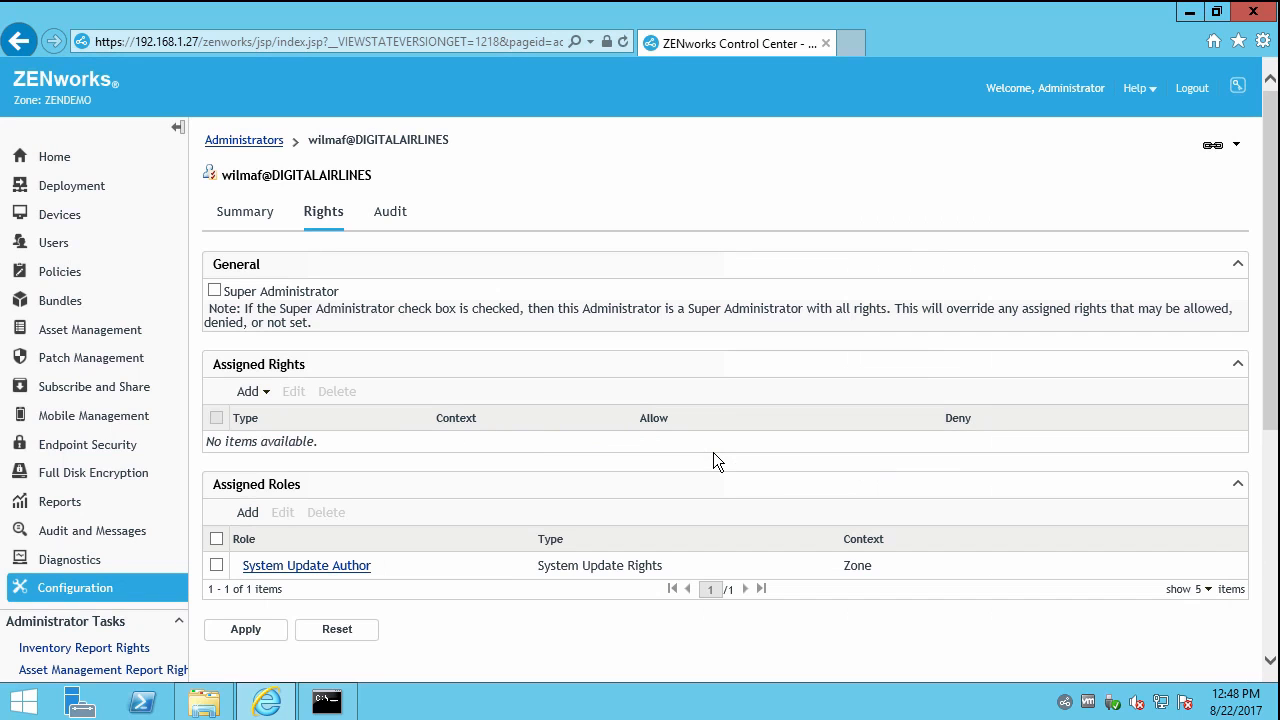
left_click(245, 630)
Delete the Aug 2017 PRU update, then run Check for Updates.
left_click(246, 141)
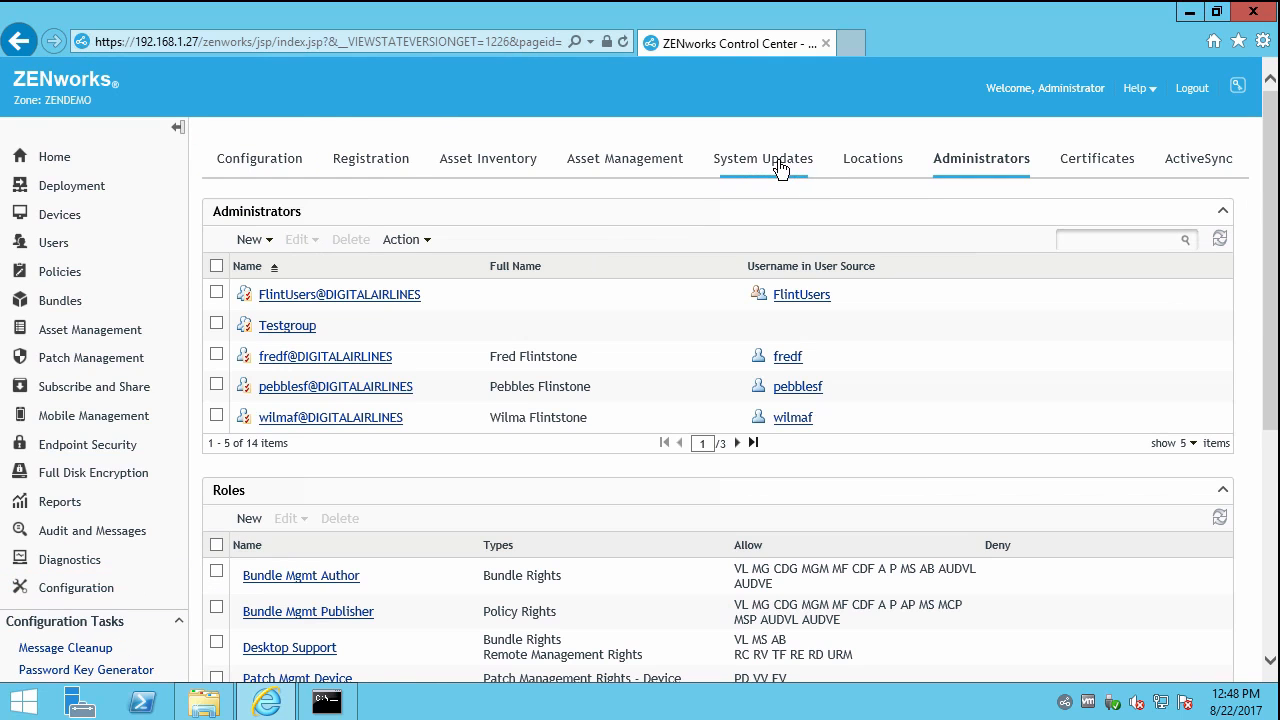
left_click(781, 162)
left_click(216, 291)
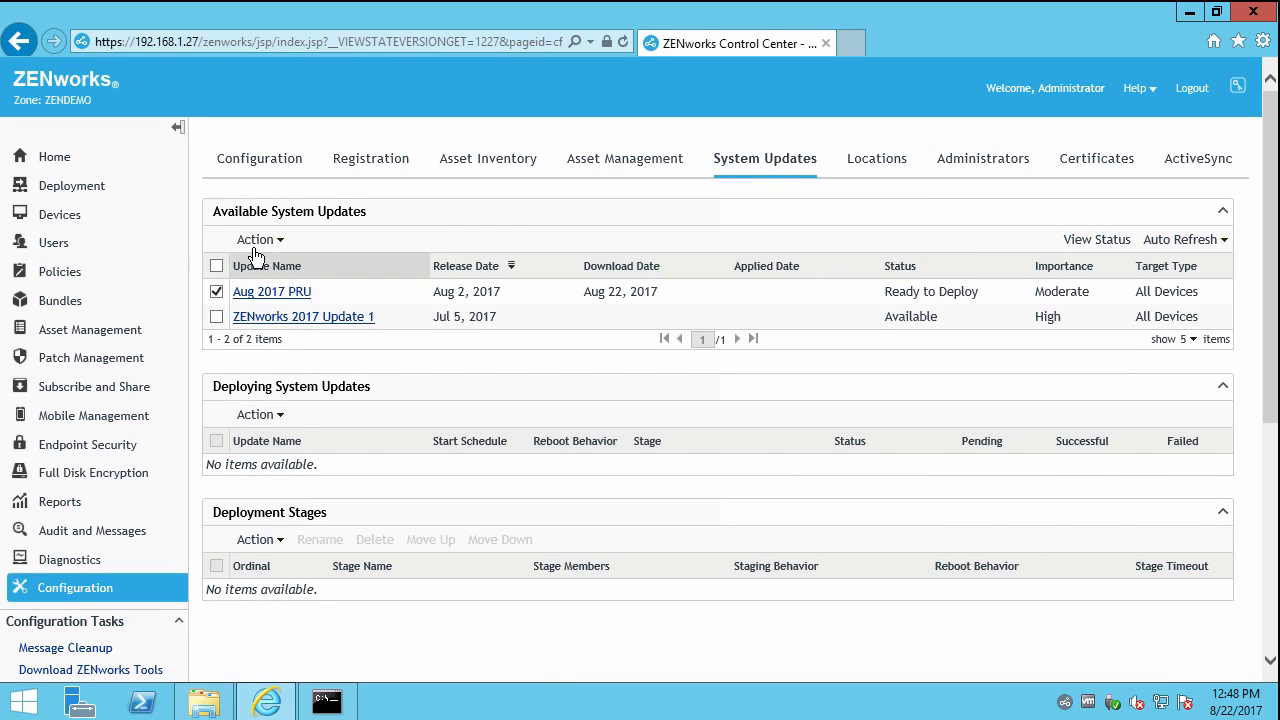
left_click(258, 240)
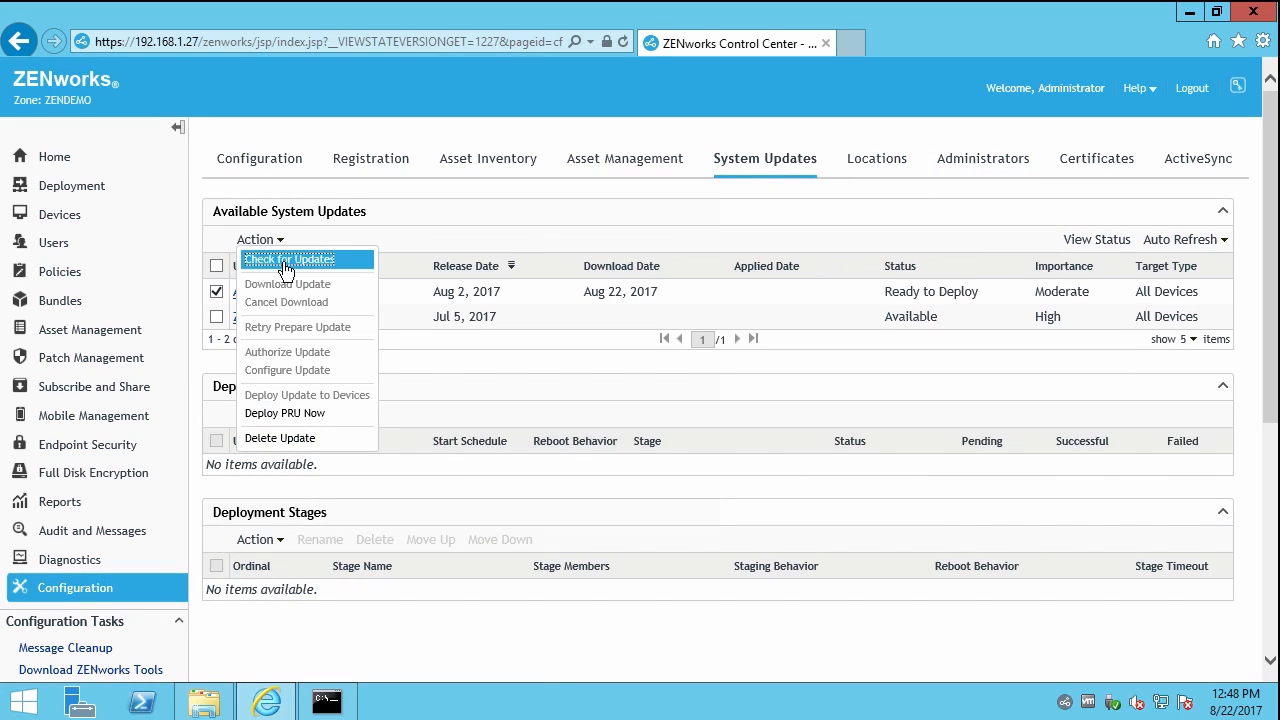
left_click(318, 439)
left_click(686, 428)
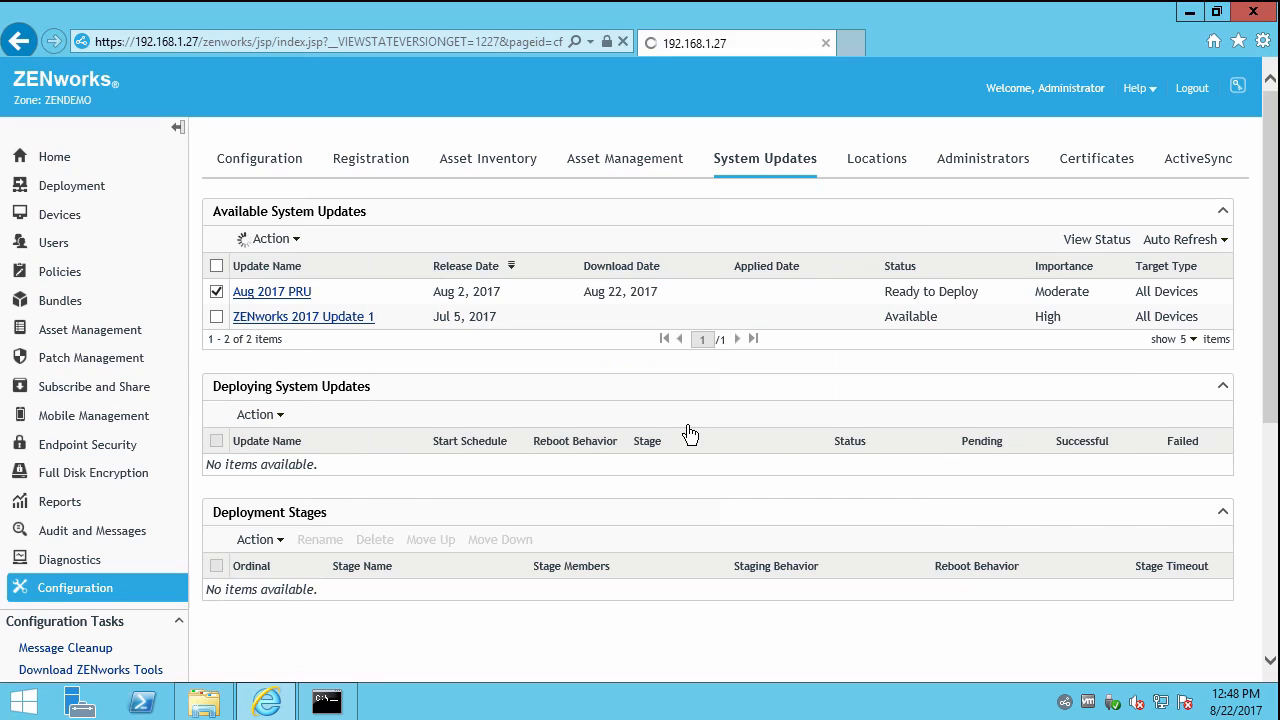
left_click(280, 242)
left_click(286, 256)
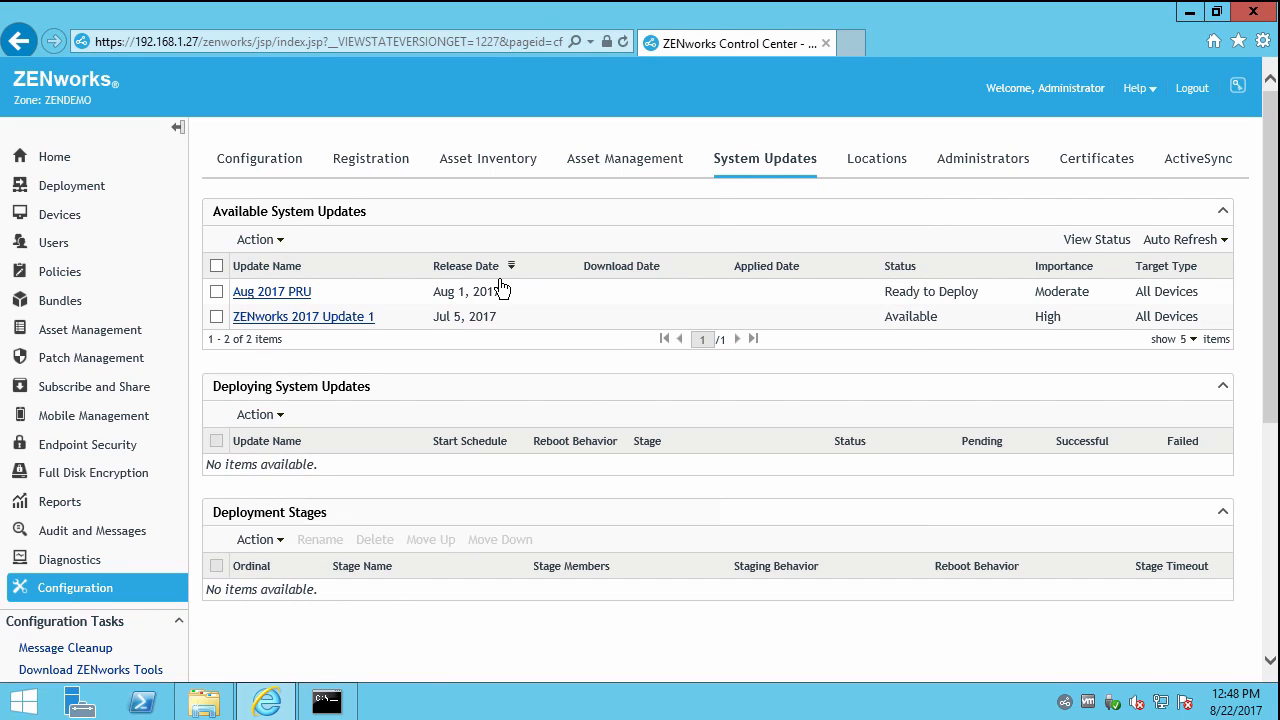
Rerun the previous zman sud "Aug 2017 PRU" command from the Command Prompt history.
left_click(327, 702)
key("Up")
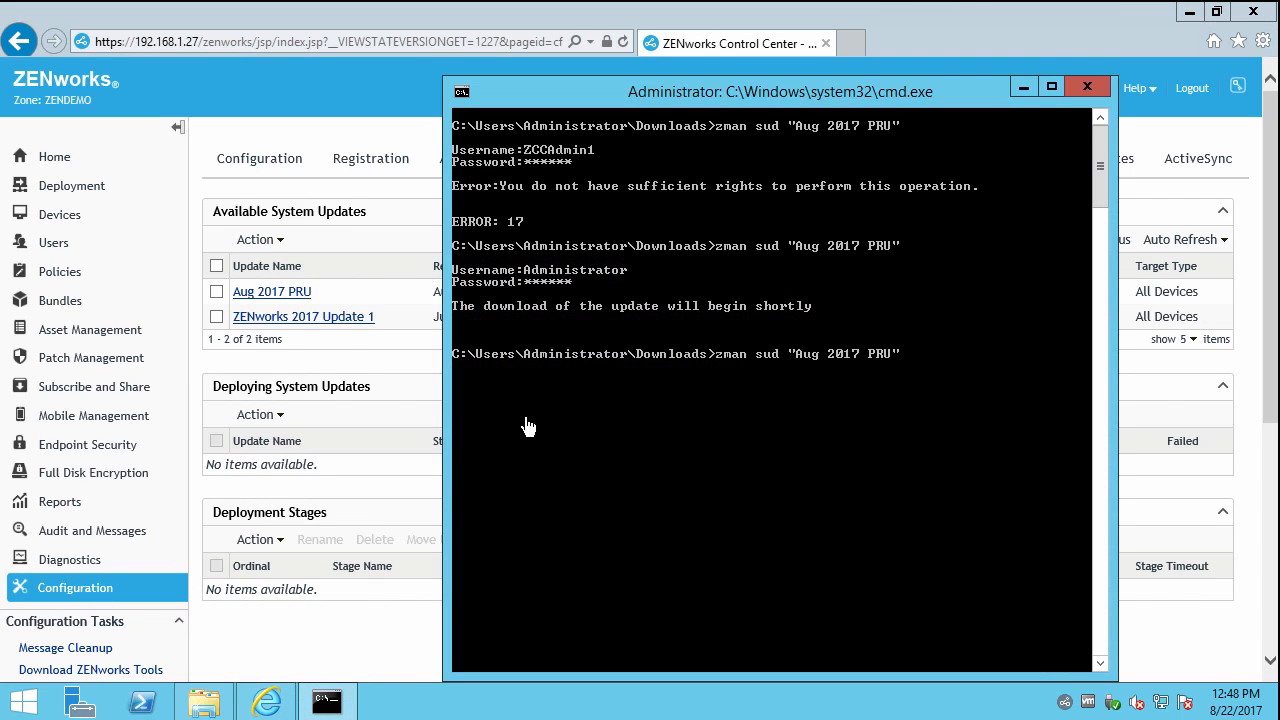
key("Return")
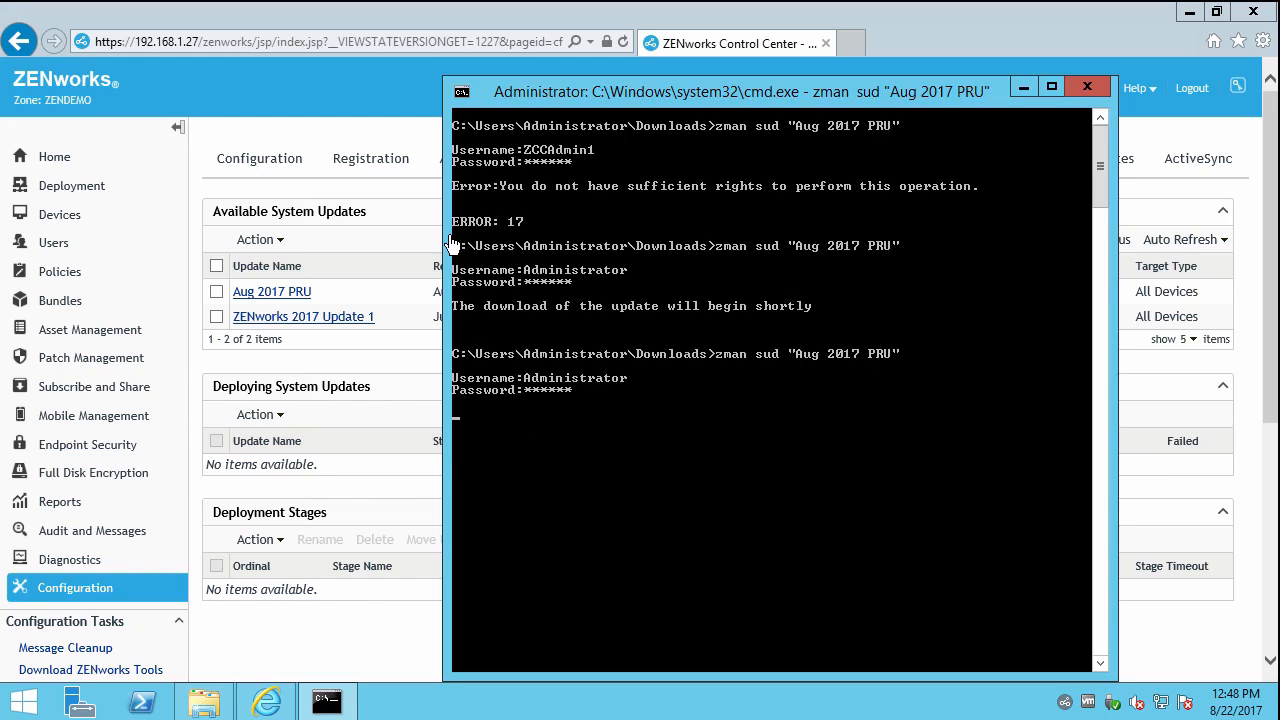
Refresh System Updates until the Aug 2017 PRU download has finished.
left_click(414, 218)
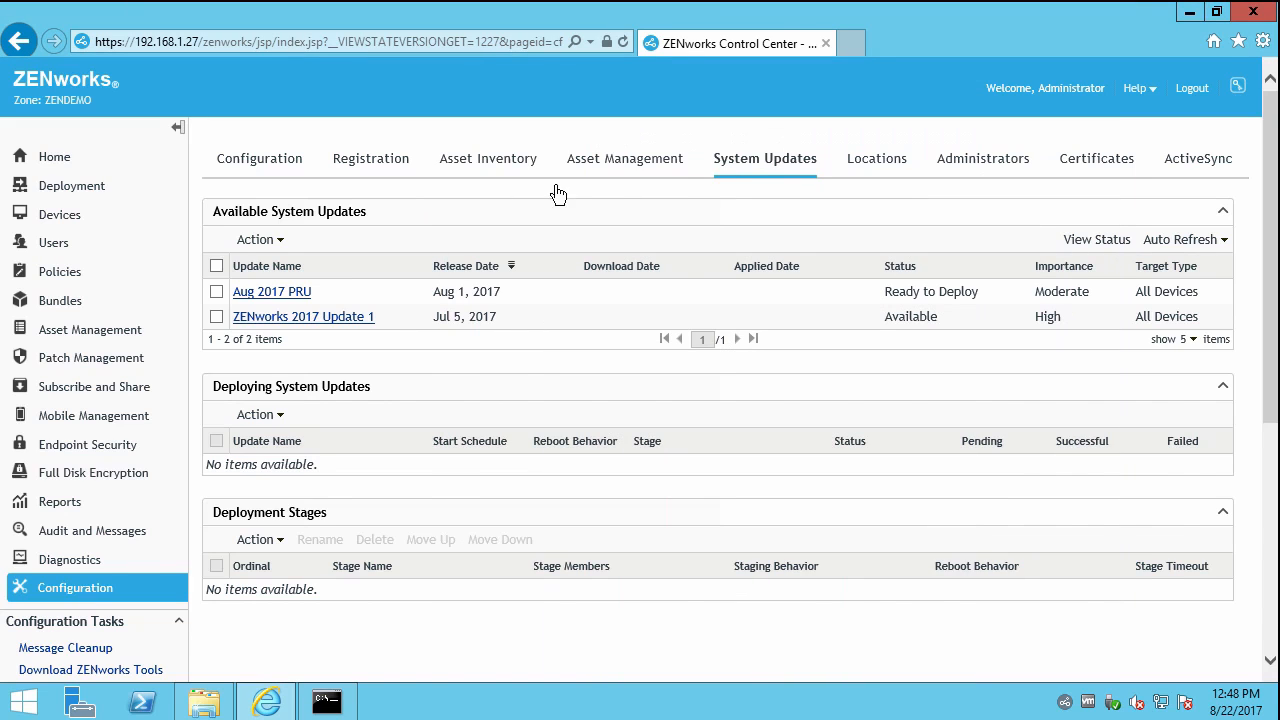
left_click(747, 168)
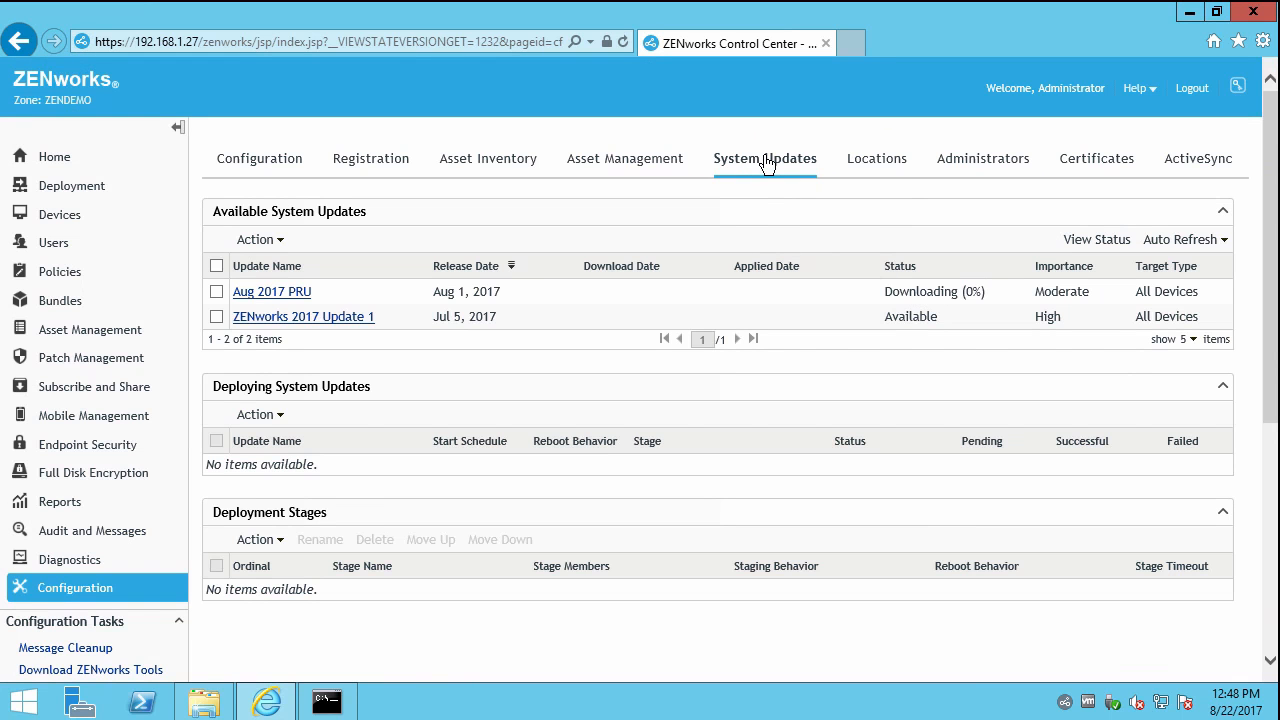
left_click(767, 165)
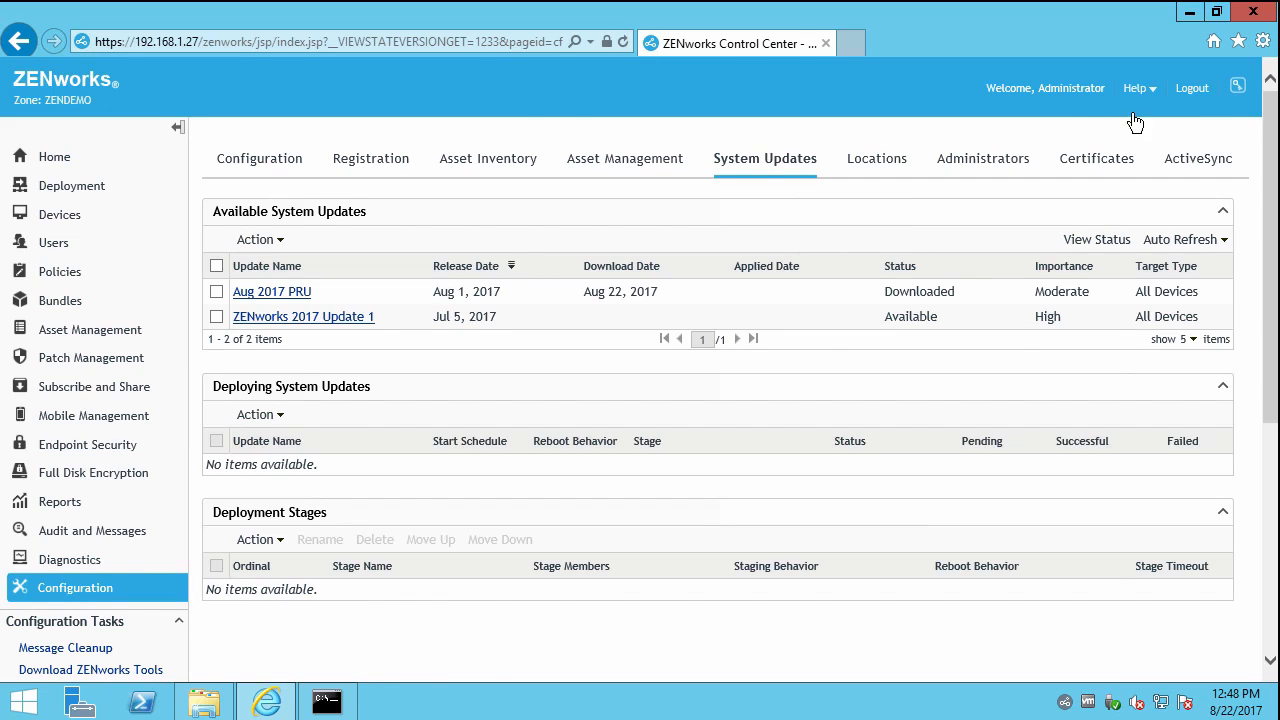
Log out and sign back in as the test administrator, saving the password.
left_click(1190, 90)
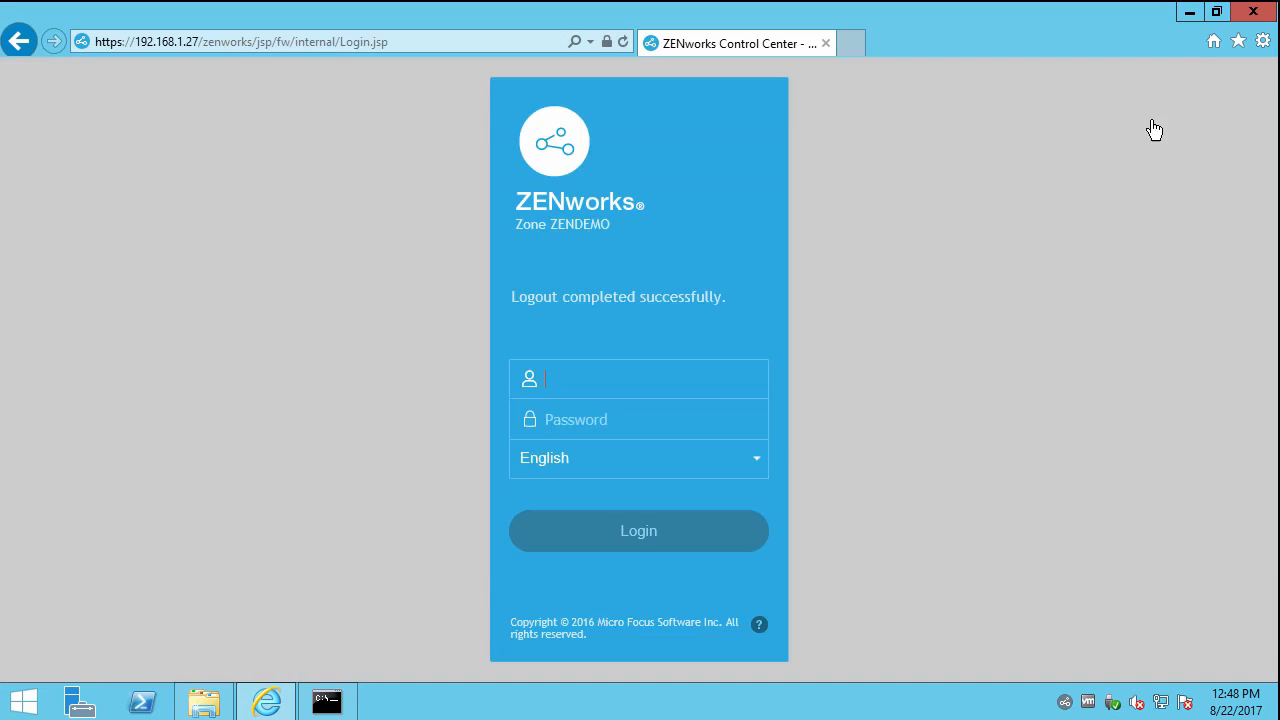
left_click(617, 381)
type("wil")
key("Tab")
type("*")
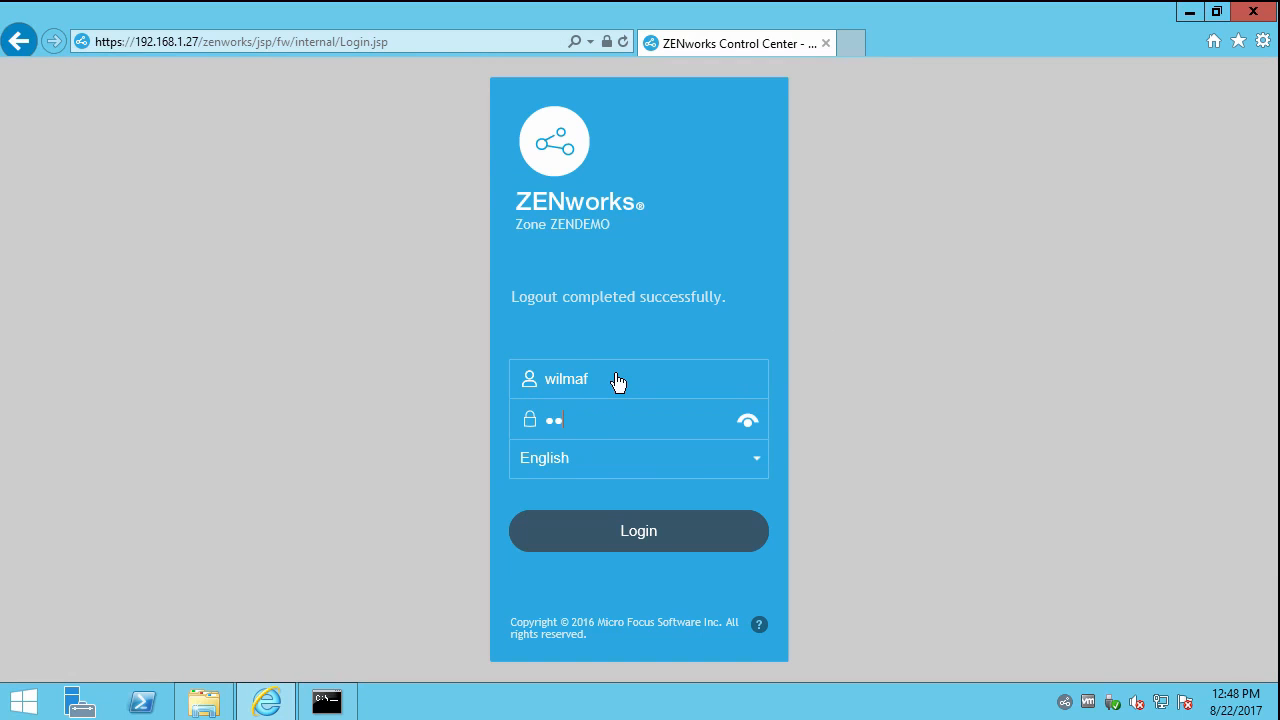
type("*****")
key("Return")
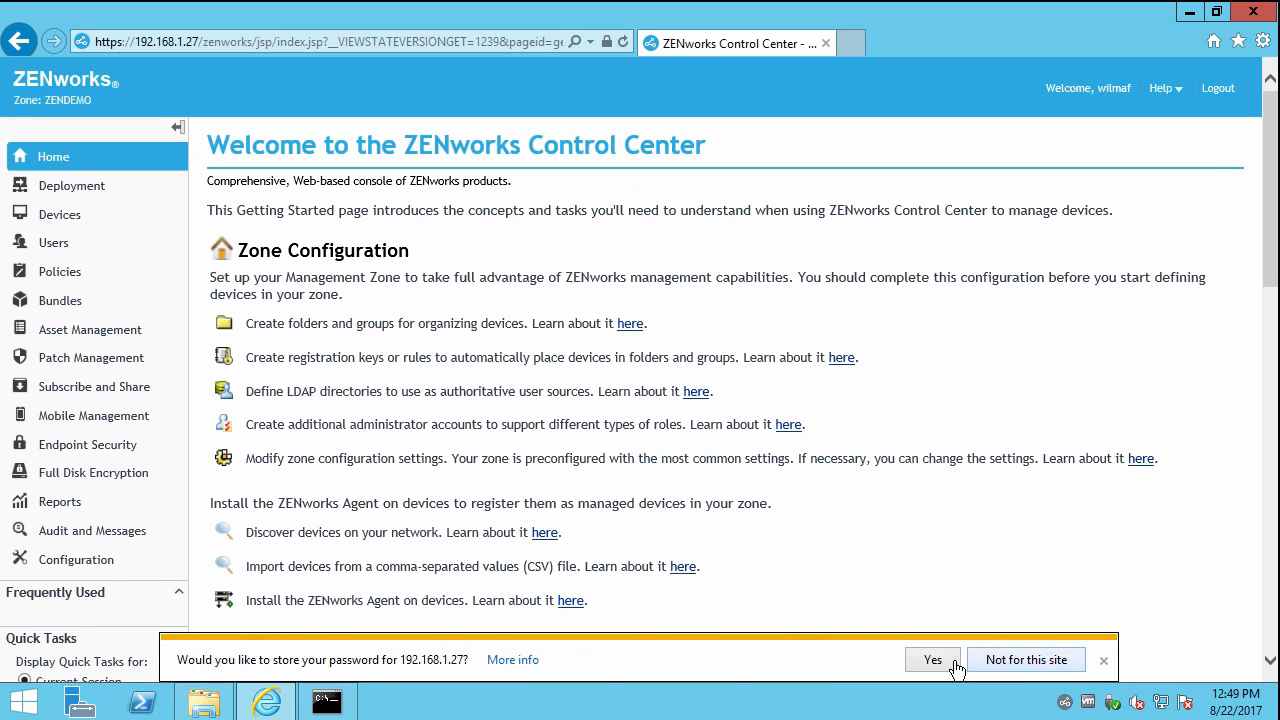
left_click(952, 662)
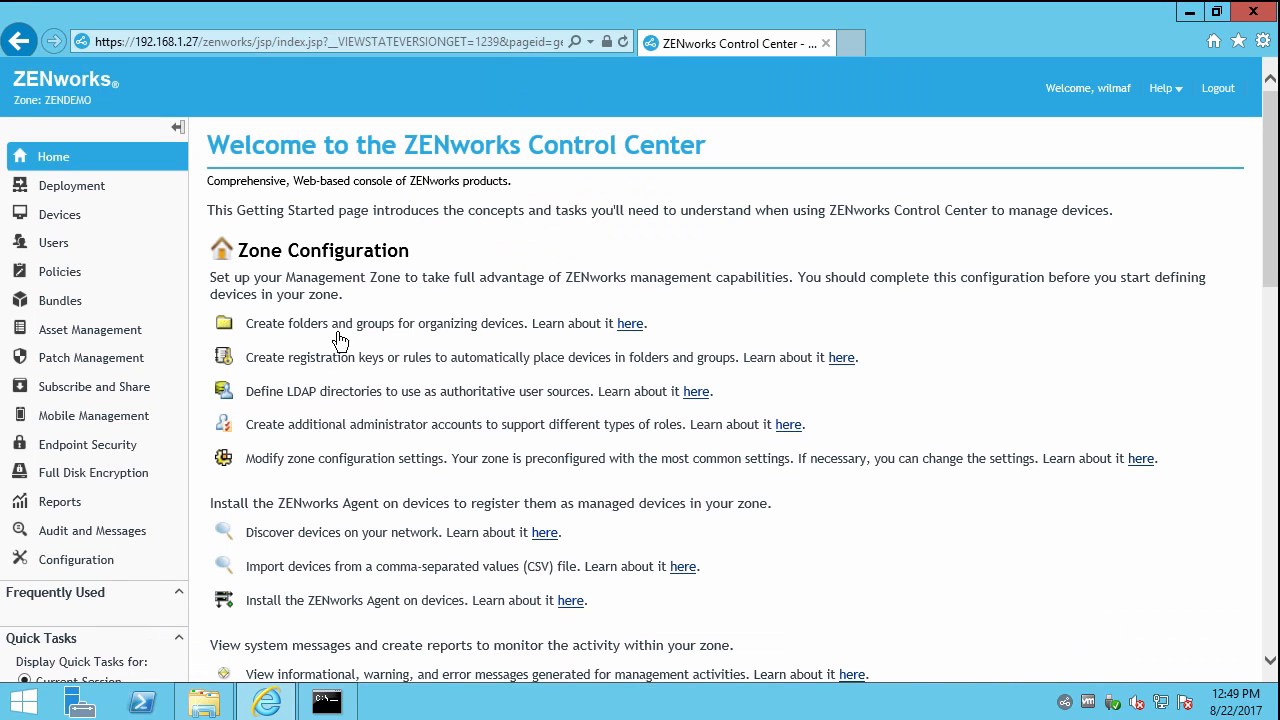
Authorize the Aug 2017 PRU update under Configuration > System Updates, then log out.
left_click(90, 566)
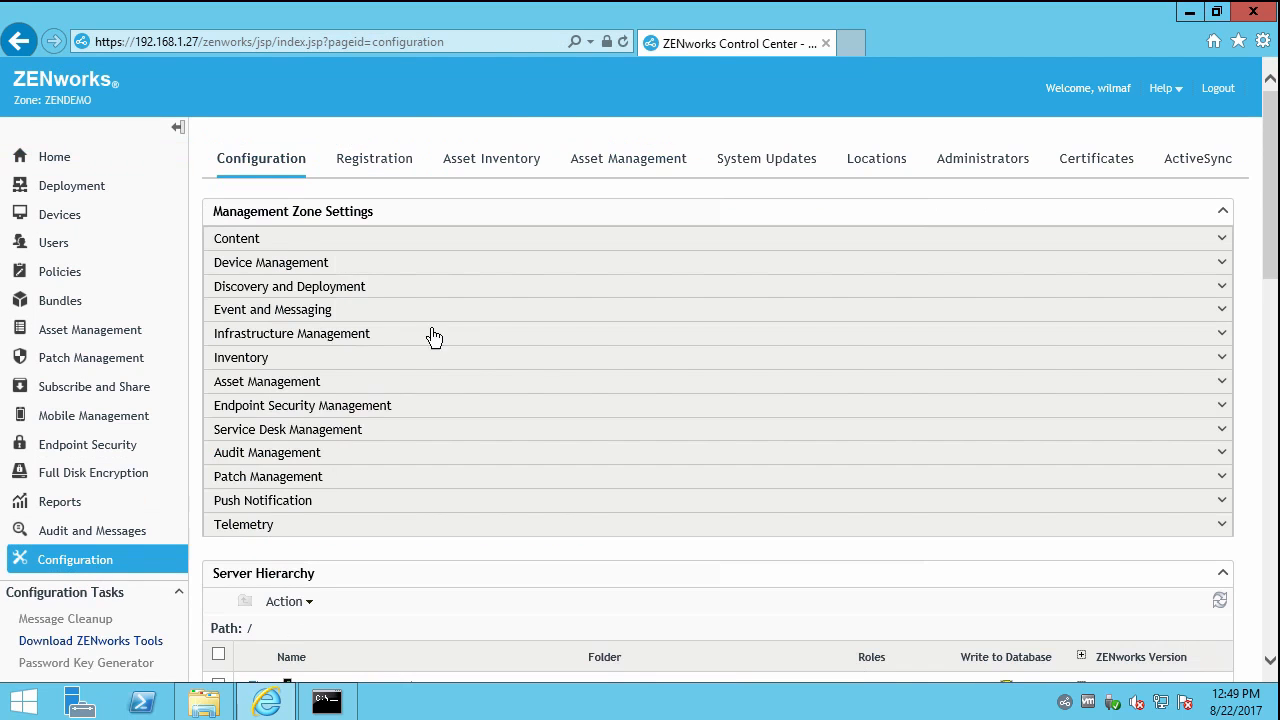
left_click(771, 166)
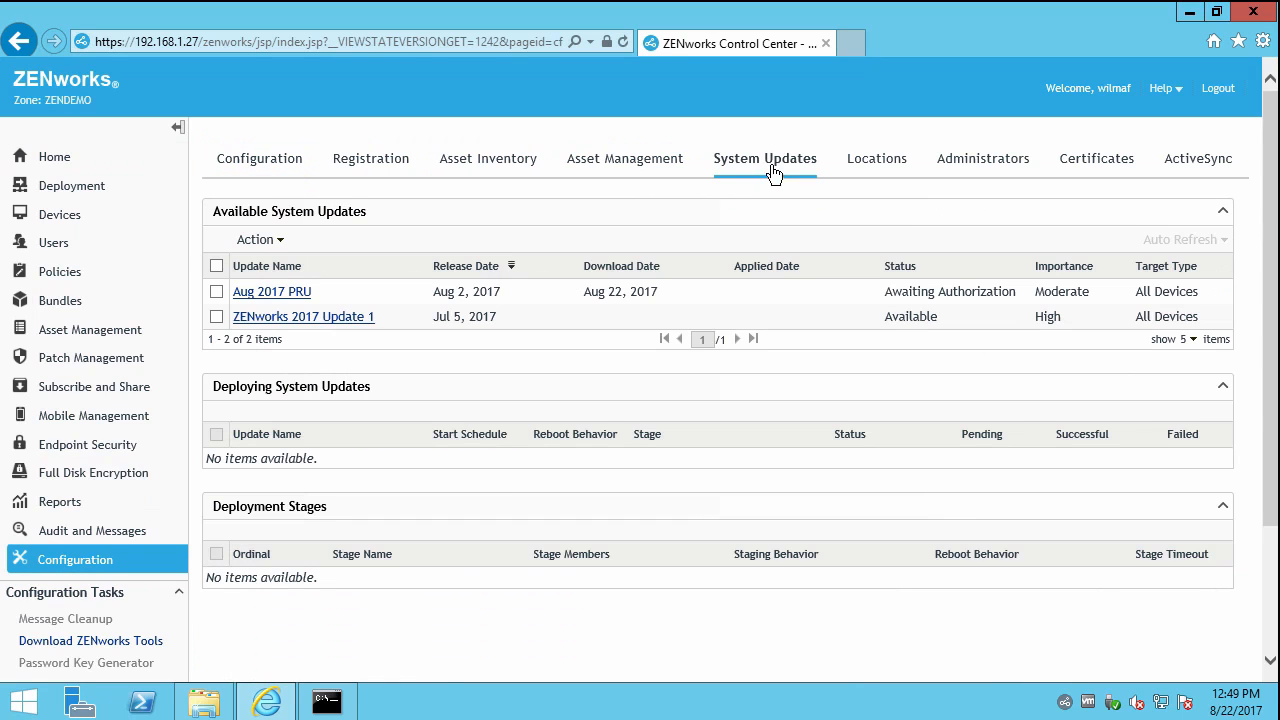
left_click(216, 292)
left_click(258, 240)
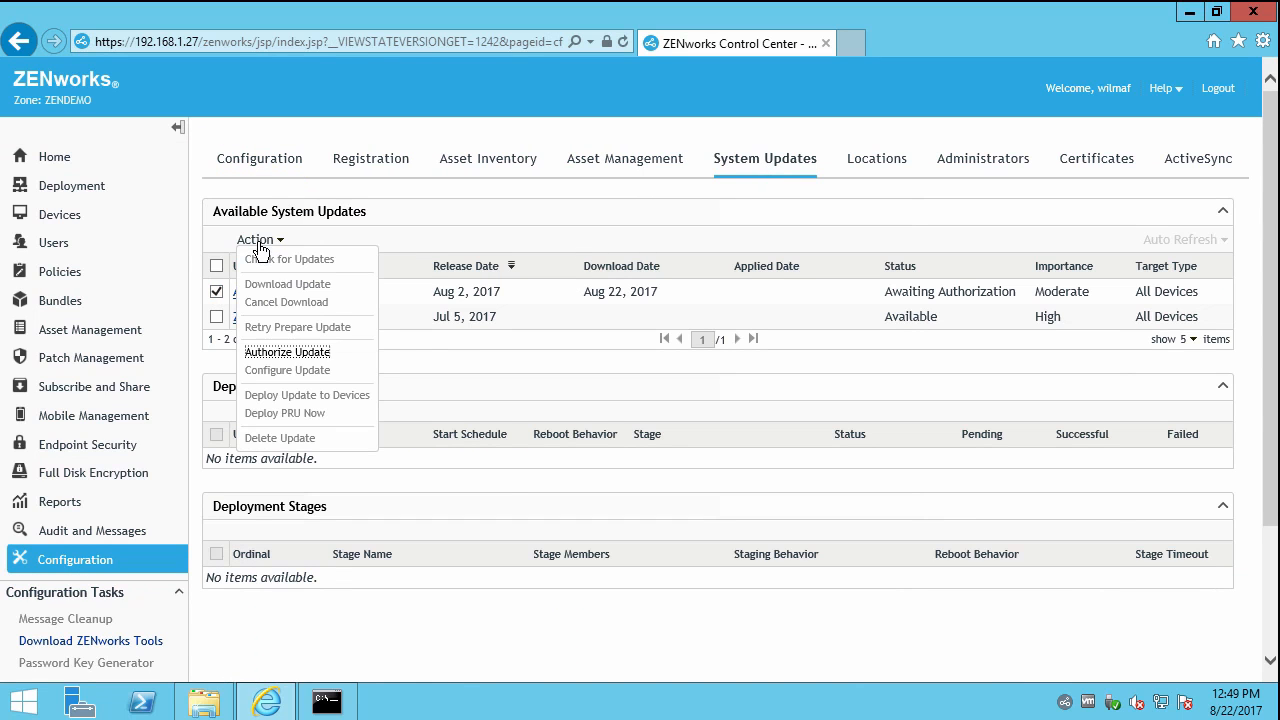
left_click(296, 353)
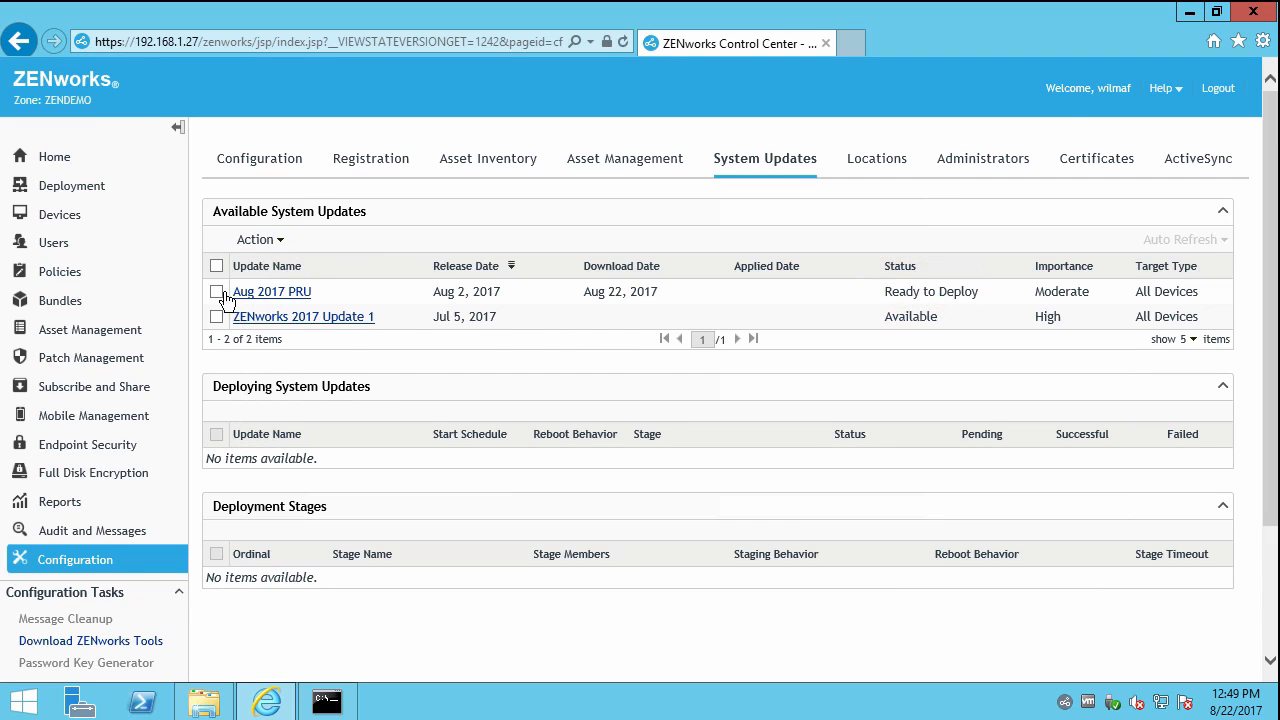
left_click(1213, 95)
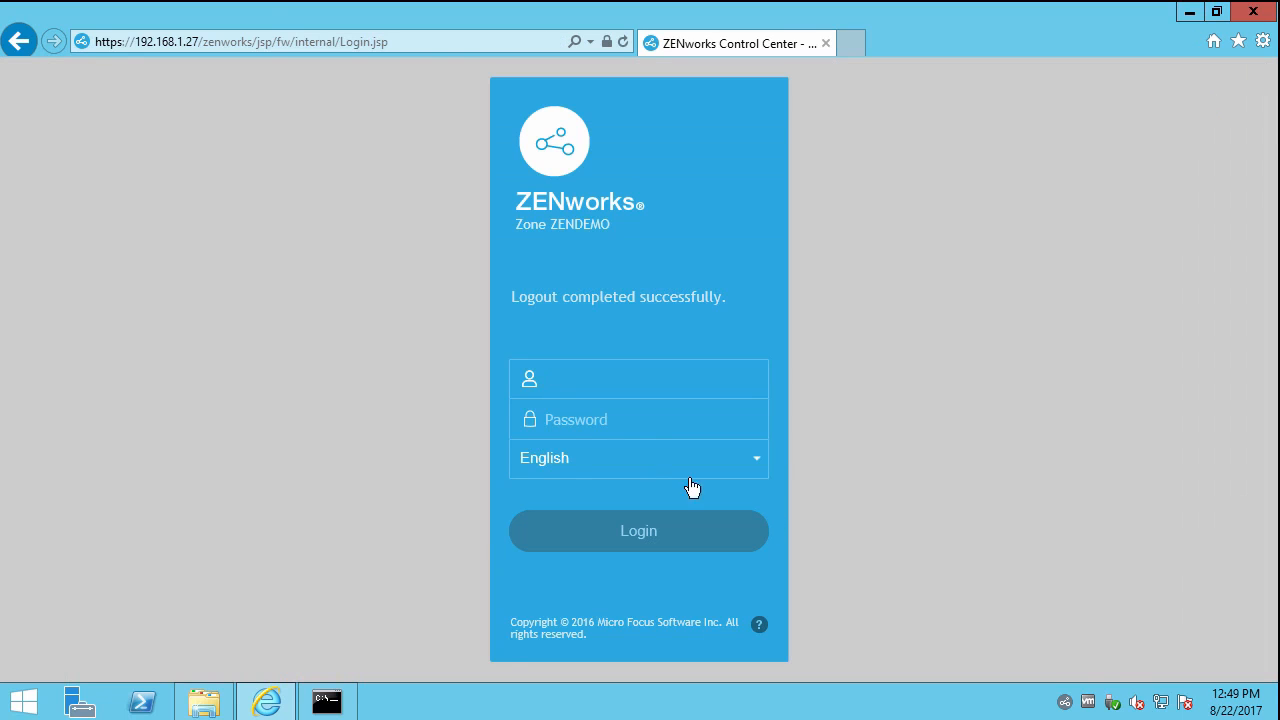
Sign in to the console as Administrator with the account password.
left_click(590, 386)
type("Admi")
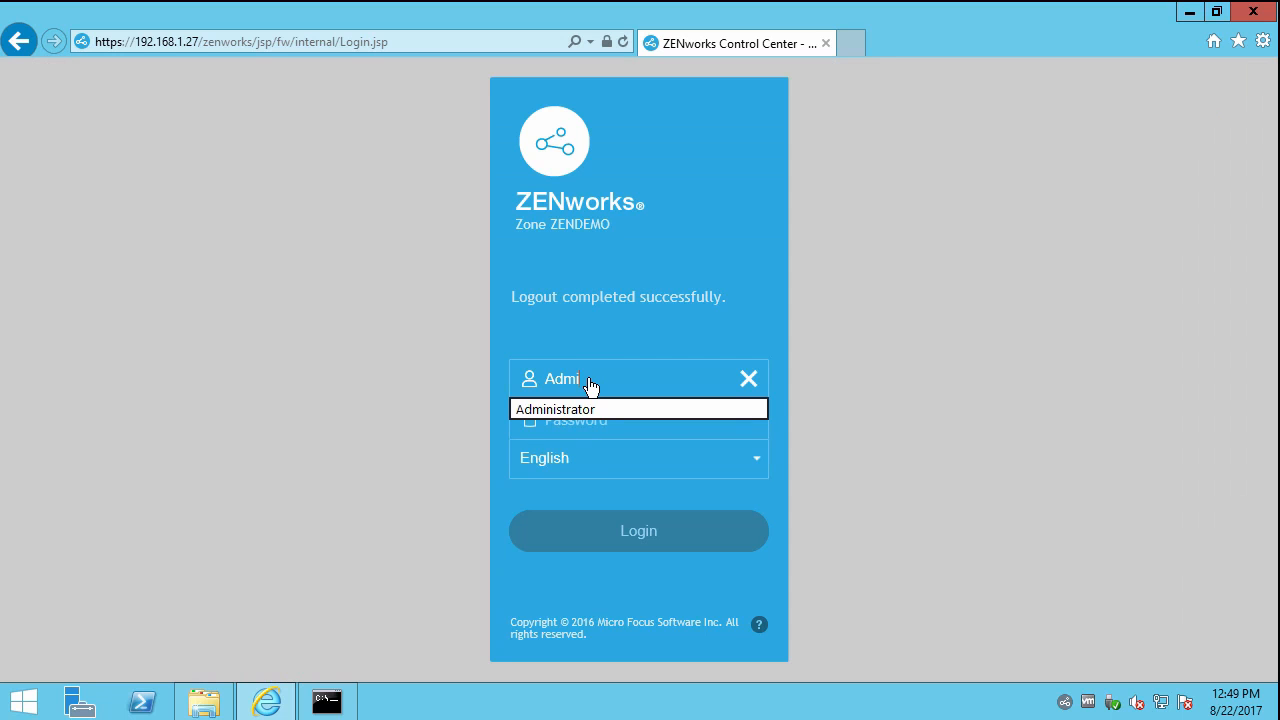
type("nistrator")
key("Tab")
type("●●●●●●")
key("Return")
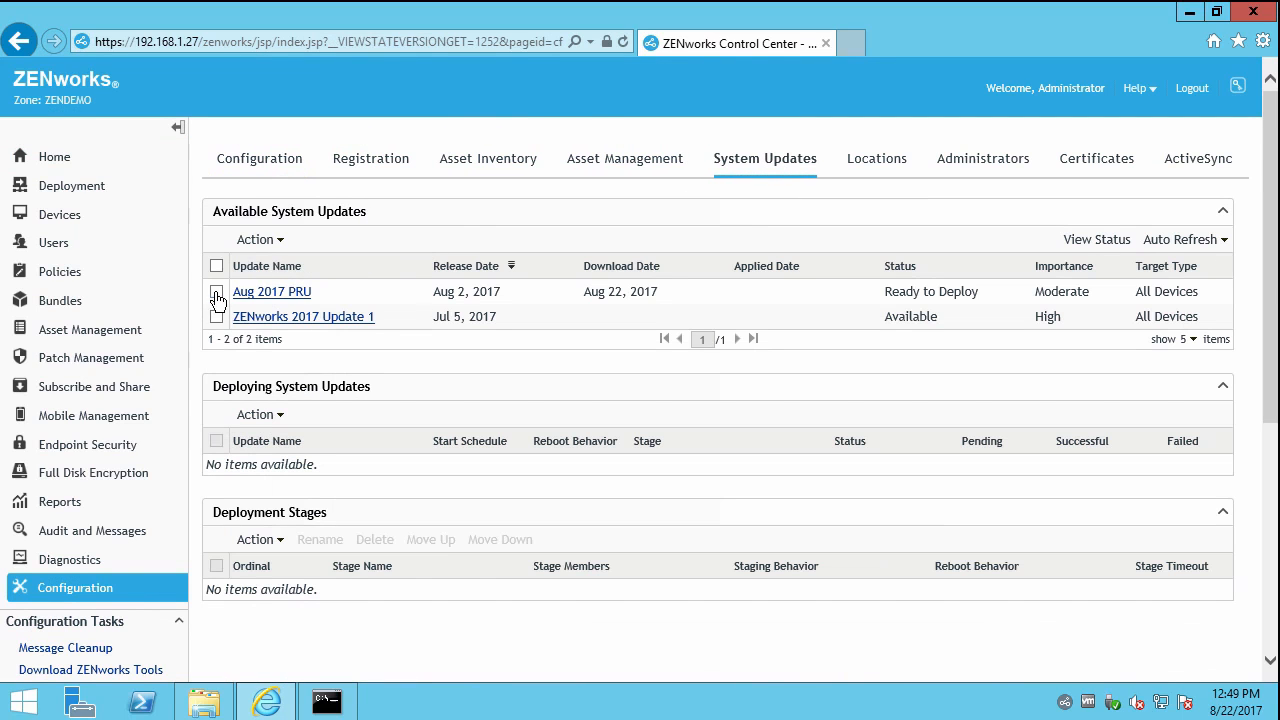
Delete the Aug 2017 PRU update and run Check for Updates.
left_click(216, 291)
left_click(260, 240)
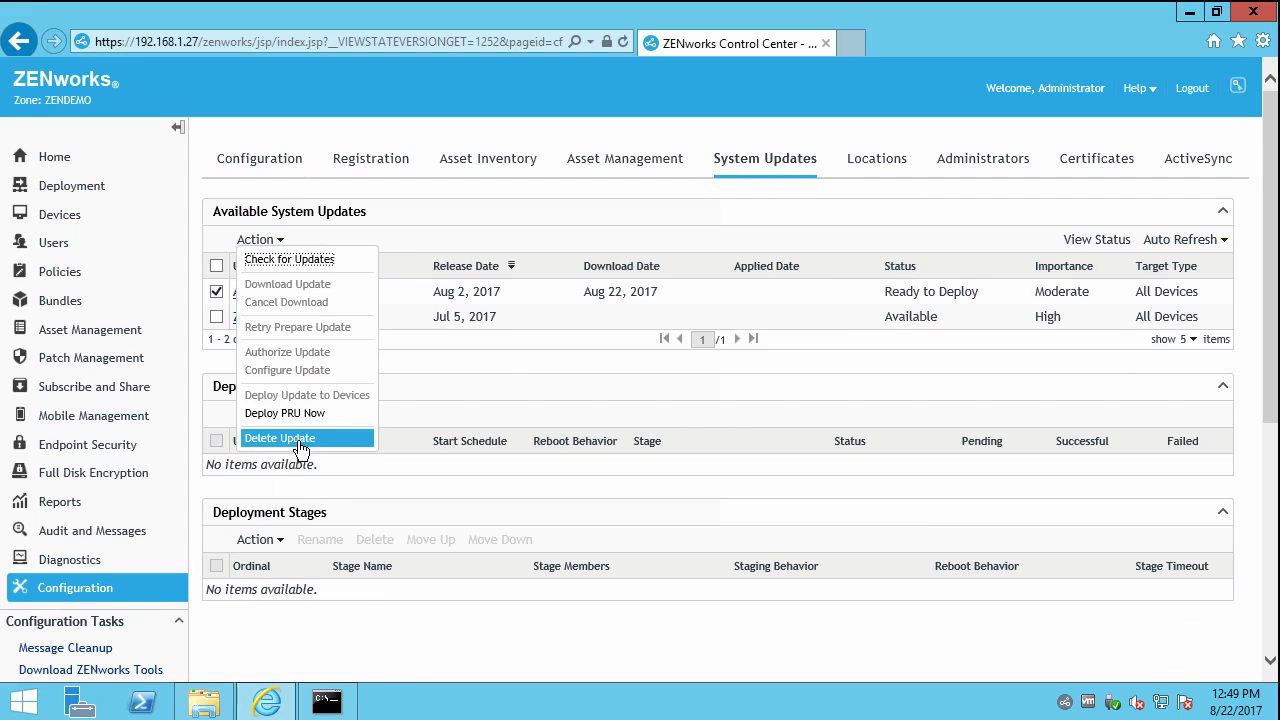
left_click(285, 437)
left_click(675, 432)
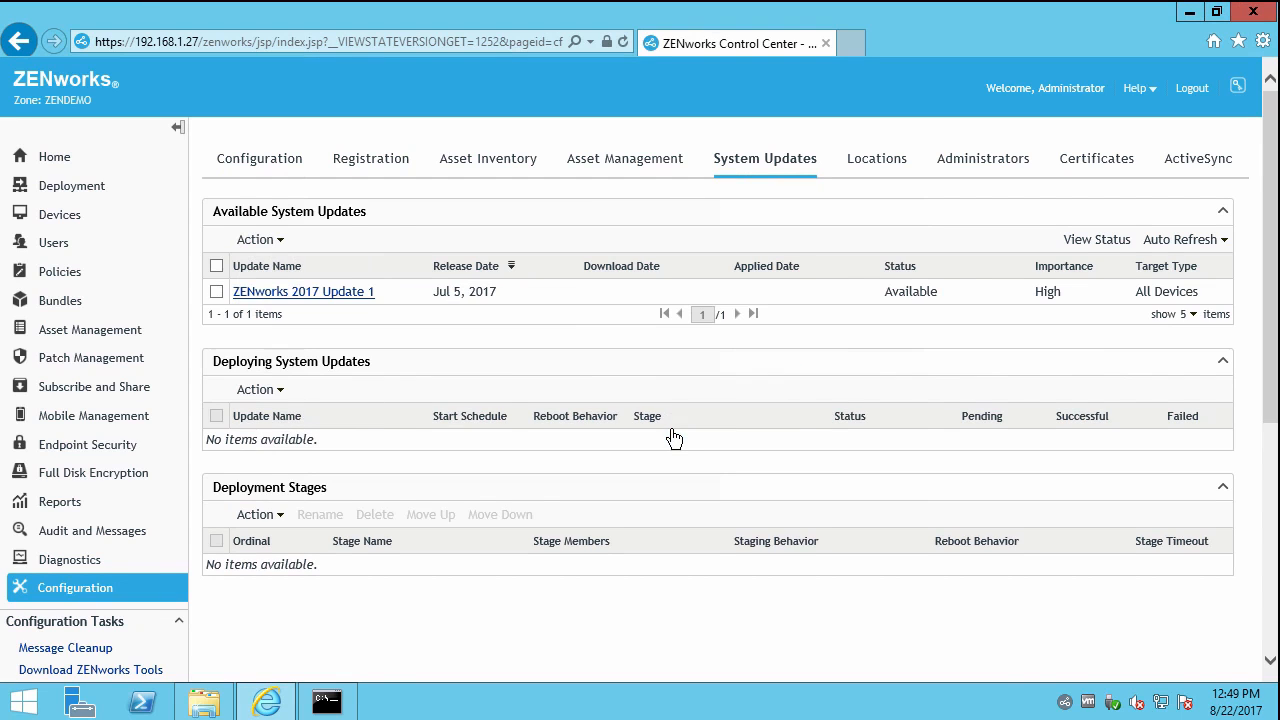
left_click(279, 242)
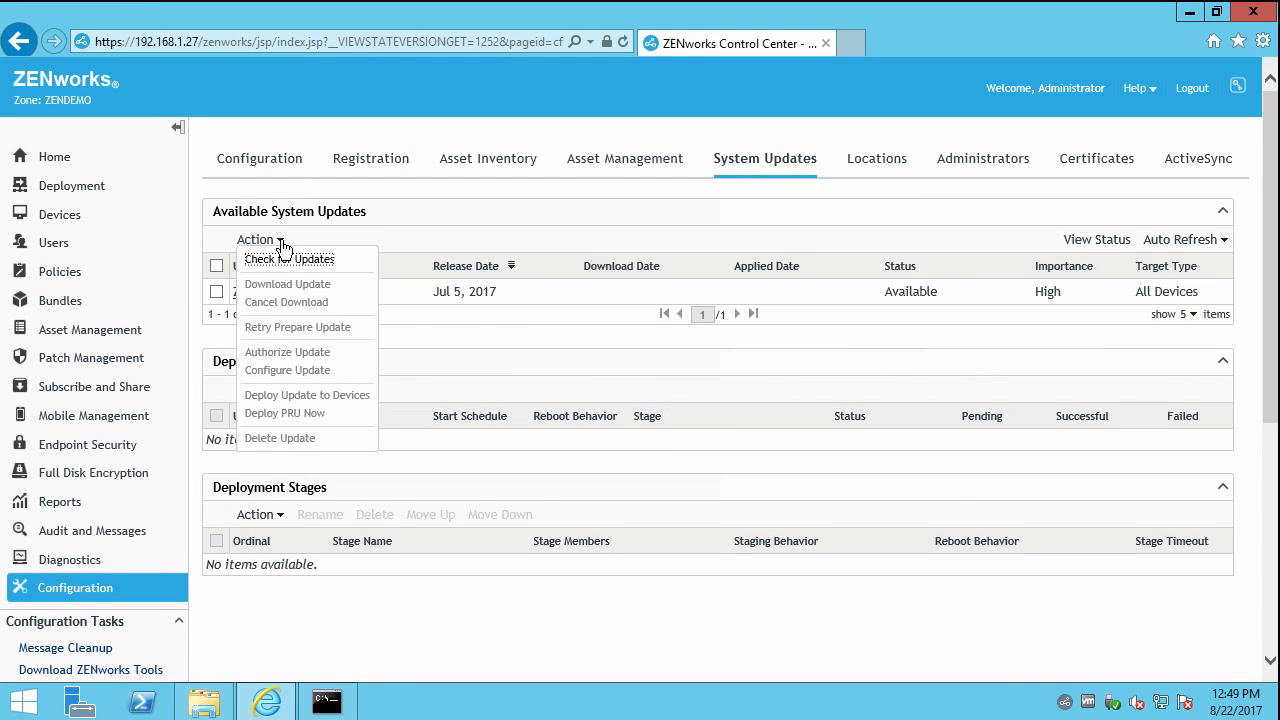
left_click(287, 262)
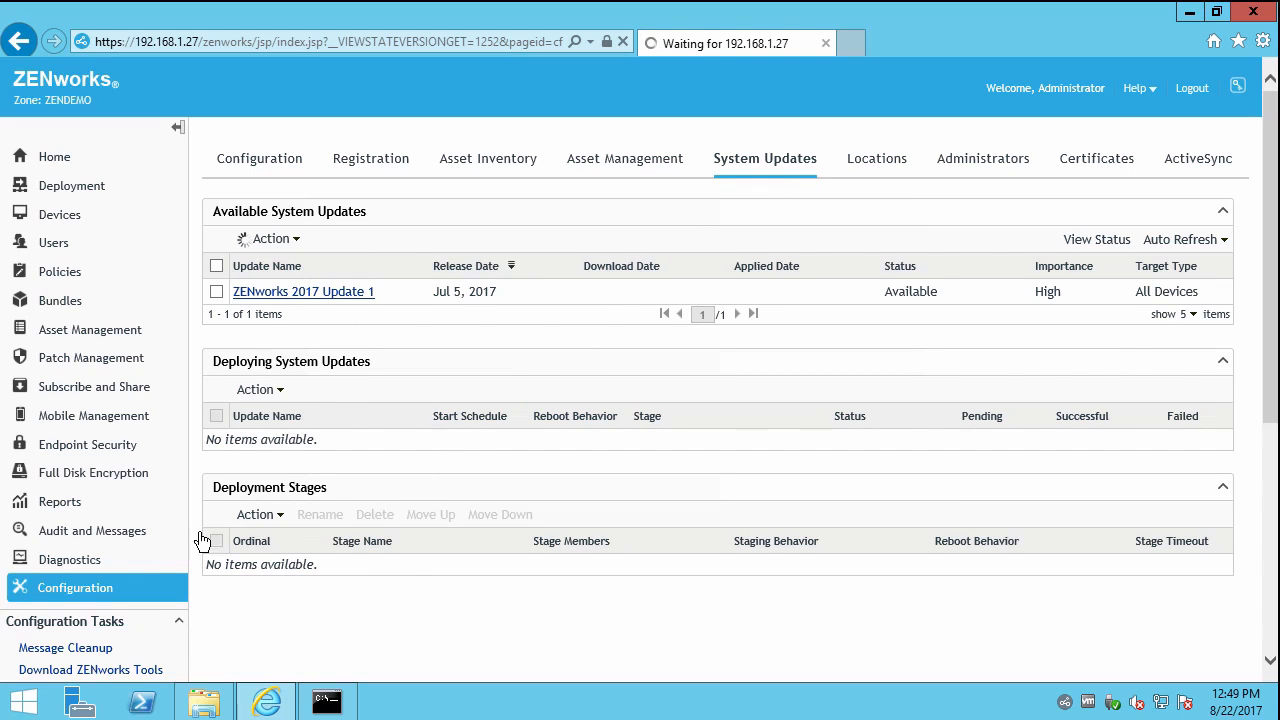
left_click(80, 592)
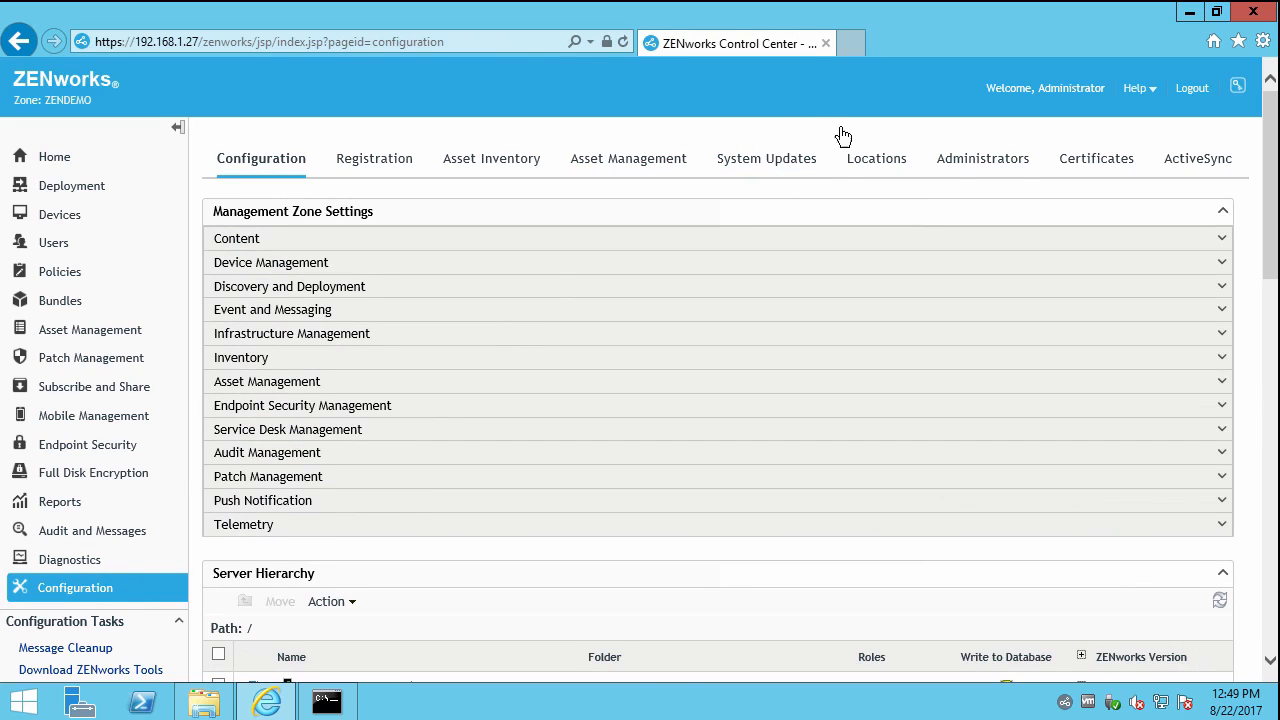
Start a Desktop Support role assignment for the FlintUsers administrator group.
left_click(960, 165)
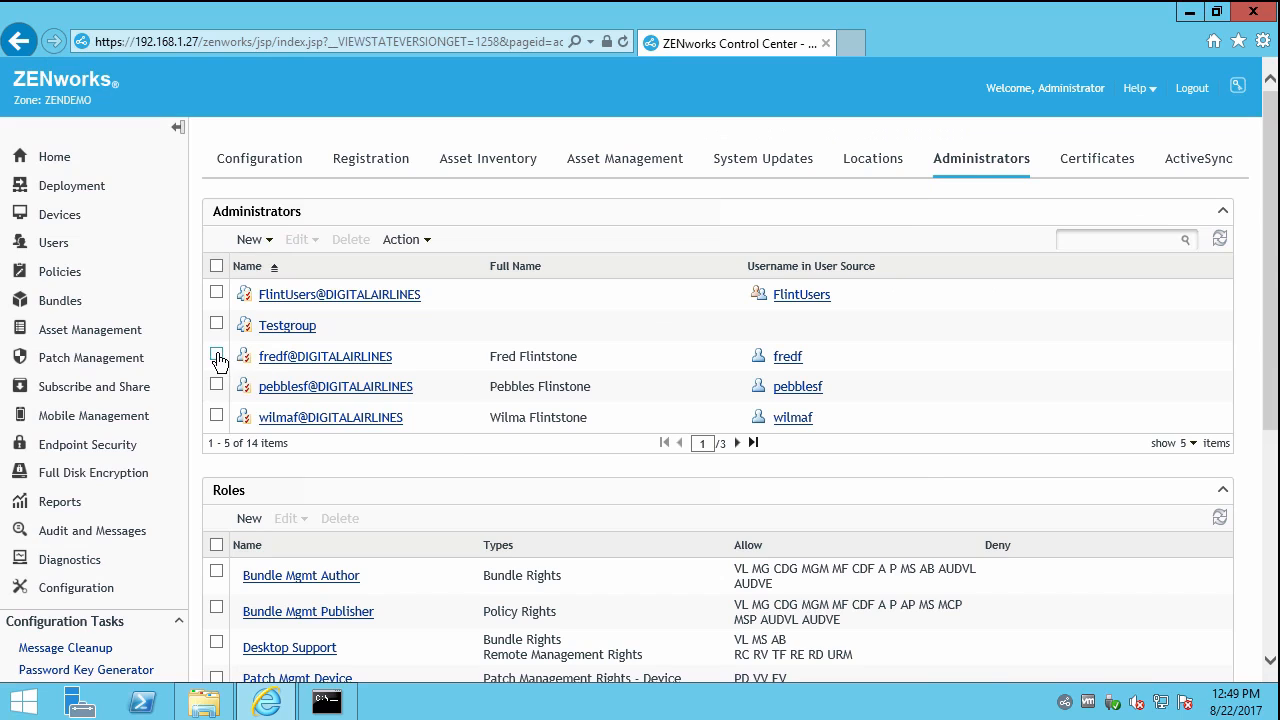
left_click(217, 294)
left_click(298, 300)
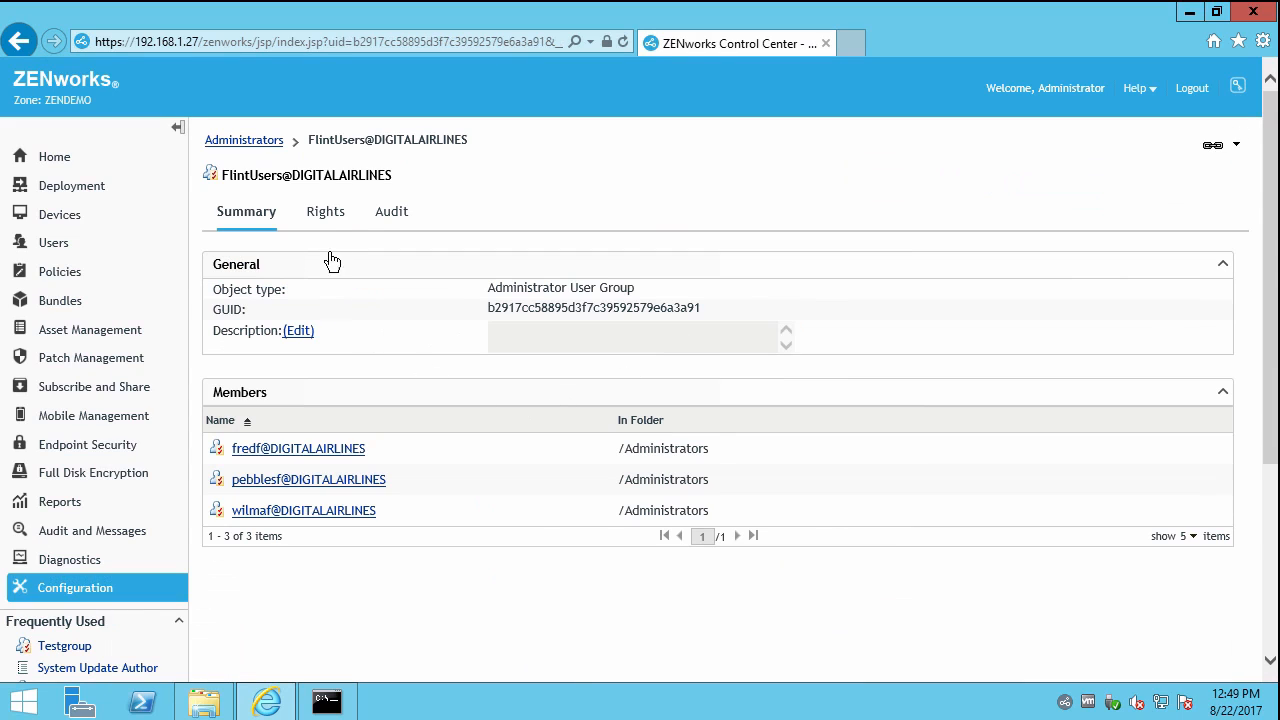
left_click(327, 214)
left_click(256, 413)
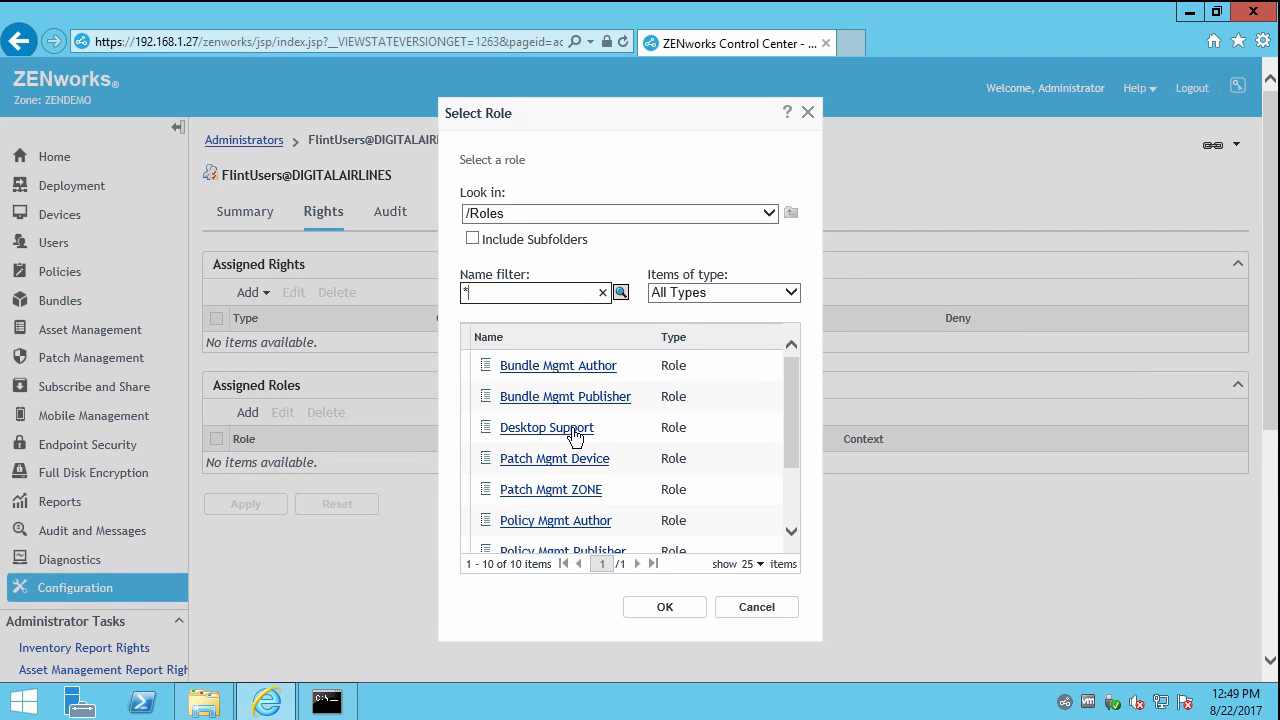
left_click(587, 440)
left_click(667, 614)
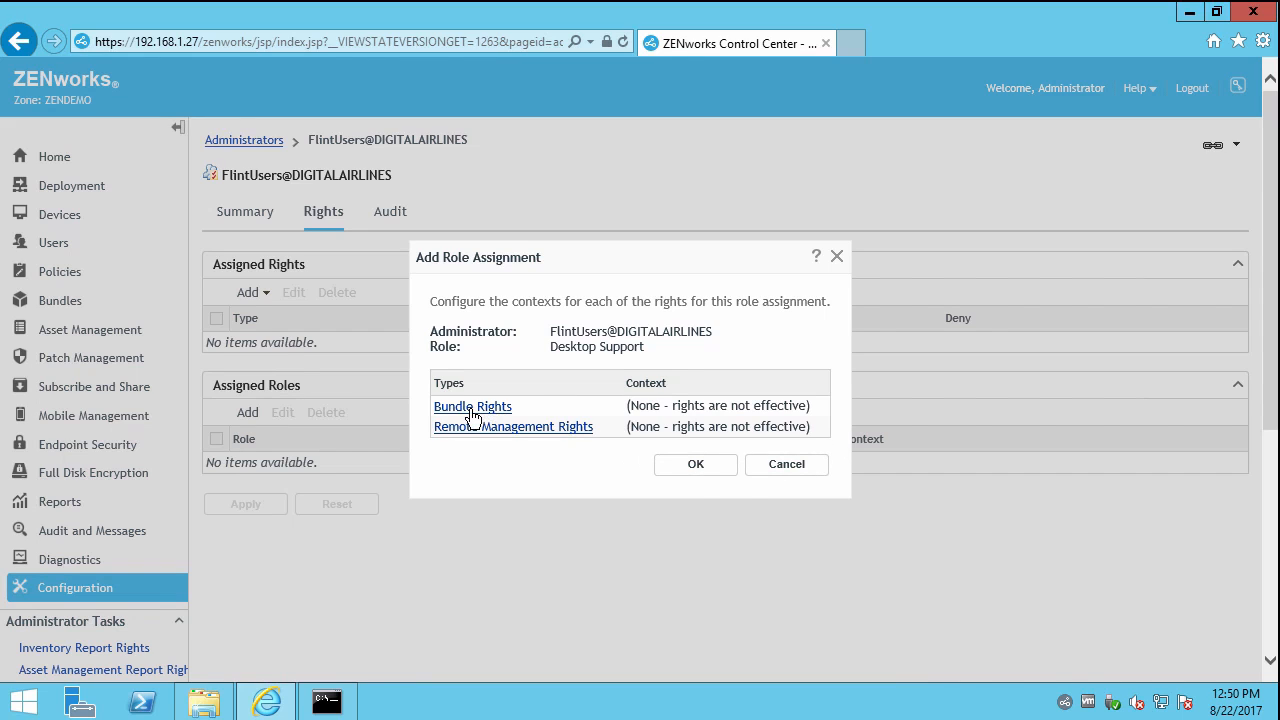
Scope the role's Bundle Rights to the /Bundles/Departments/HumanRel folder.
left_click(472, 408)
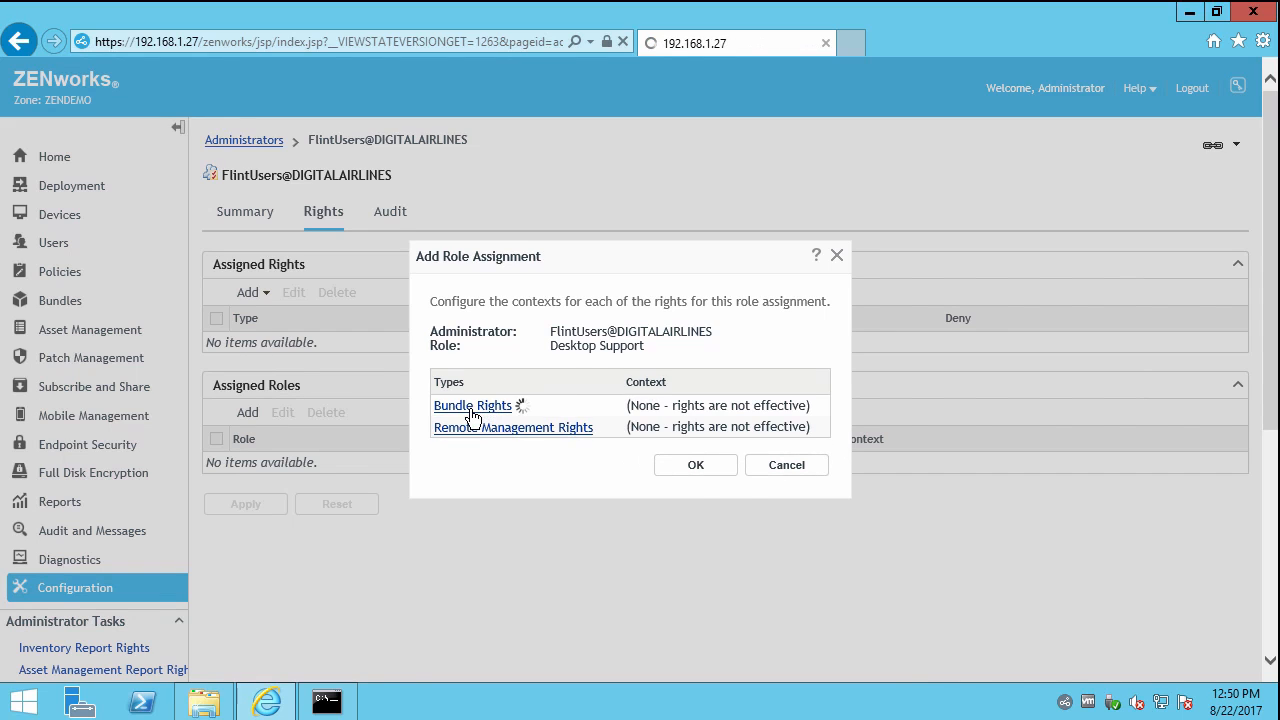
left_click(484, 364)
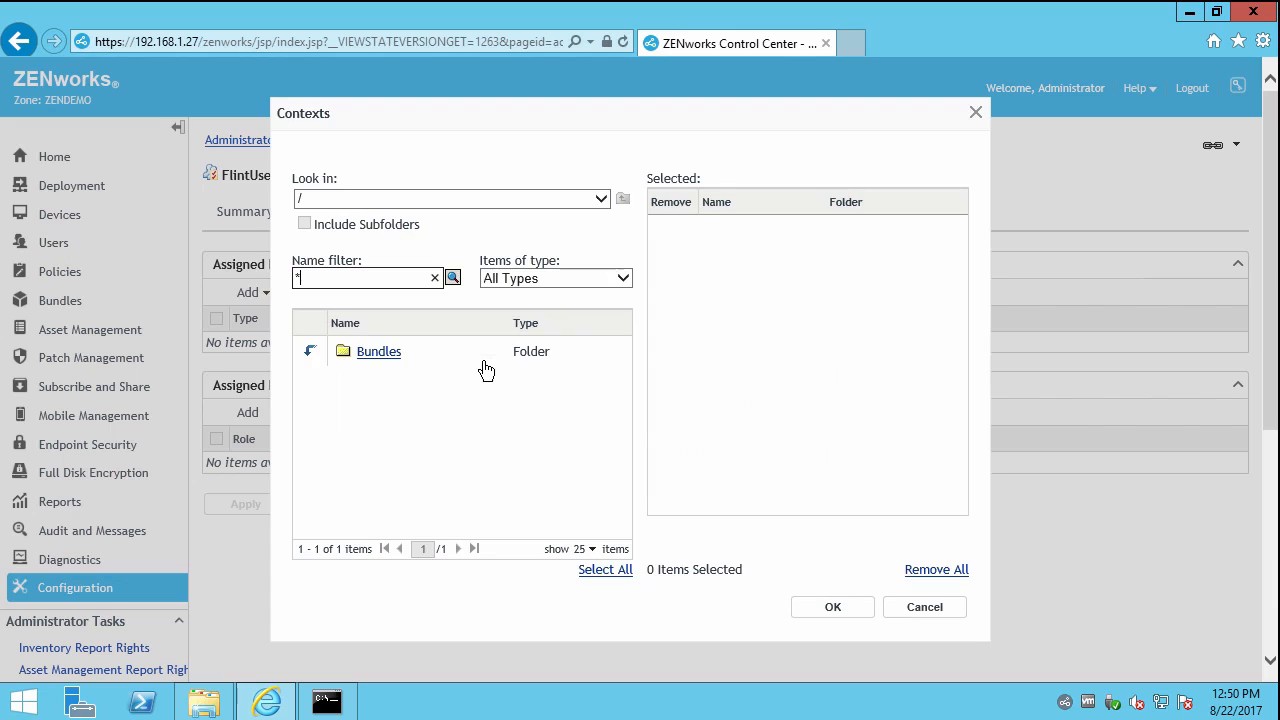
left_click(310, 352)
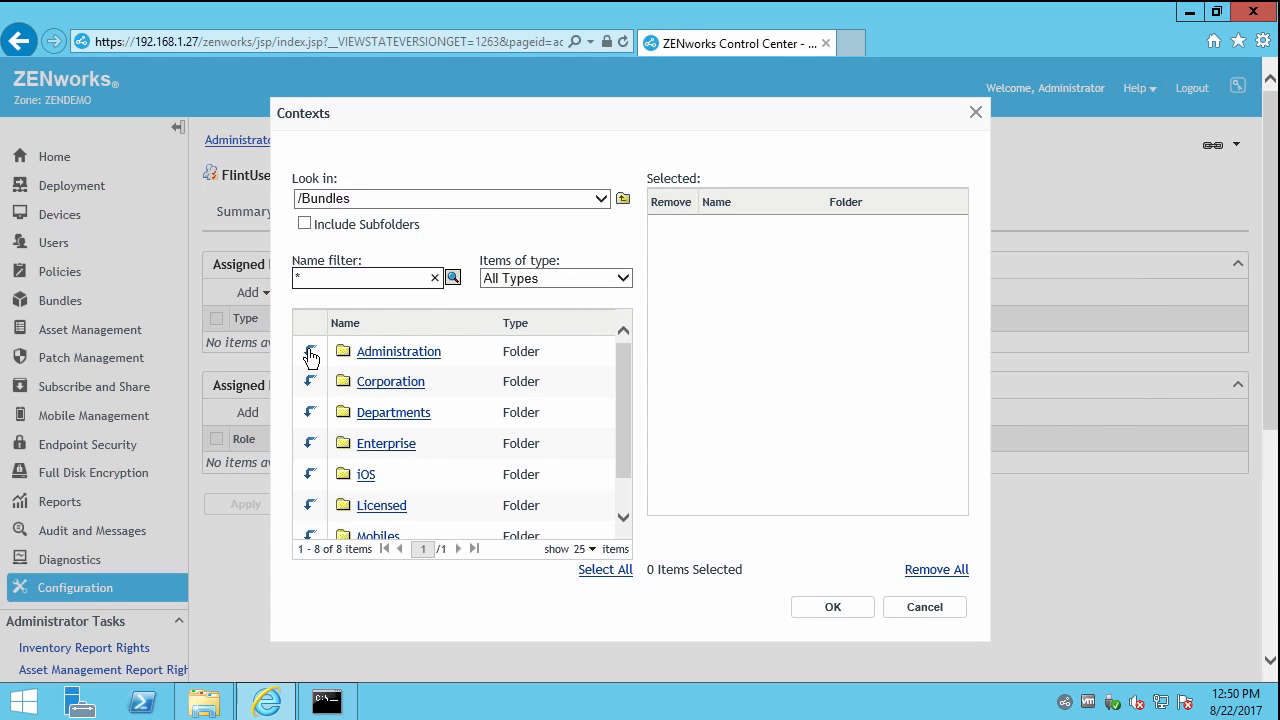
left_click(311, 415)
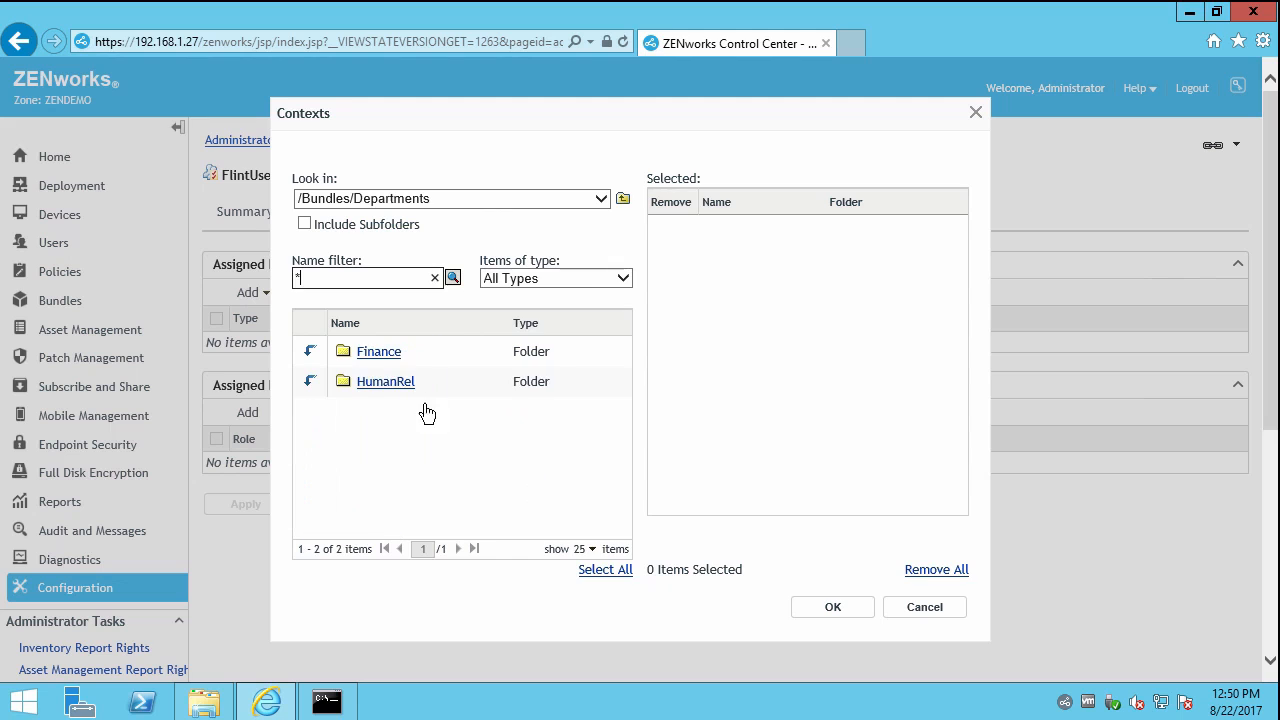
left_click(375, 382)
left_click(832, 607)
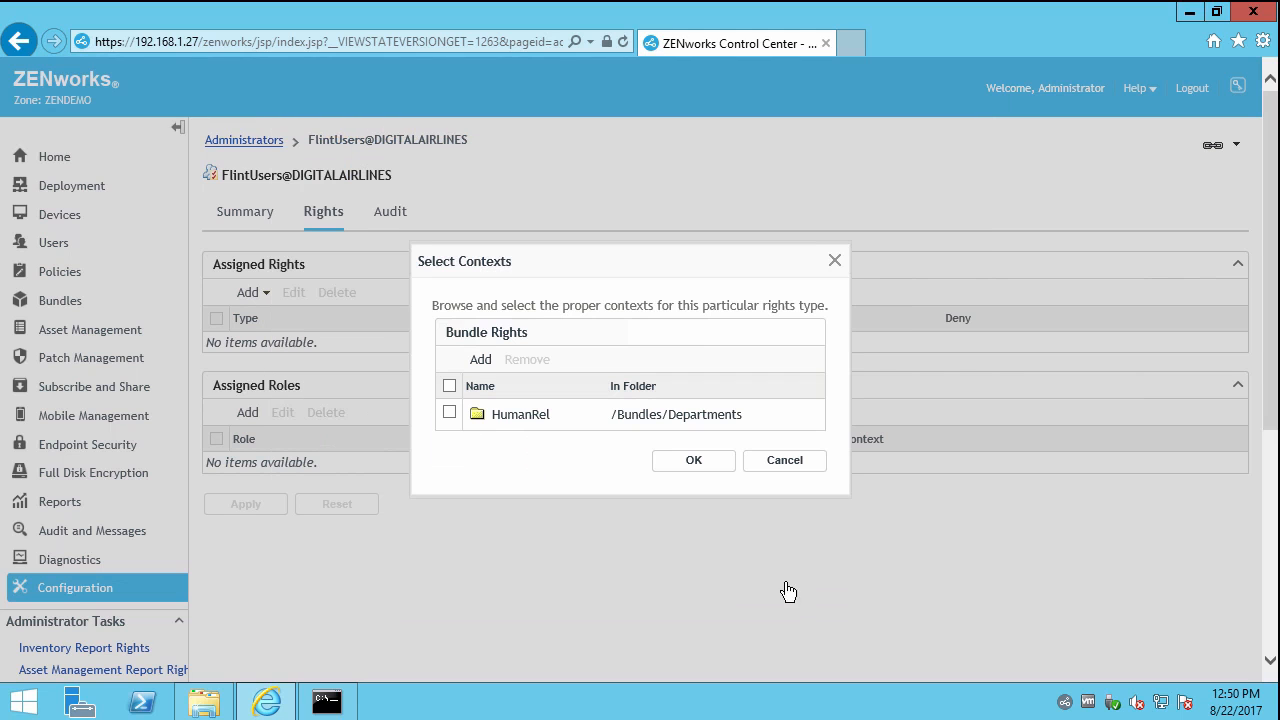
left_click(686, 462)
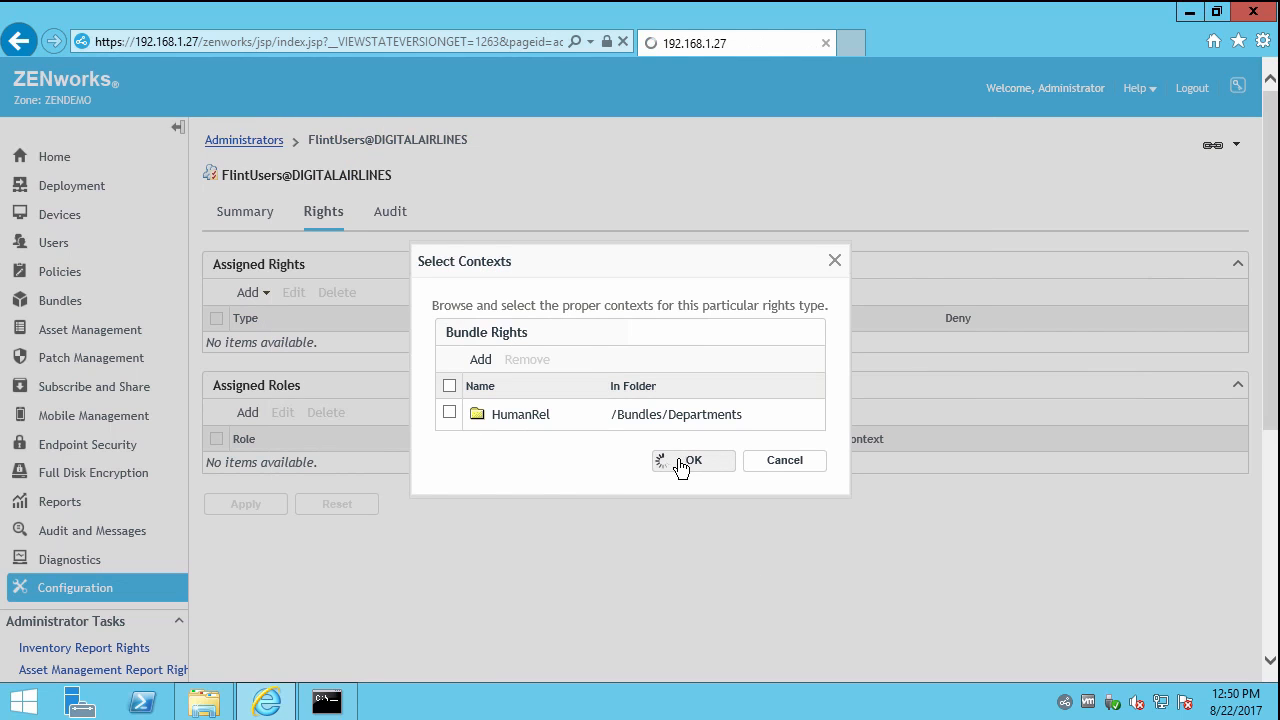
Scope Remote Management rights to Workstations/Corporate and the Flintstones user folder, and finish.
left_click(517, 428)
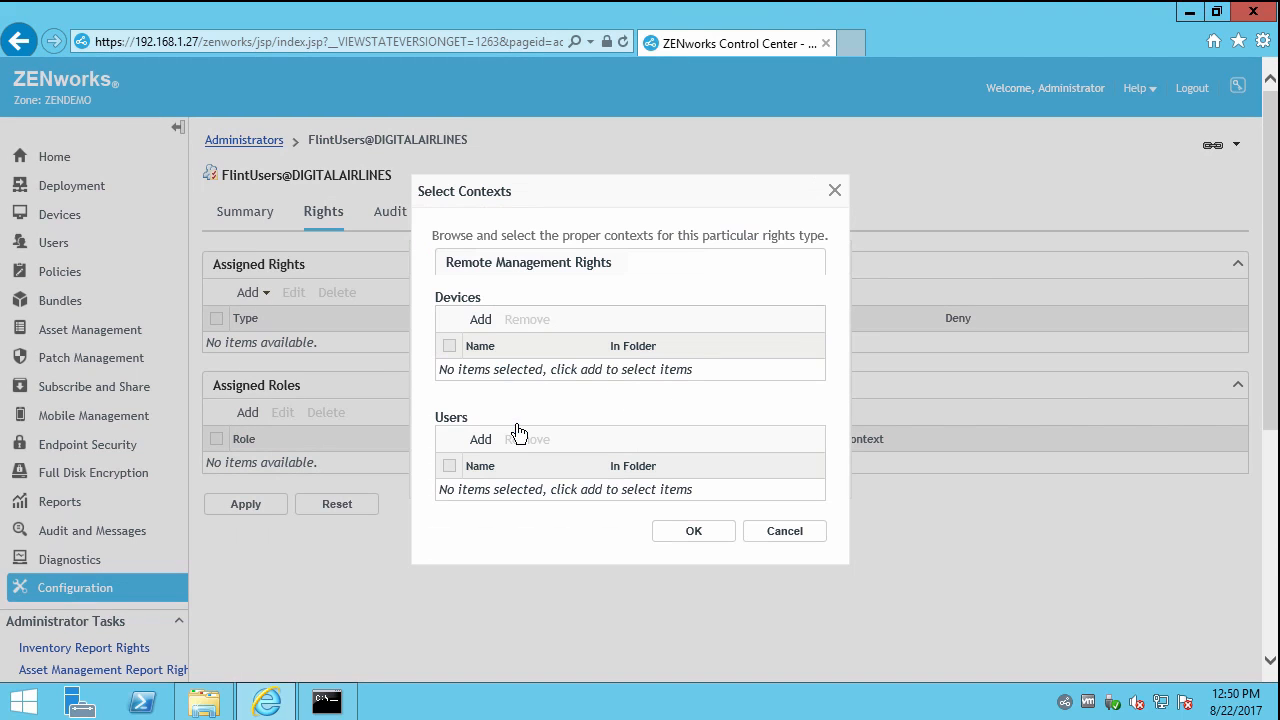
left_click(478, 322)
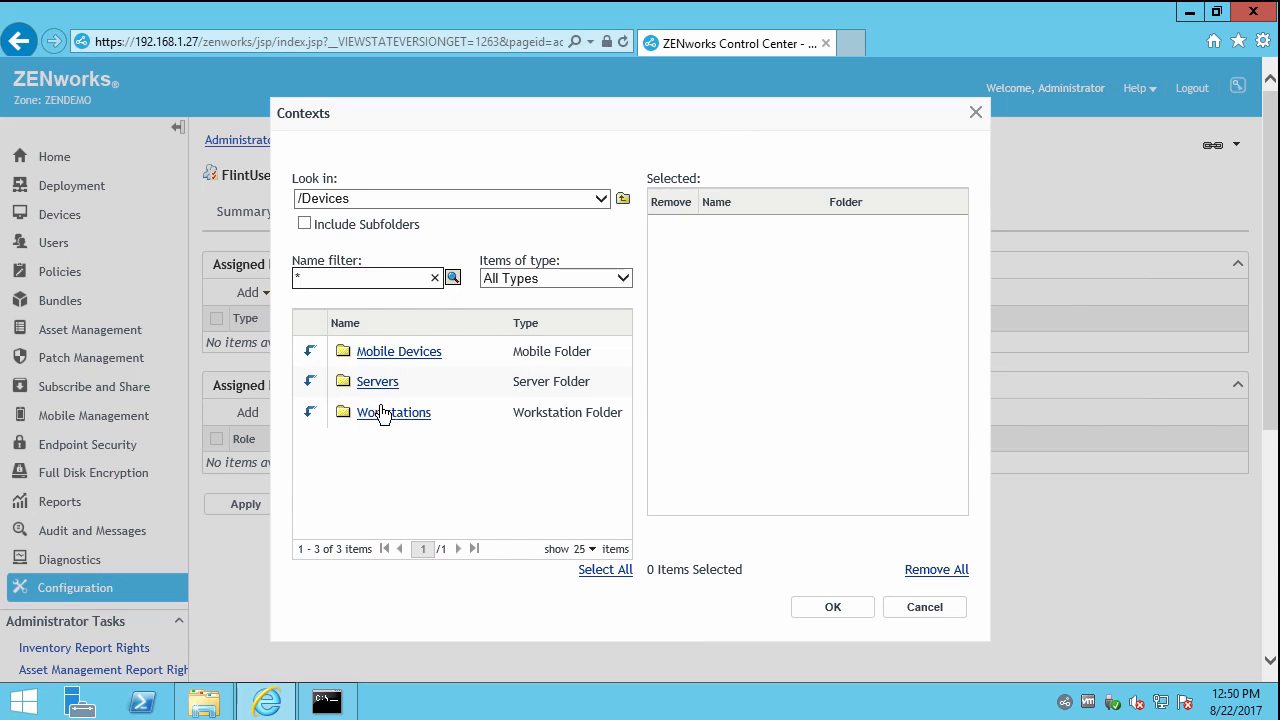
left_click(313, 419)
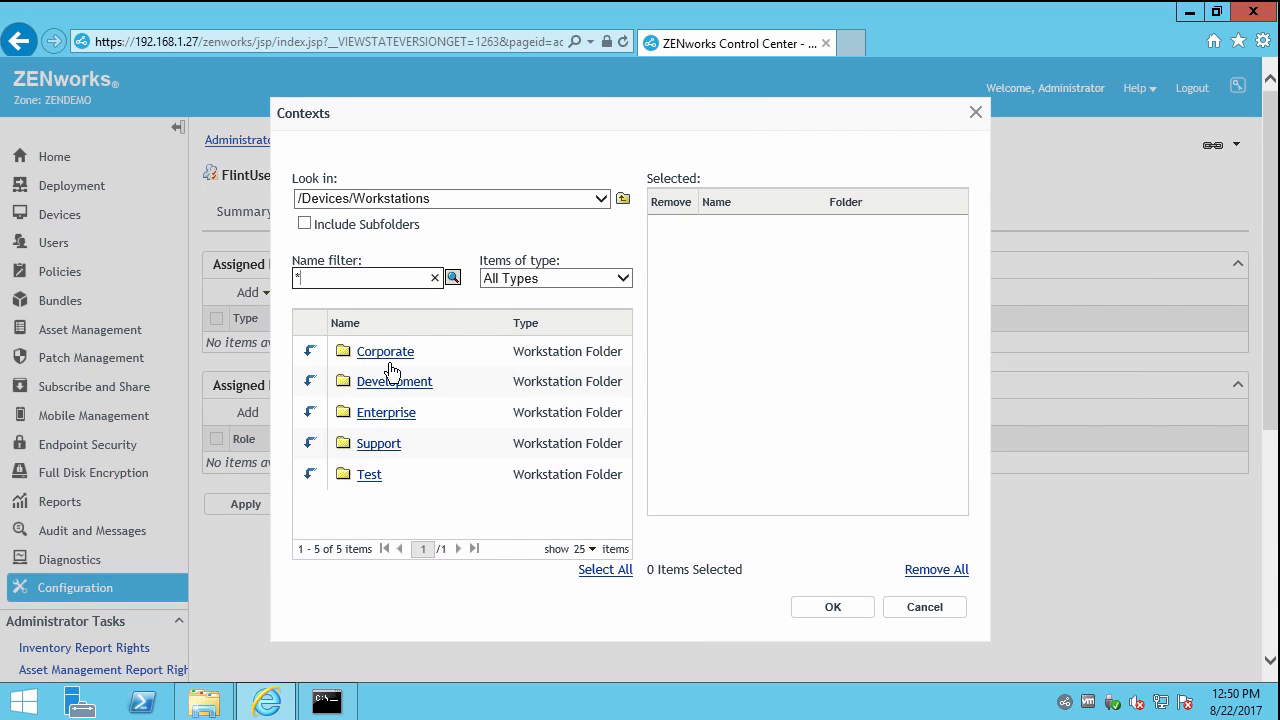
left_click(384, 354)
left_click(832, 607)
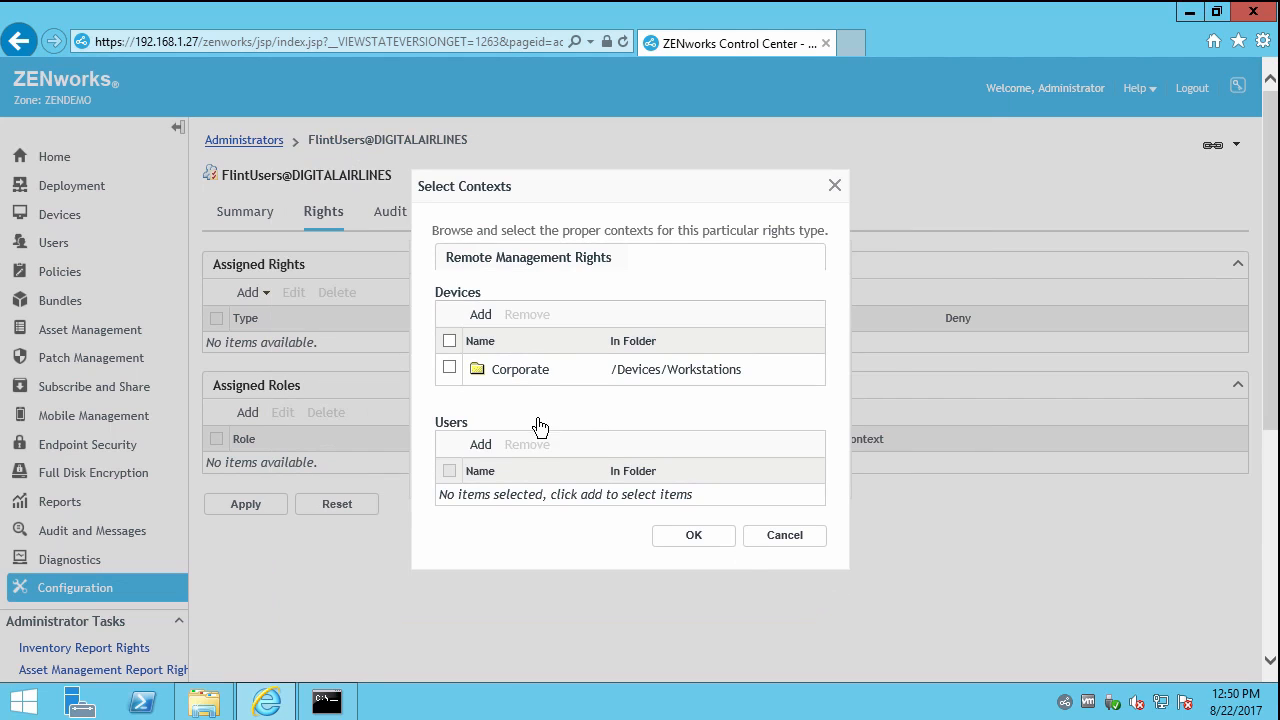
left_click(480, 445)
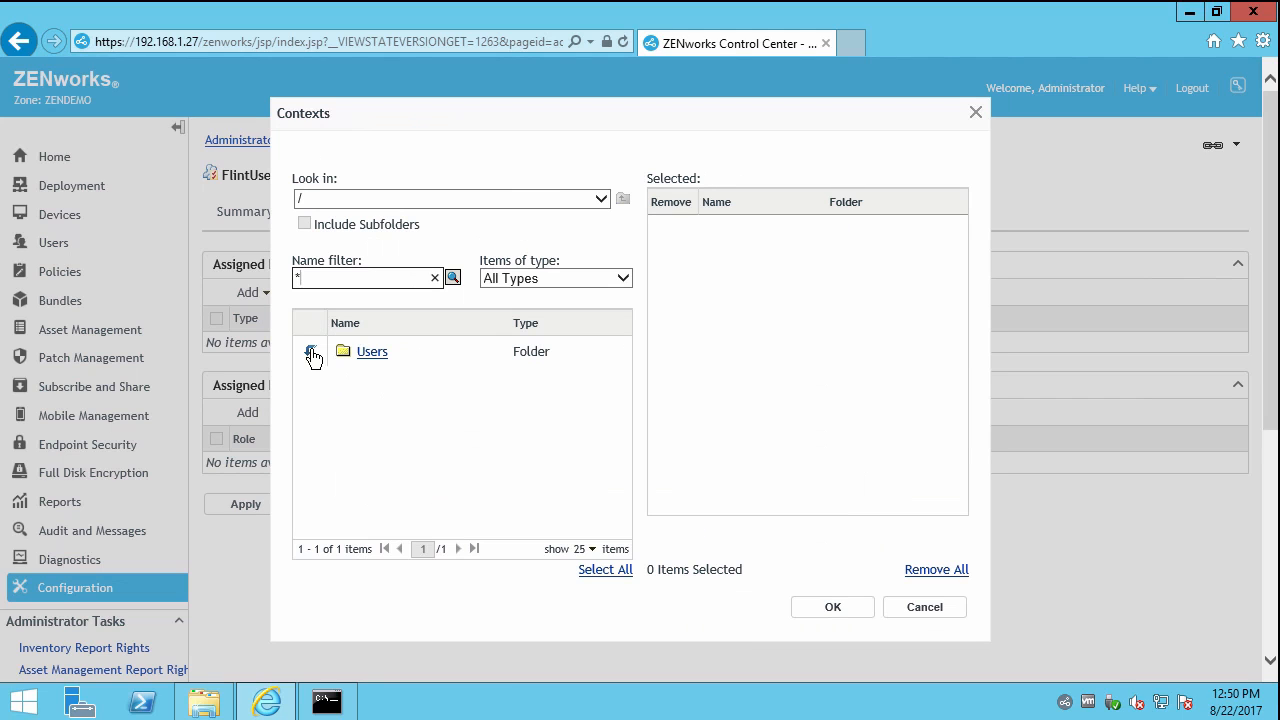
left_click(311, 353)
left_click(311, 353)
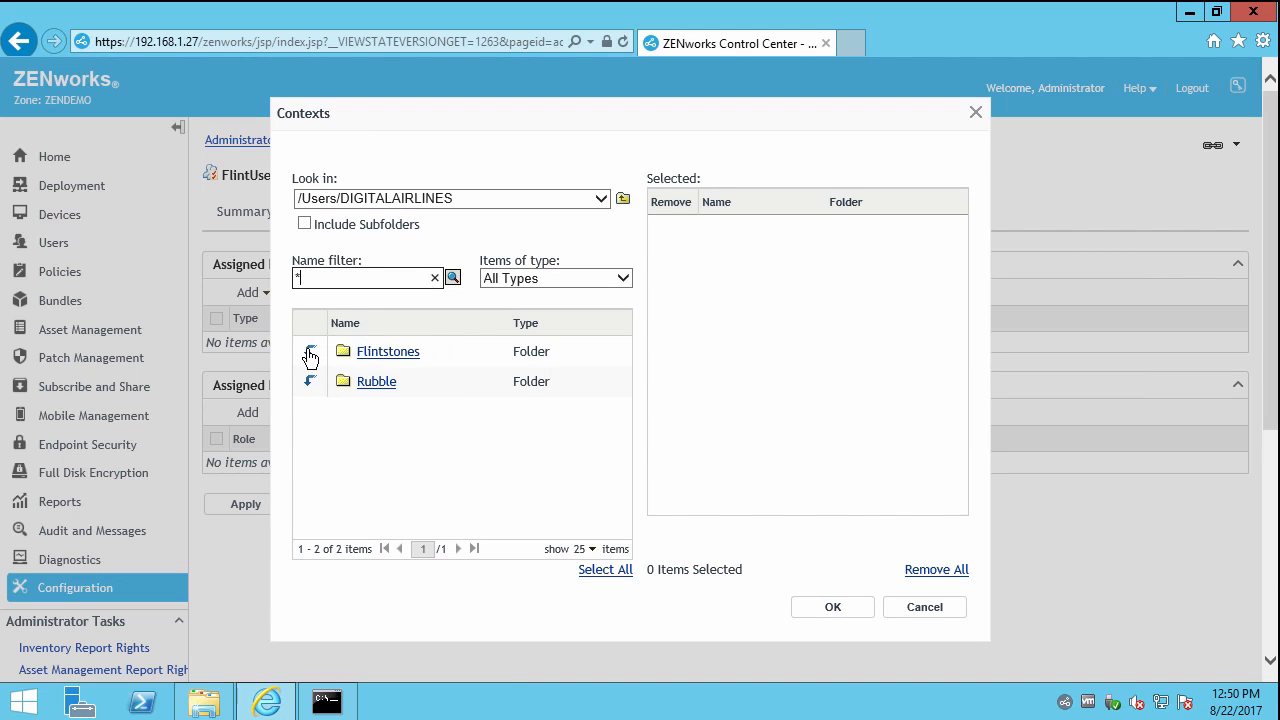
left_click(382, 355)
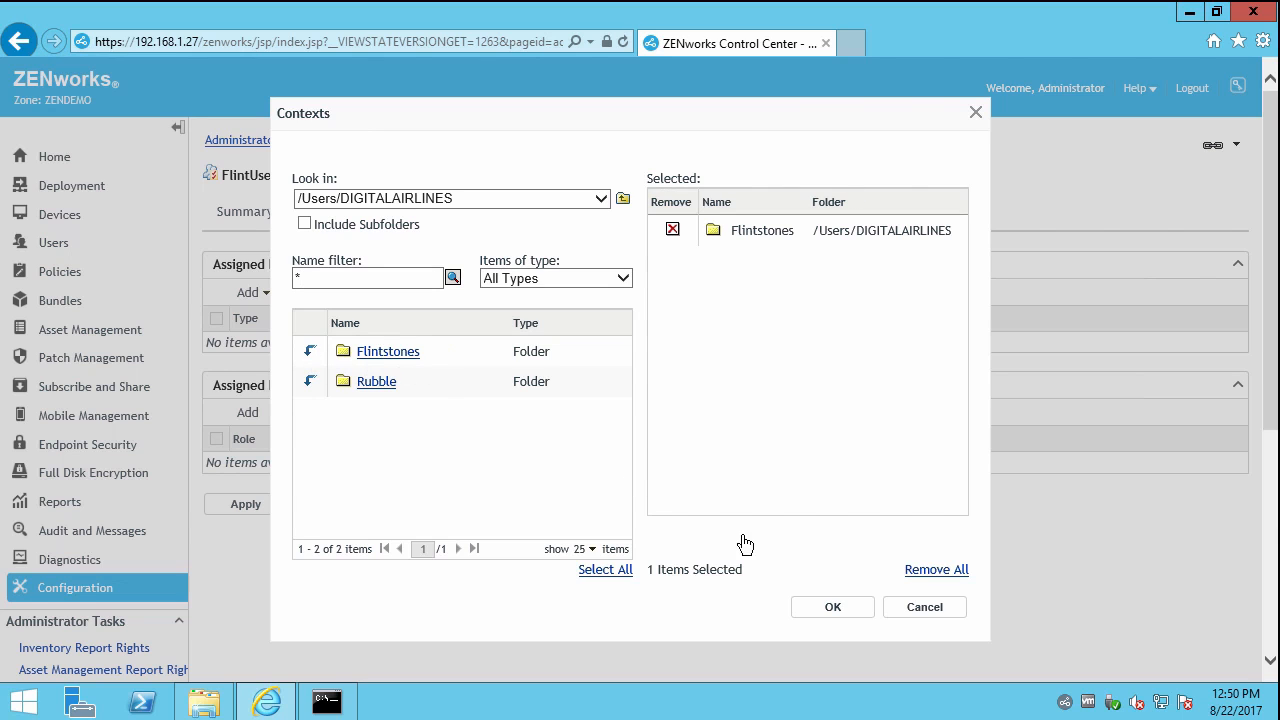
left_click(833, 607)
left_click(683, 545)
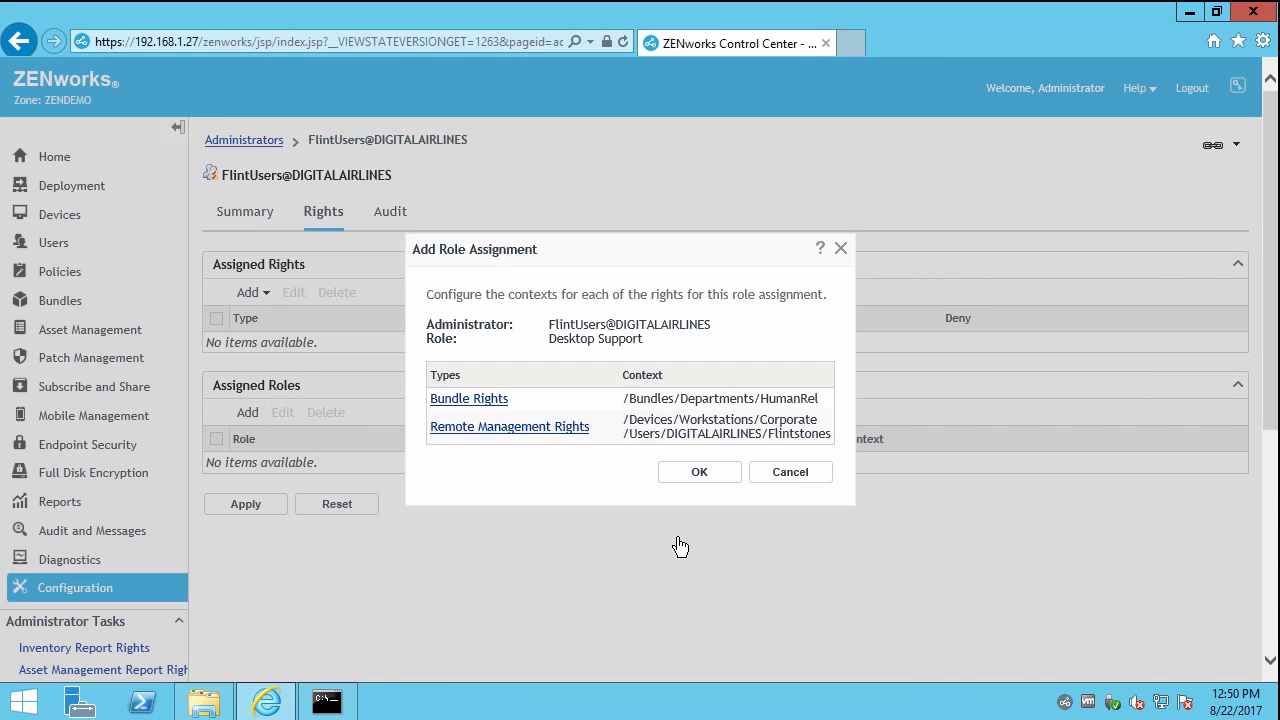
left_click(699, 472)
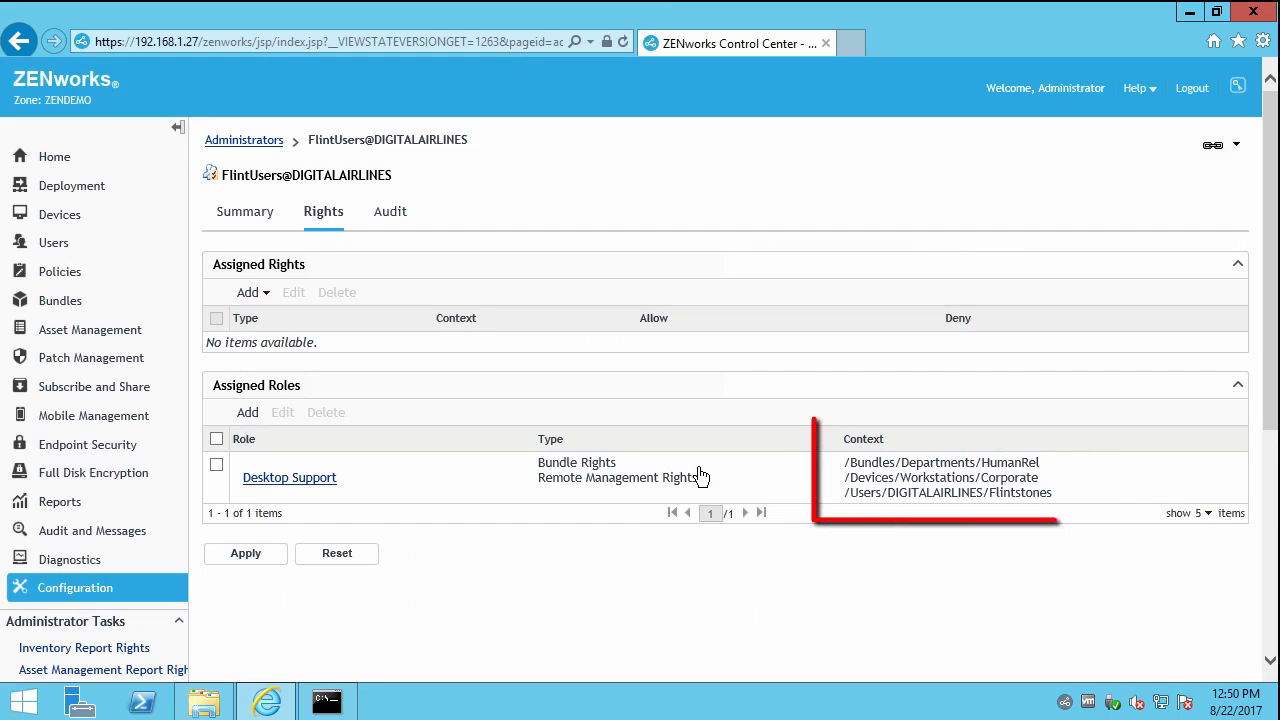
Apply FlintUsers' role assignment and open ZCCAdmin1's assigned rights.
left_click(249, 557)
left_click(255, 142)
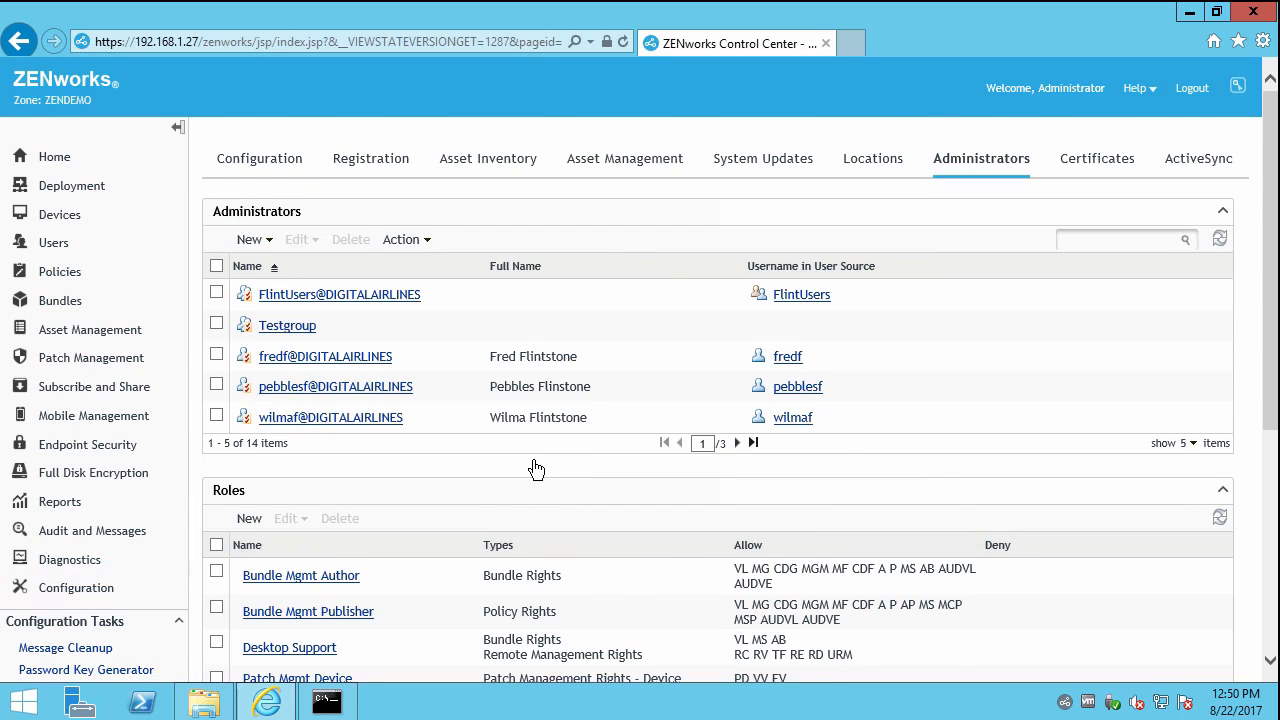
scroll(536, 469, "down", 2)
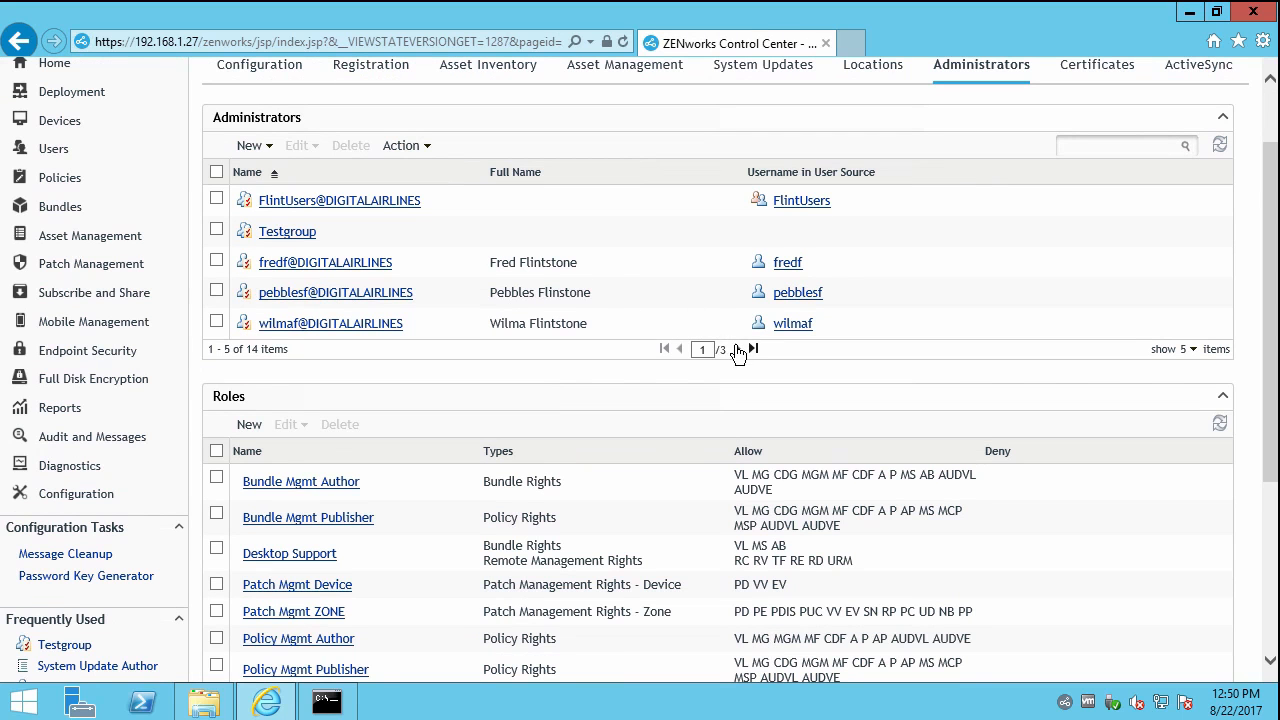
left_click(738, 350)
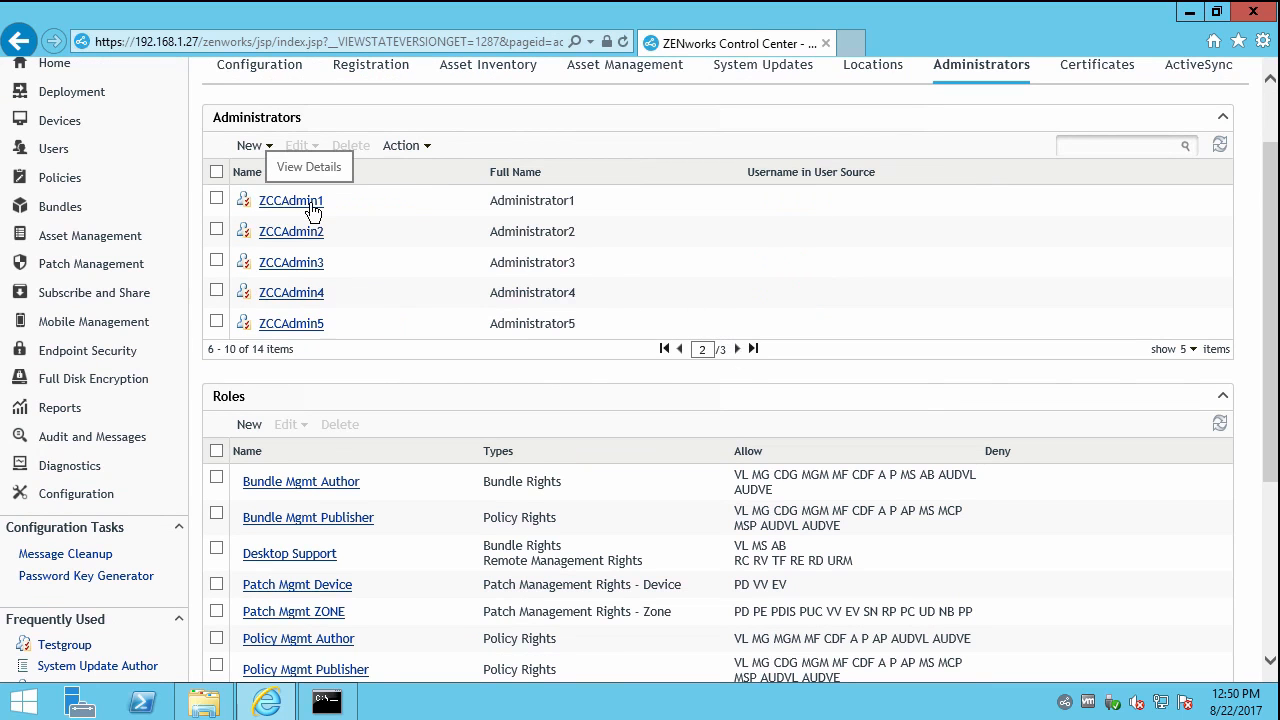
left_click(311, 203)
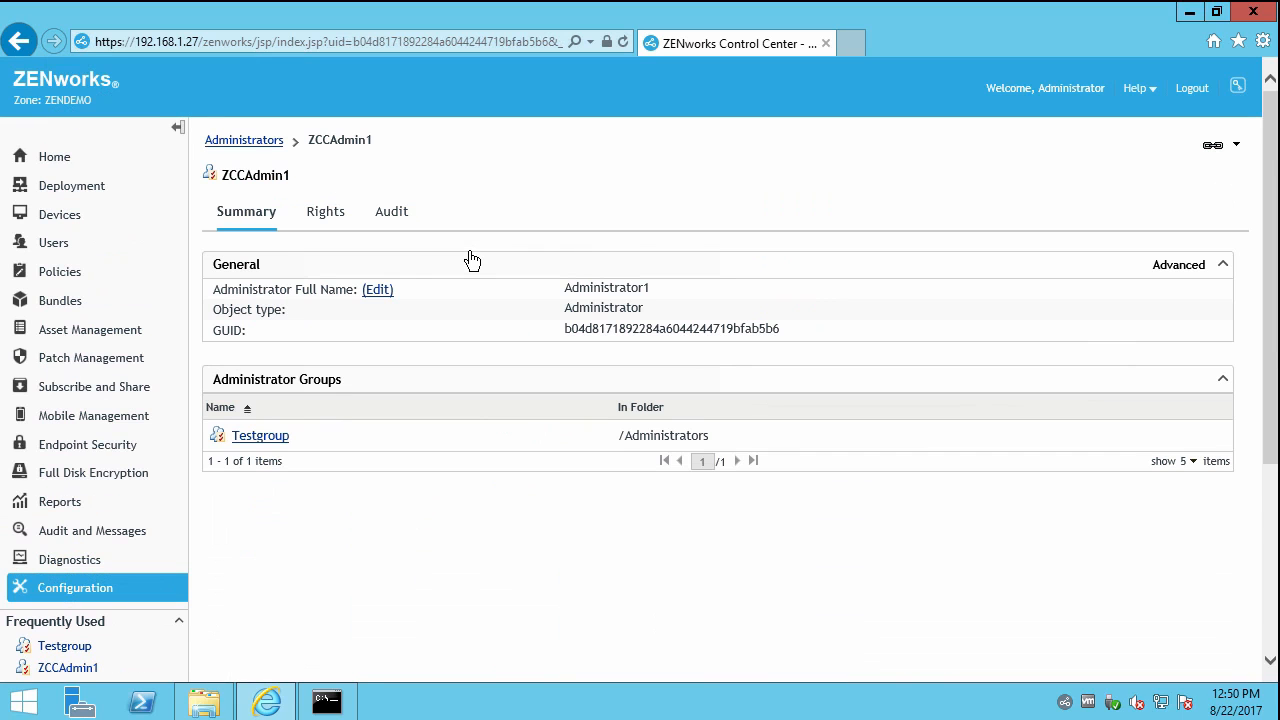
left_click(328, 222)
Inspect ZCCAdmin1's existing Corporation bundle rights entry without changing it.
left_click(216, 443)
left_click(266, 397)
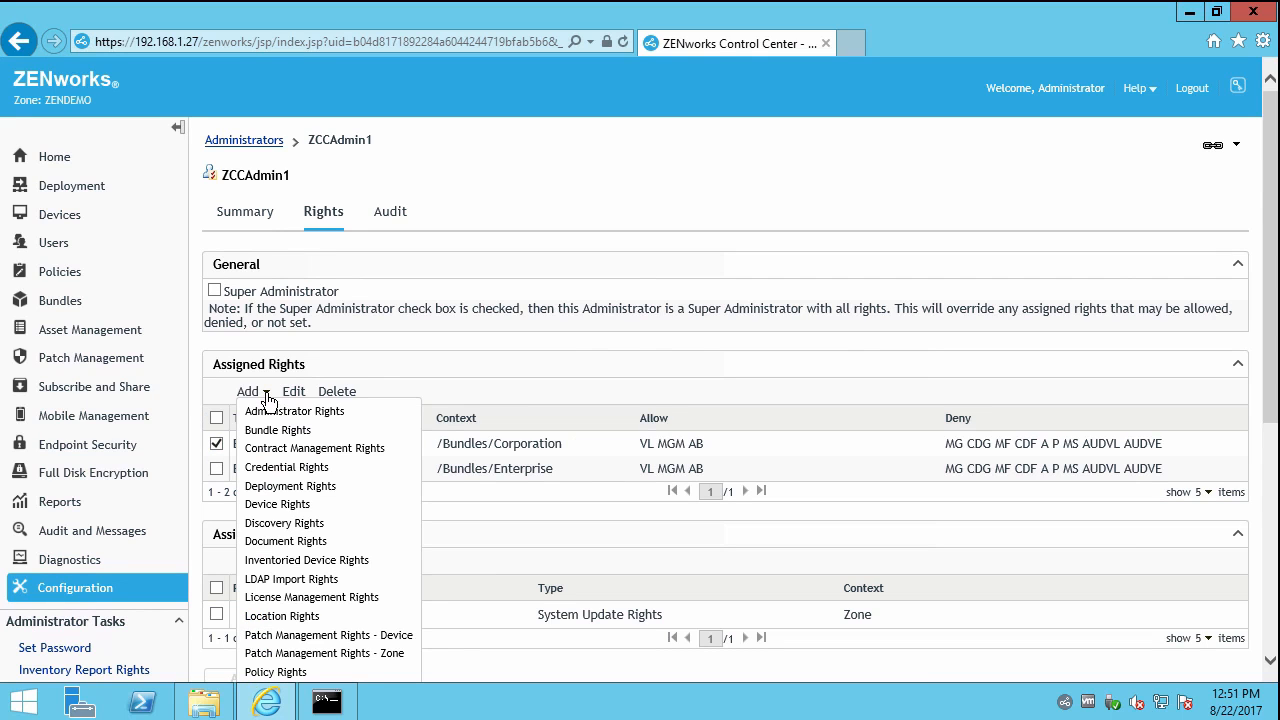
left_click(297, 394)
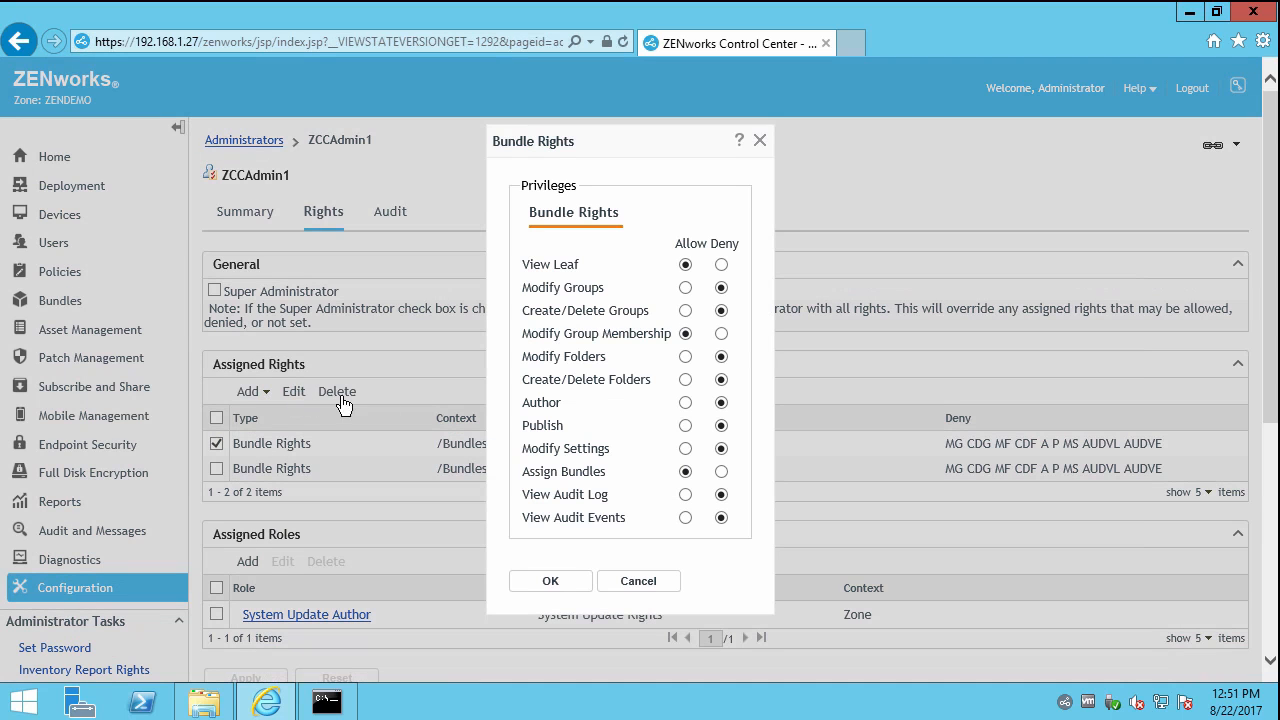
left_click(636, 583)
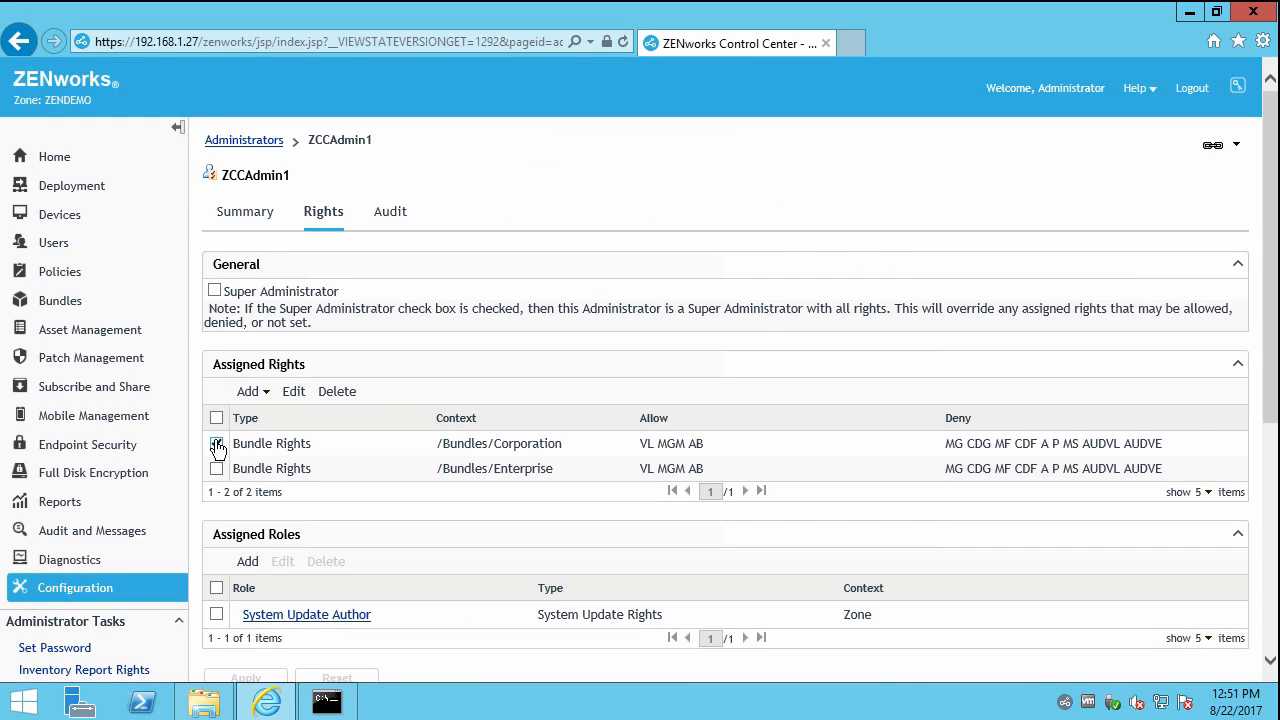
Add a Bundle Rights entry for /Bundles/Departments allowing all privileges.
left_click(265, 397)
left_click(296, 430)
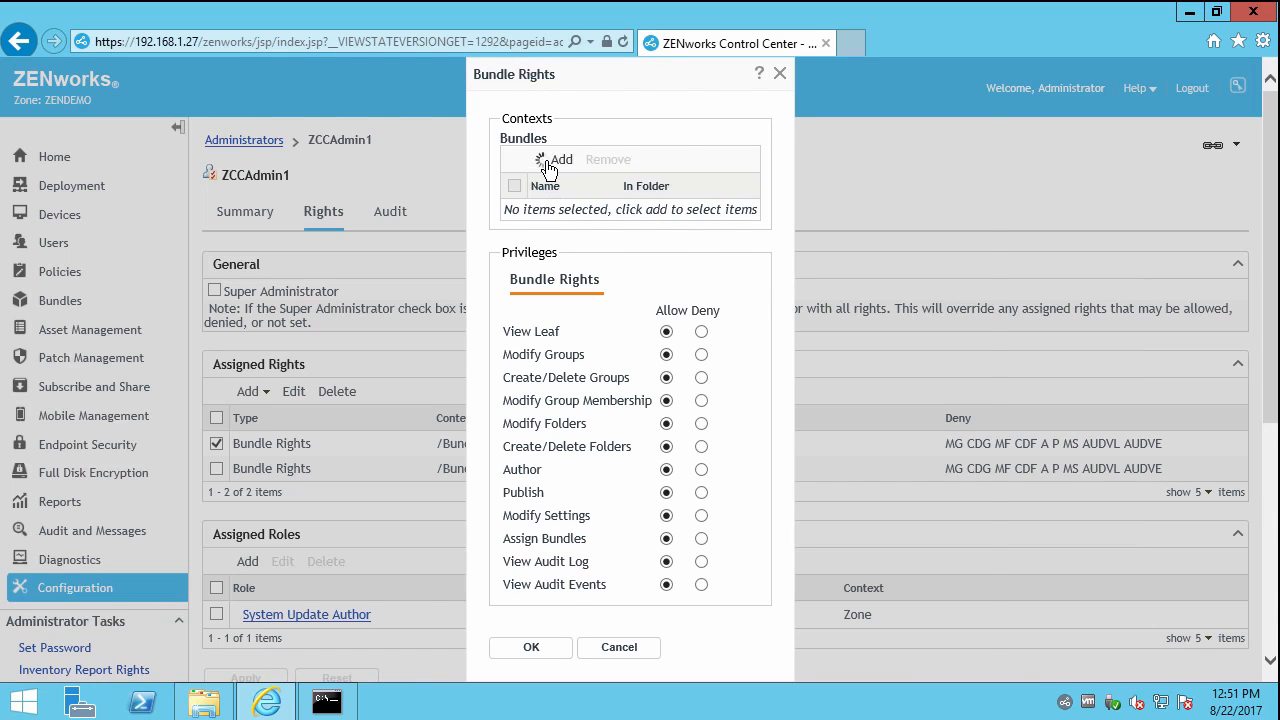
left_click(546, 162)
left_click(310, 352)
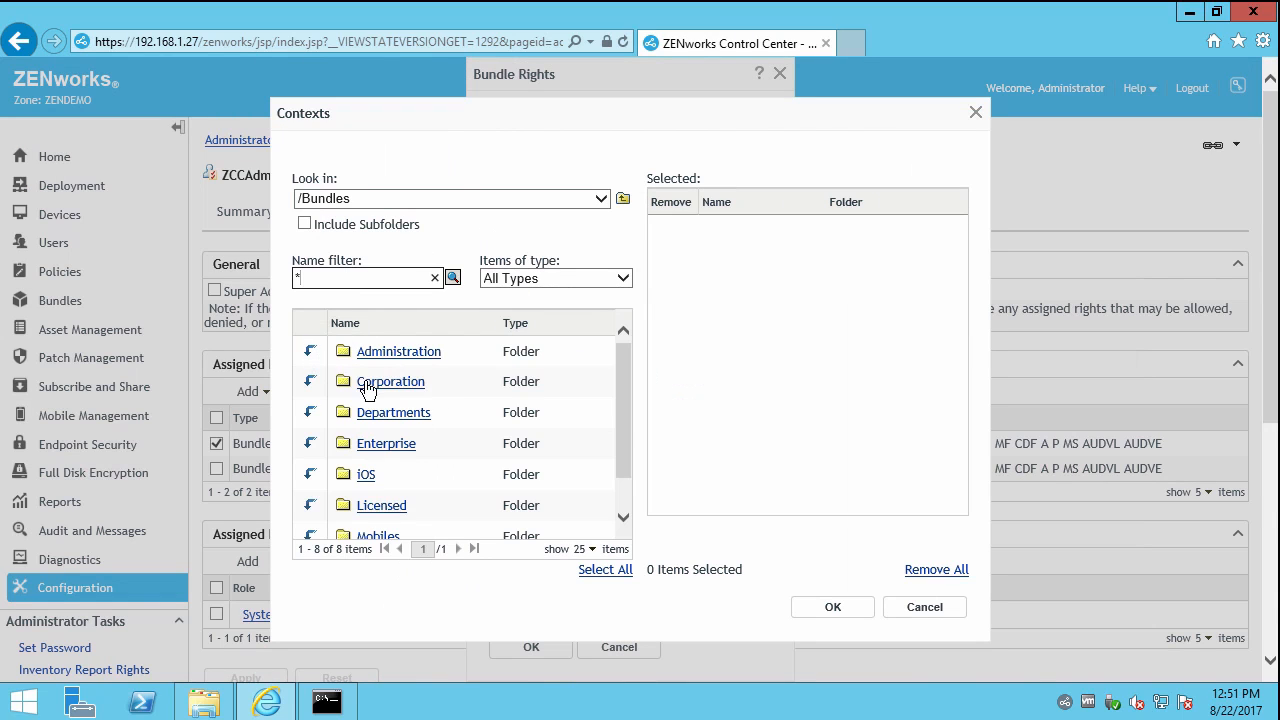
left_click(368, 418)
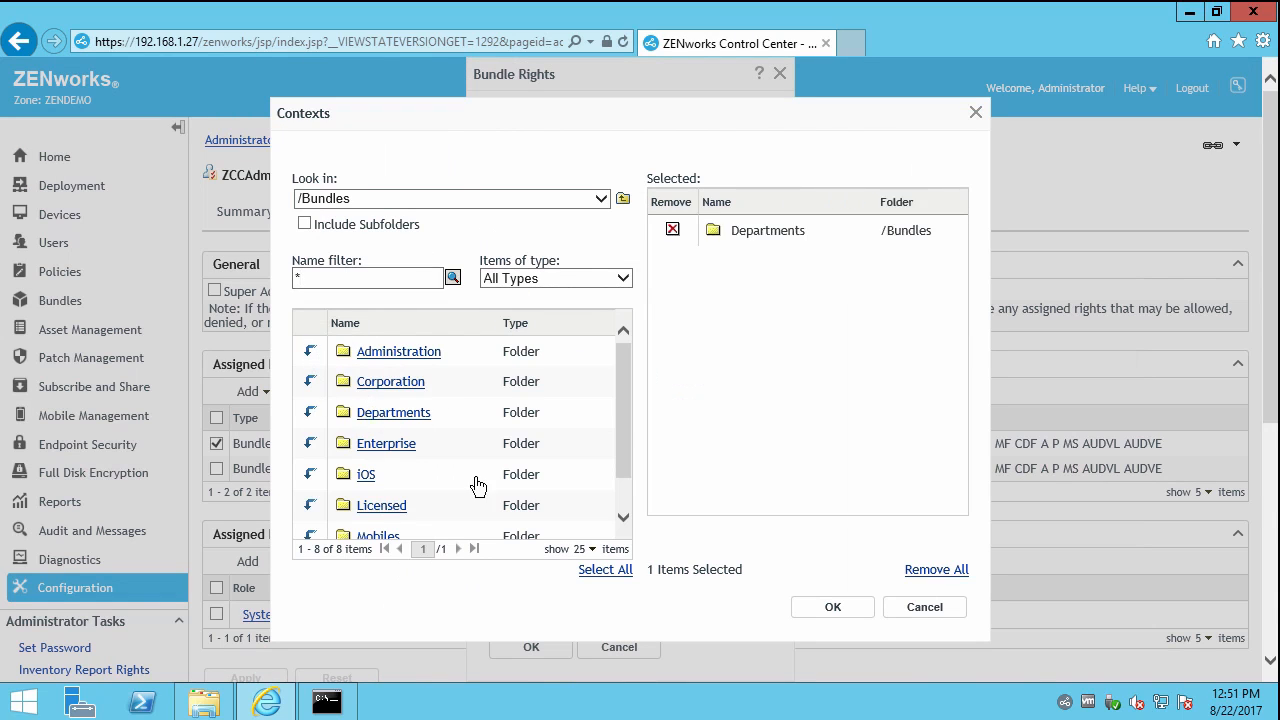
left_click(828, 607)
left_click(578, 663)
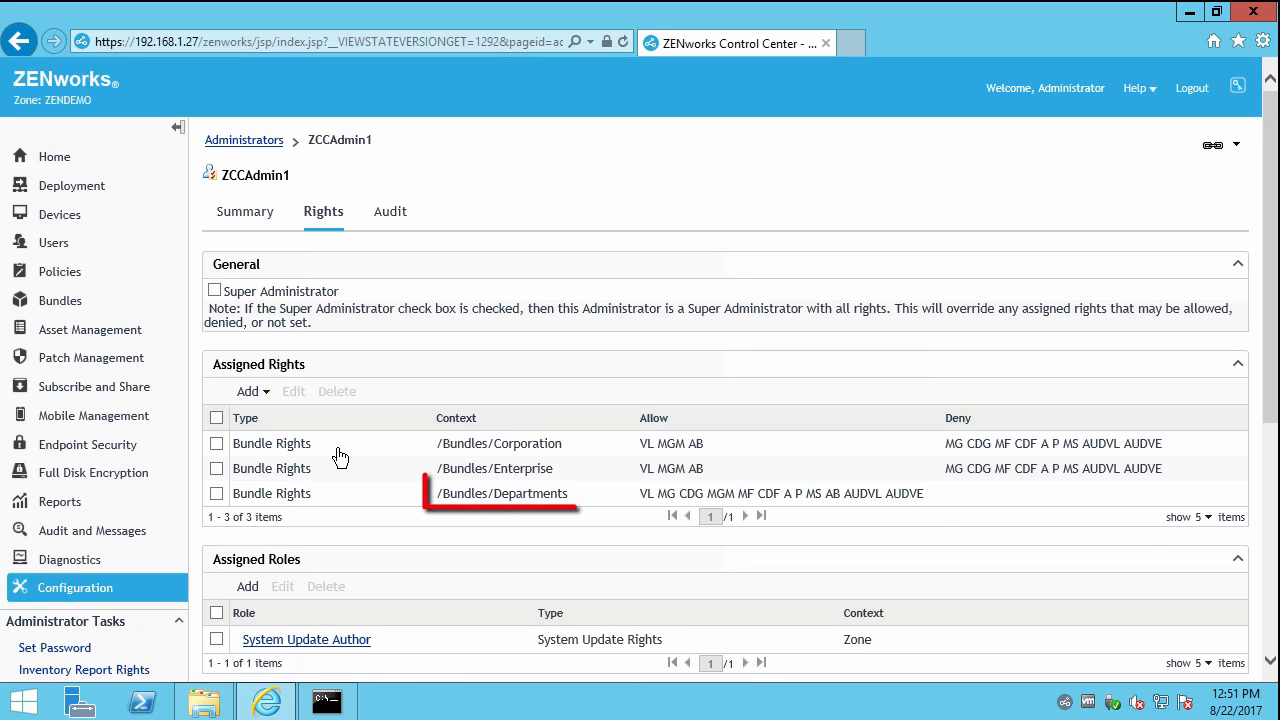
left_click_drag(302, 176, 237, 184)
left_click(214, 139)
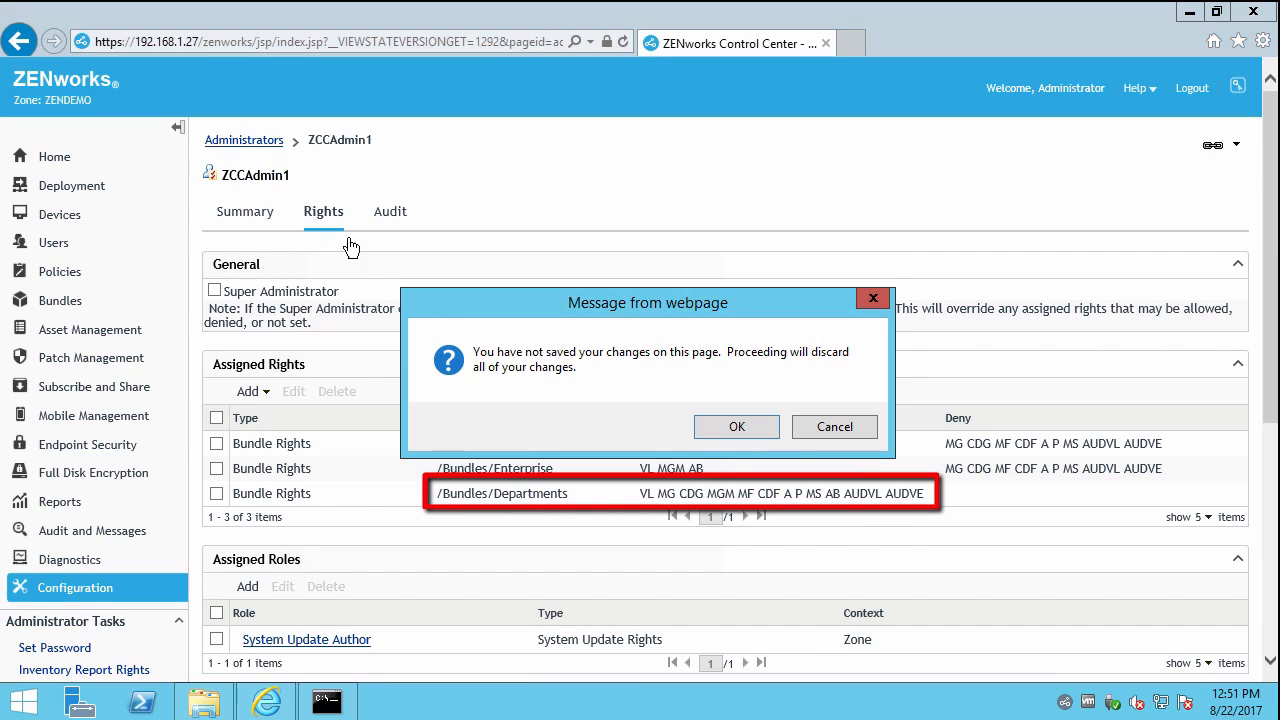
Accept the unsaved-changes warning to return to Administrators, then switch to Command Prompt.
left_click(745, 440)
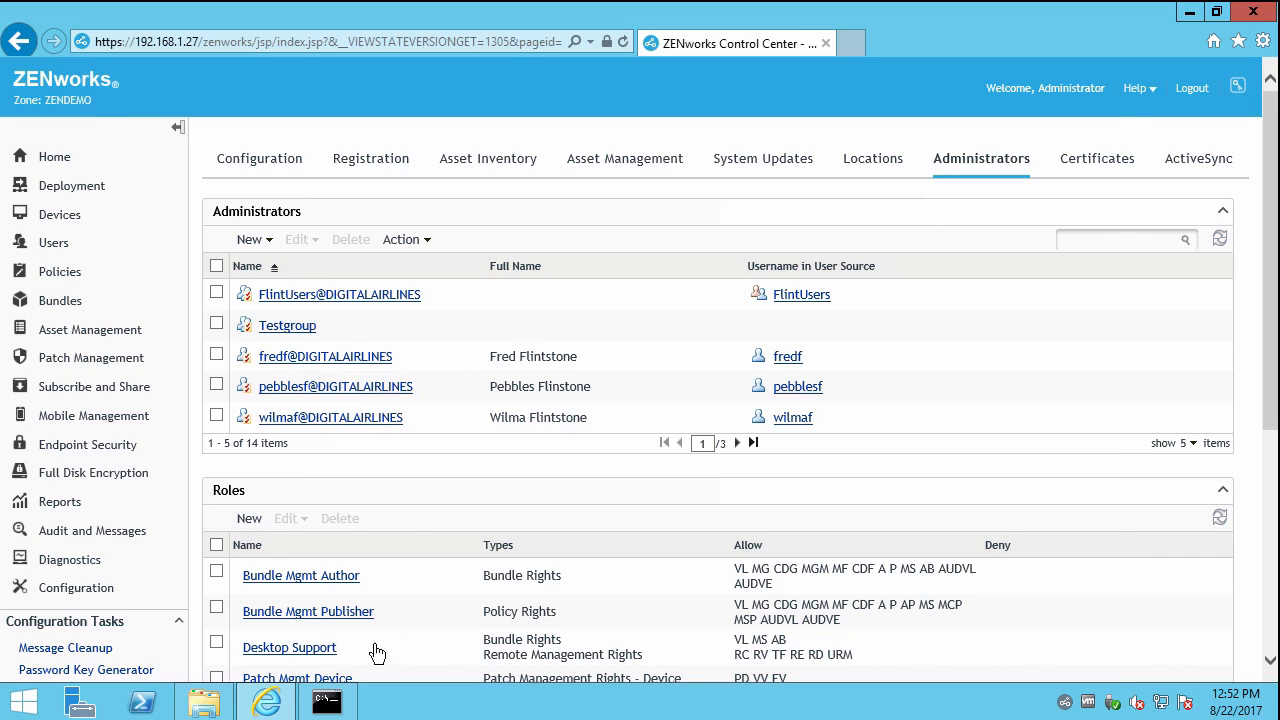
left_click(326, 702)
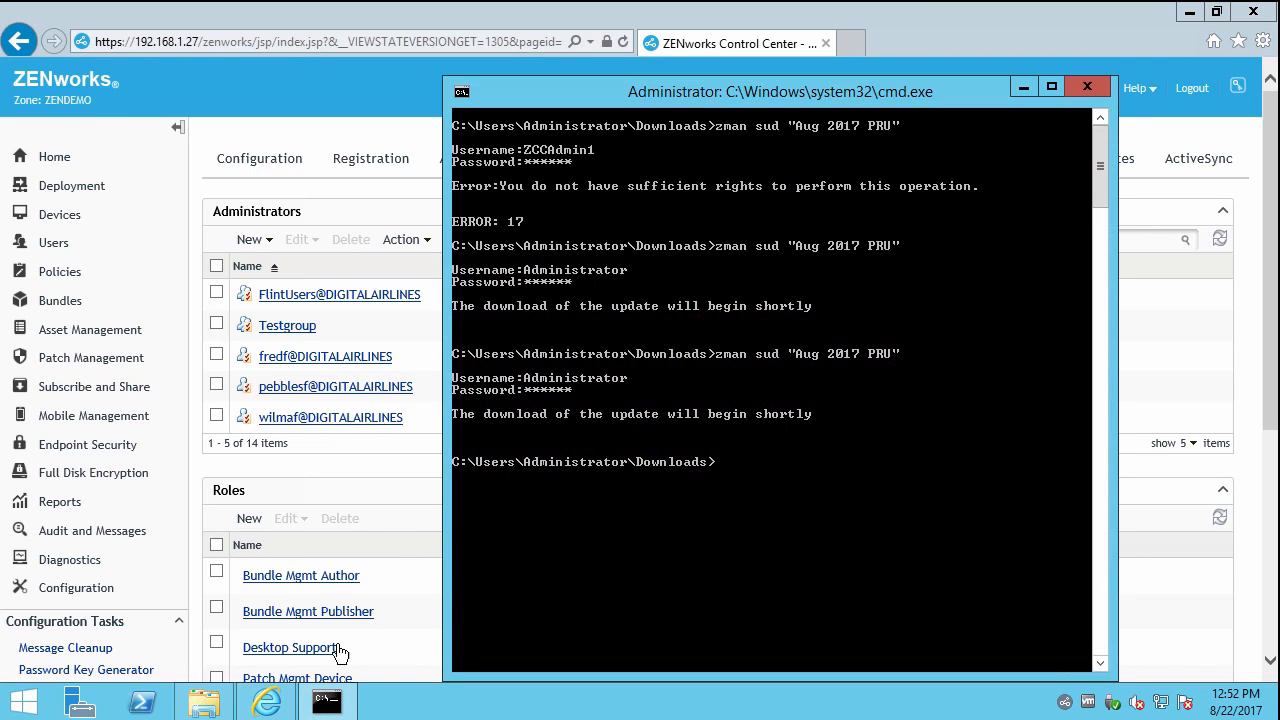
Open the BatchExecuteZCCcreation script from Downloads in Notepad to review it.
left_click(210, 700)
double_click(503, 276)
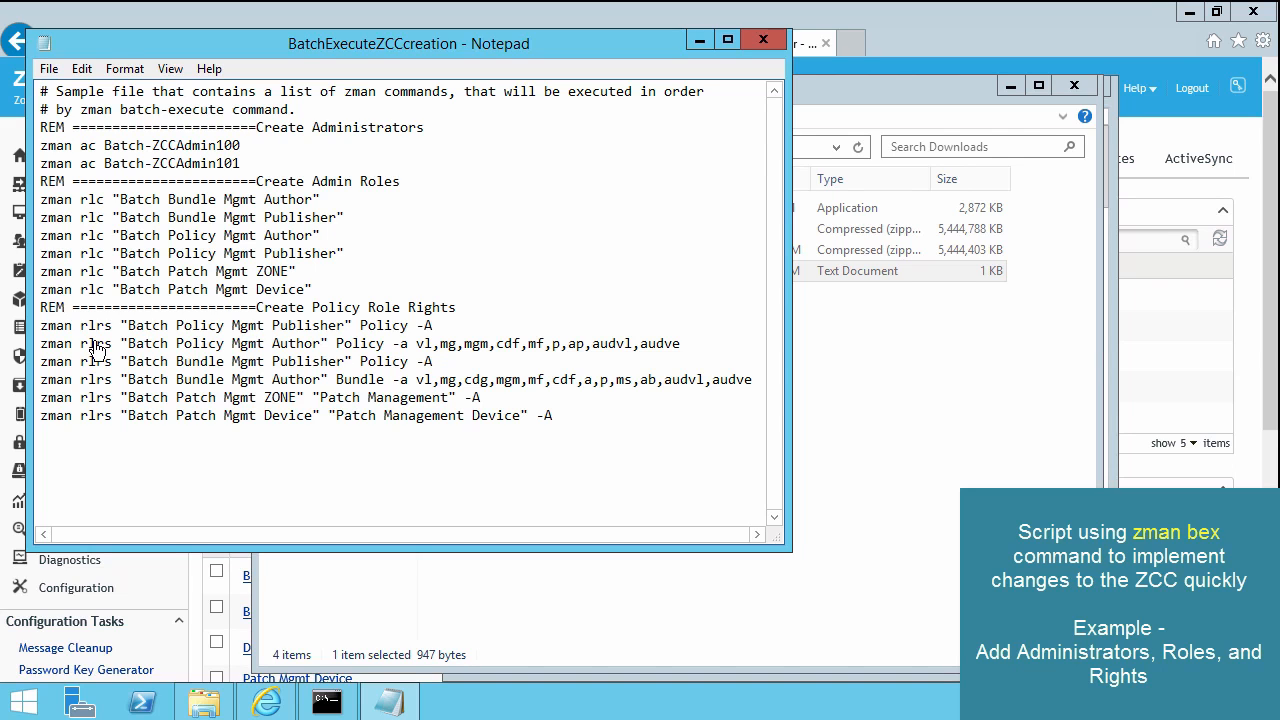
left_click(891, 389)
left_click(338, 703)
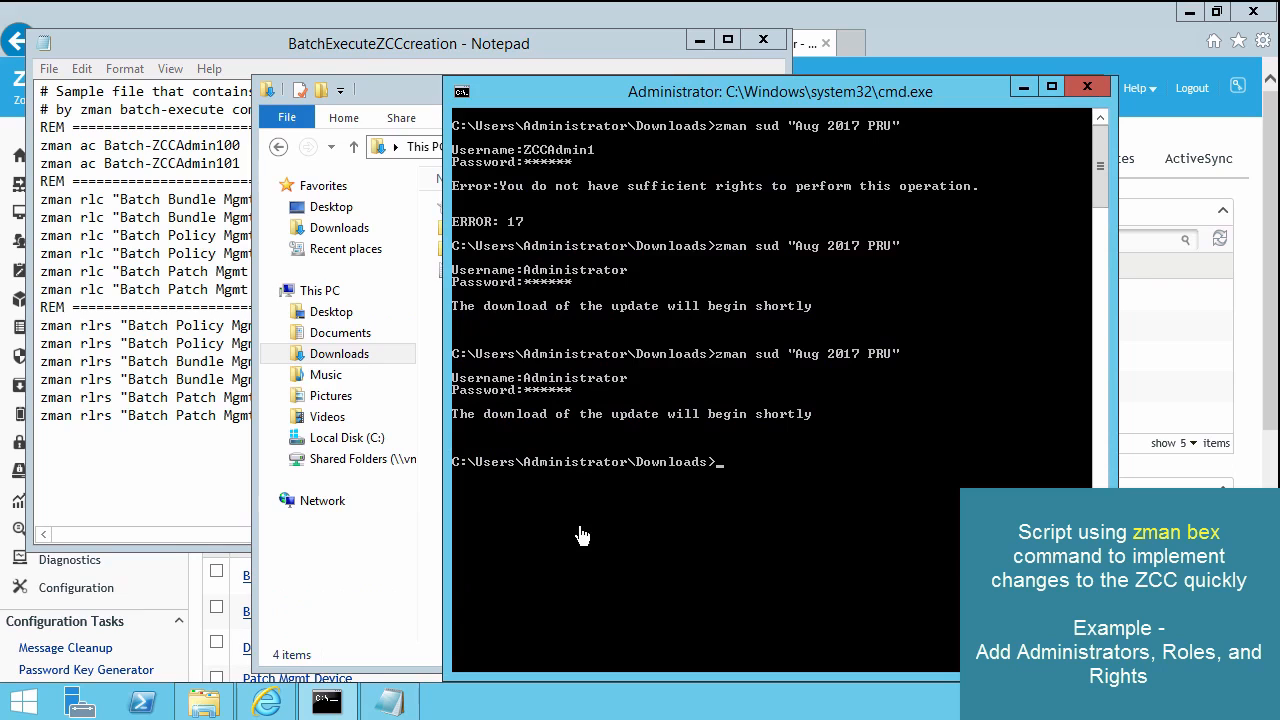
Start zman bex BatchExecuteZCCcreation.txt, glancing at the script and Administrators page meanwhile.
type("zman bex")
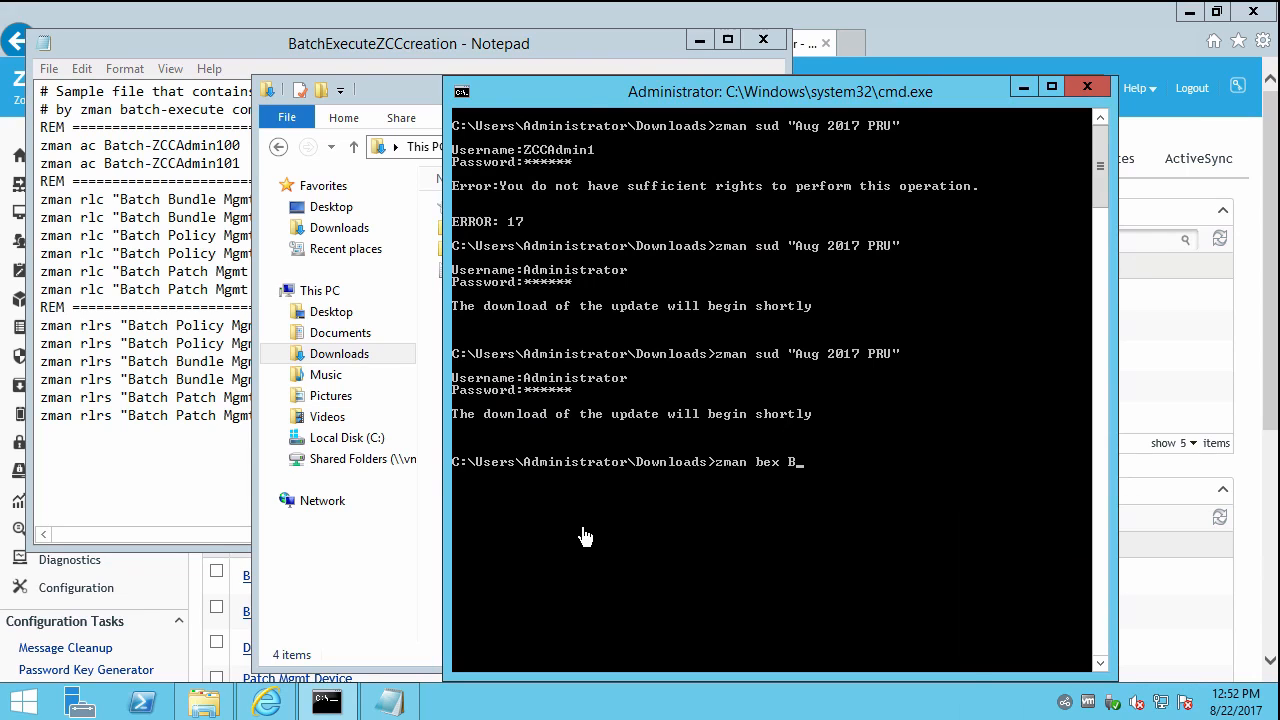
type(" B")
key("Tab")
key("Return")
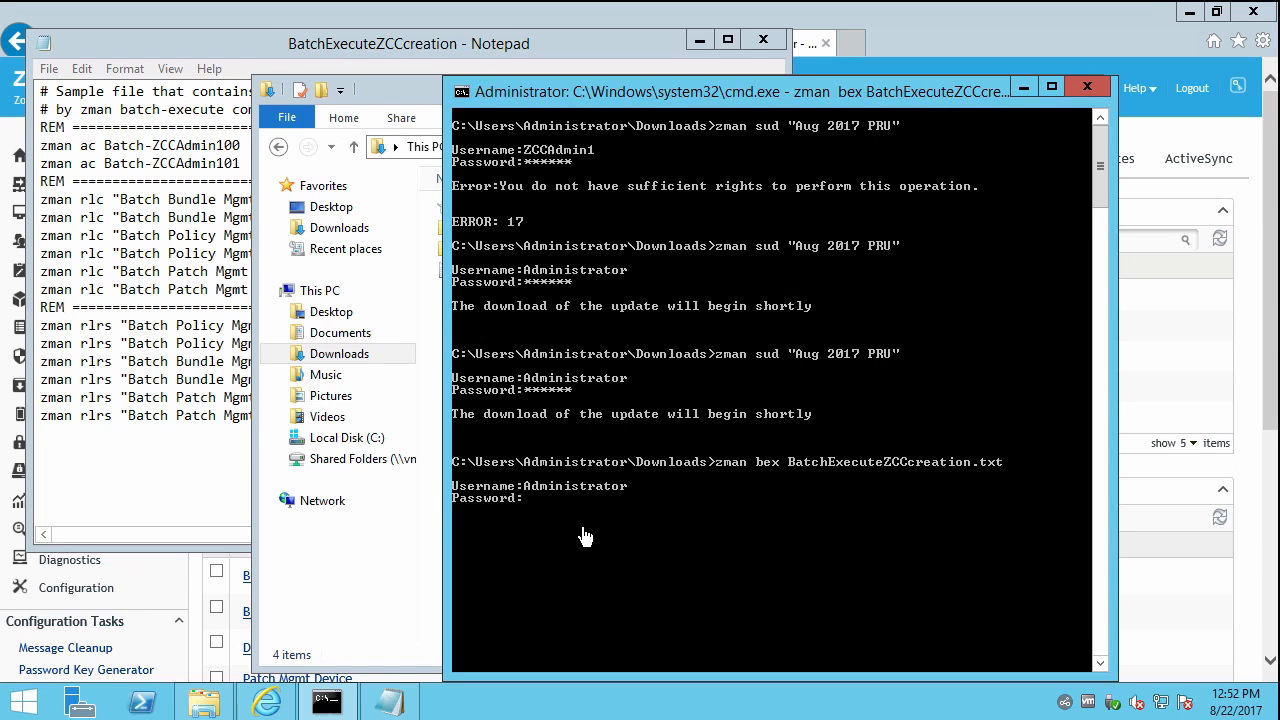
left_click(140, 420)
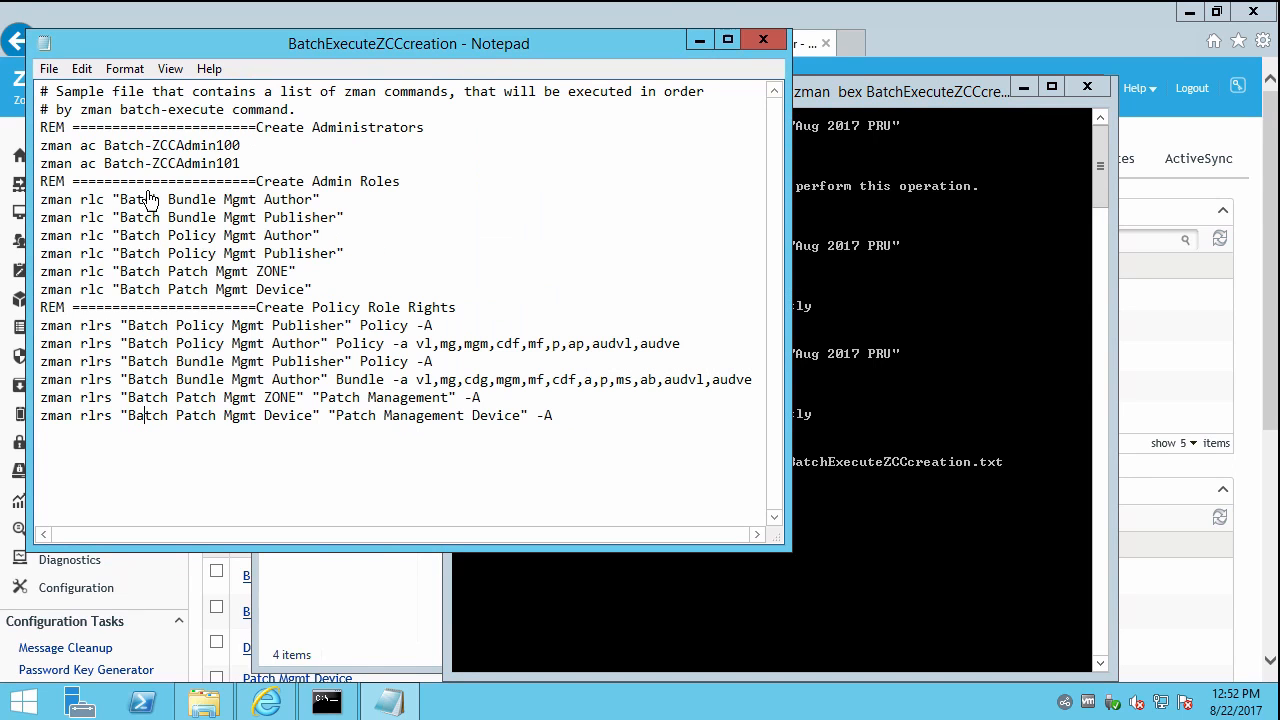
left_click(197, 600)
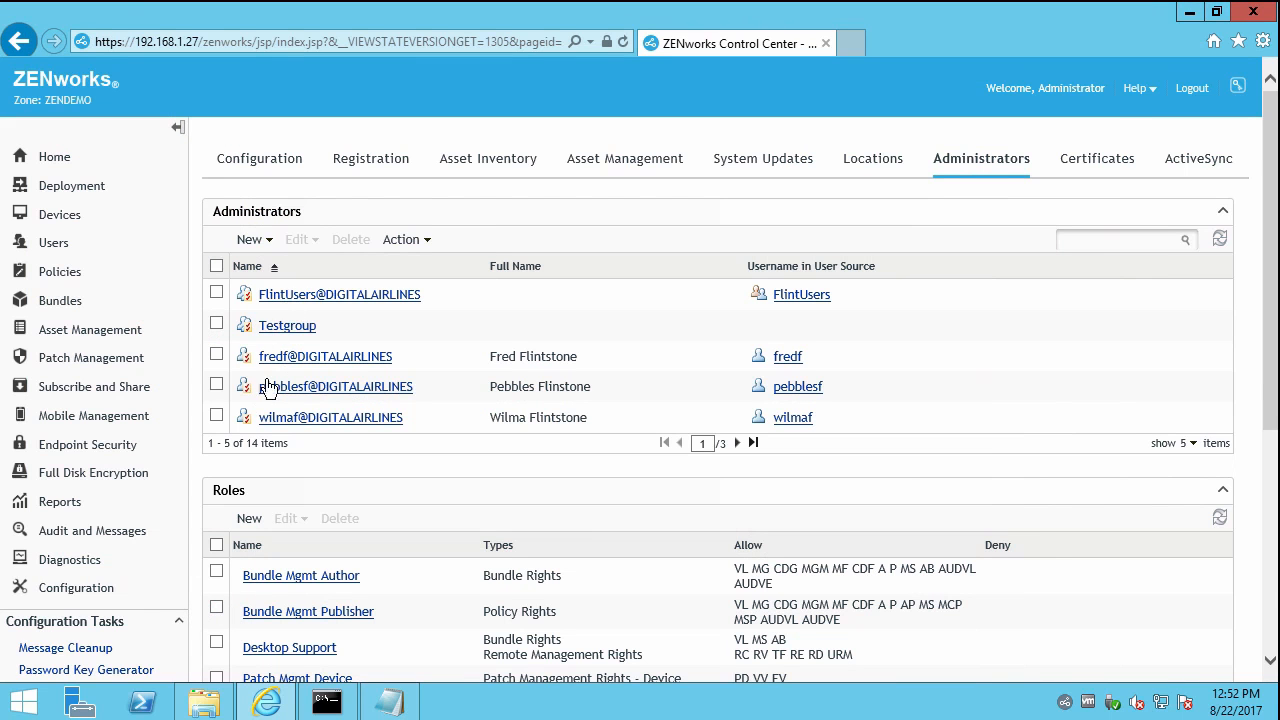
scroll(350, 560, "down", 3)
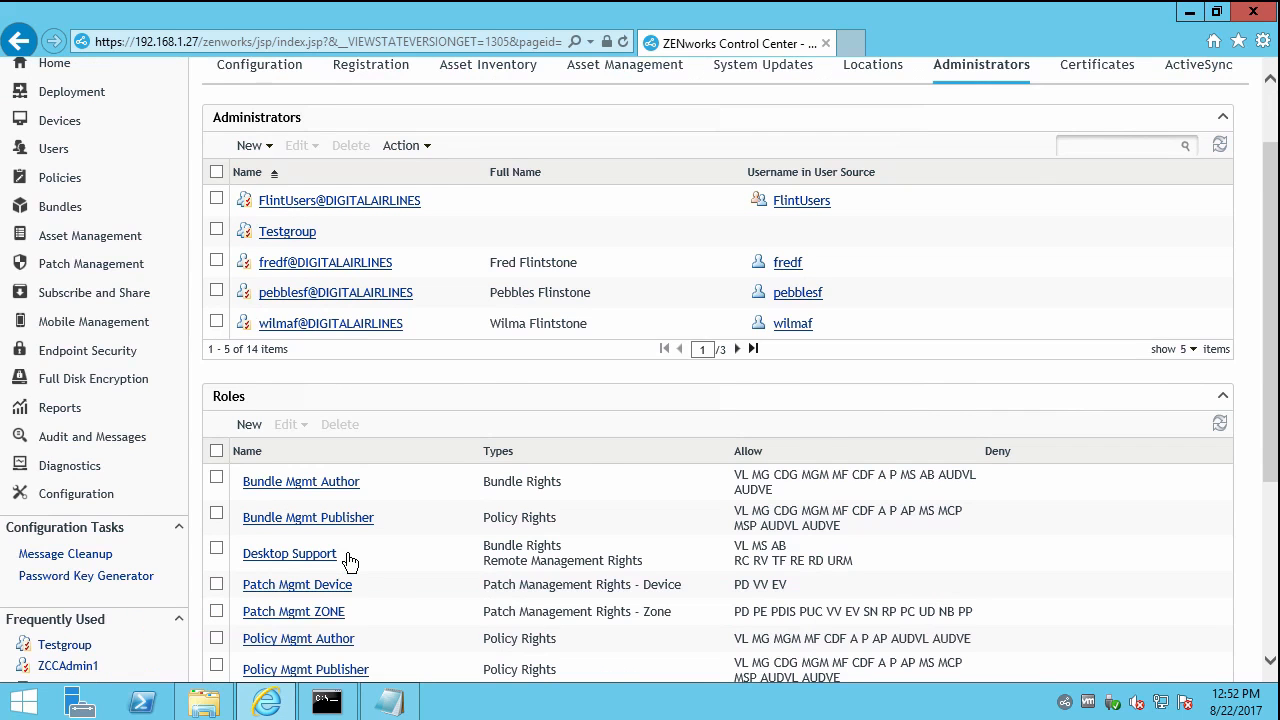
scroll(350, 560, "up", 3)
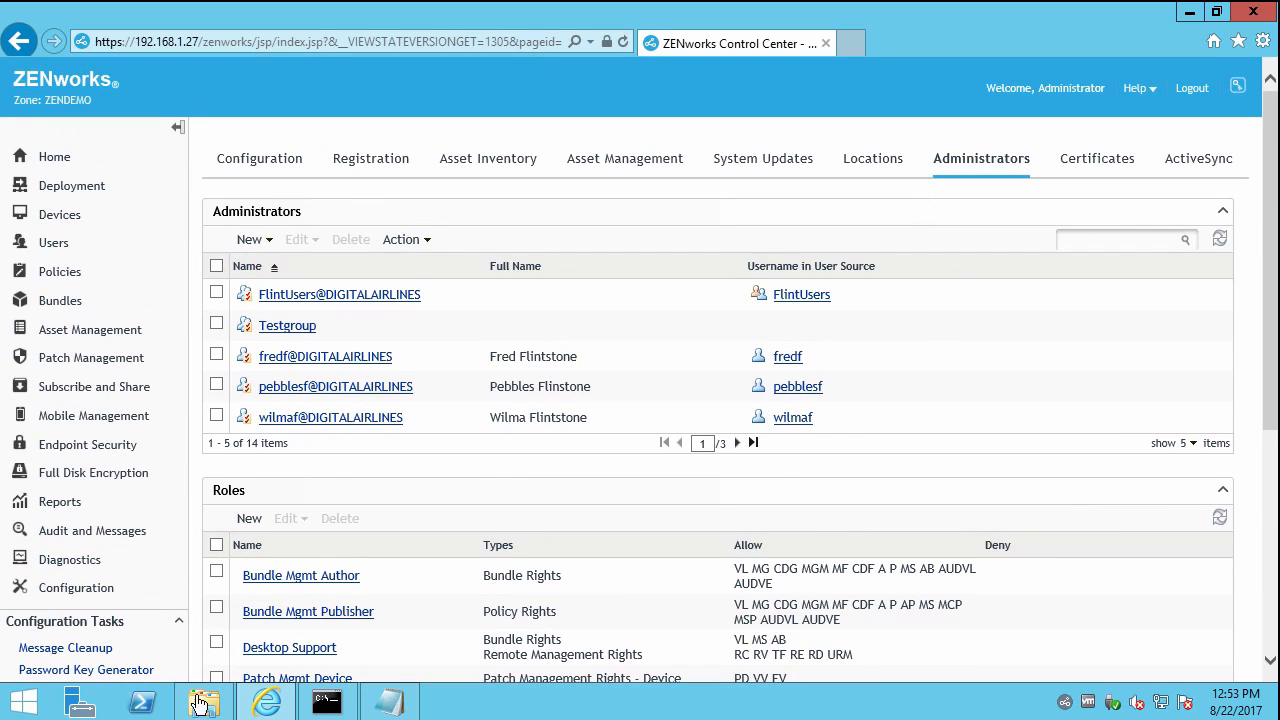
left_click(326, 703)
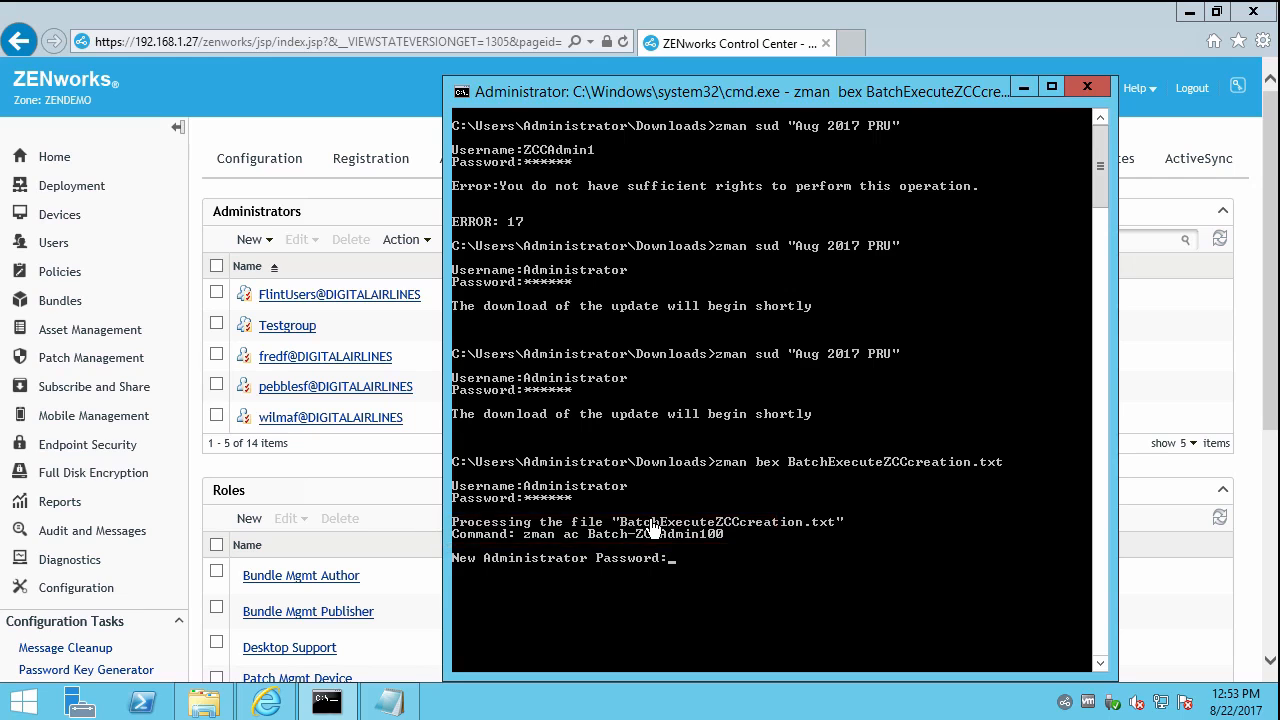
Enter and retype the passwords for Batch-ZCCAdmin100 and Batch-ZCCAdmin101 so the batch completes.
type("ll")
key("Return")
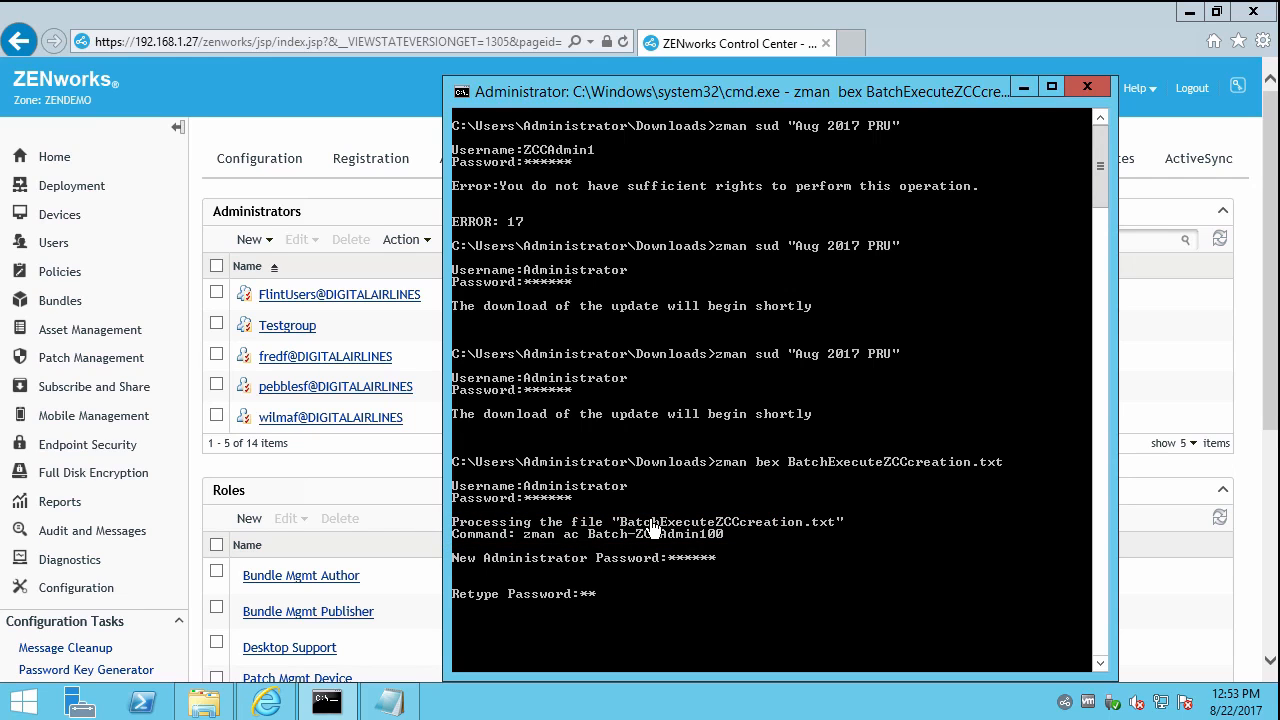
key("Return")
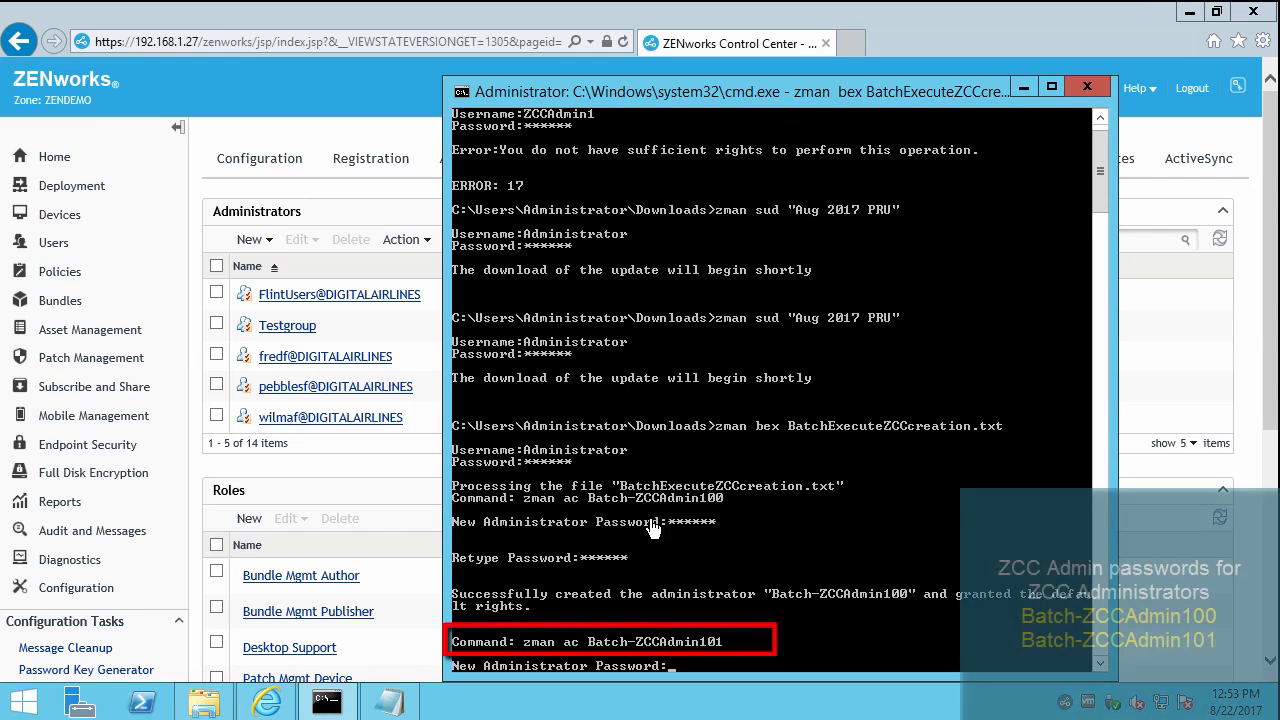
type("novell")
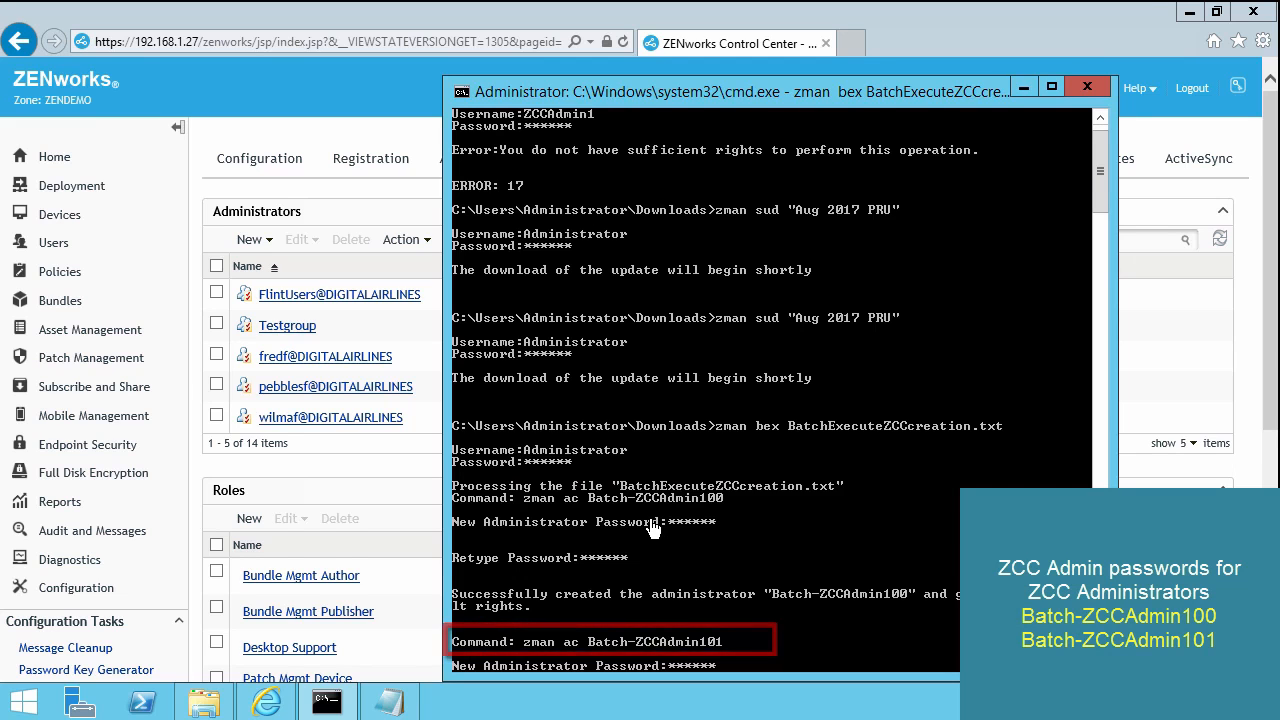
key("Return")
type("novell")
key("Return")
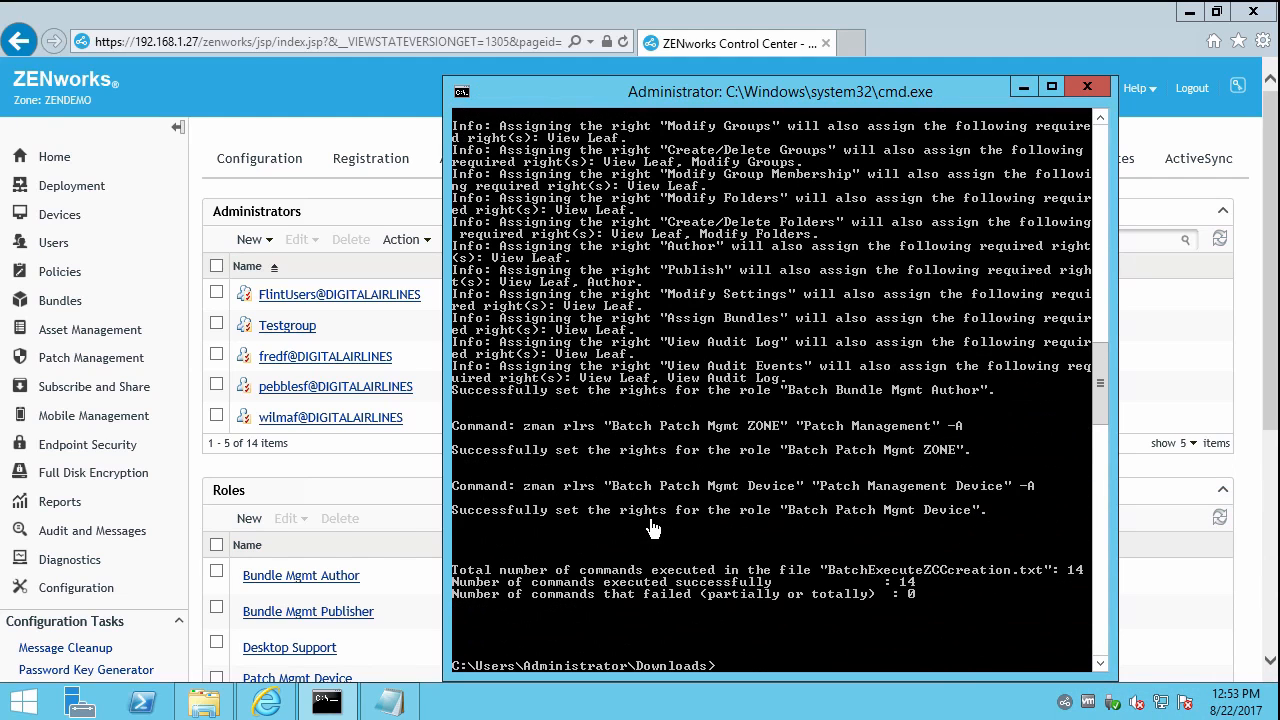
Reload the Administrators page and scroll down to the new Batch roles.
left_click(375, 478)
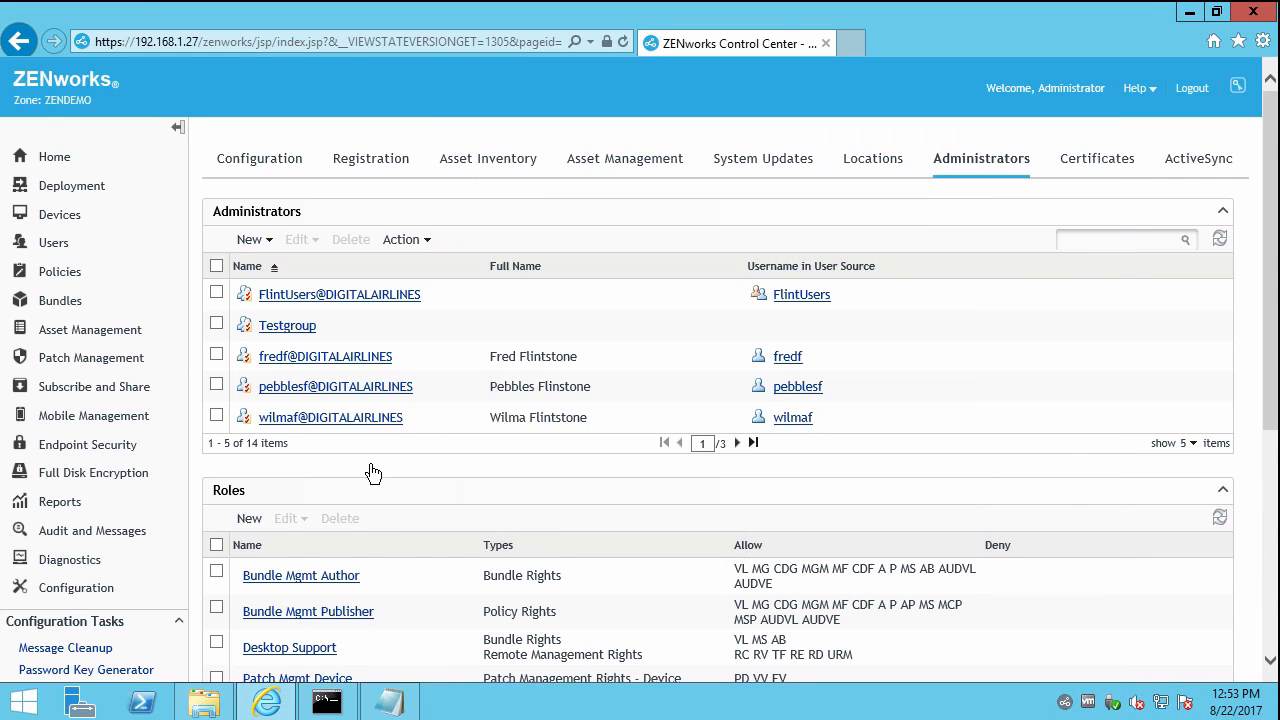
left_click(964, 166)
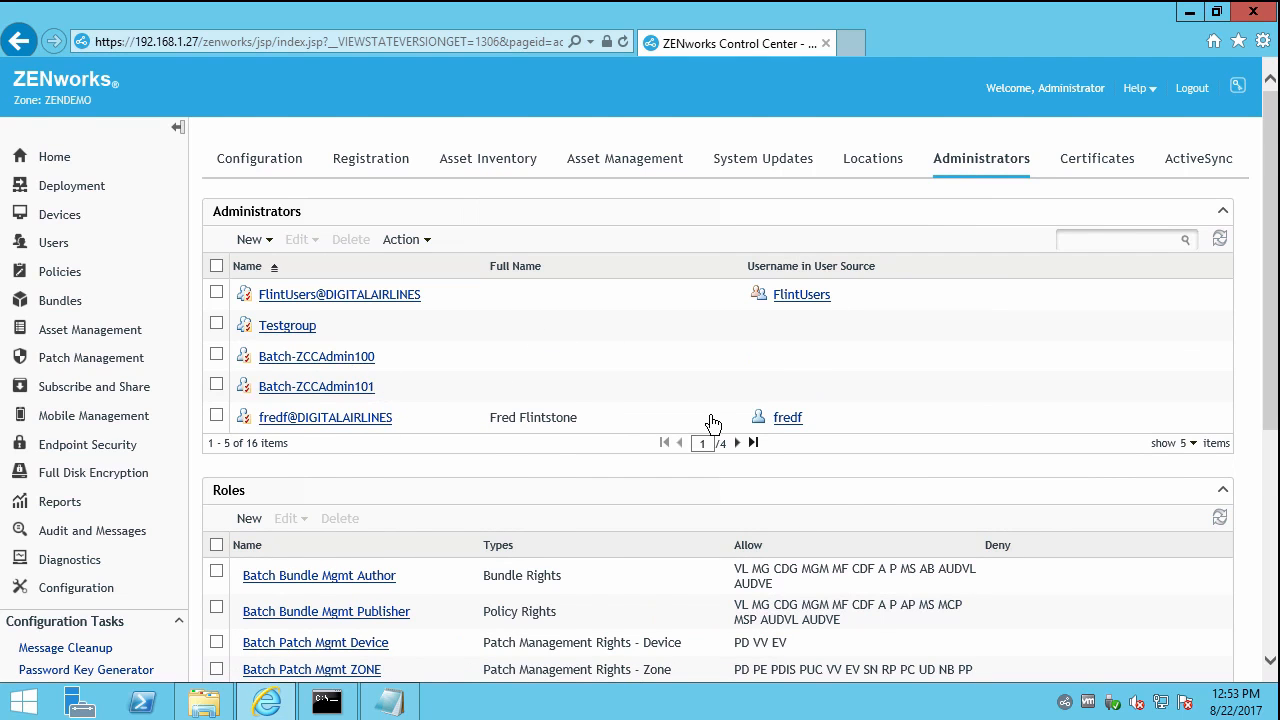
scroll(711, 423, "down", 1)
scroll(705, 423, "down", 2)
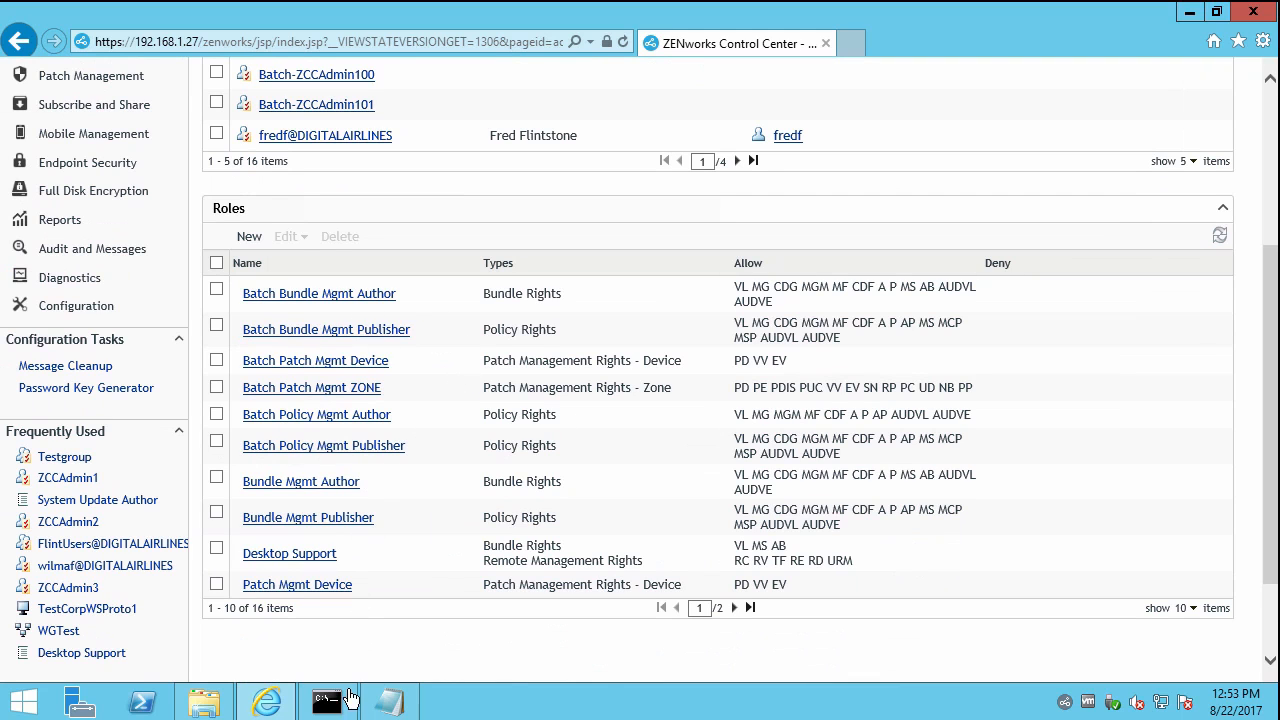
Highlight the Batch Policy Mgmt Author rights list in the batch file to compare with the console.
left_click(343, 708)
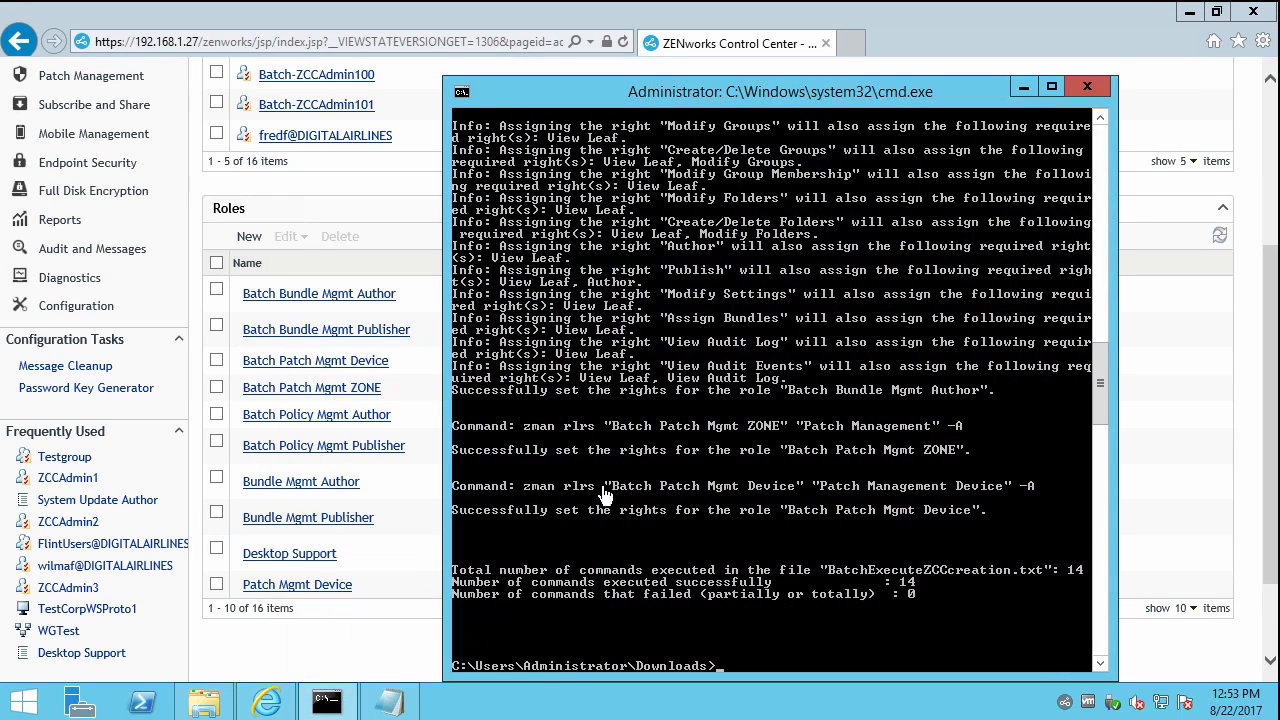
left_click(384, 704)
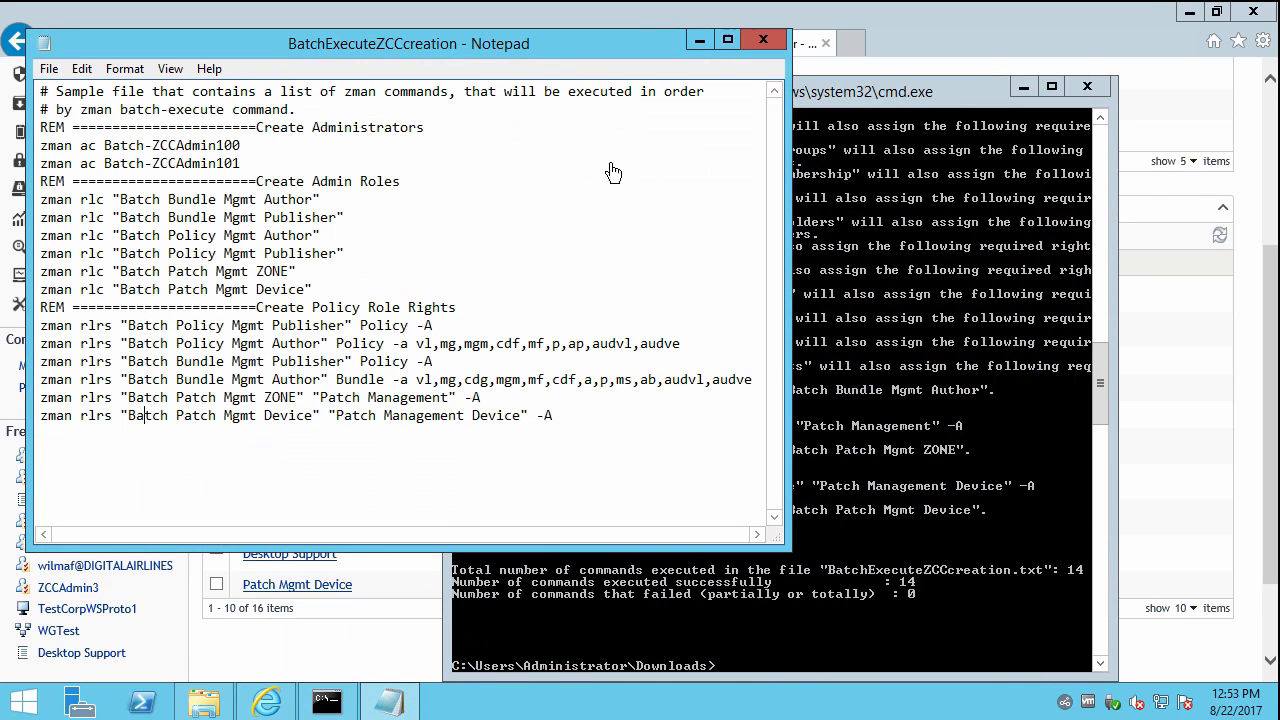
double_click(433, 327)
left_click_drag(416, 345, 676, 347)
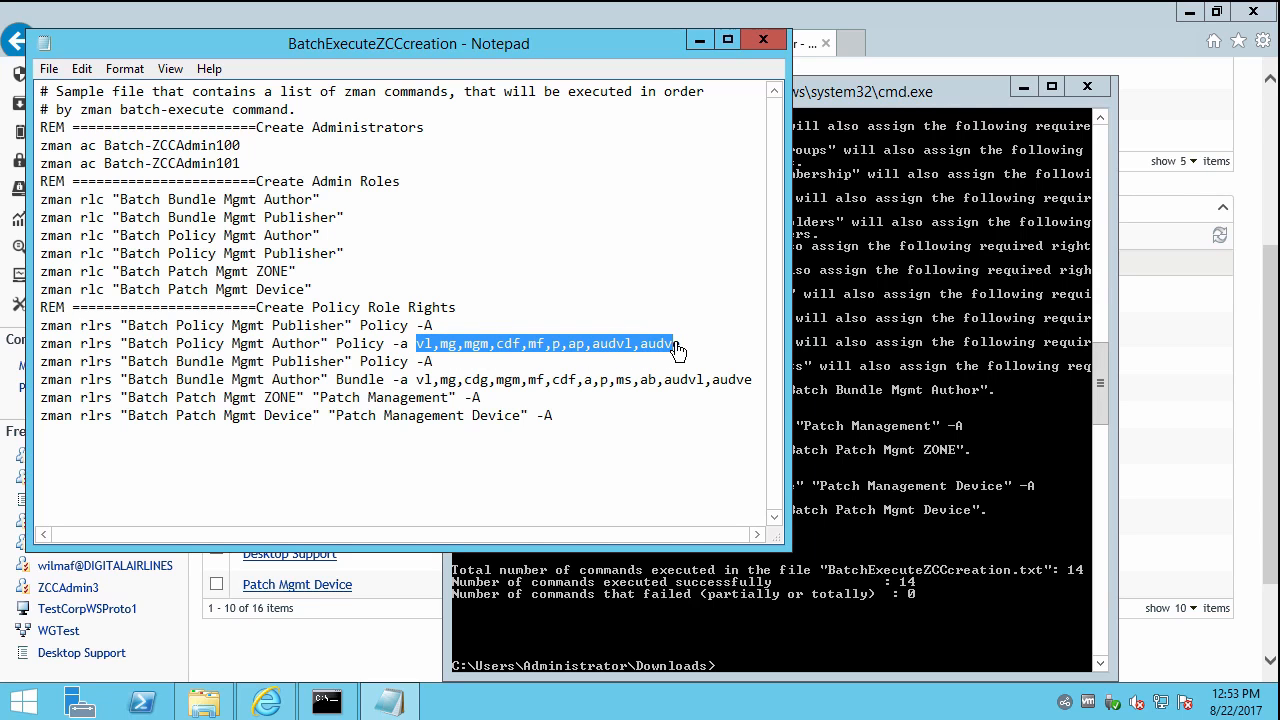
left_click(1162, 398)
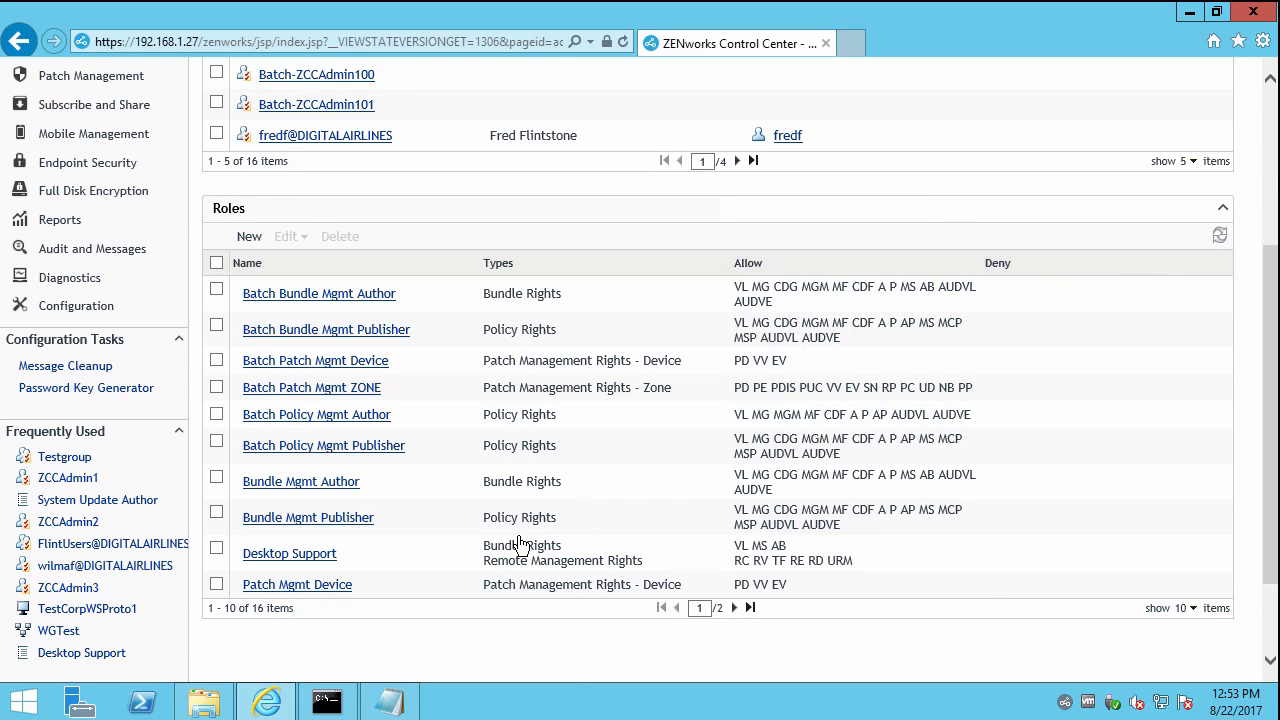
left_click(397, 704)
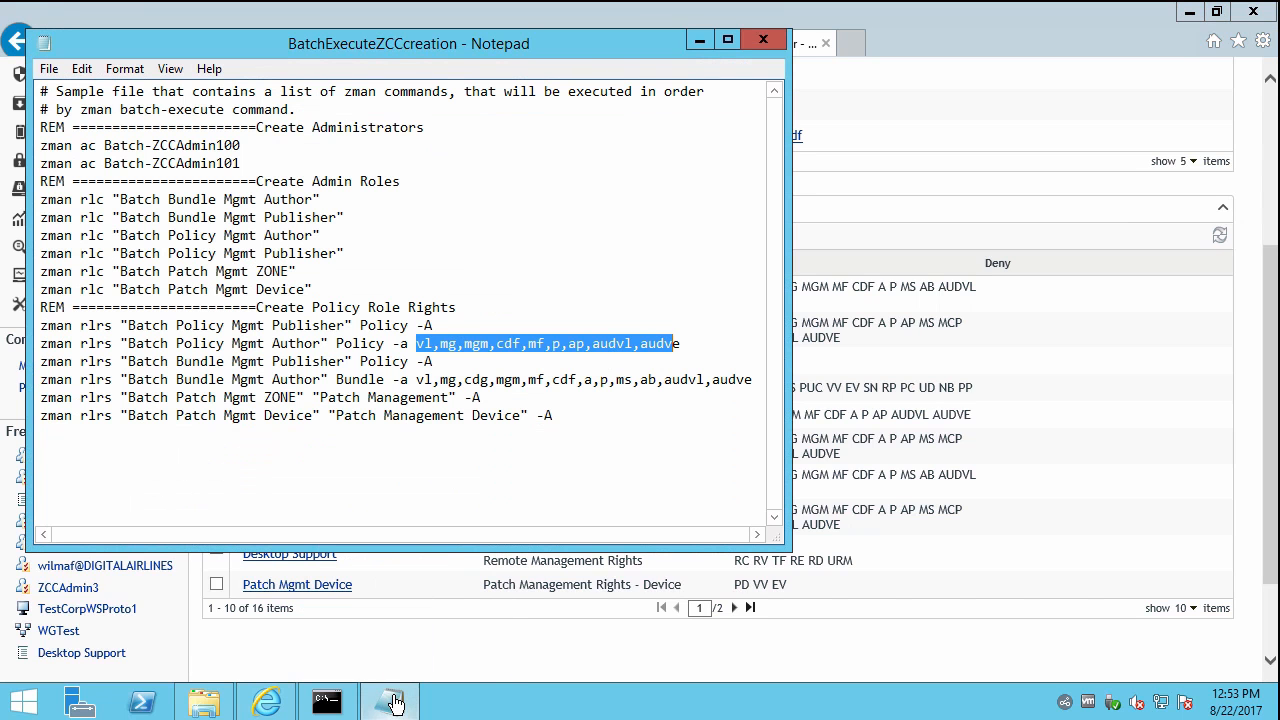
Run zman rll as Administrator to write the roles to zccAdminRoles.txt, and close the batch file.
left_click(327, 704)
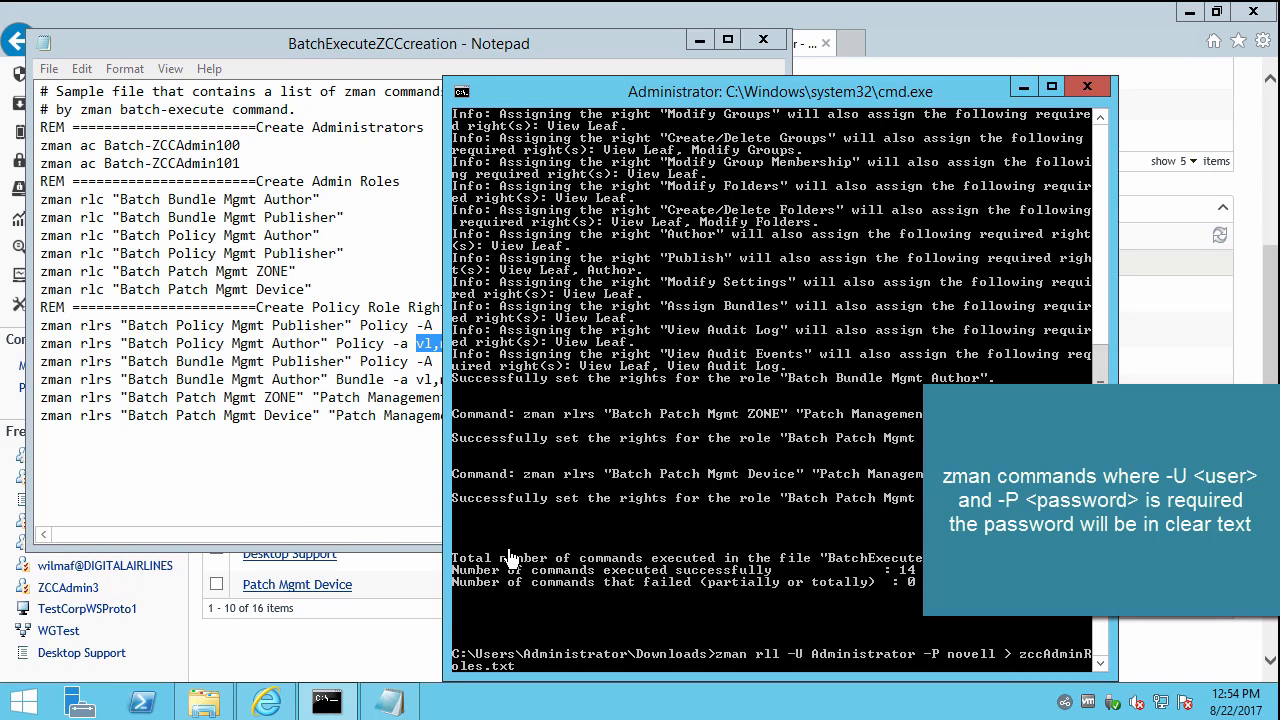
key("Return")
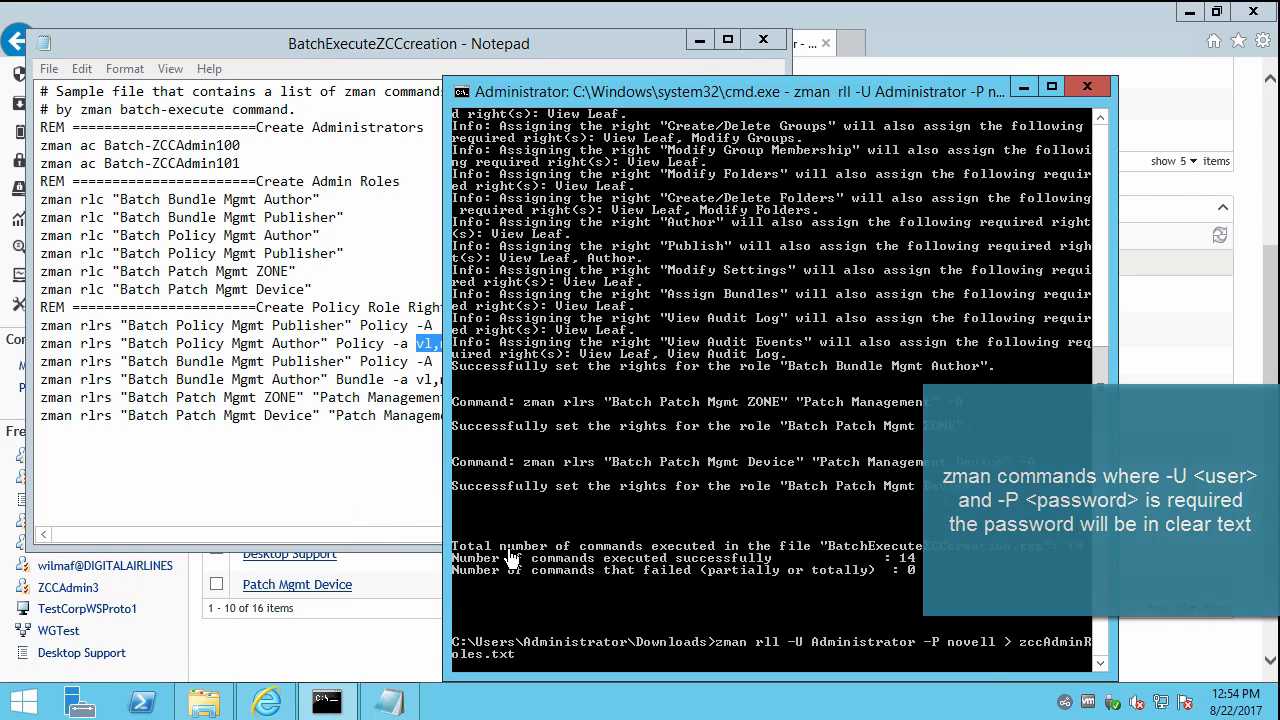
left_click(374, 500)
left_click(758, 42)
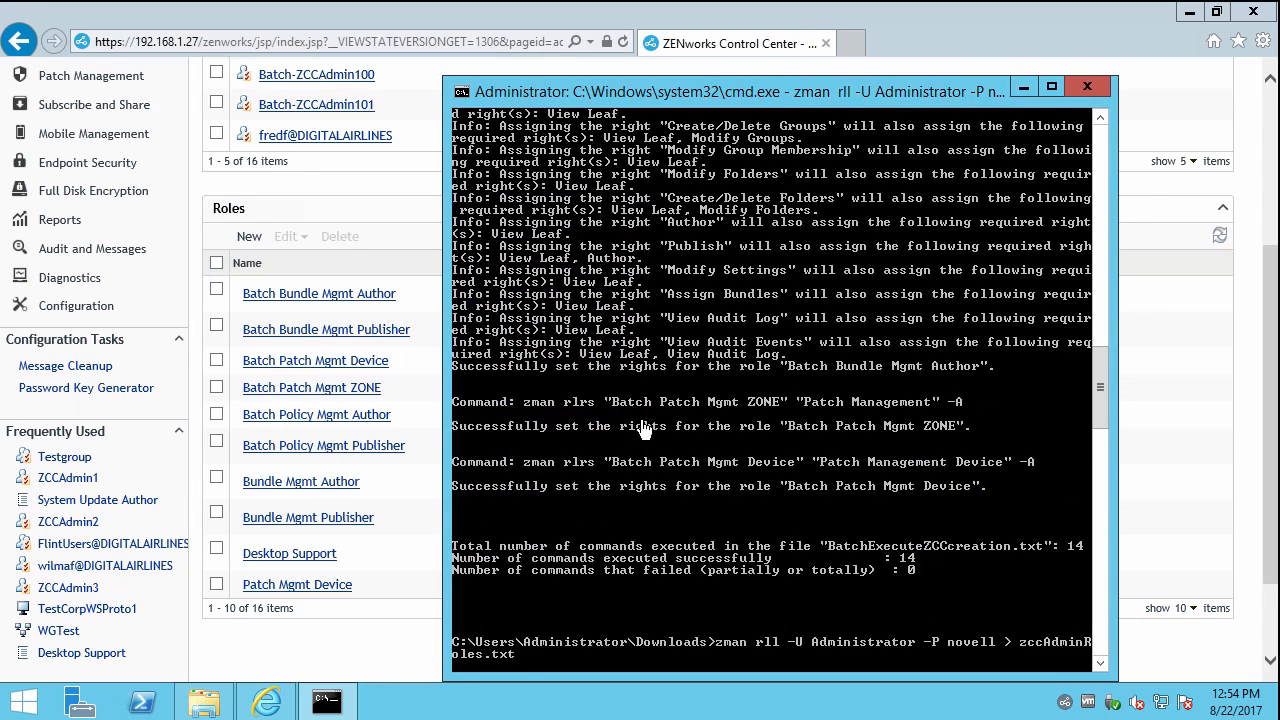
left_click(204, 702)
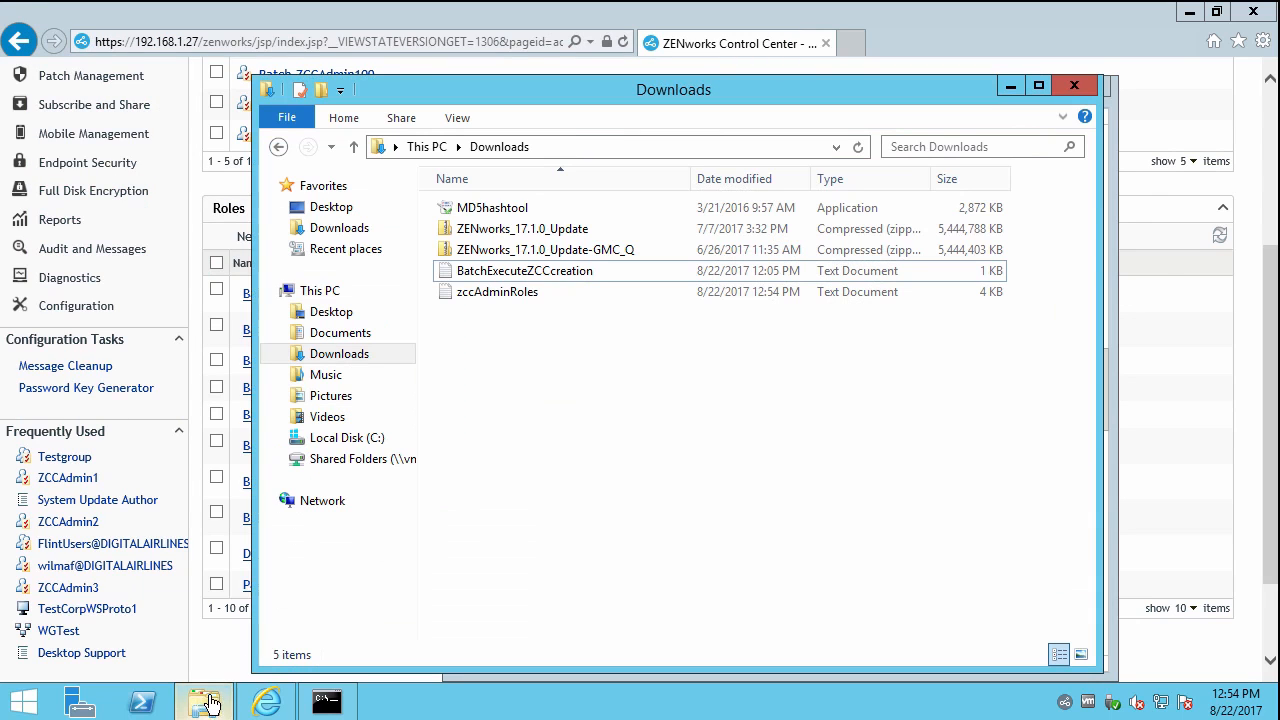
Open zccAdminRoles.txt from Downloads and enlarge Notepad to see all 16 roles.
double_click(498, 292)
left_click_drag(785, 548, 1094, 623)
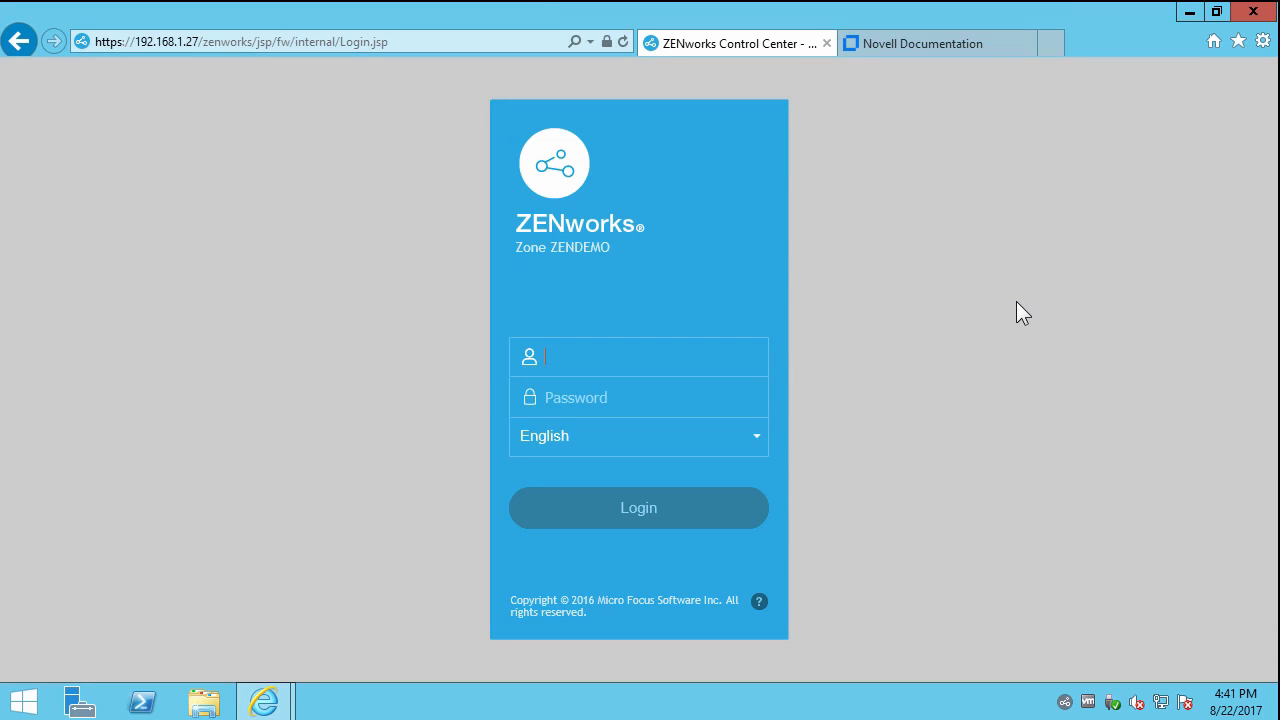
Open the ZENworks 2017 documentation from Novell Documentation's v-z product list.
left_click(913, 45)
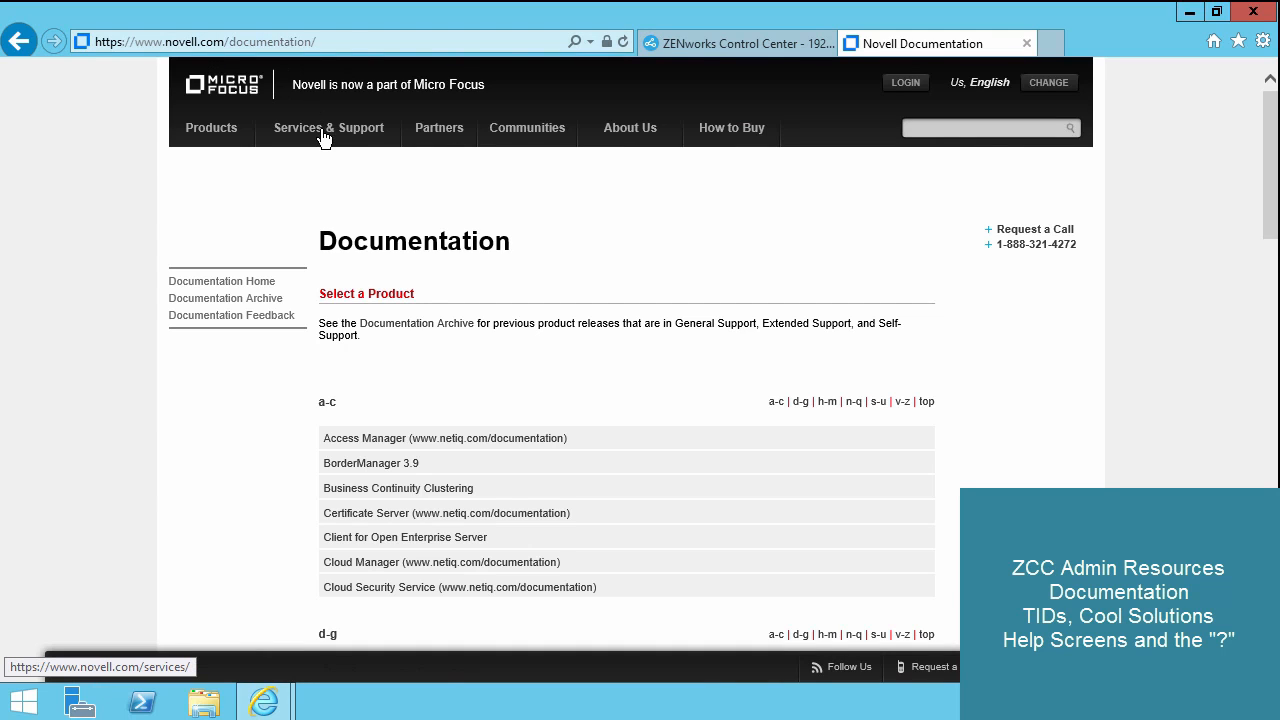
mouse_move(323, 138)
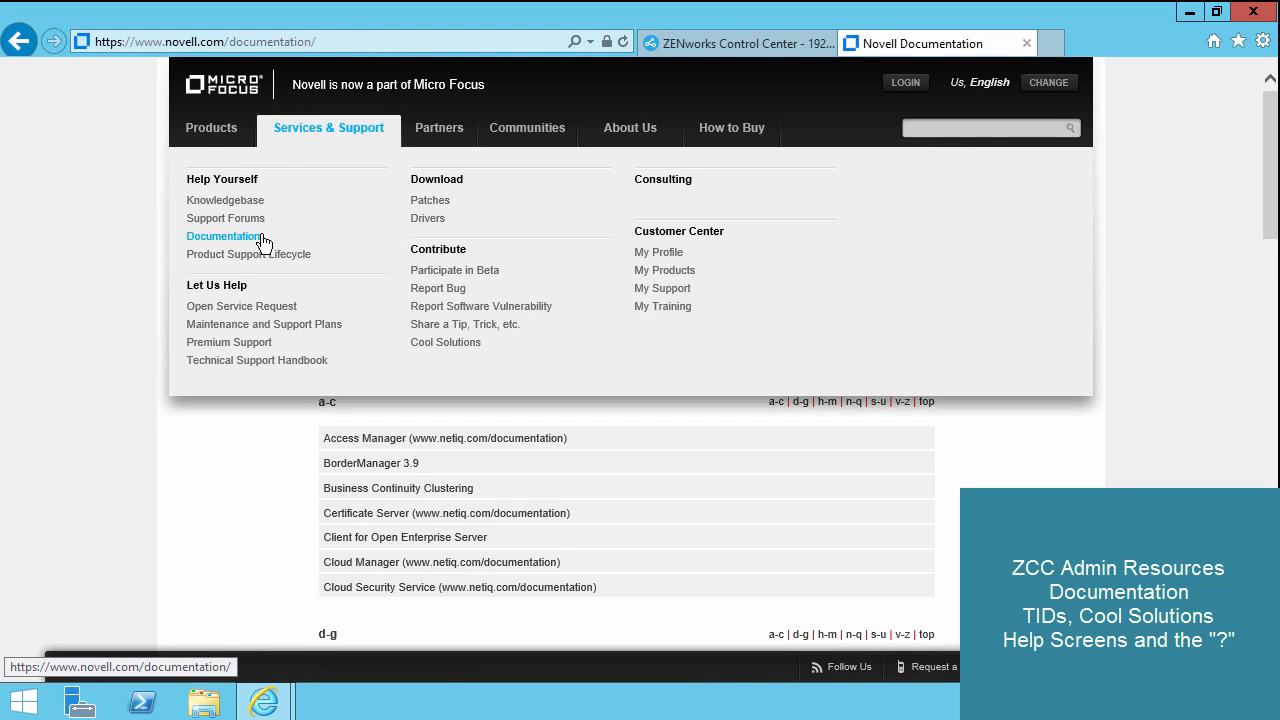
left_click(232, 239)
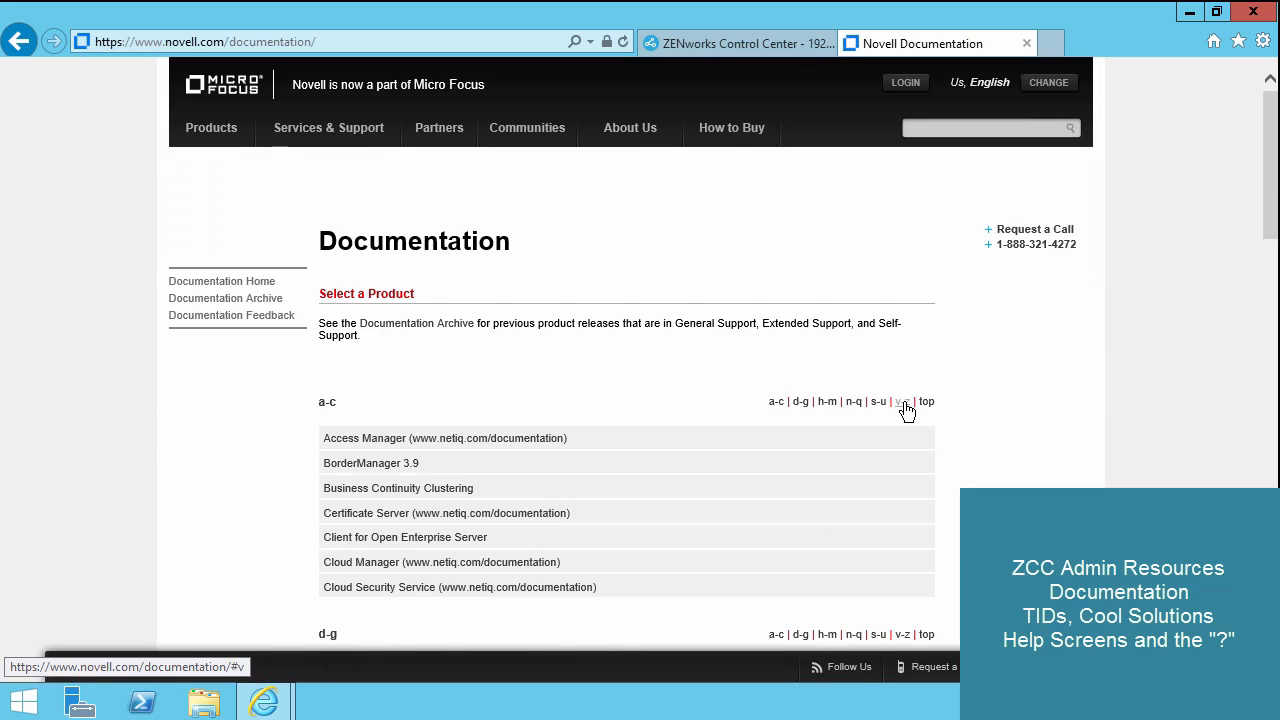
left_click(904, 403)
left_click(386, 318)
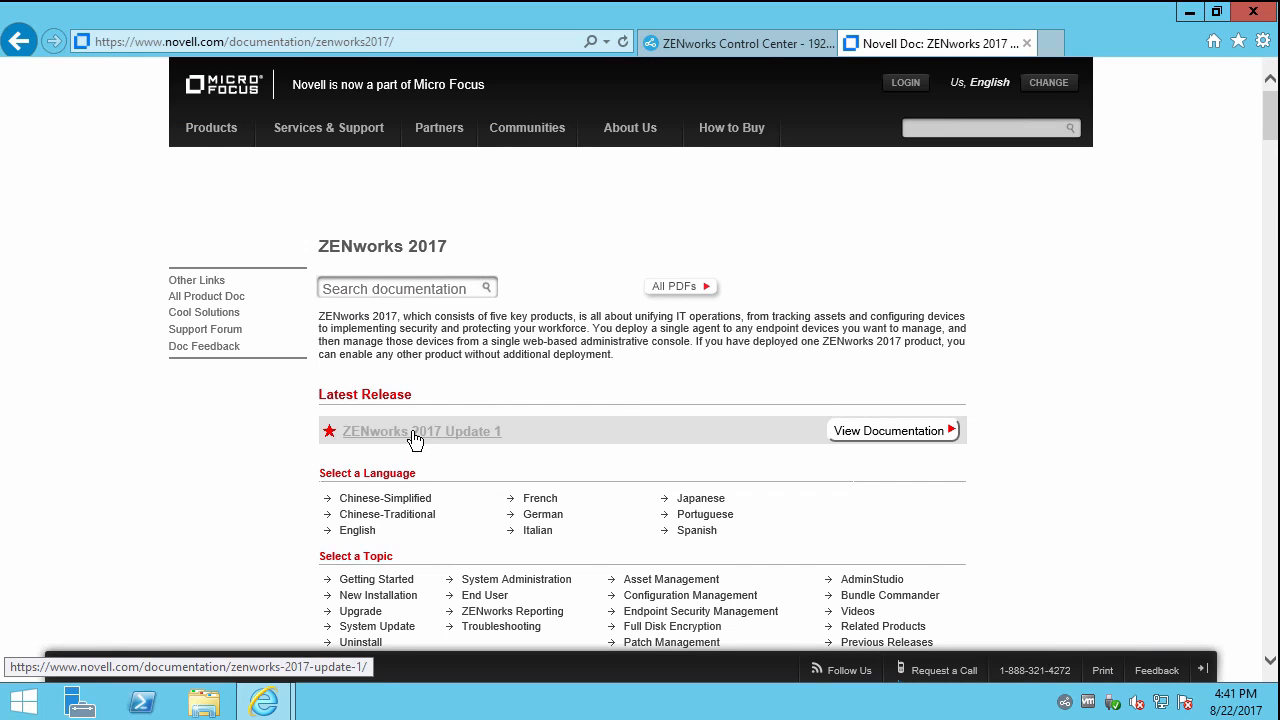
Search the ZENworks 2017 documentation page for 'zman'.
scroll(643, 422, "down", 1)
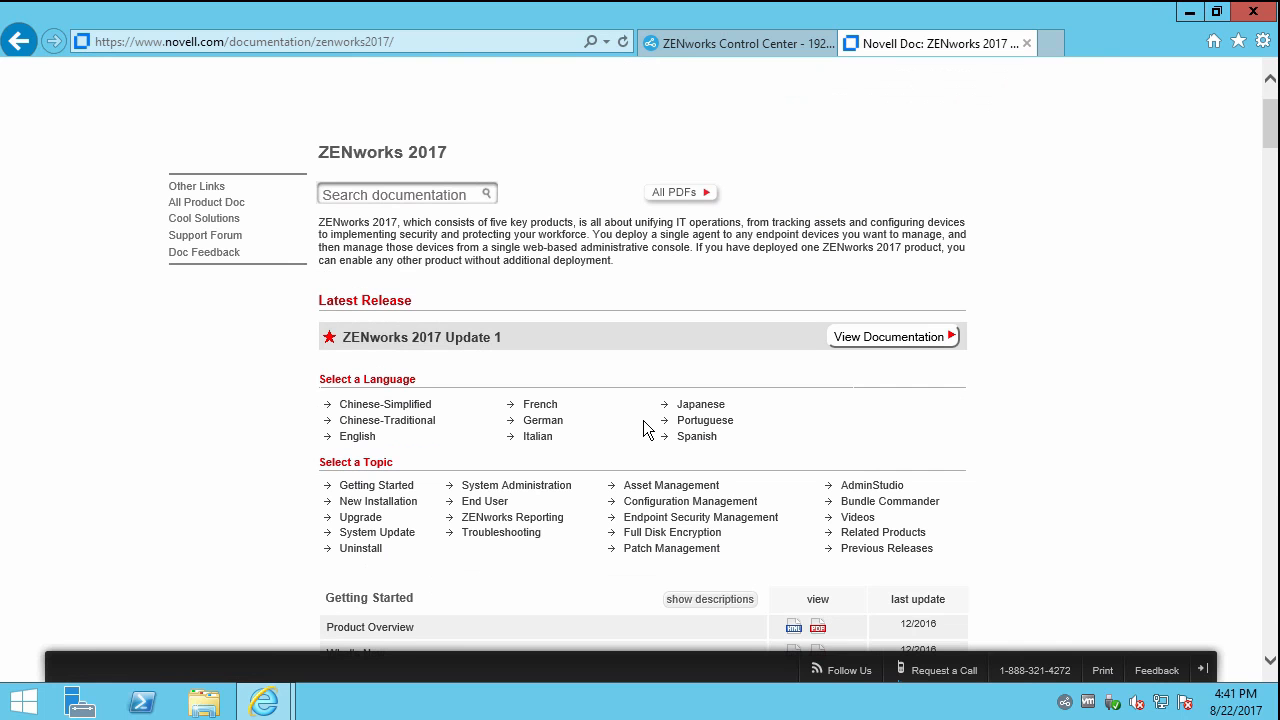
scroll(644, 427, "down", 2)
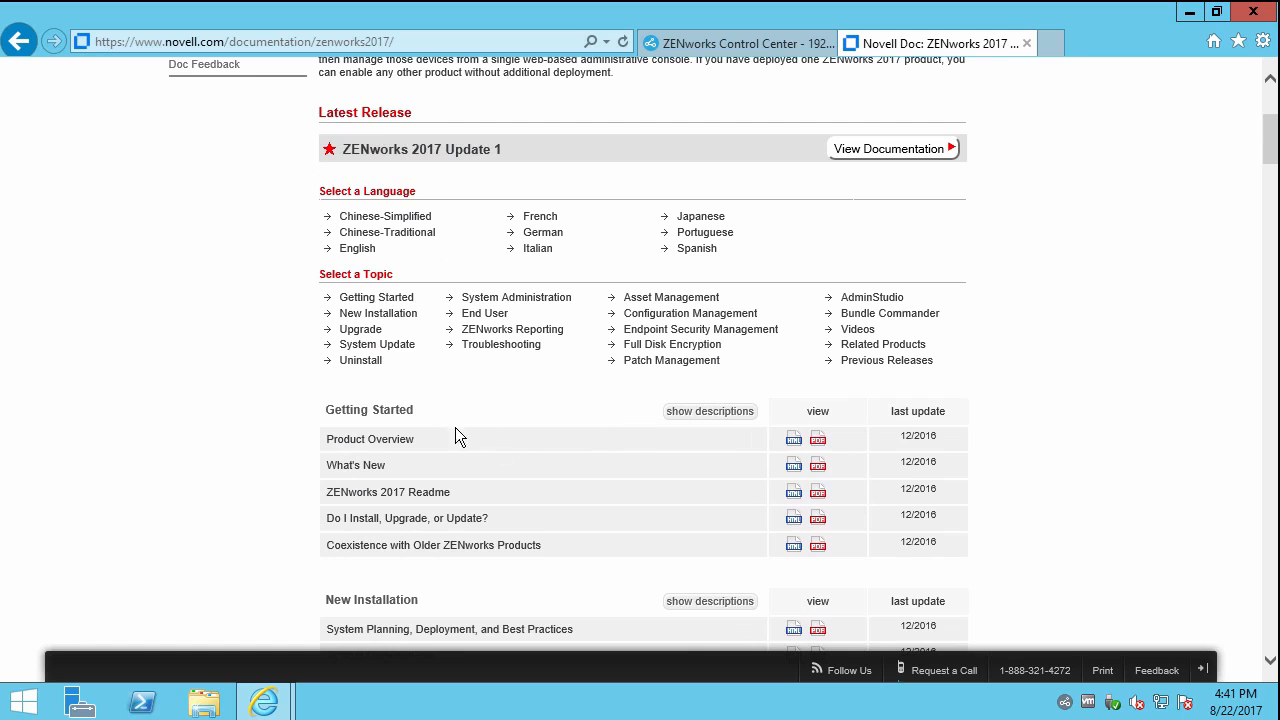
key("ctrl+f")
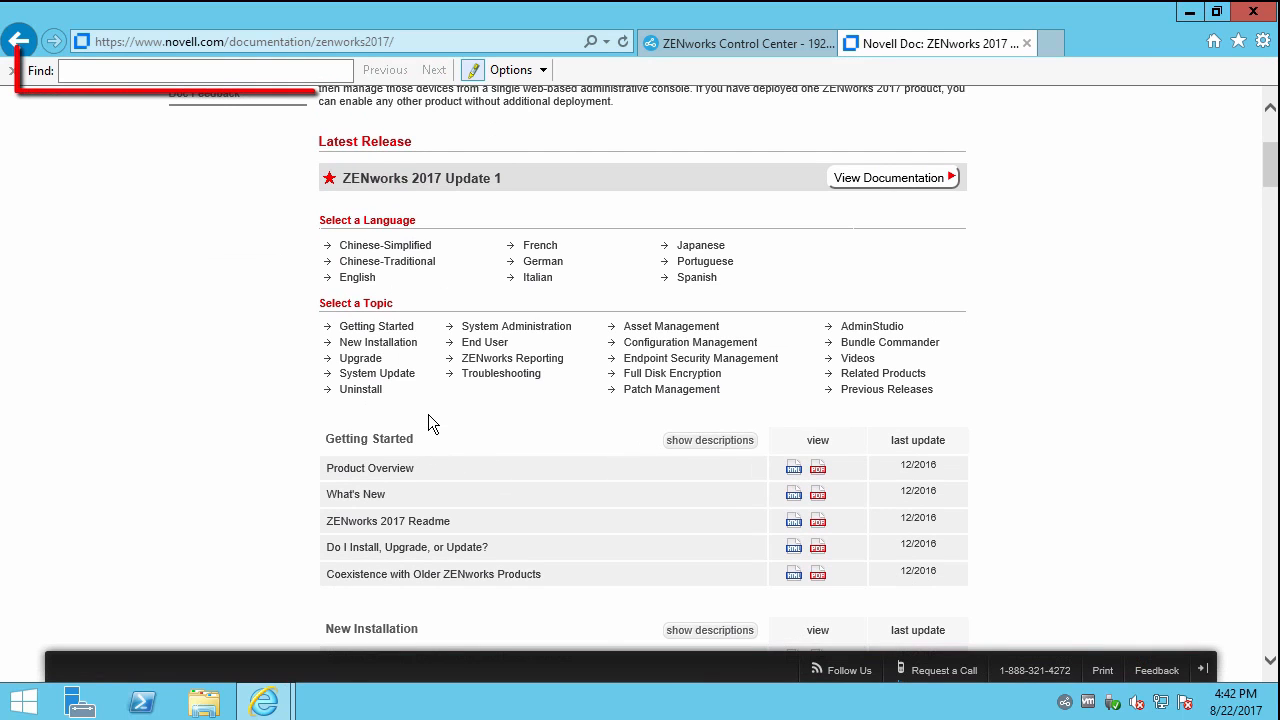
type("zman")
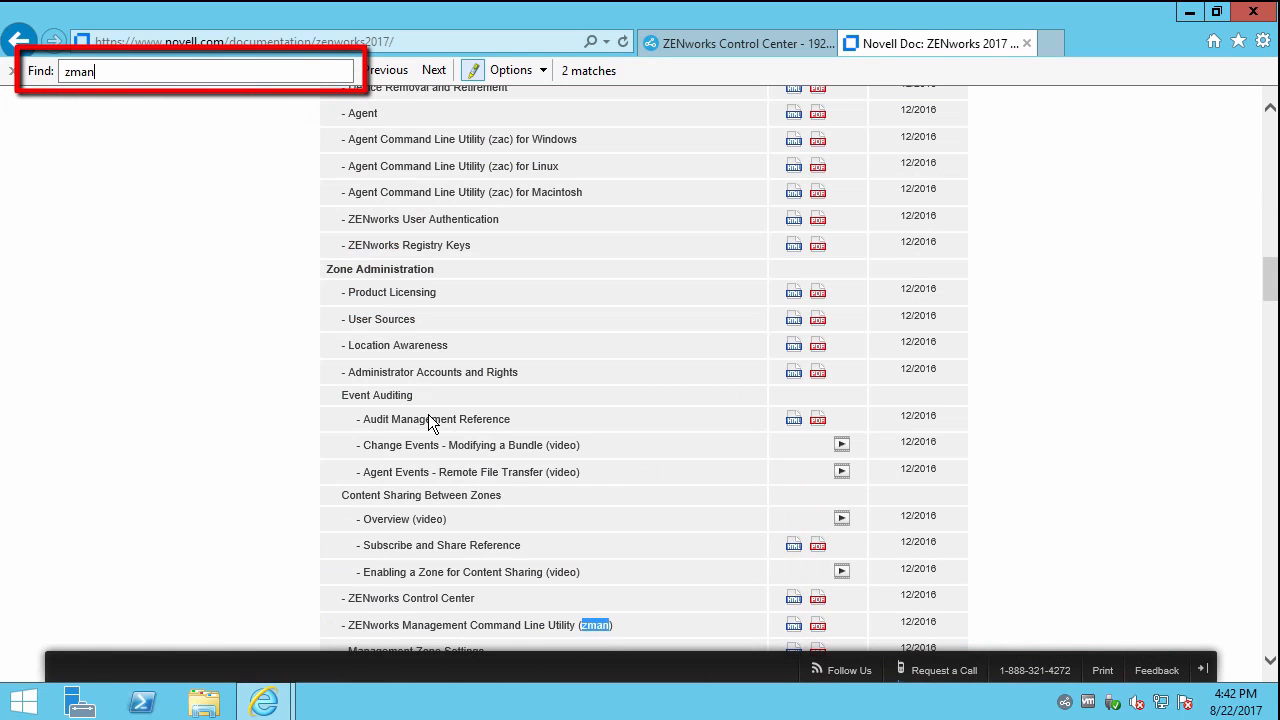
Open the zman command line utility reference and scroll through its List of Commands.
left_click(462, 621)
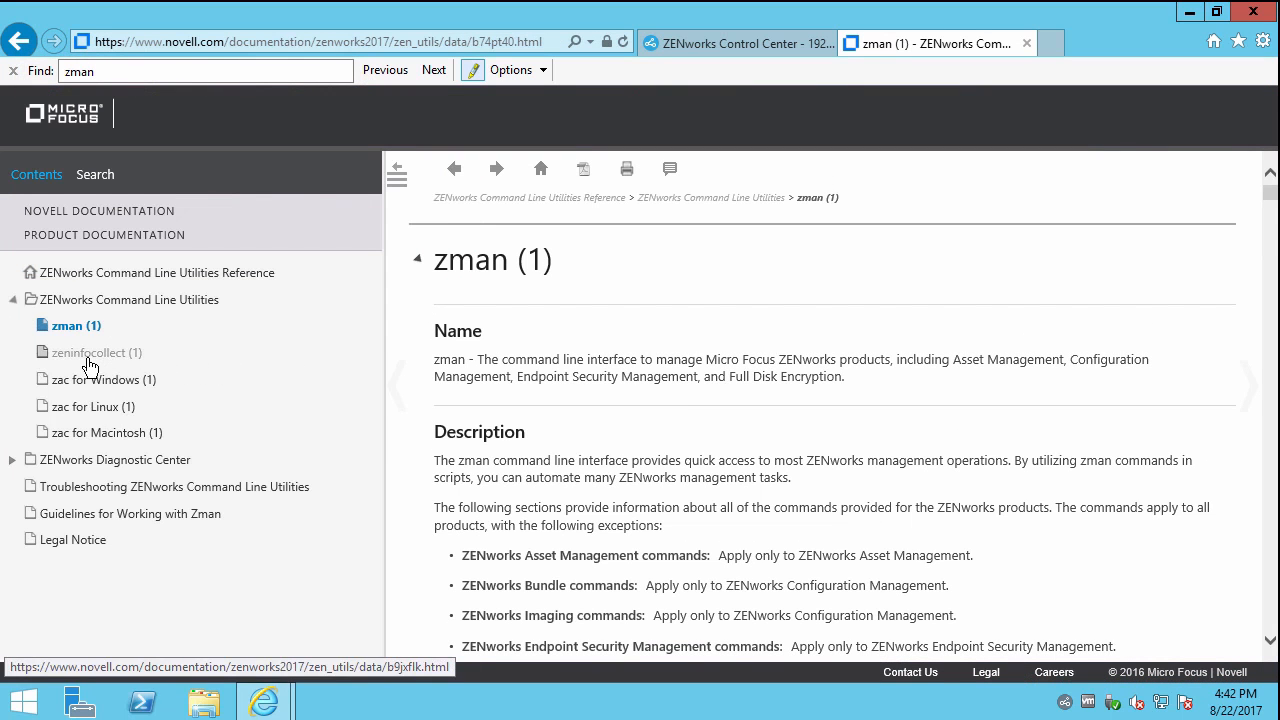
scroll(775, 388, "down", 3)
scroll(775, 388, "down", 10)
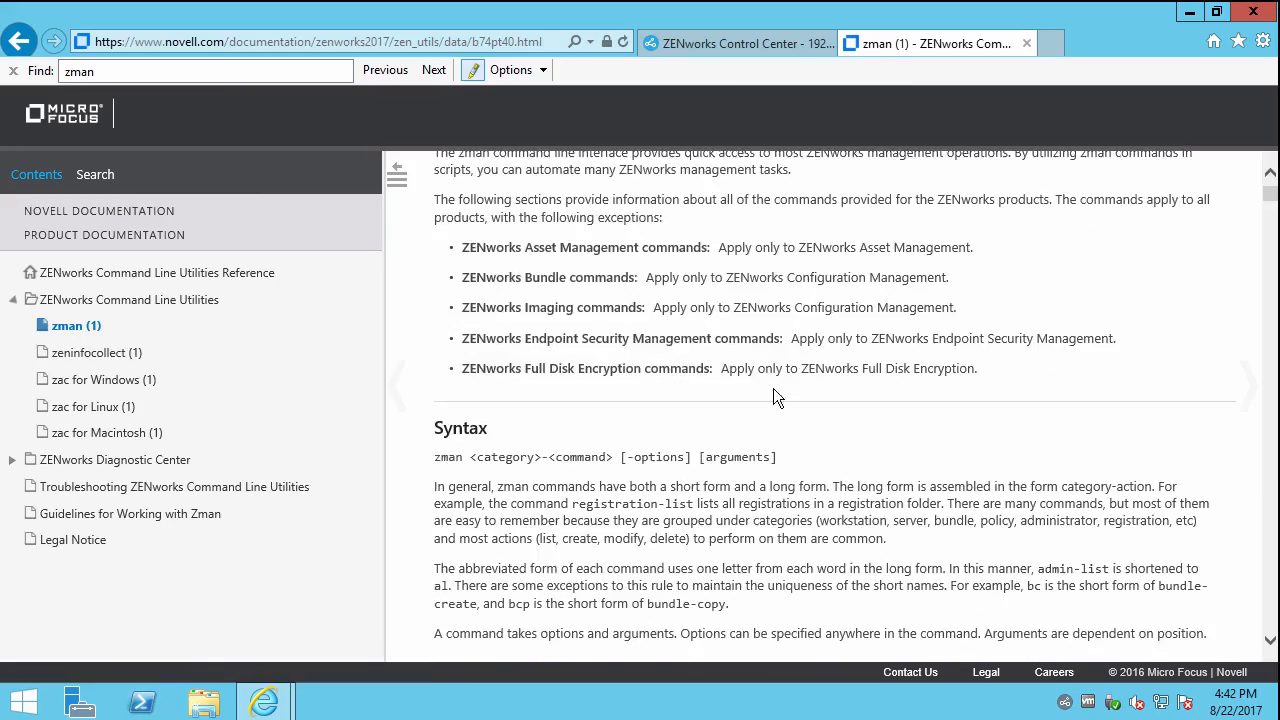
scroll(773, 397, "down", 15)
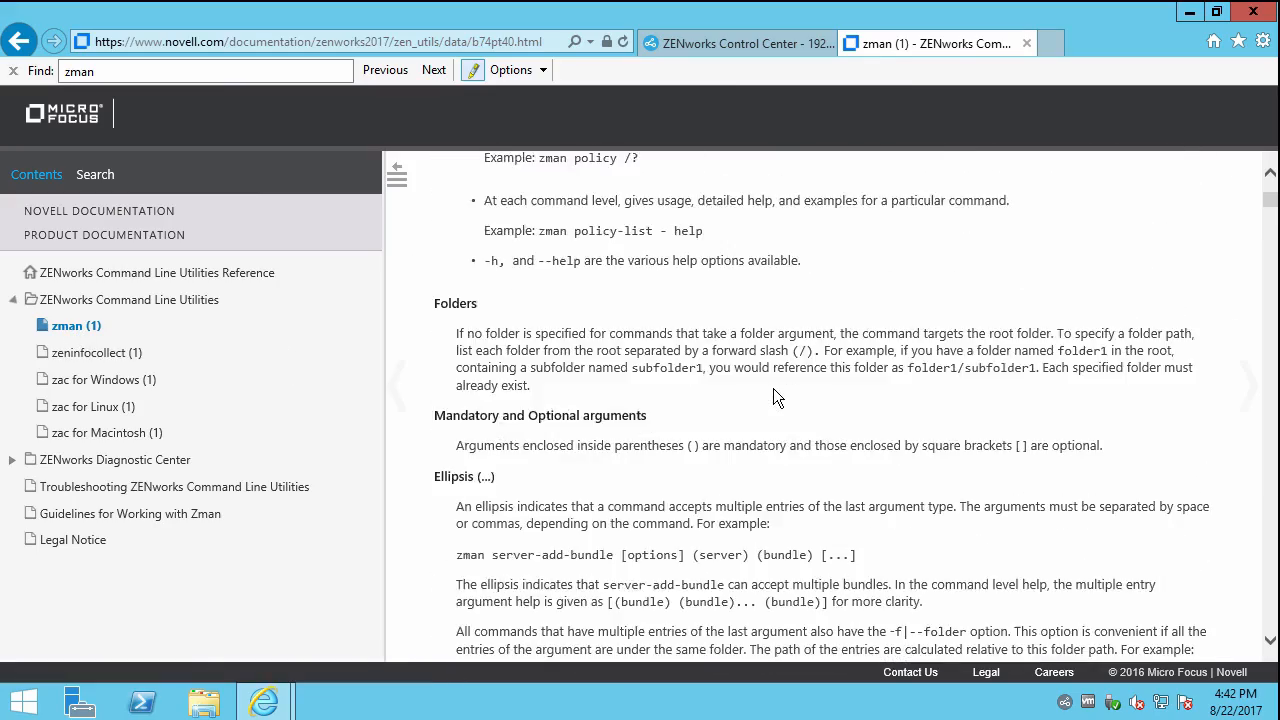
scroll(773, 390, "down", 4)
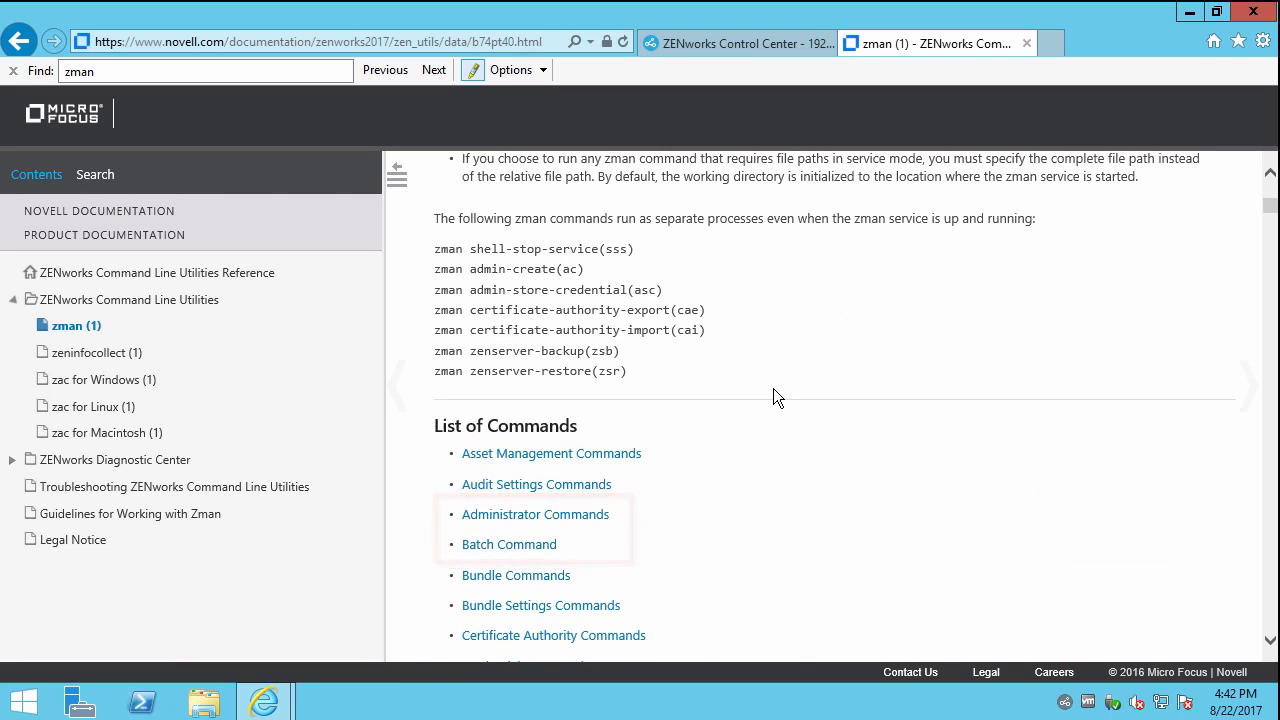
scroll(773, 390, "down", 2)
scroll(773, 390, "down", 2)
scroll(773, 397, "down", 4)
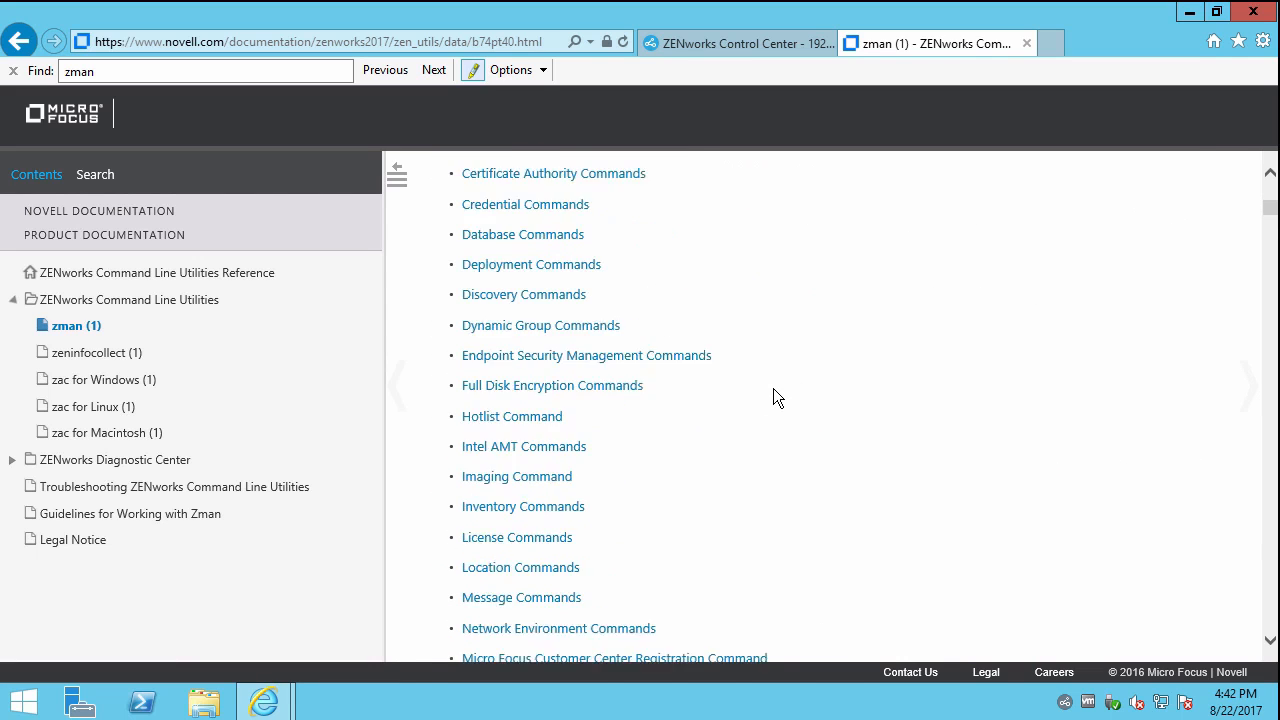
scroll(773, 390, "down", 3)
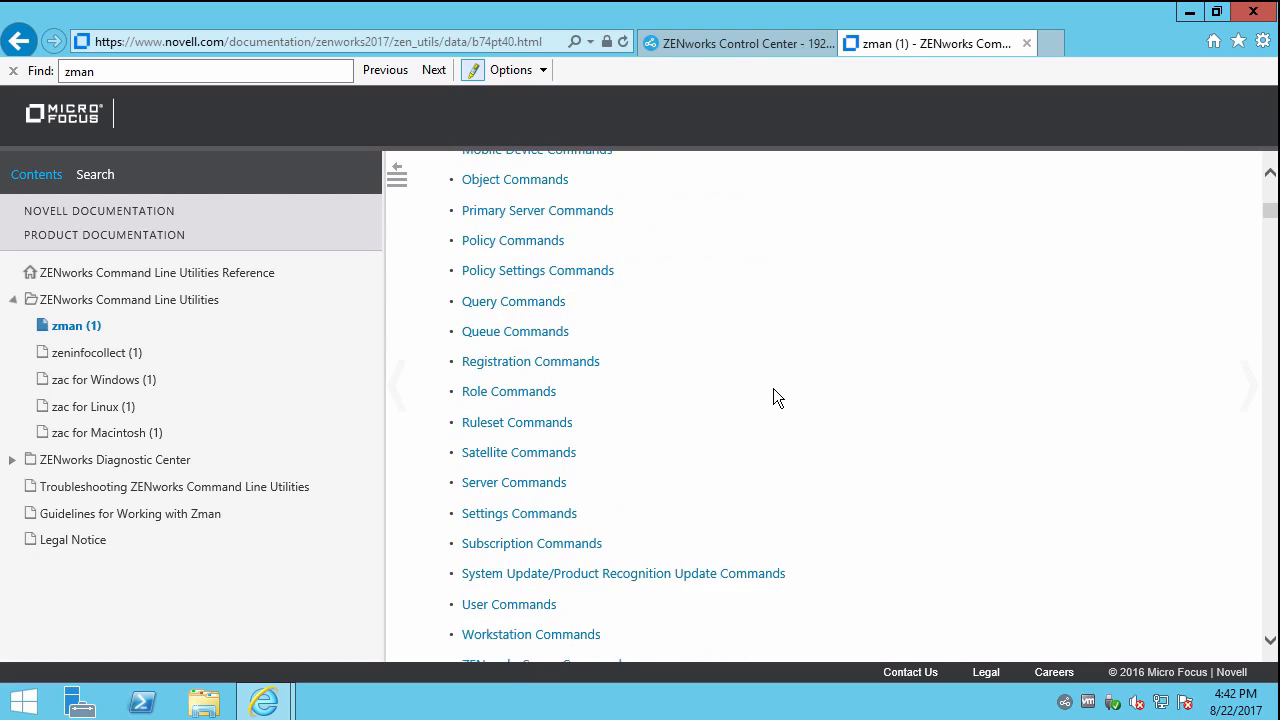
scroll(773, 390, "down", 1)
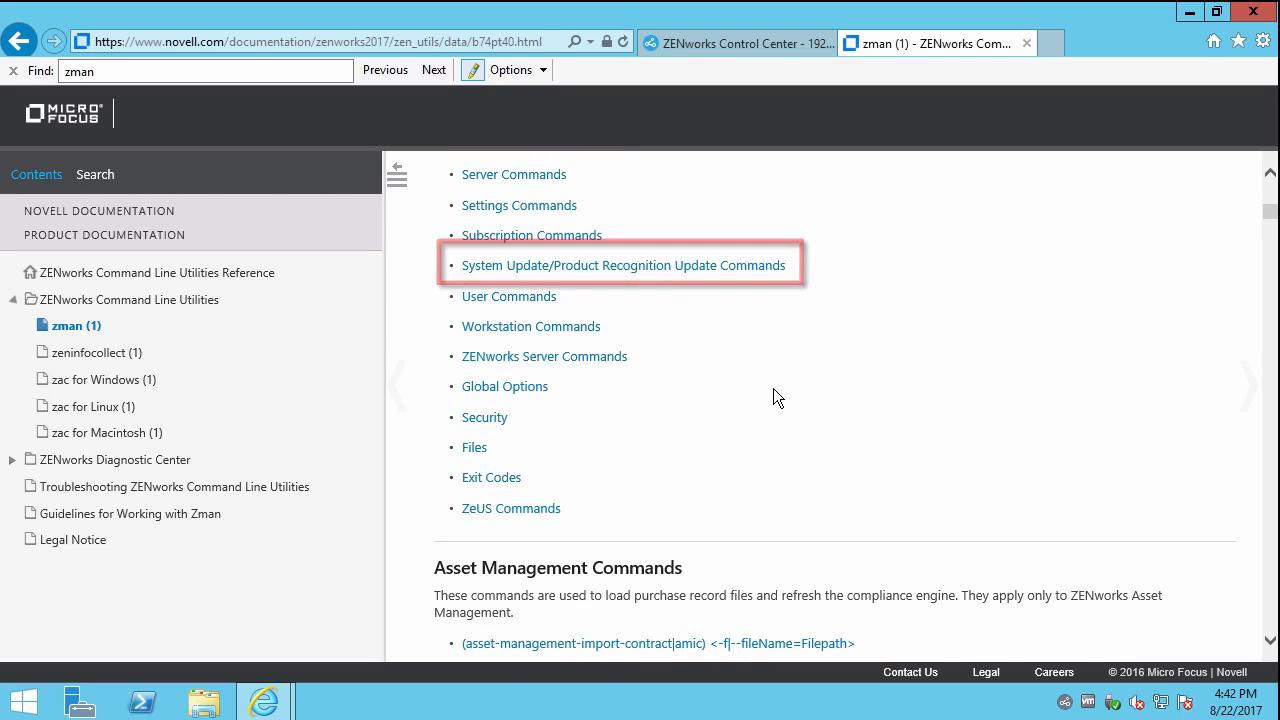
Switch to the ZENworks Control Center login page.
left_click(607, 683)
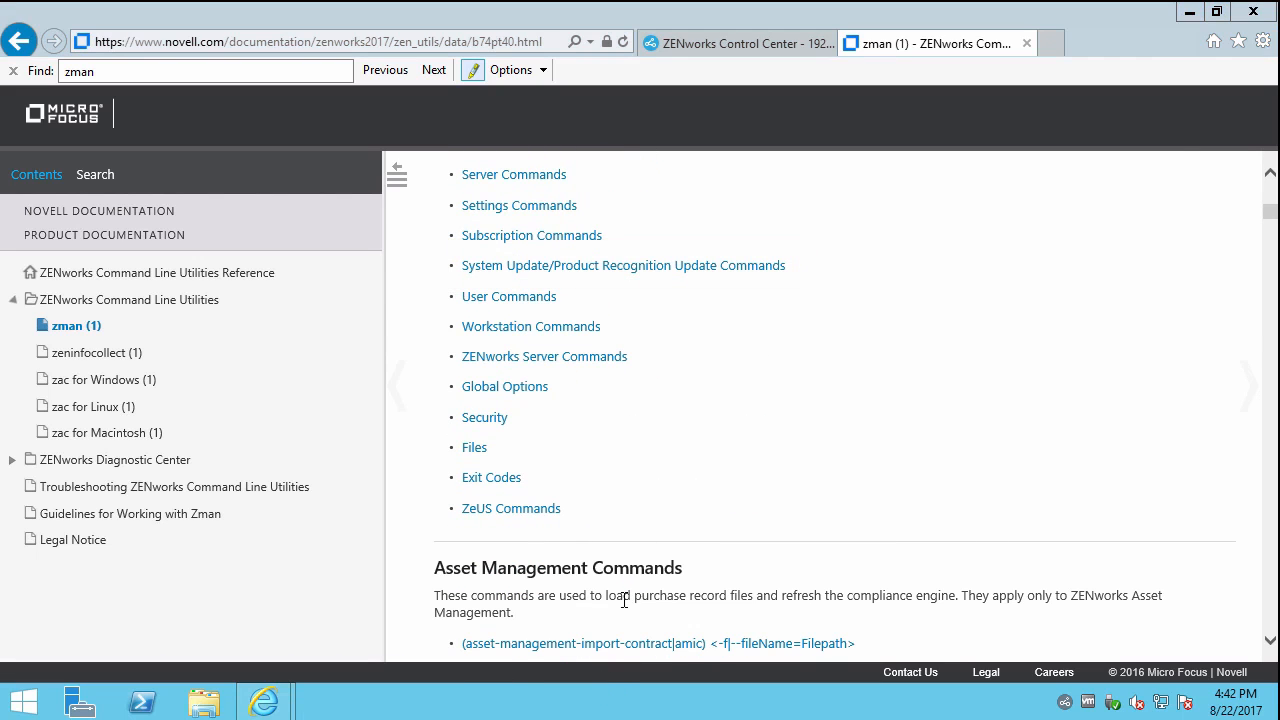
left_click(583, 673)
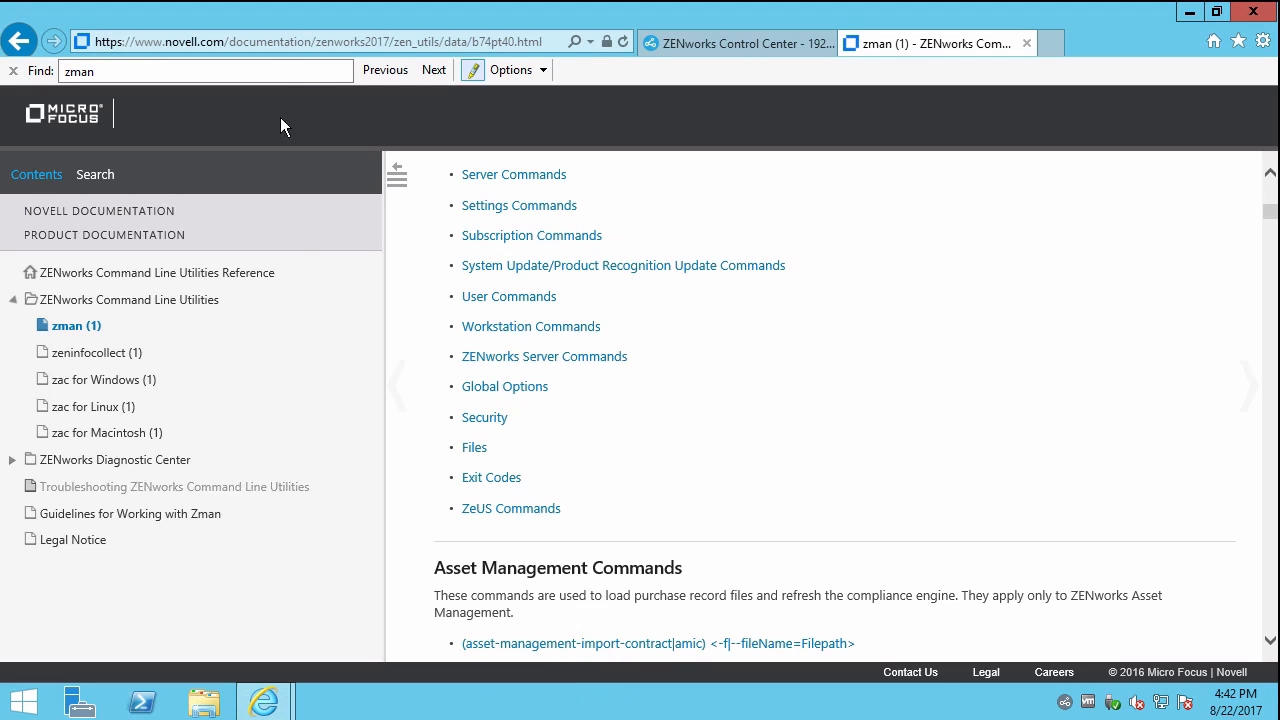
left_click(716, 44)
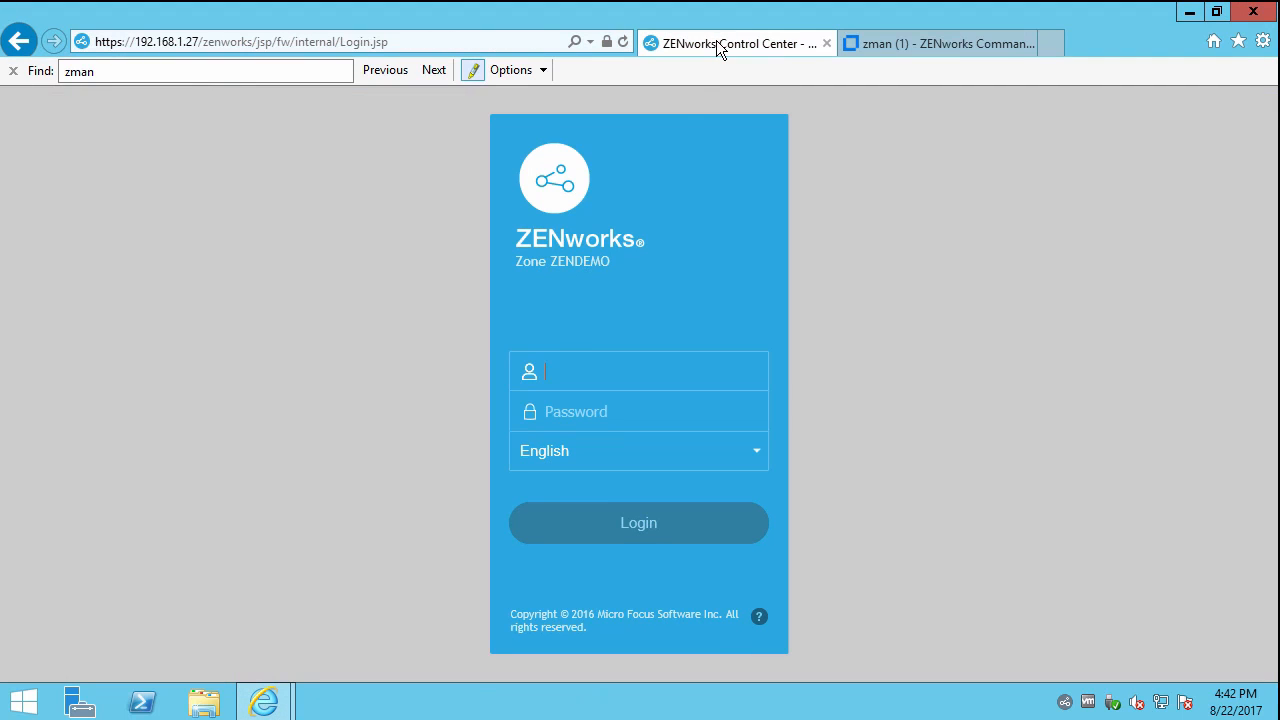
Log in to ZENworks Control Center with the saved Administrator account.
left_click(606, 365)
type("Ad")
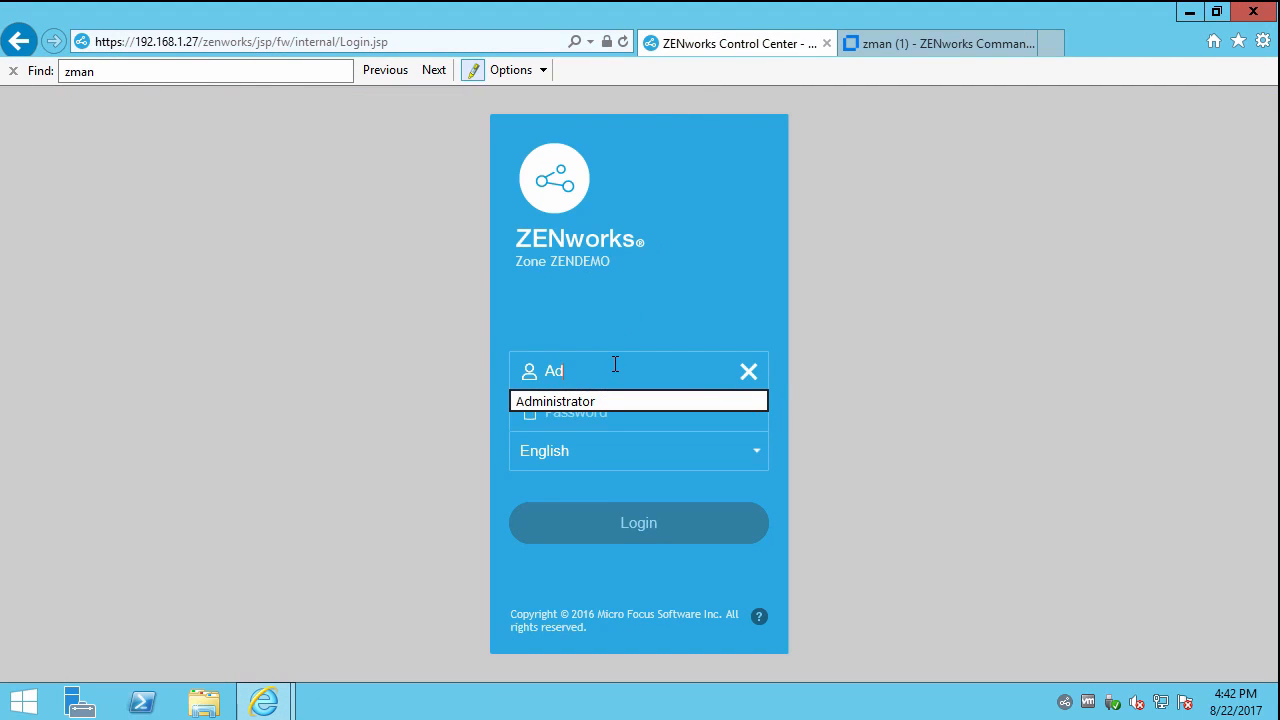
left_click(575, 402)
left_click(620, 532)
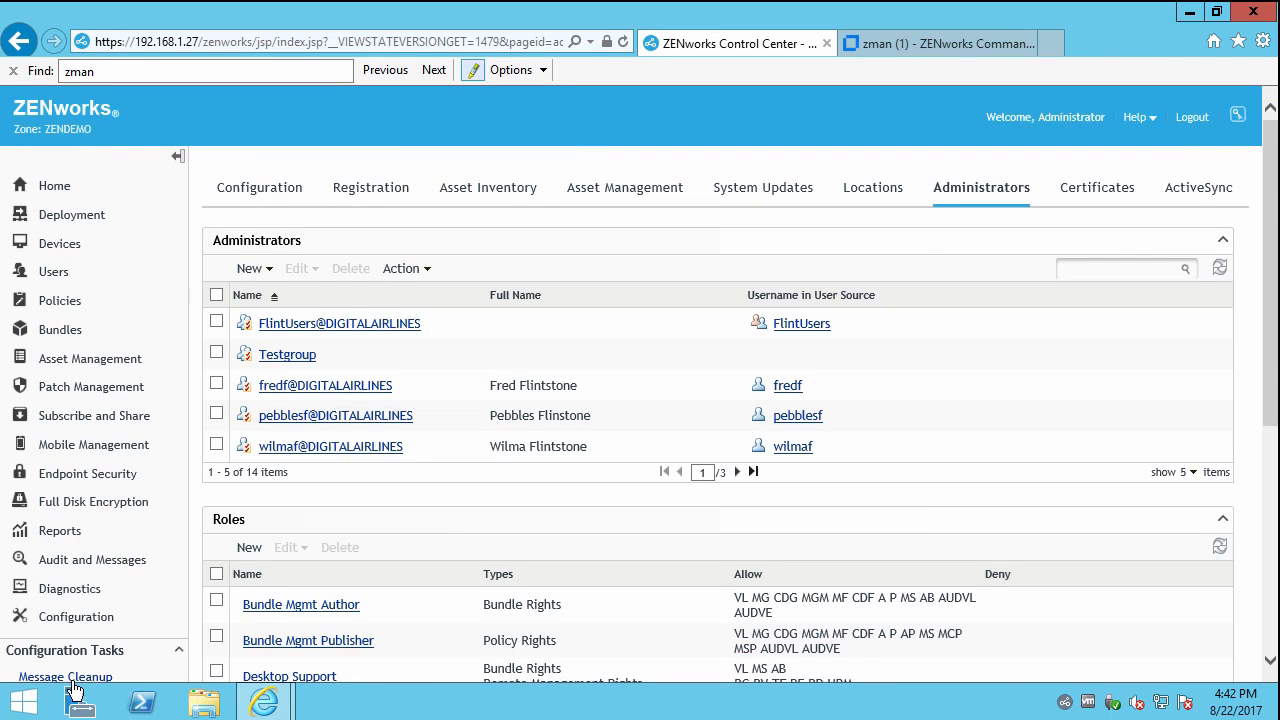
Open an administrator Command Prompt from the Start quick-access menu.
right_click(24, 702)
left_click(112, 627)
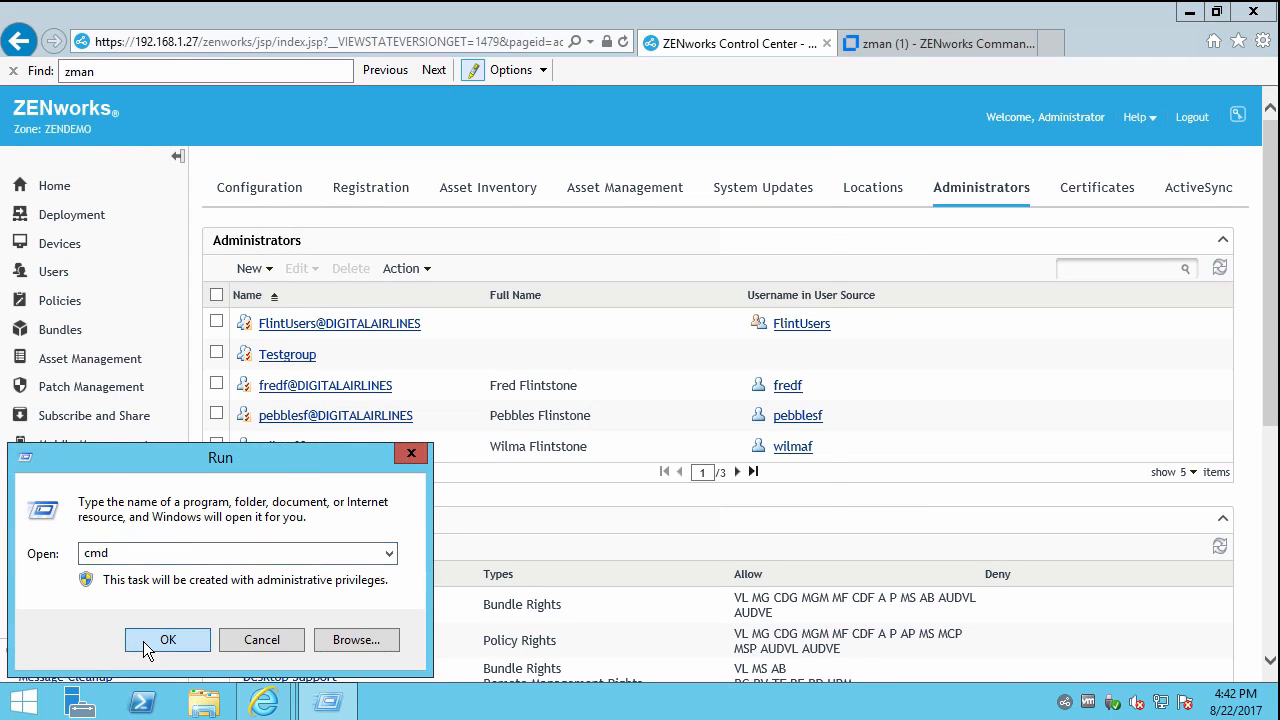
left_click(143, 641)
Run zman to list its command categories and enlarge the console window.
type("zman")
key("Return")
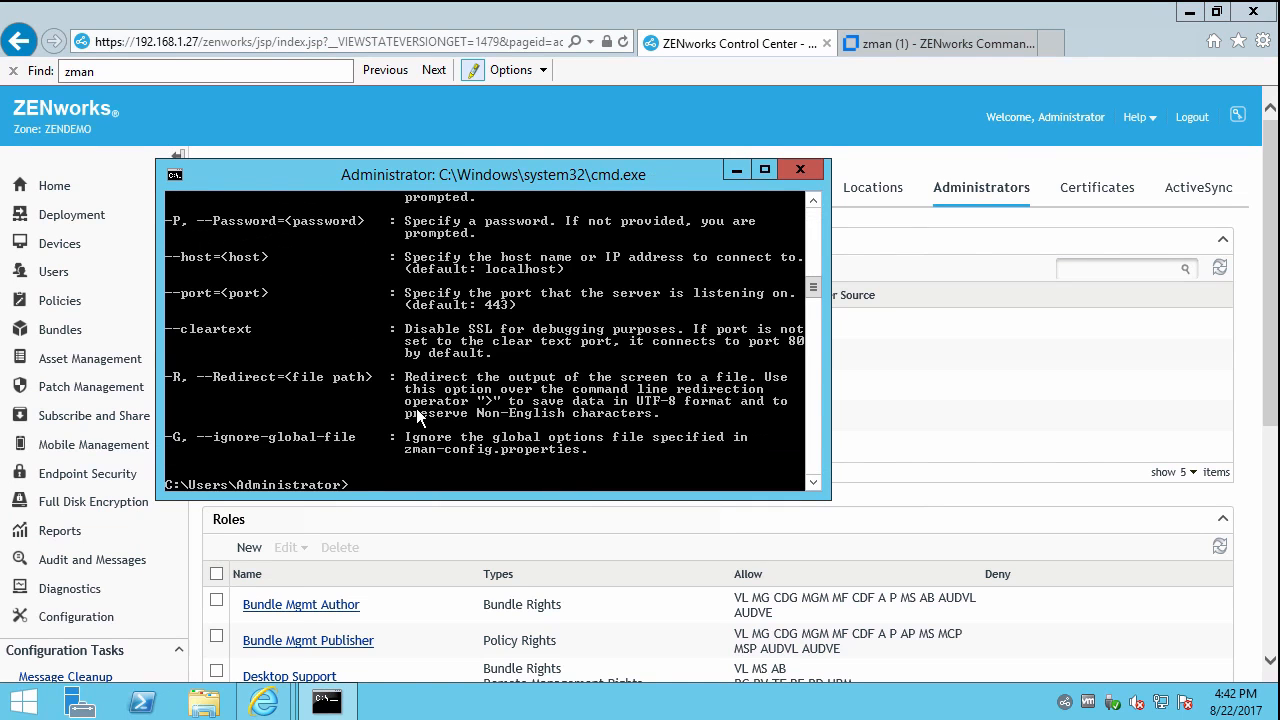
left_click_drag(612, 497, 615, 655)
left_click_drag(809, 336, 840, 235)
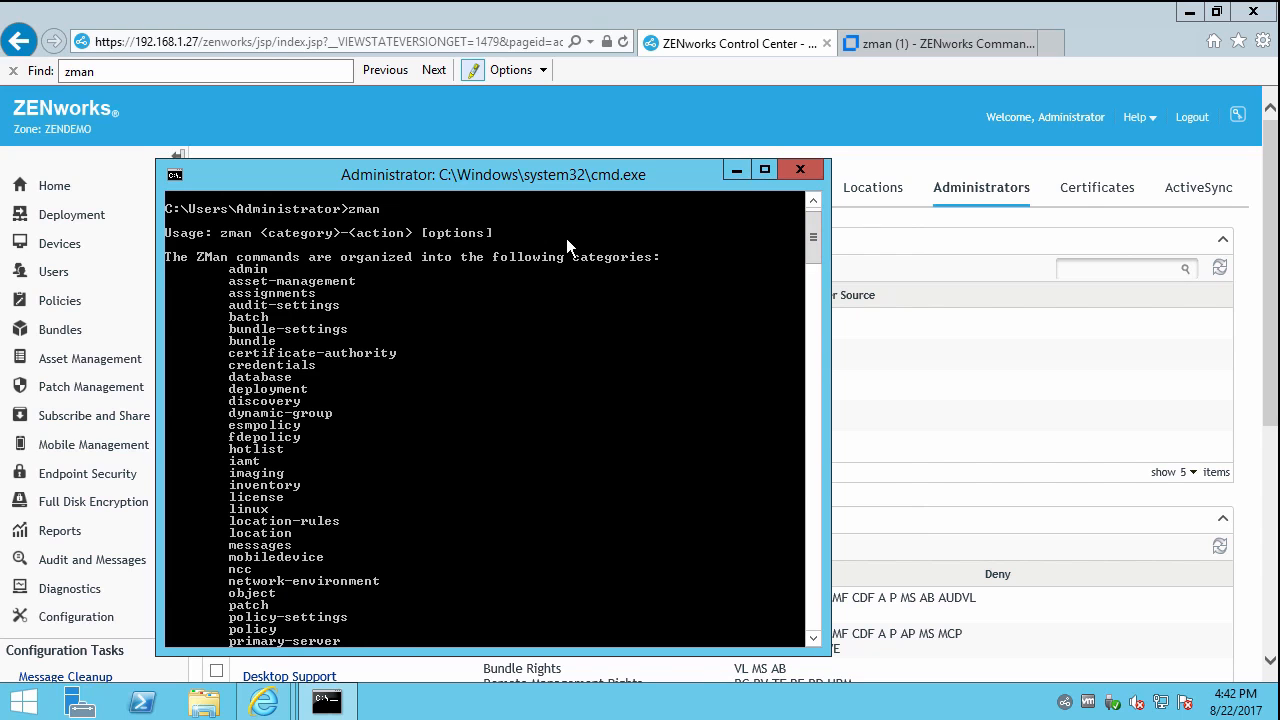
Run 'zman admin /?' to list administrator subcommands, then return to the Administrators page.
type("zman admin /?")
key("Return")
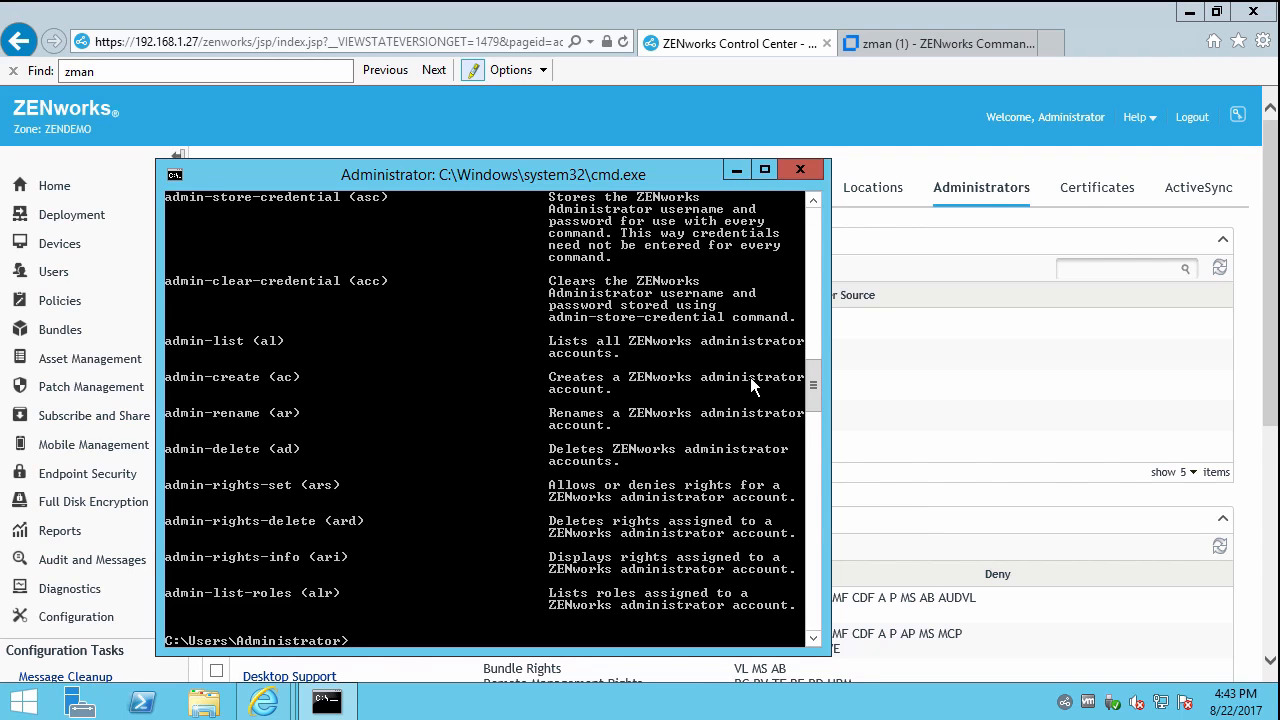
left_click(922, 362)
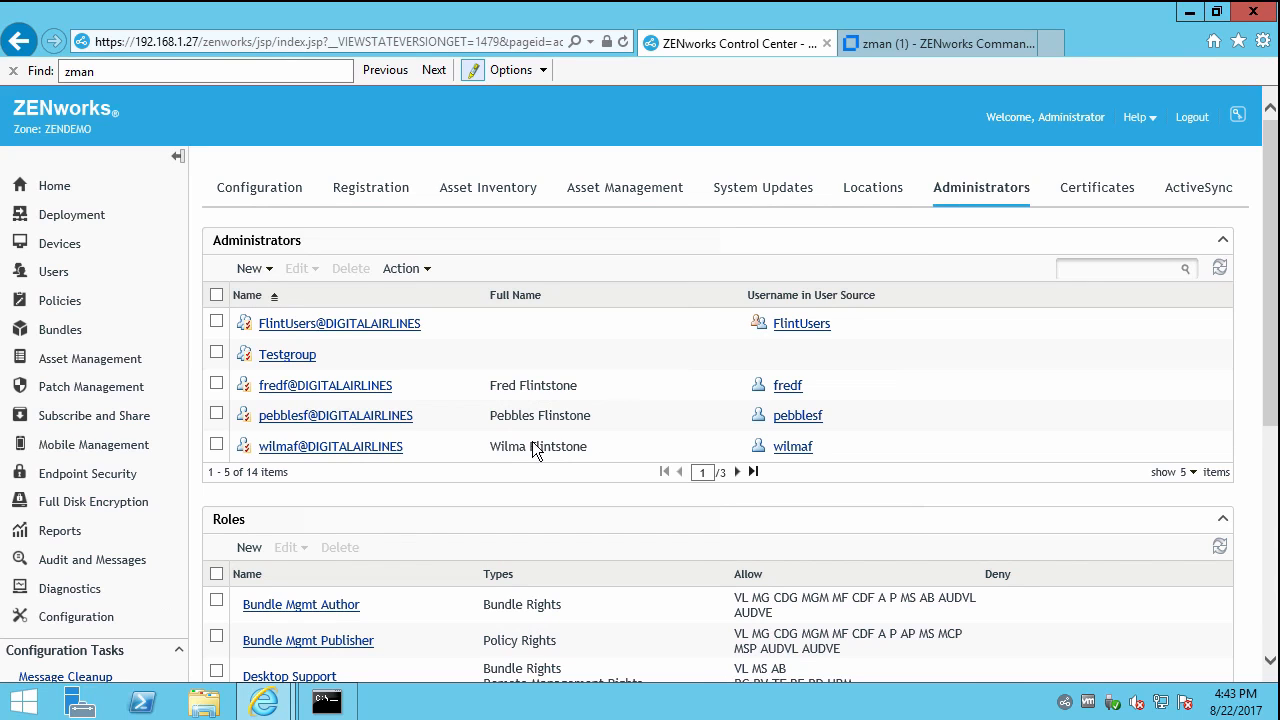
Edit the Bundle Mgmt Author role and open its Bundle Rights privileges.
scroll(243, 266, "down", 3)
left_click(215, 335)
left_click(285, 281)
left_click(304, 301)
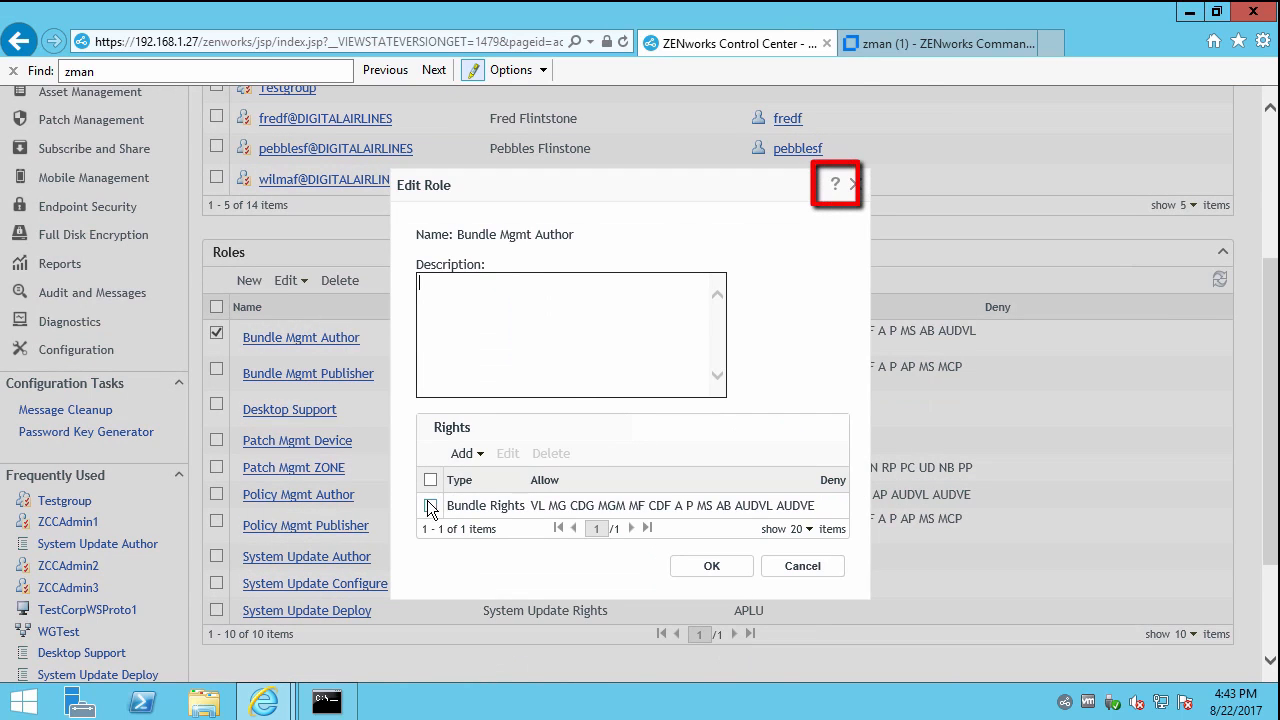
left_click(508, 453)
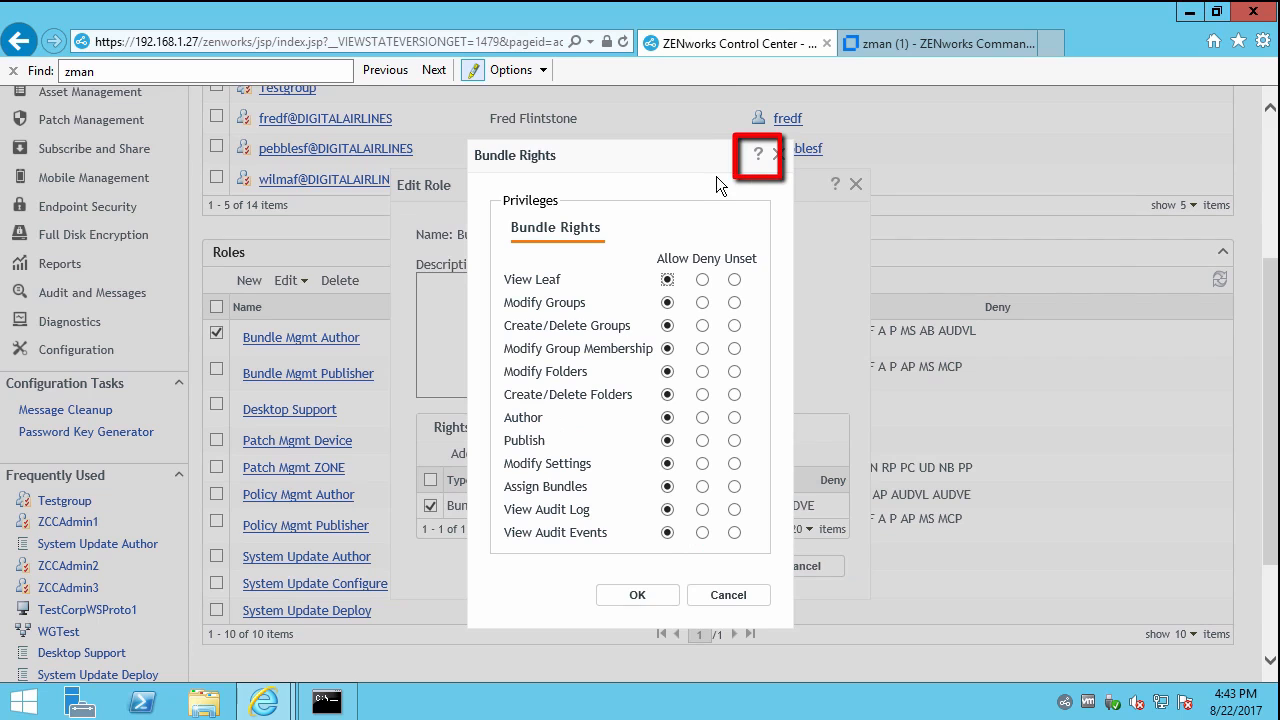
Read the Bundle Rights help page, then close it.
left_click(758, 157)
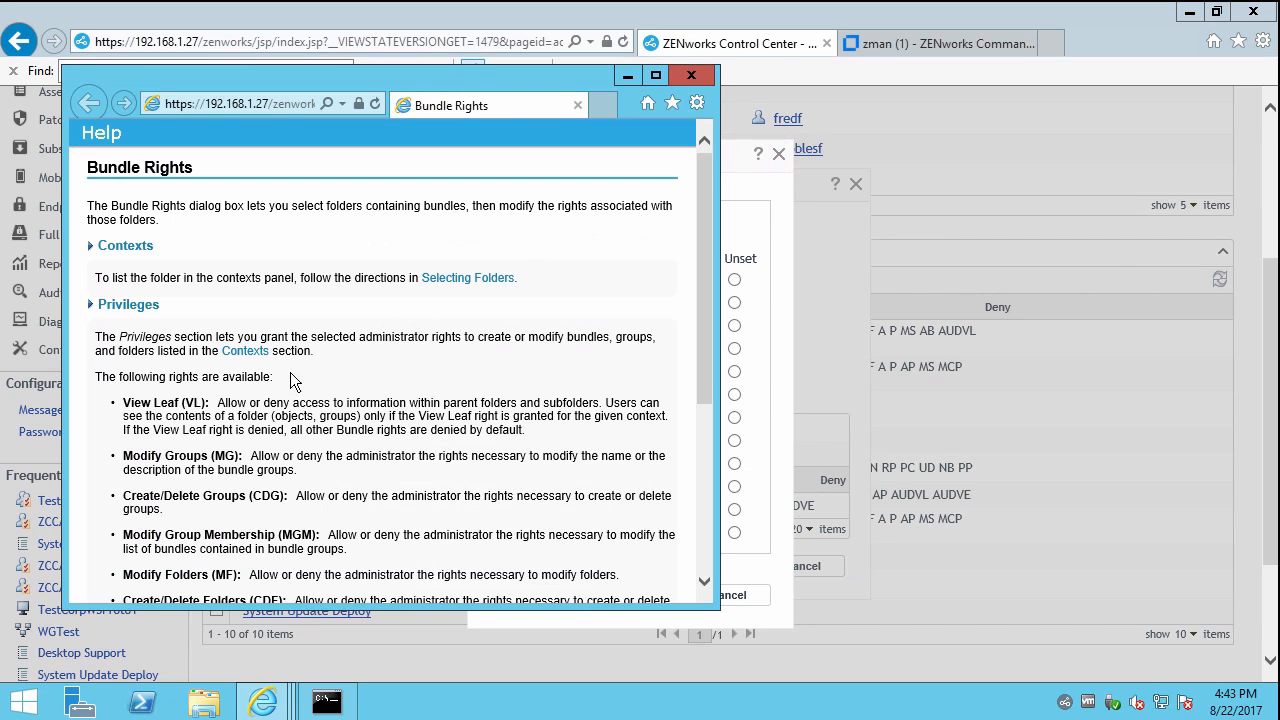
left_click_drag(705, 298, 721, 462)
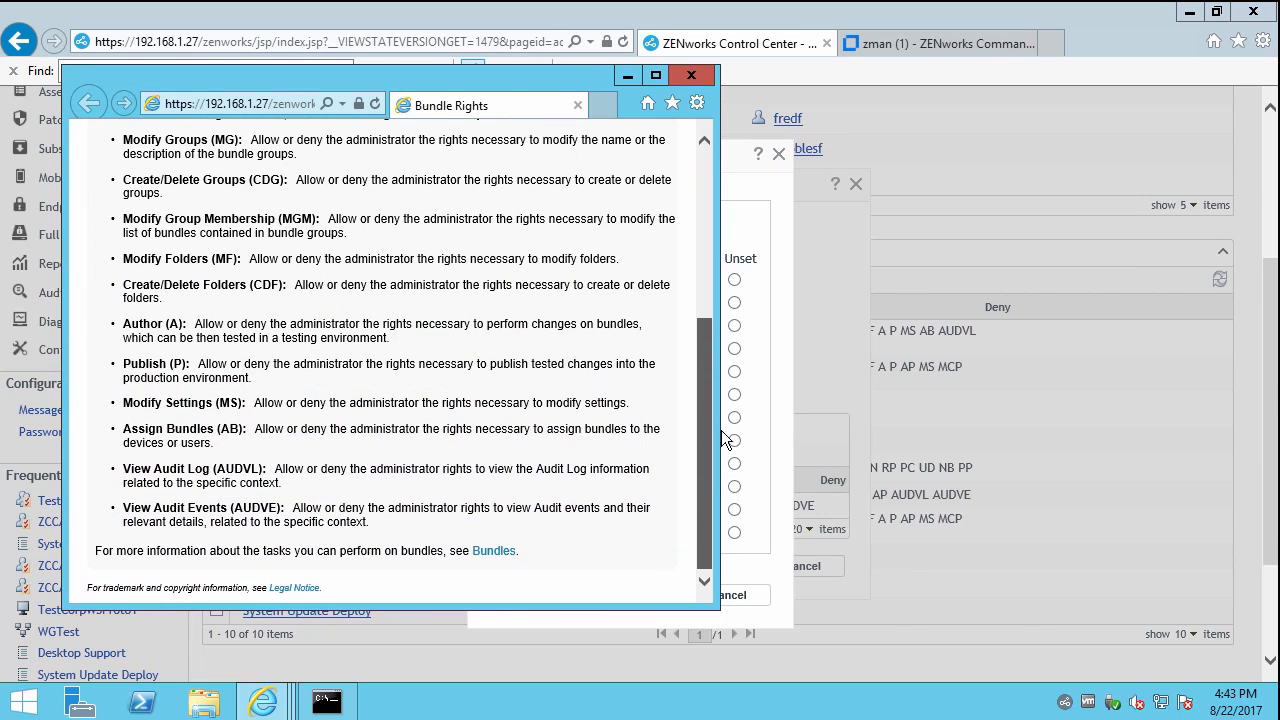
left_click(700, 231)
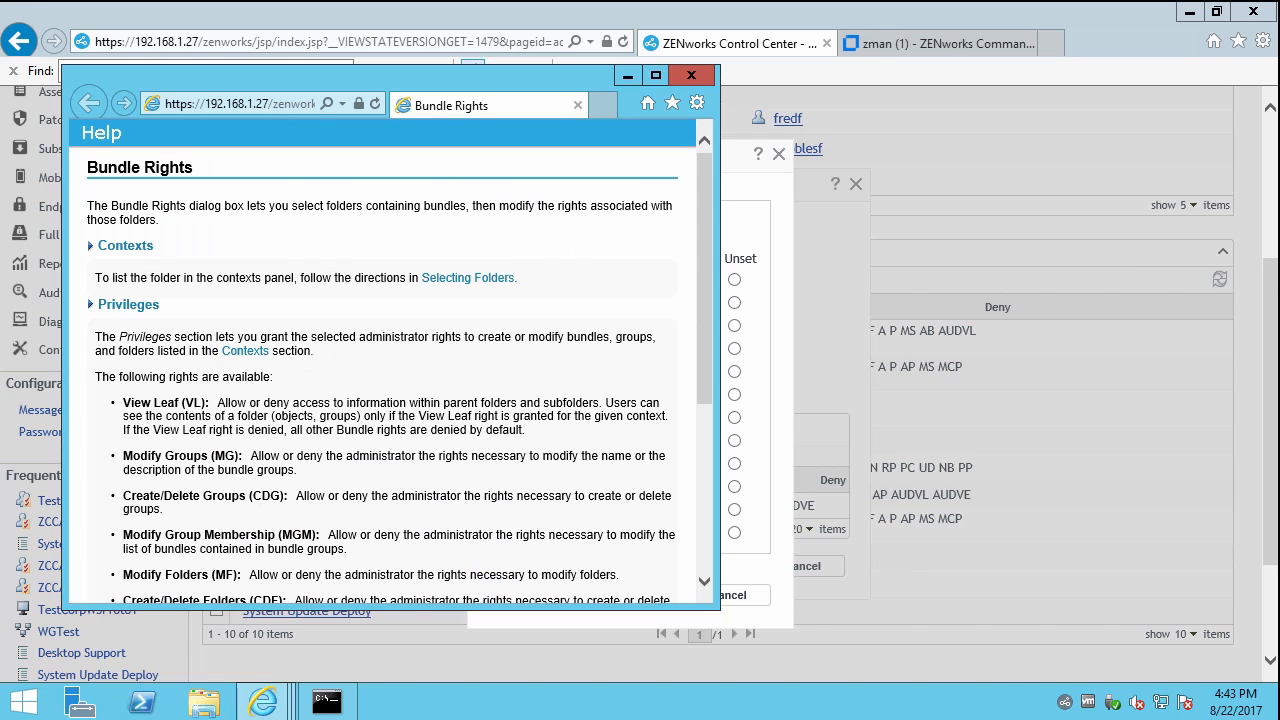
left_click(691, 75)
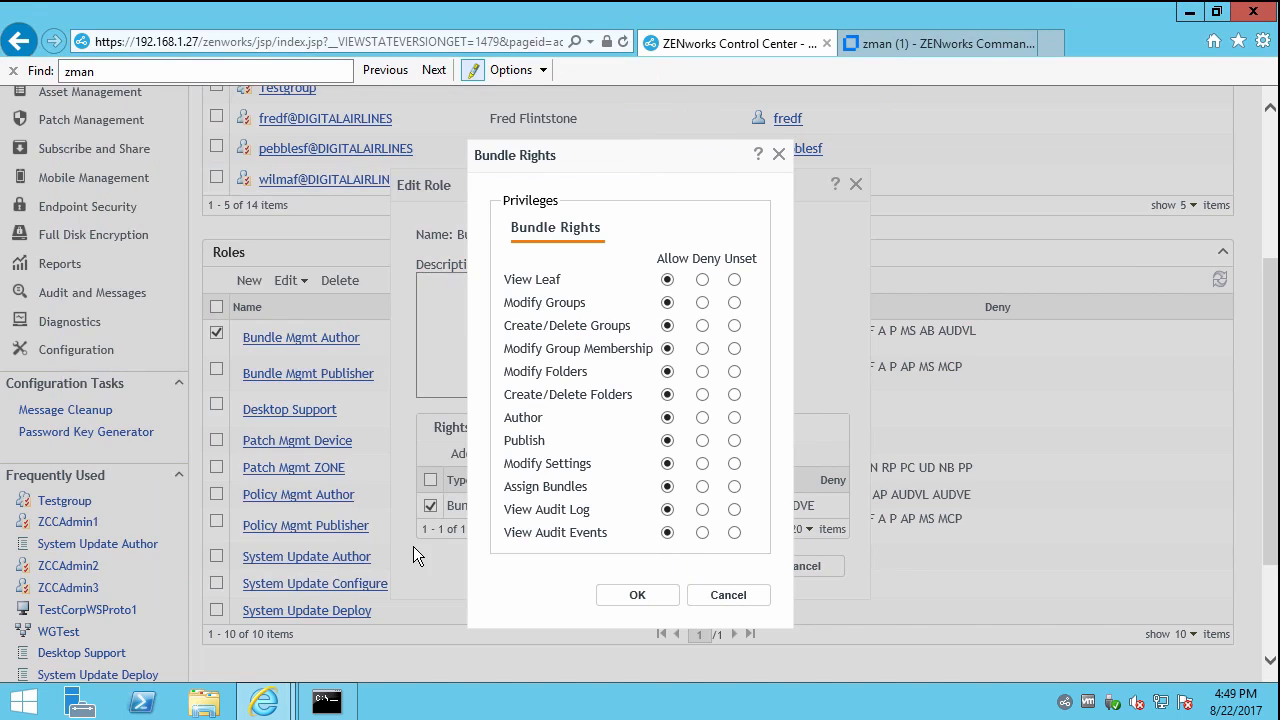
Browse to C:\Program Files (x86)\Novell\ZENworks\logs and open the zman log in Notepad.
left_click(195, 707)
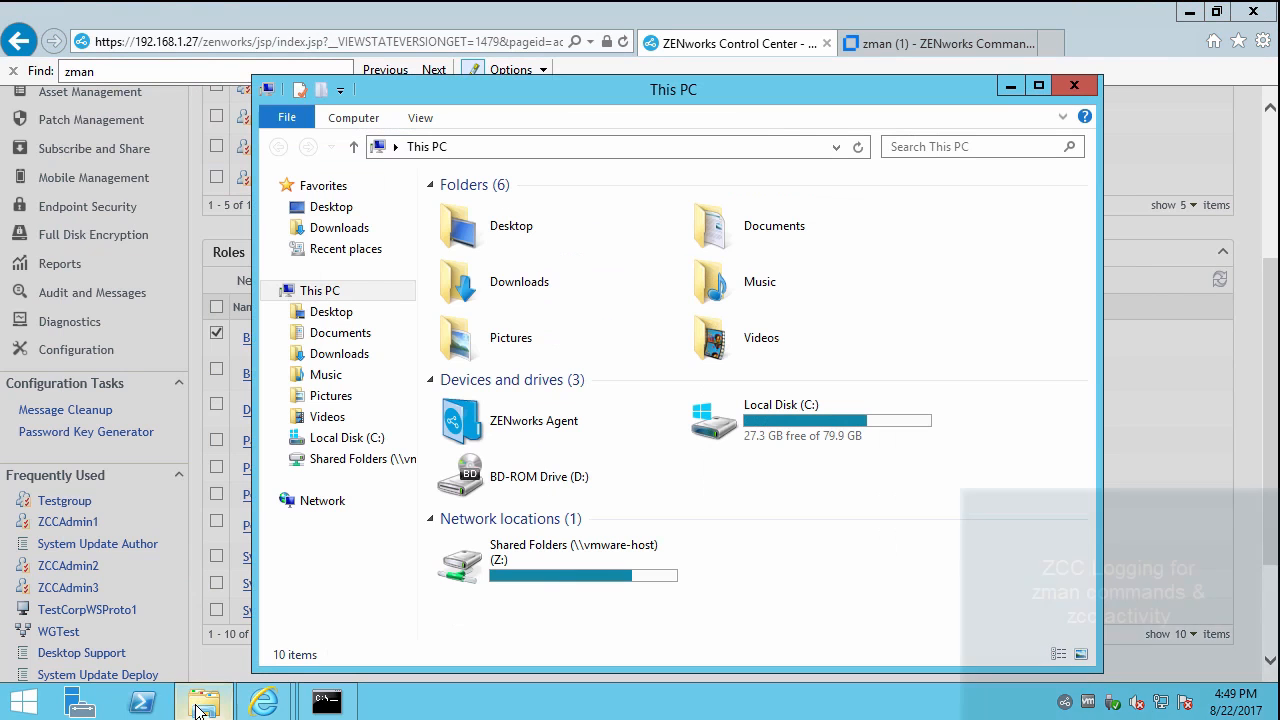
double_click(765, 420)
double_click(500, 250)
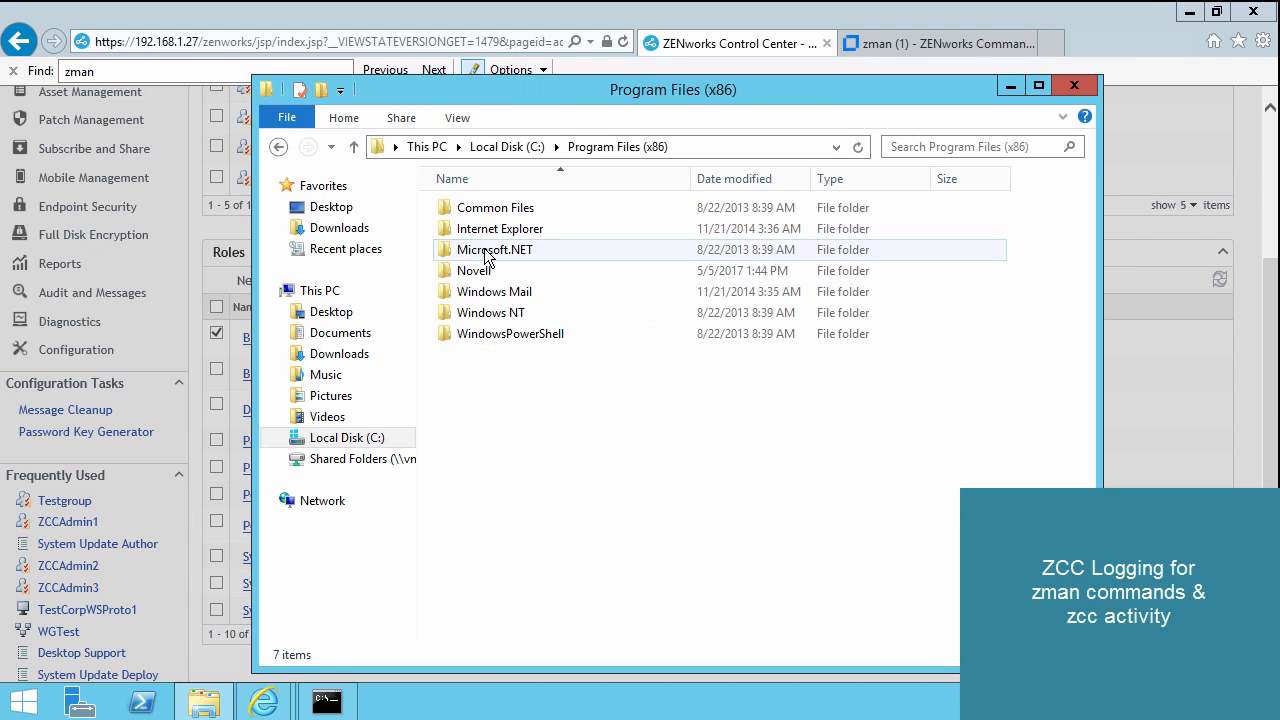
double_click(485, 276)
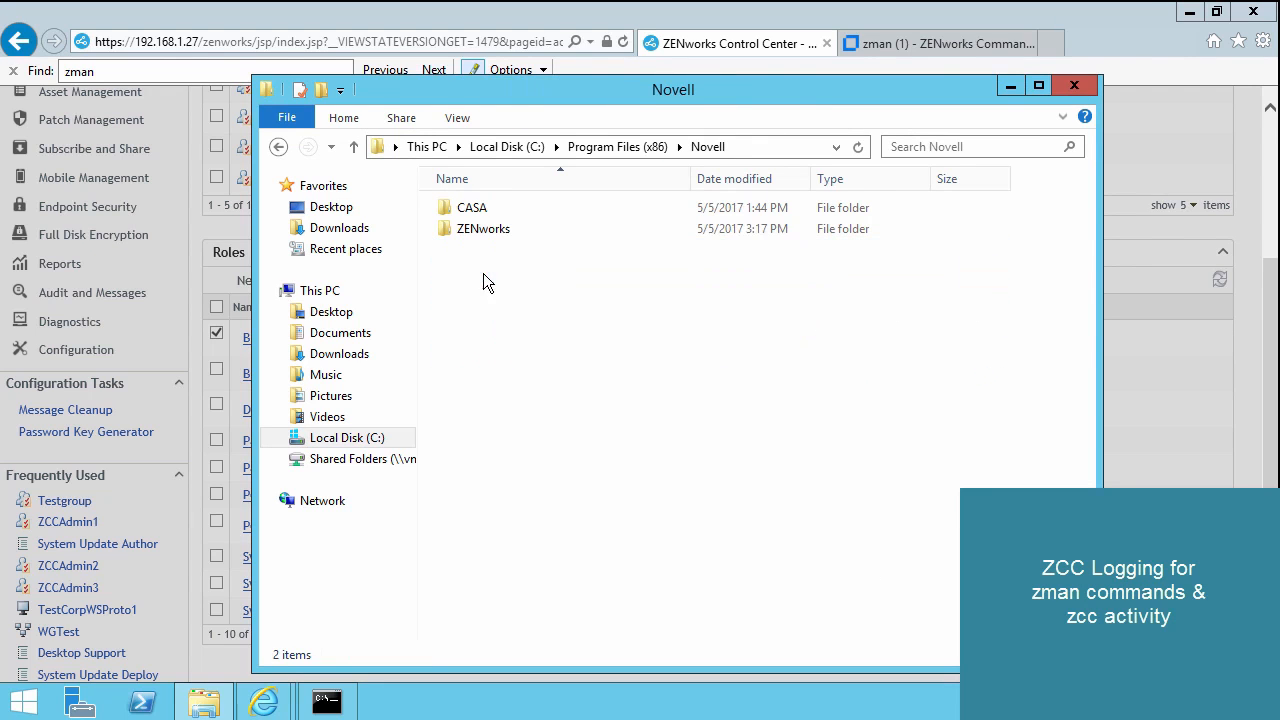
double_click(480, 231)
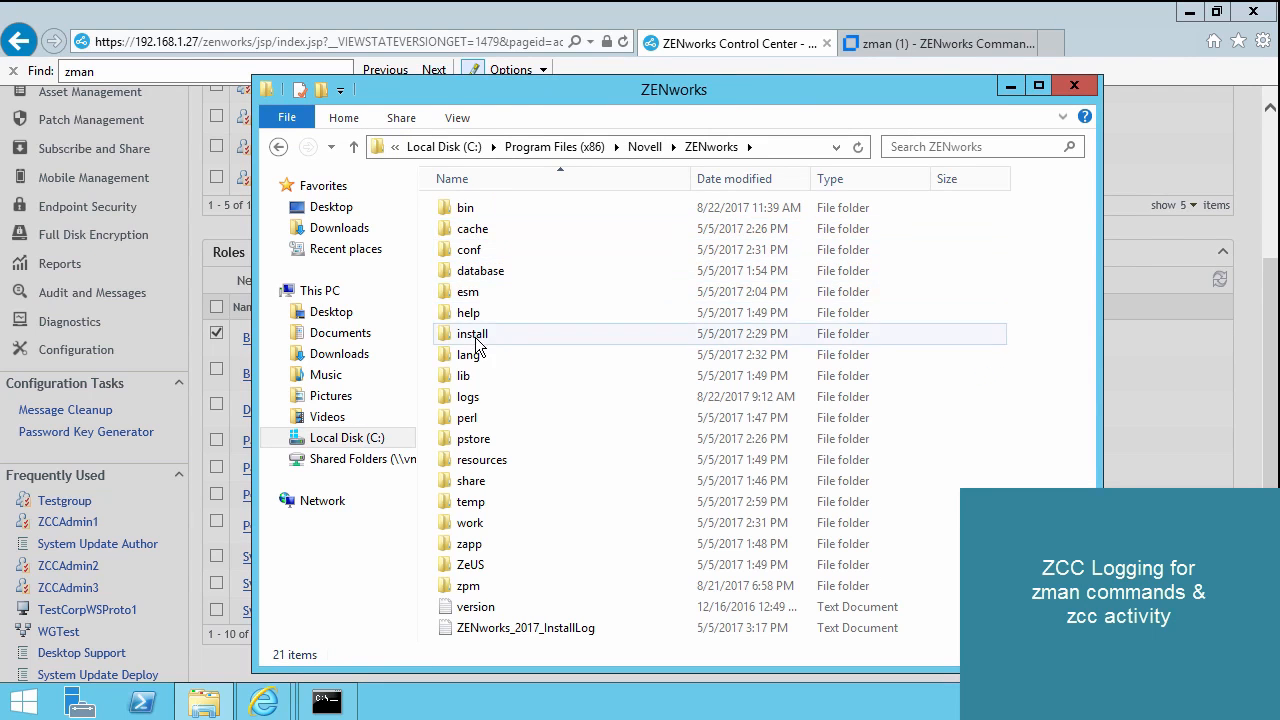
double_click(472, 397)
left_click(537, 510)
scroll(537, 510, "down", 4)
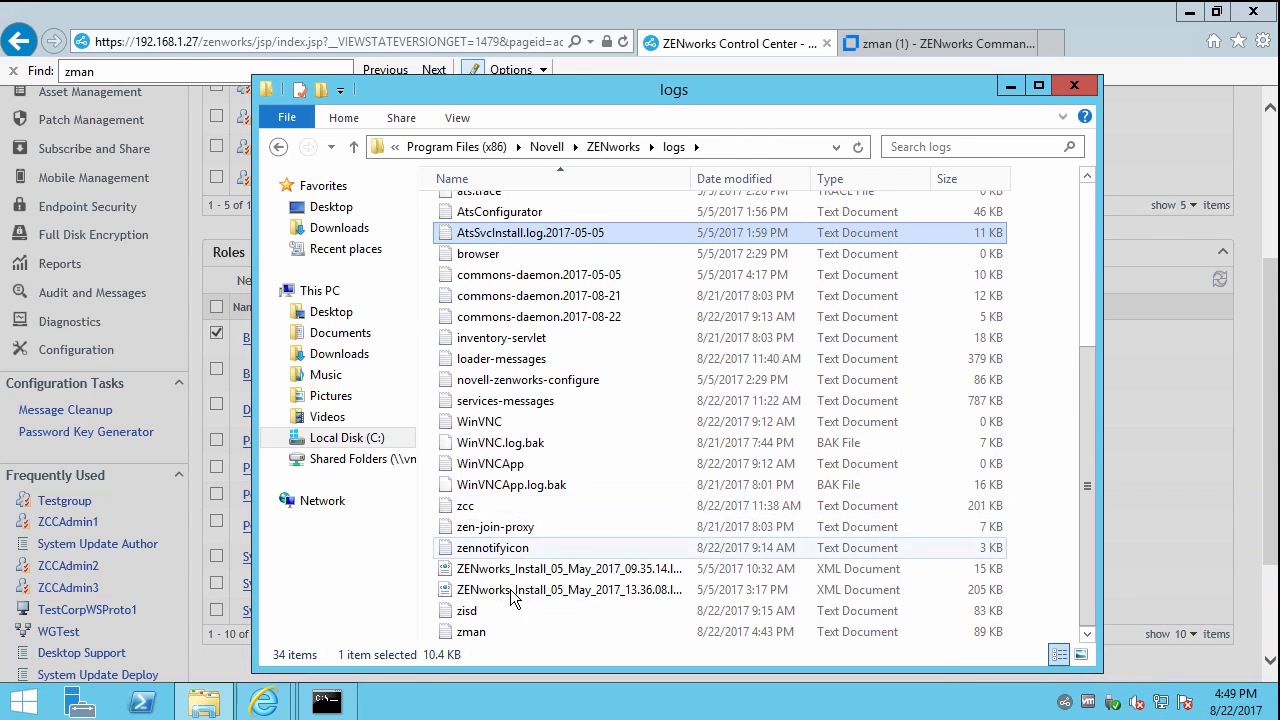
double_click(471, 632)
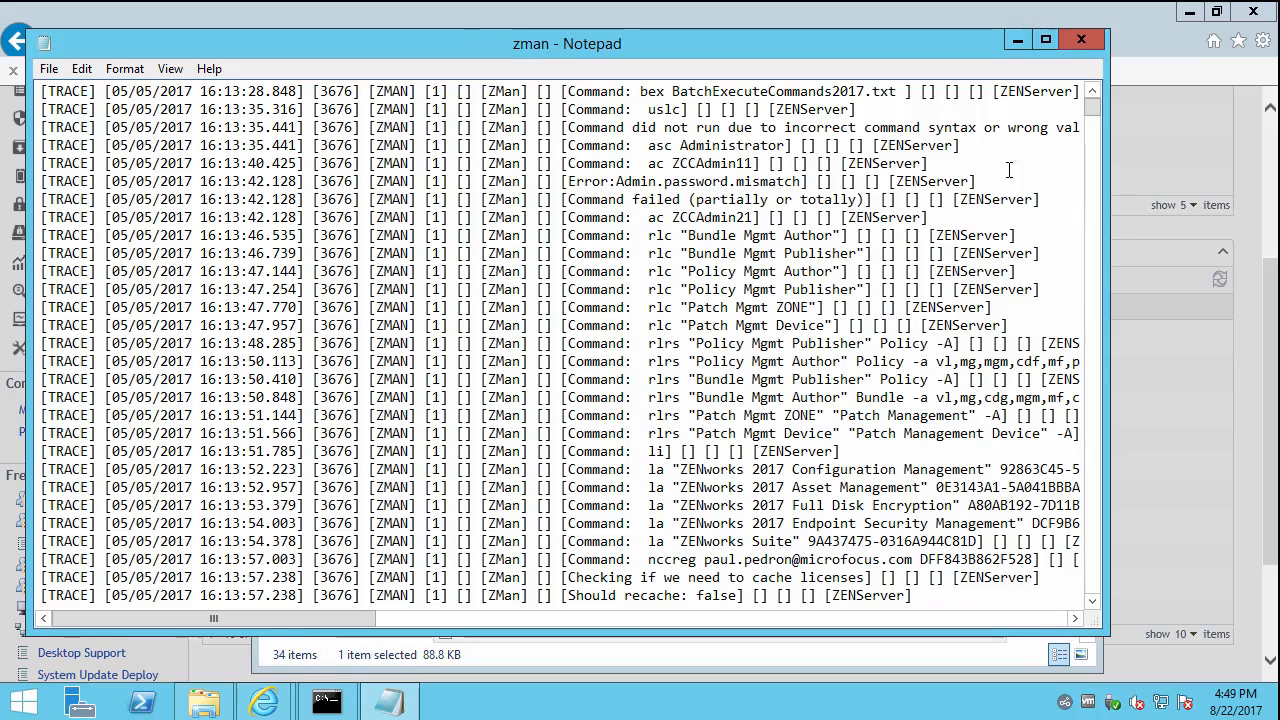
left_click_drag(1095, 115, 1101, 594)
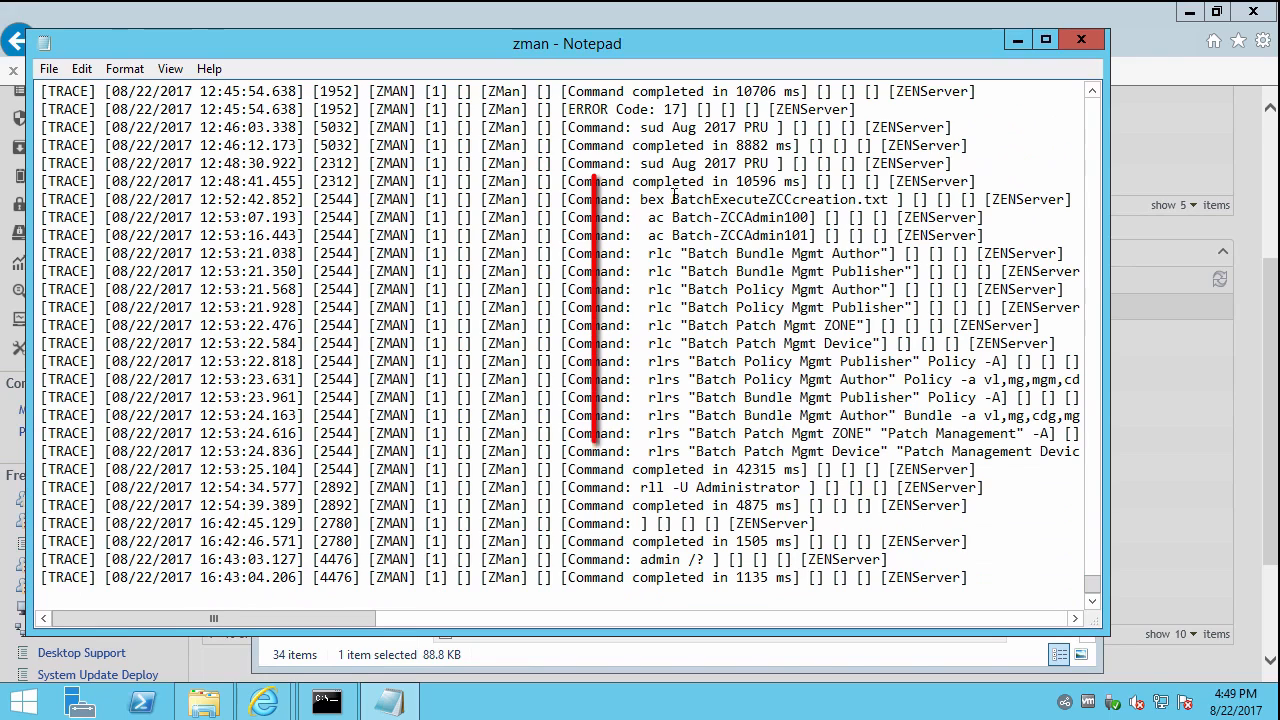
left_click_drag(666, 199, 898, 199)
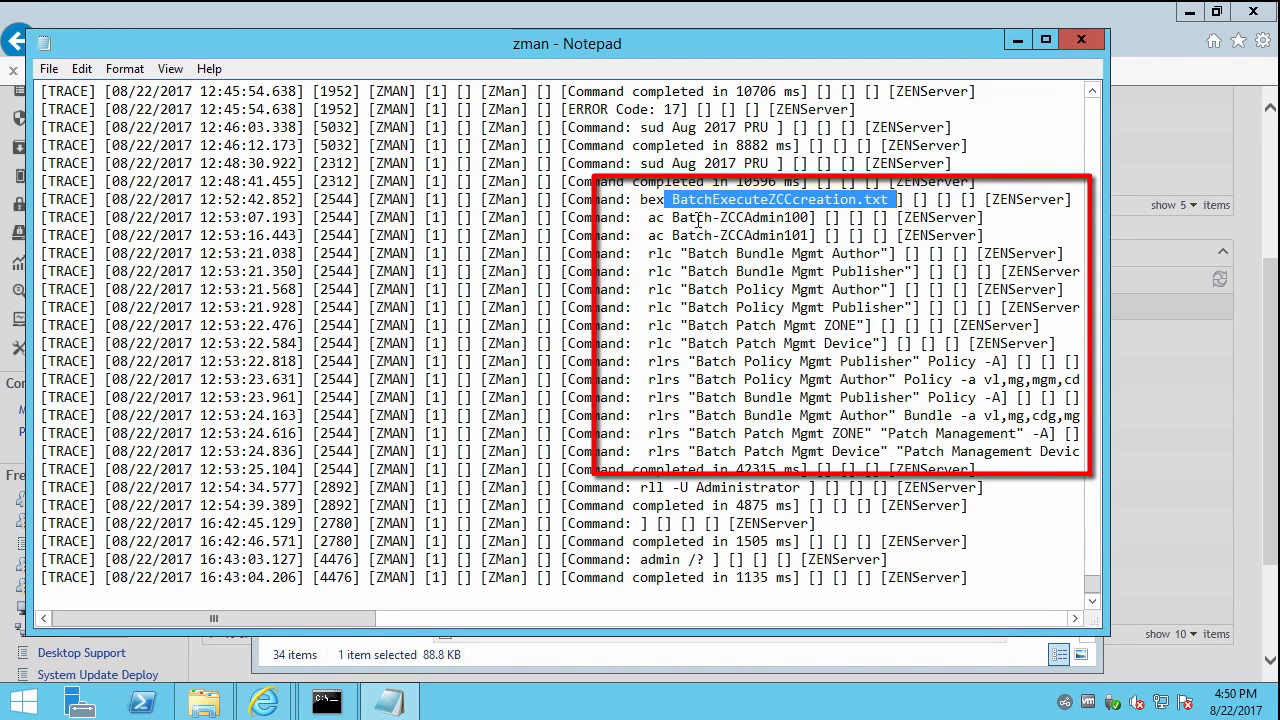
mouse_move(642, 217)
left_mouse_down()
mouse_move(800, 343)
mouse_move(818, 433)
mouse_move(848, 451)
mouse_move(1020, 451)
left_mouse_up()
scroll(775, 316, "up", 1)
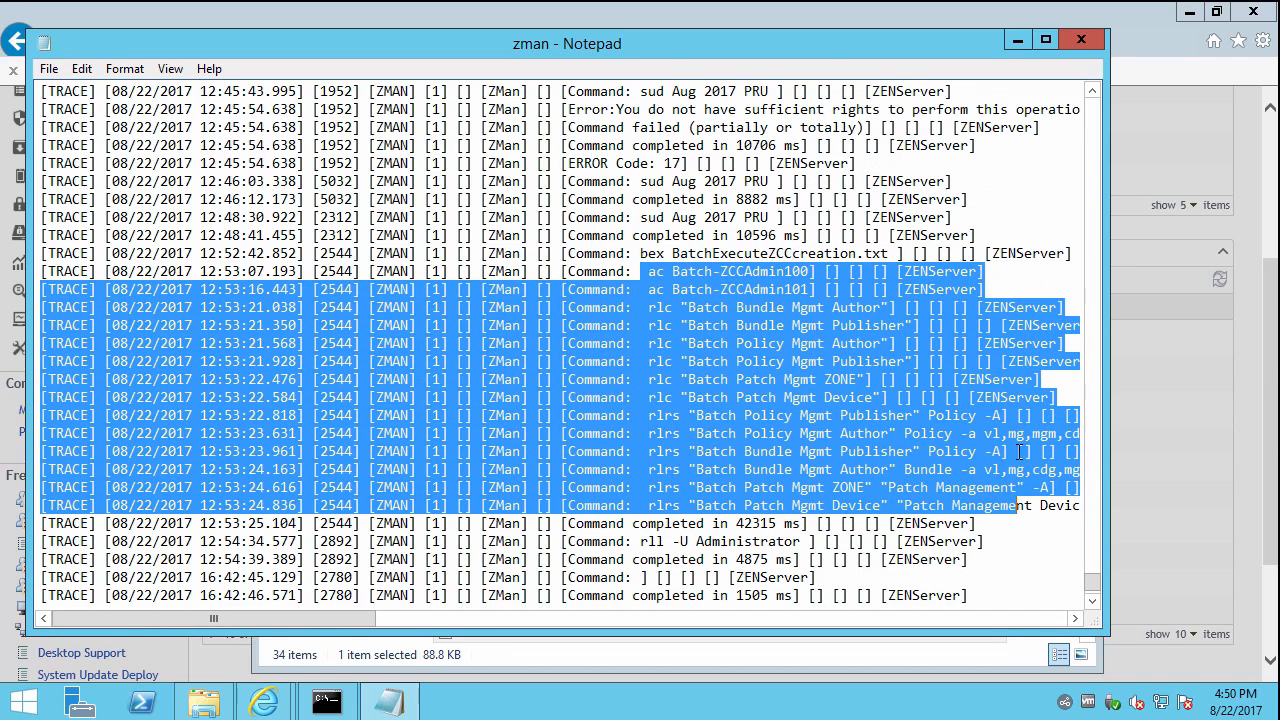
left_click_drag(634, 217, 714, 224)
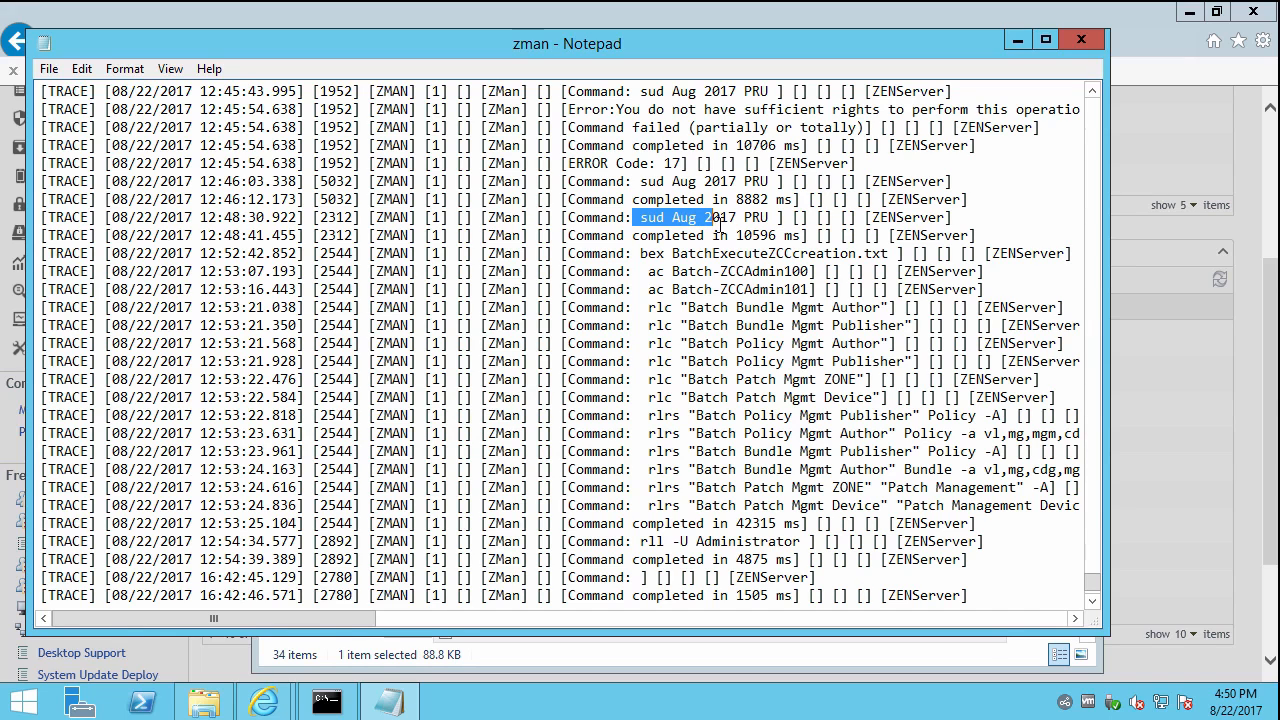
scroll(735, 235, "down", 1)
scroll(735, 235, "up", 2)
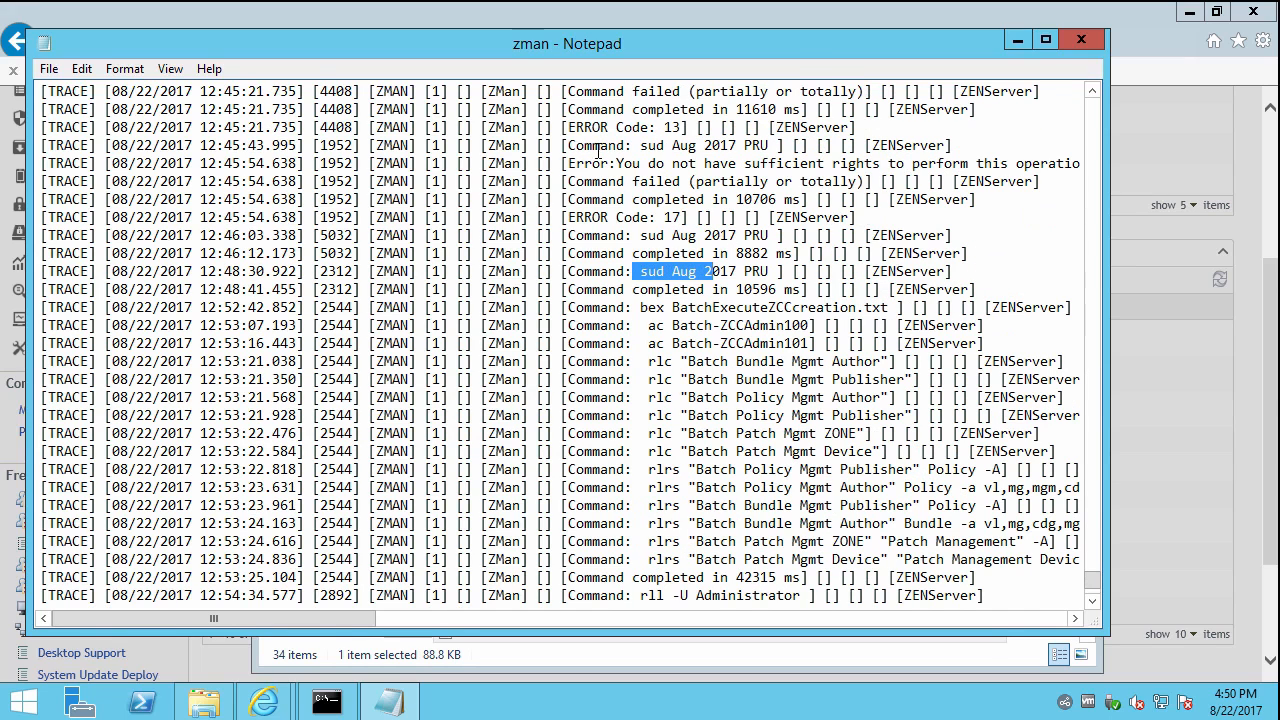
left_click_drag(568, 127, 712, 128)
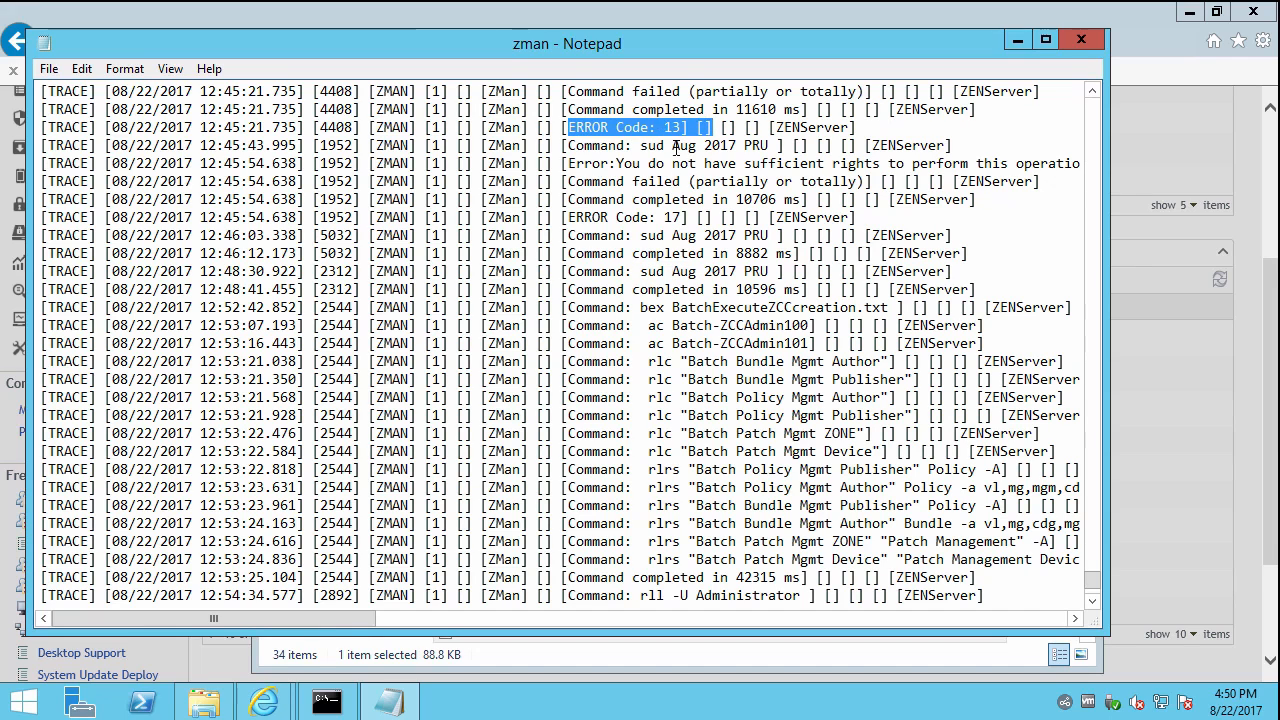
left_click_drag(621, 110, 704, 109)
left_click_drag(628, 92, 680, 92)
scroll(745, 400, "down", 2)
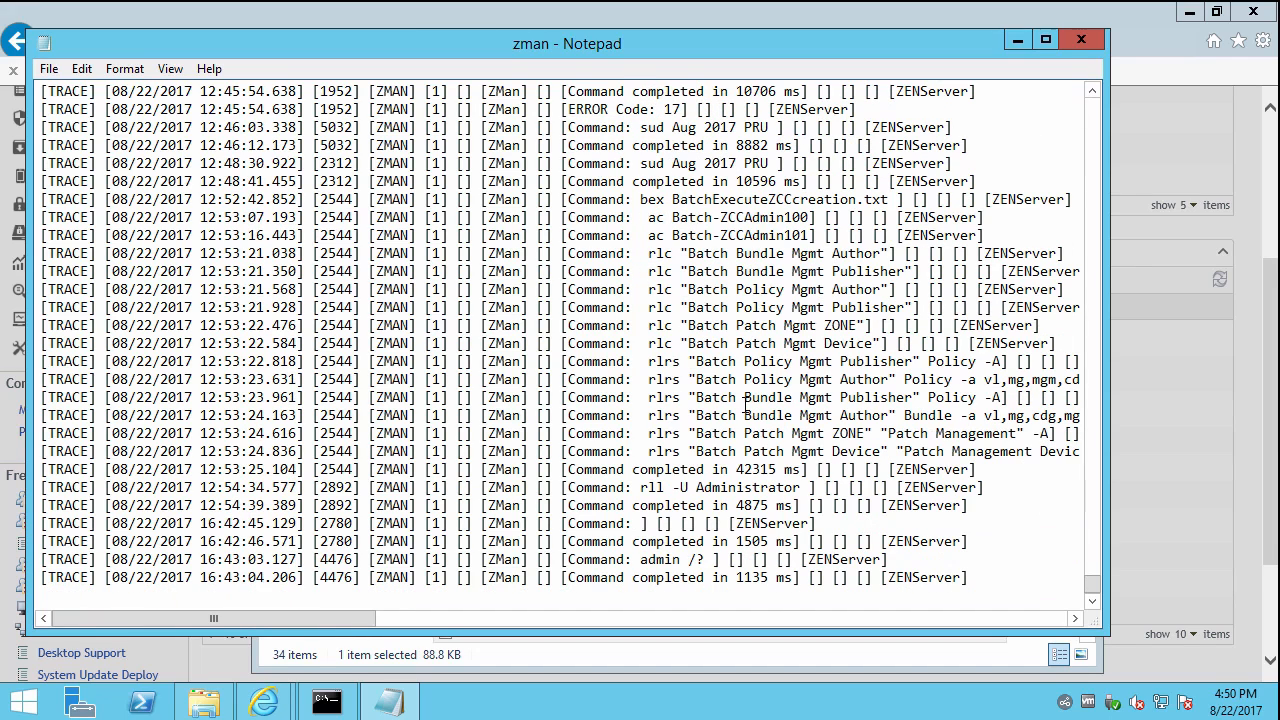
Close the zman log and open the zcc log, jumping to its end.
left_click(1081, 40)
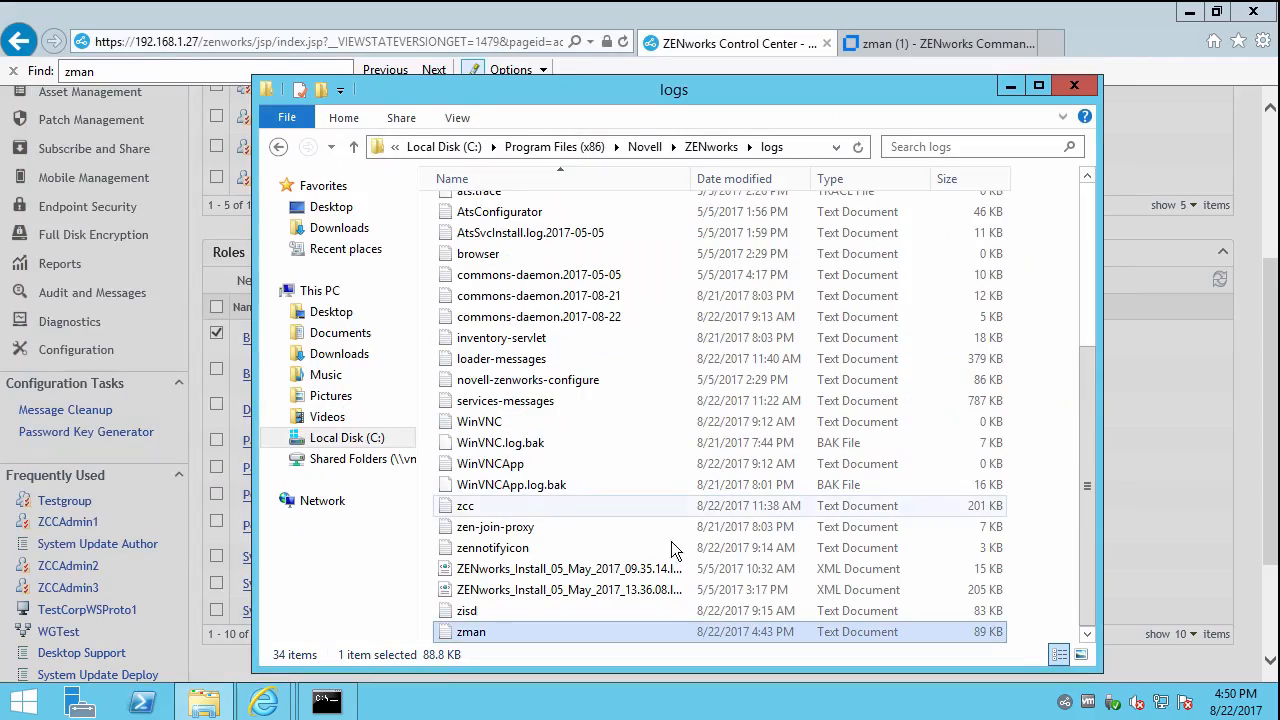
double_click(560, 508)
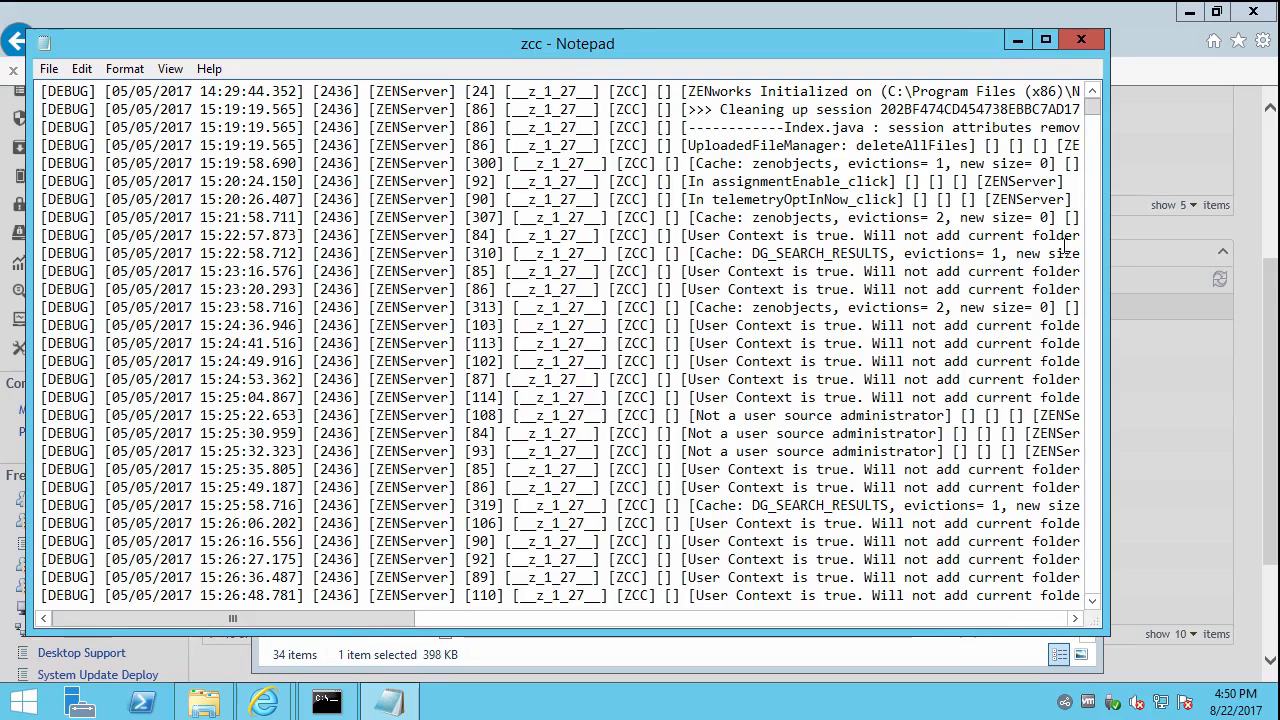
left_click_drag(1092, 105, 1104, 607)
left_click_drag(400, 619, 565, 630)
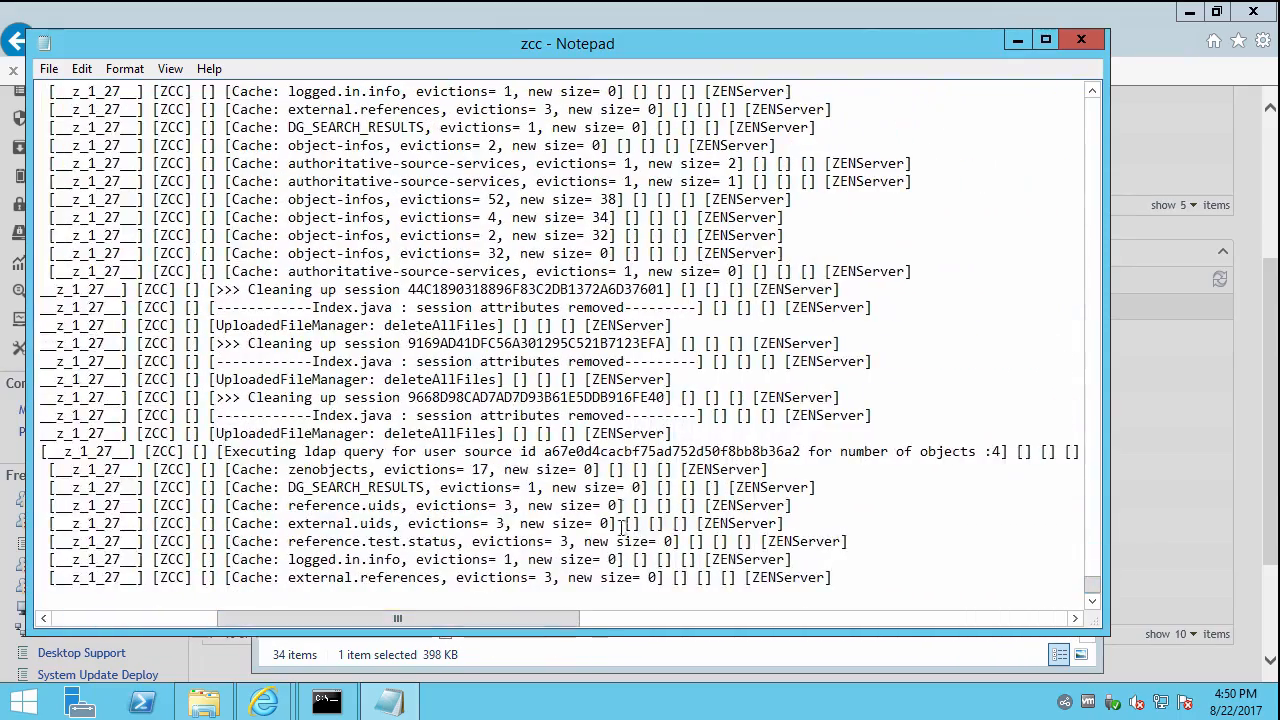
Scroll back through the zcc log's cache and LDAP DEBUG entries, then close it.
scroll(469, 335, "up", 3)
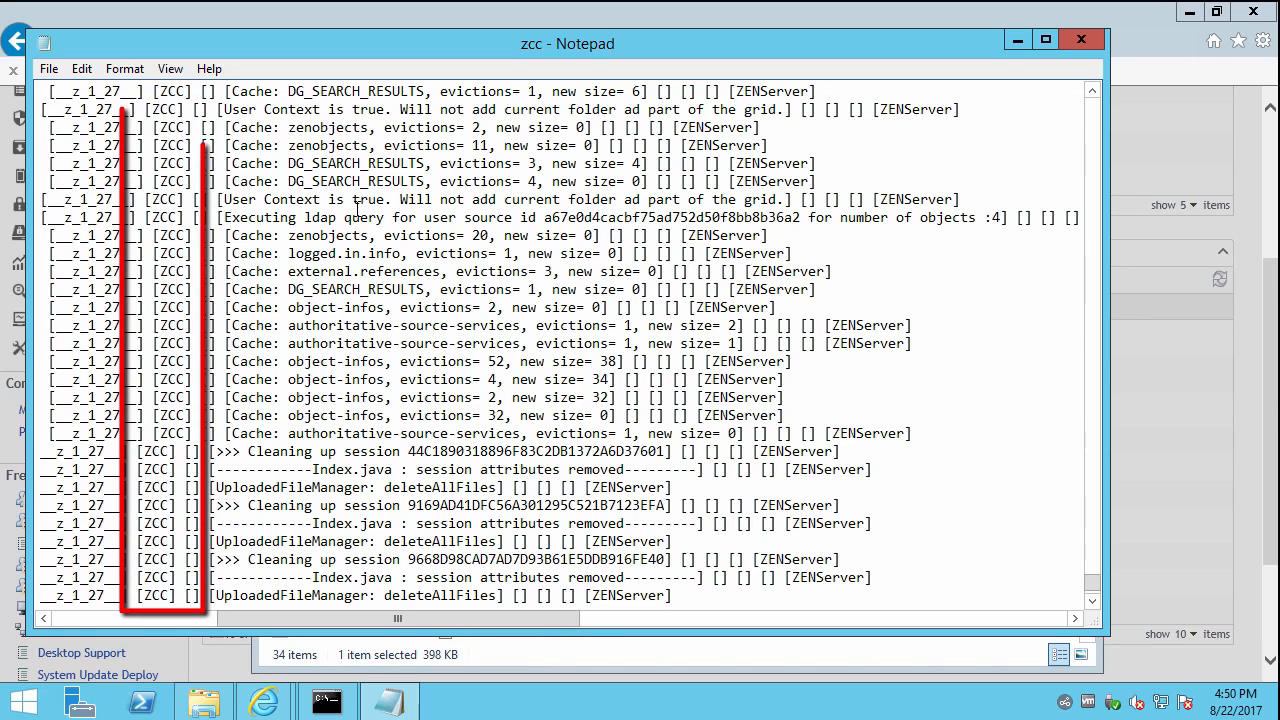
mouse_move(530, 200)
left_mouse_down()
mouse_move(369, 199)
mouse_move(632, 183)
left_mouse_up()
scroll(373, 186, "up", 4)
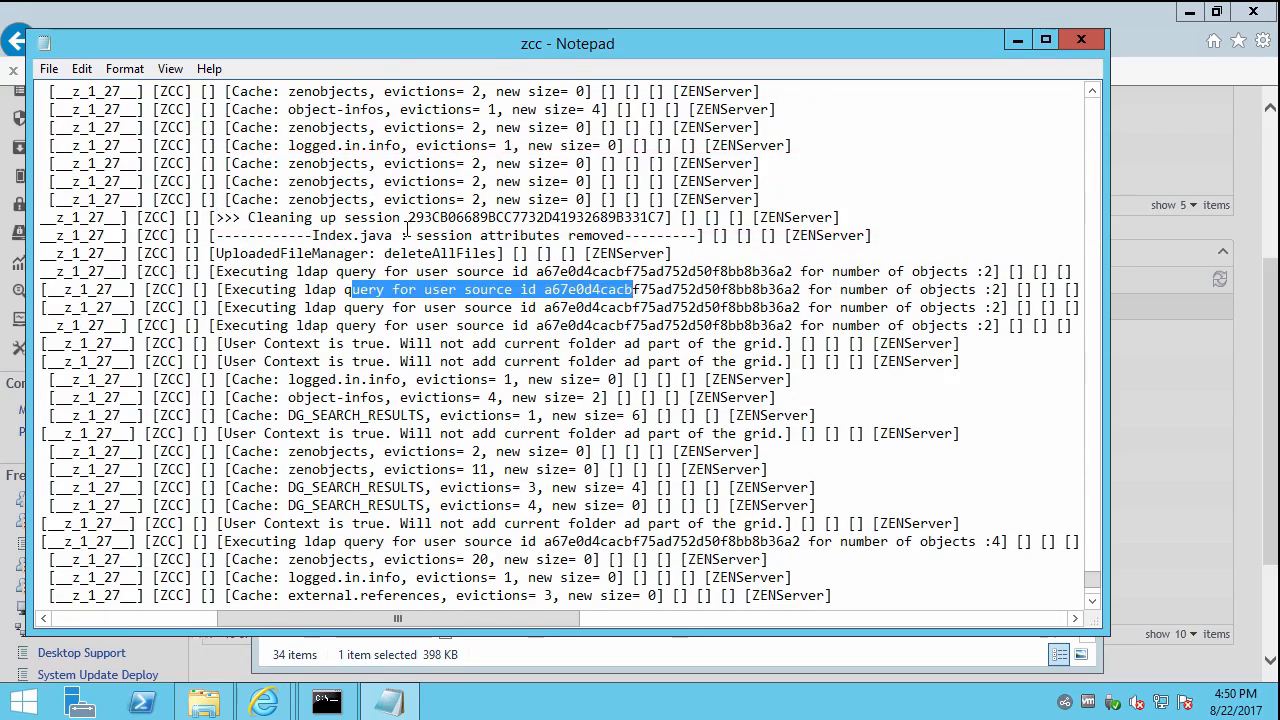
scroll(407, 232, "up", 7)
scroll(407, 232, "up", 8)
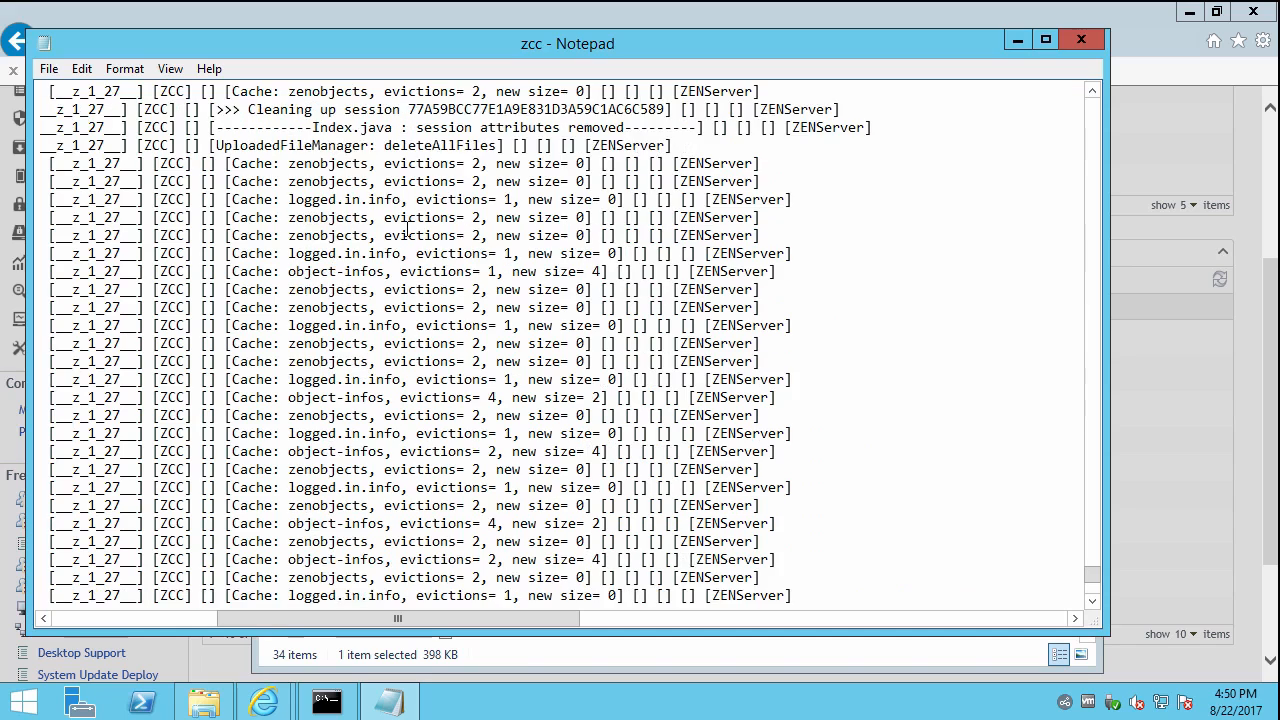
scroll(407, 232, "up", 2)
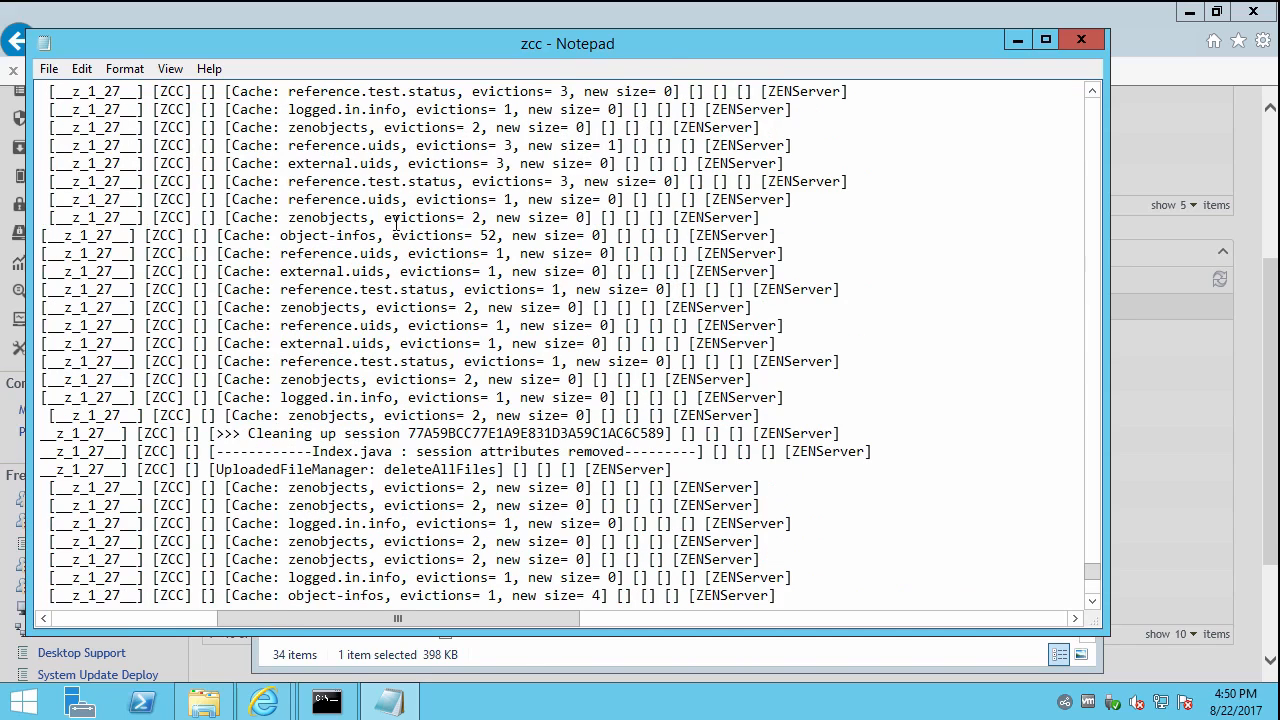
scroll(567, 142, "up", 2)
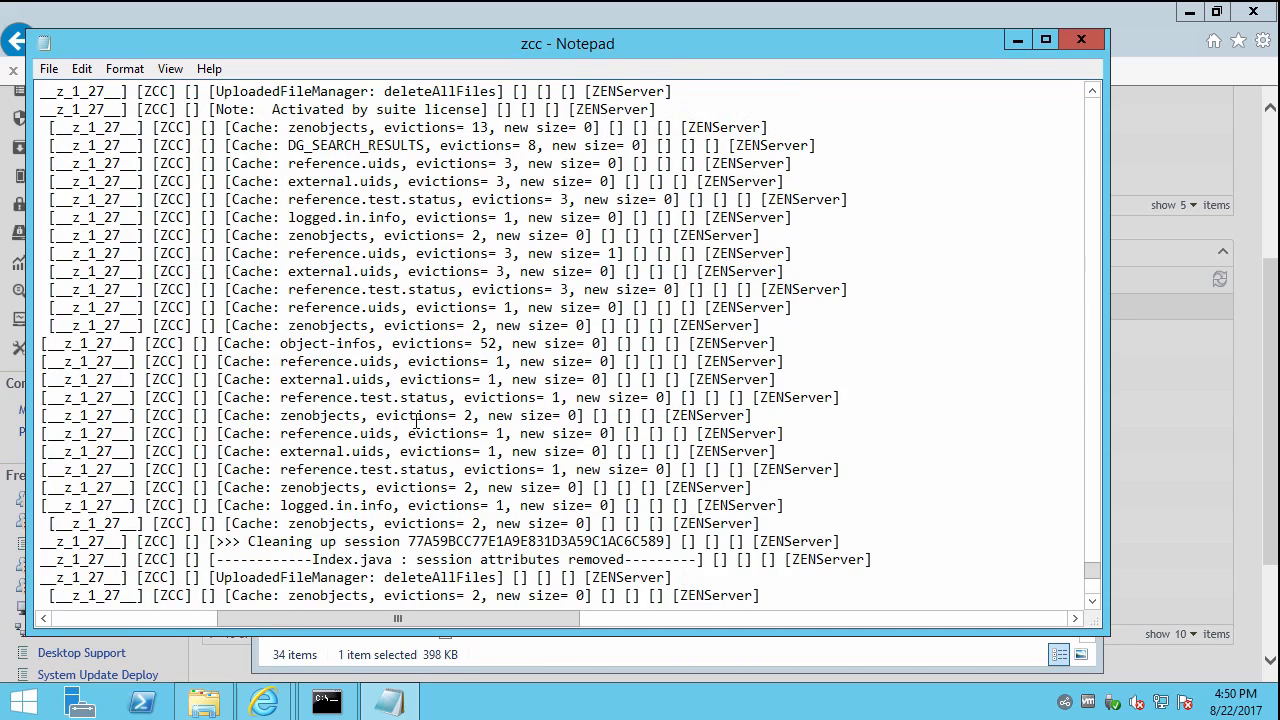
left_click_drag(348, 615, 64, 620)
left_click(1090, 38)
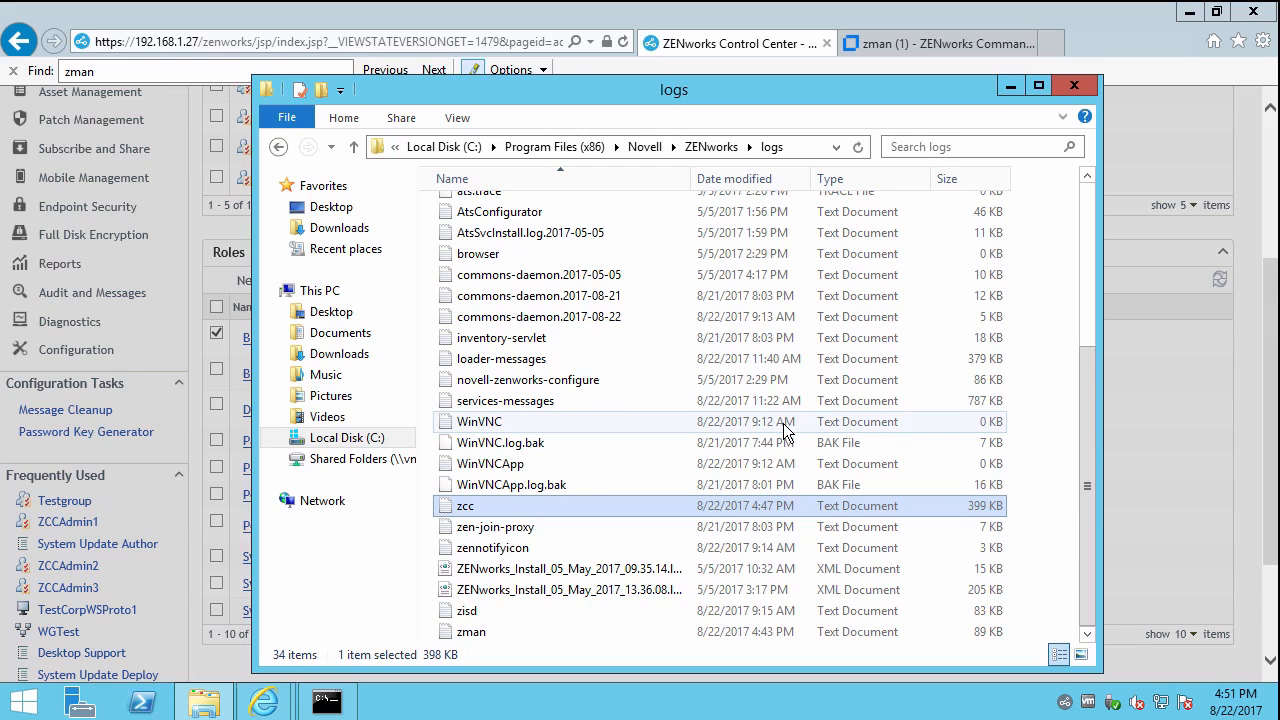
Open the services-messages log and jump to its latest entries.
double_click(505, 400)
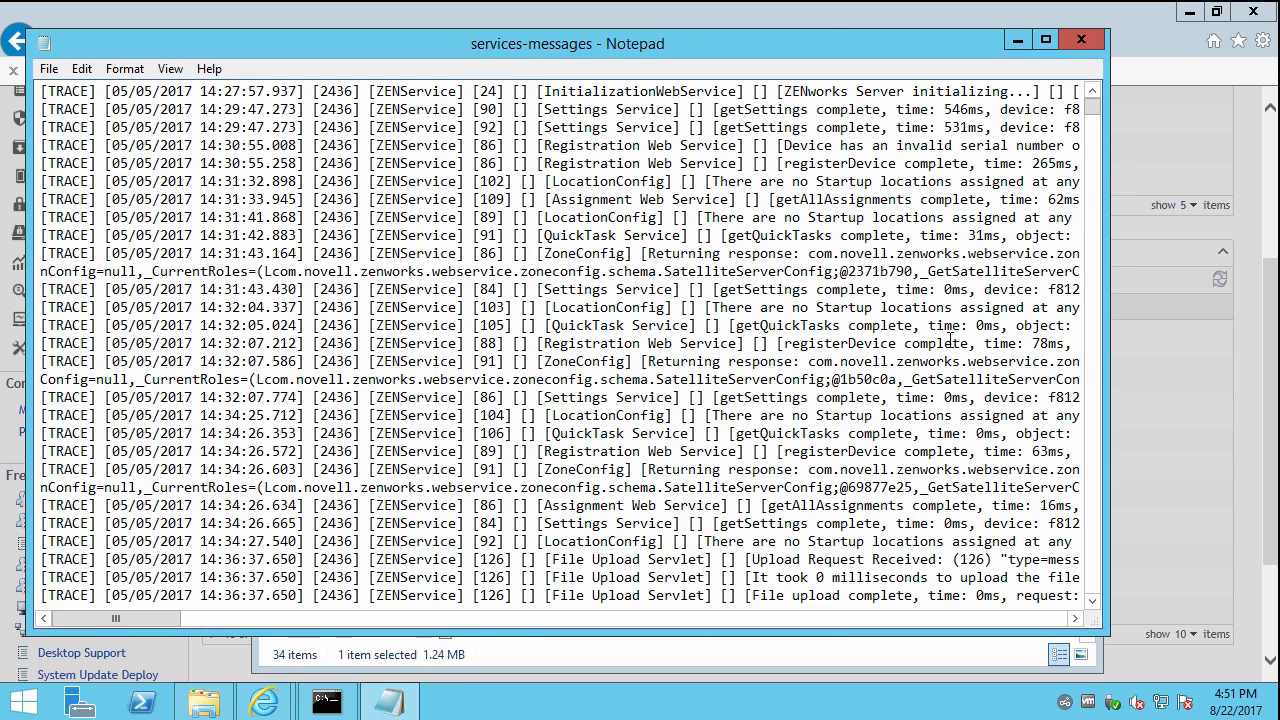
left_click_drag(1093, 117, 1099, 589)
left_click_drag(146, 618, 224, 618)
scroll(370, 515, "up", 3)
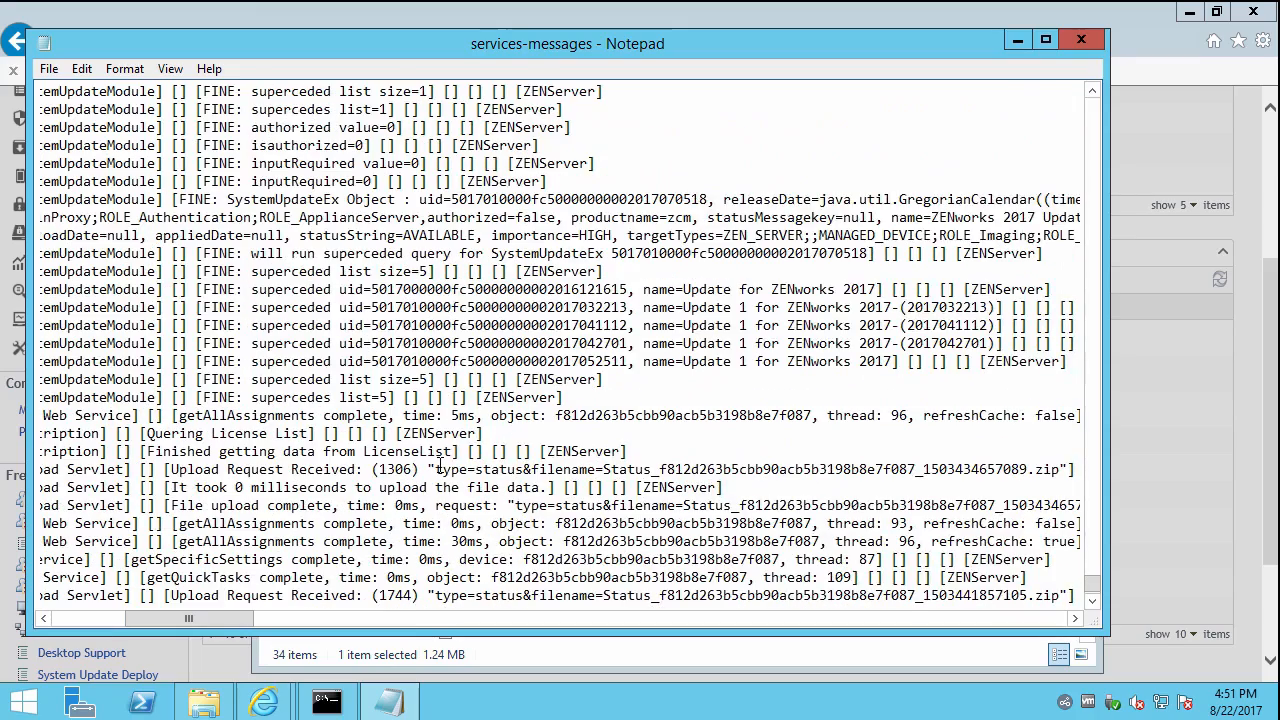
scroll(440, 468, "up", 2)
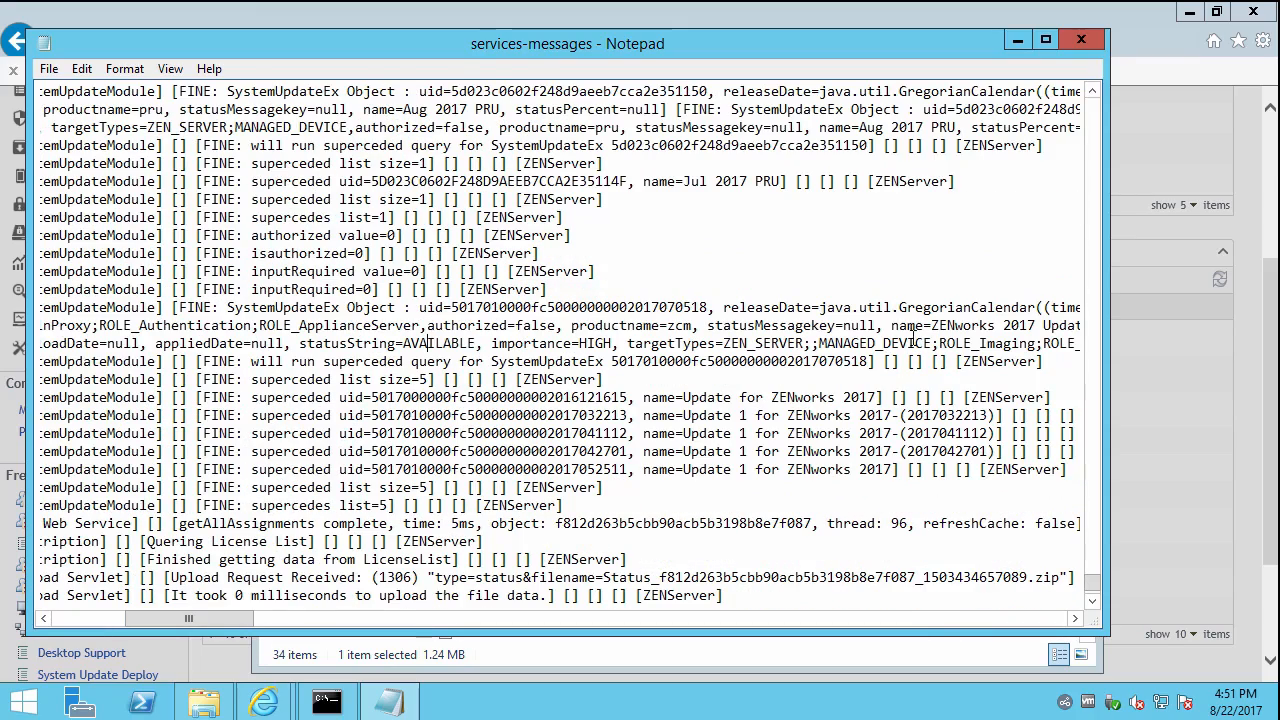
Highlight the update entry's role list and the ZENworks 2017 Update 1 entry.
left_click_drag(978, 343, 938, 343)
left_click(517, 343)
scroll(520, 341, "up", 4)
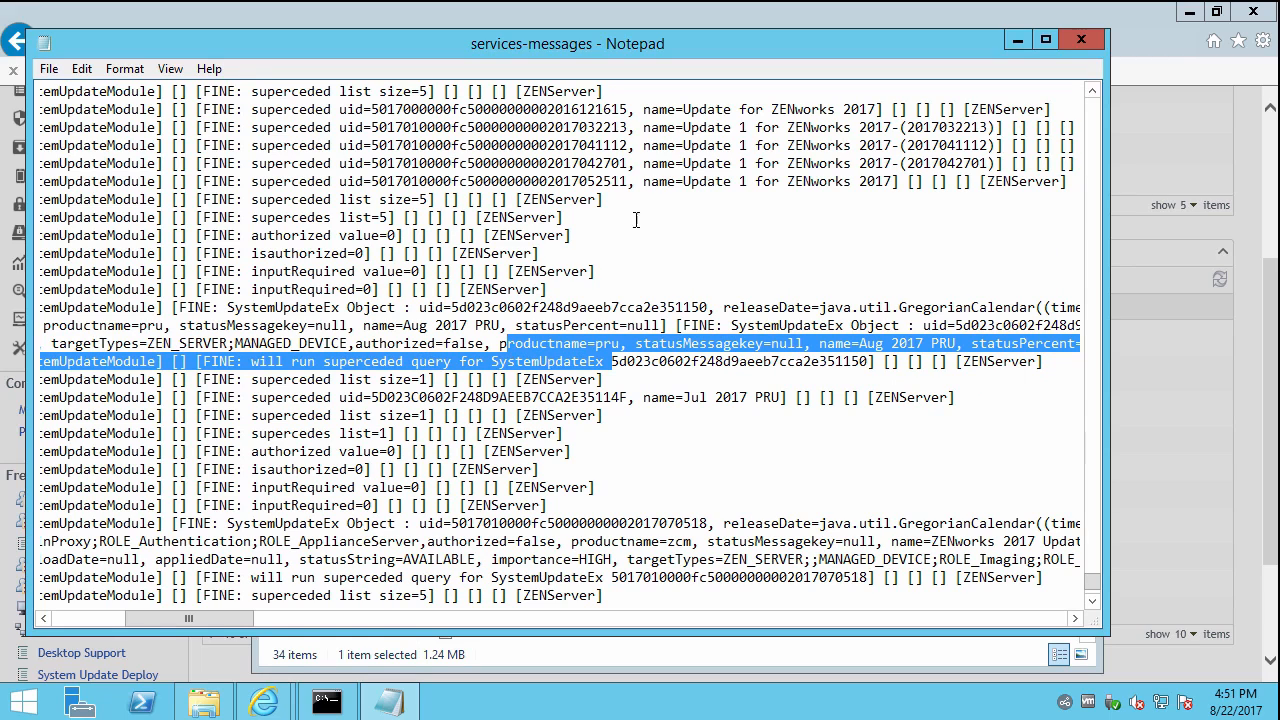
left_click_drag(933, 127, 645, 127)
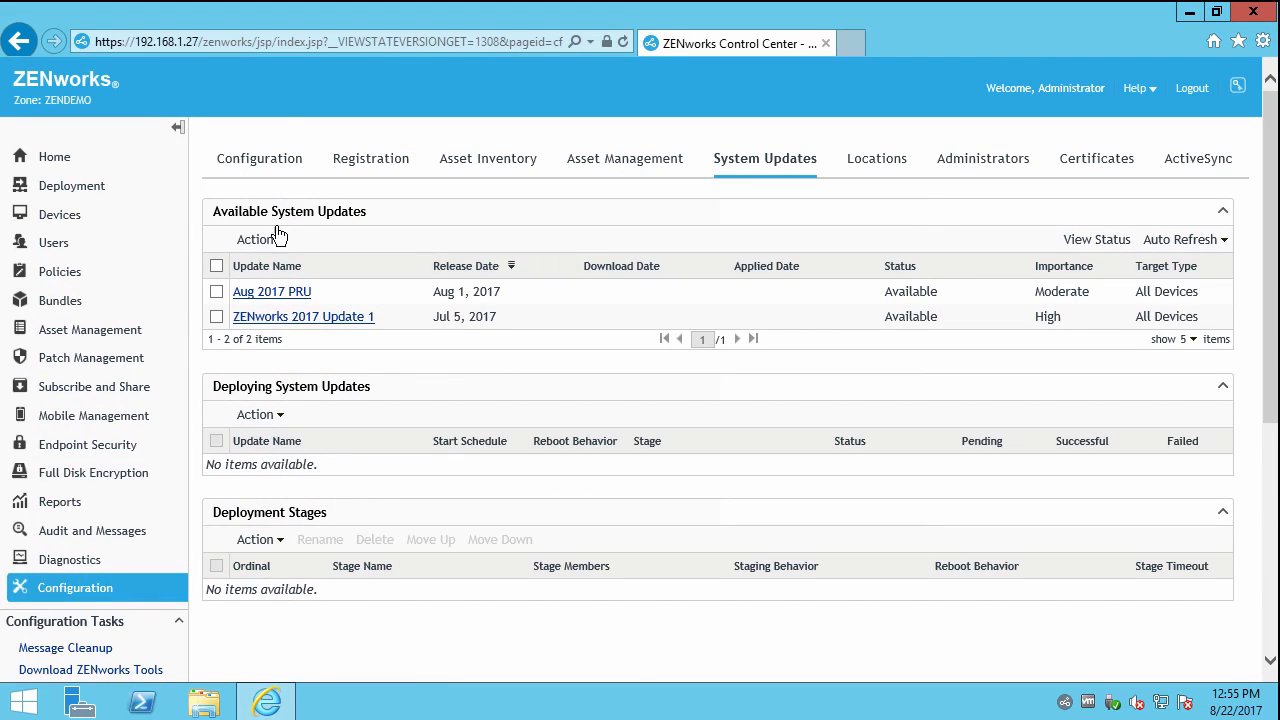
View the contents of the Devices > Workstations > Test folder.
left_click(70, 218)
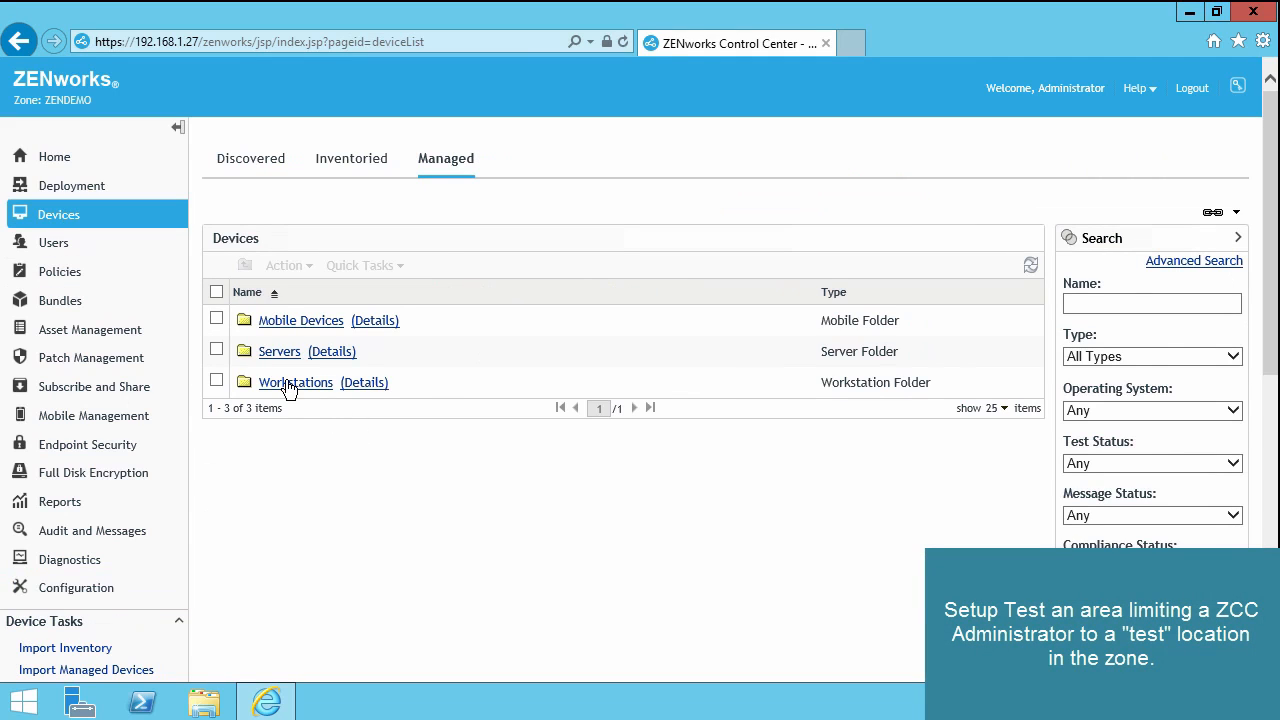
left_click(290, 384)
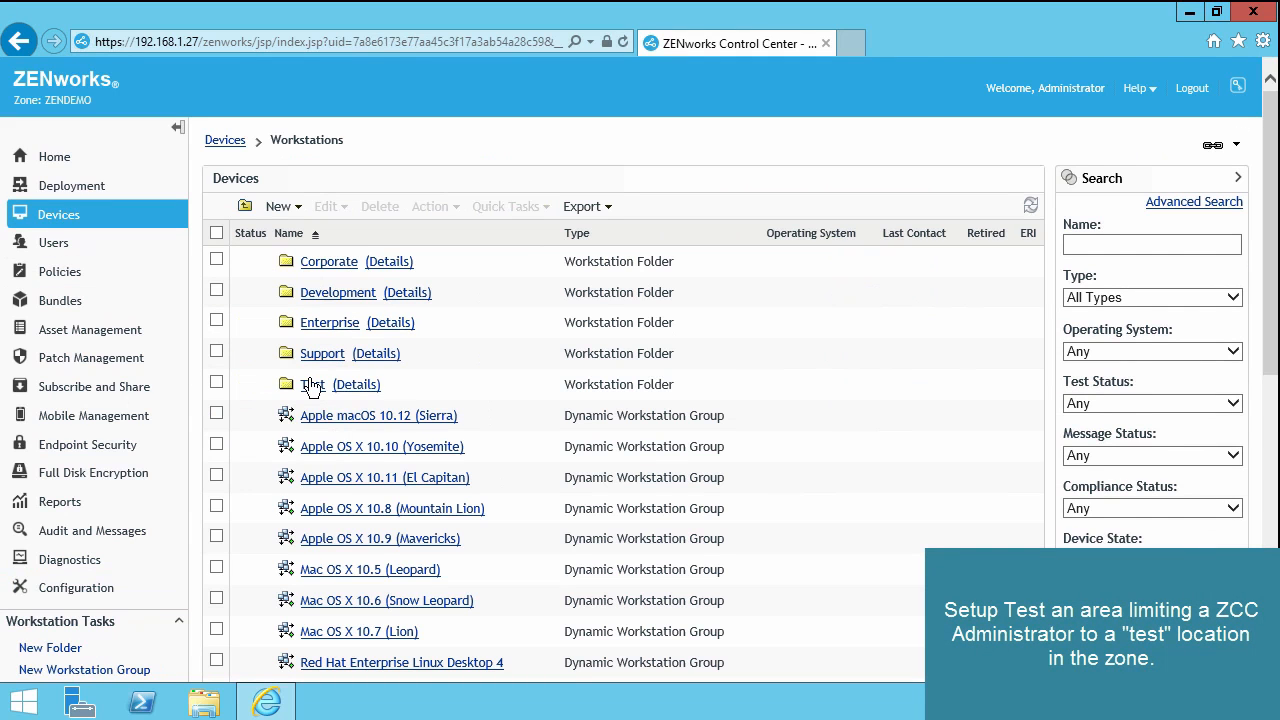
left_click(313, 386)
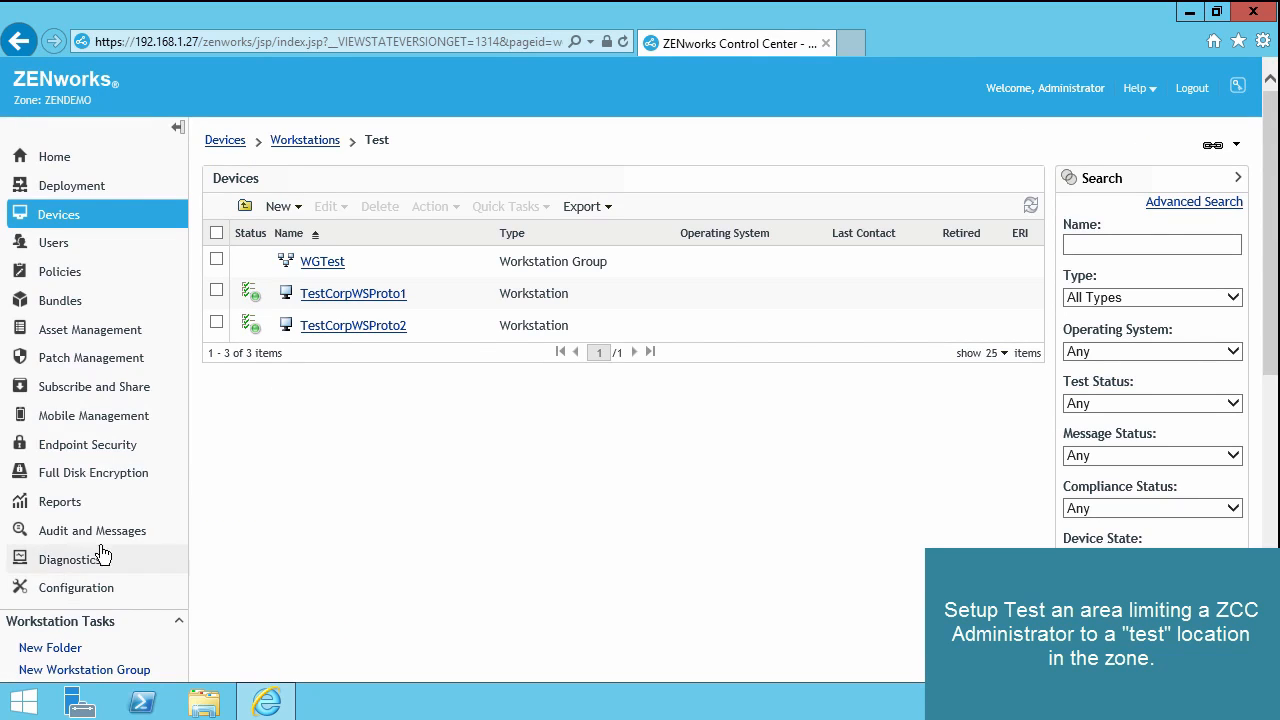
View the empty Bundles TEST > Pauls Workspace folder and its New options, then go to Configuration.
left_click(68, 303)
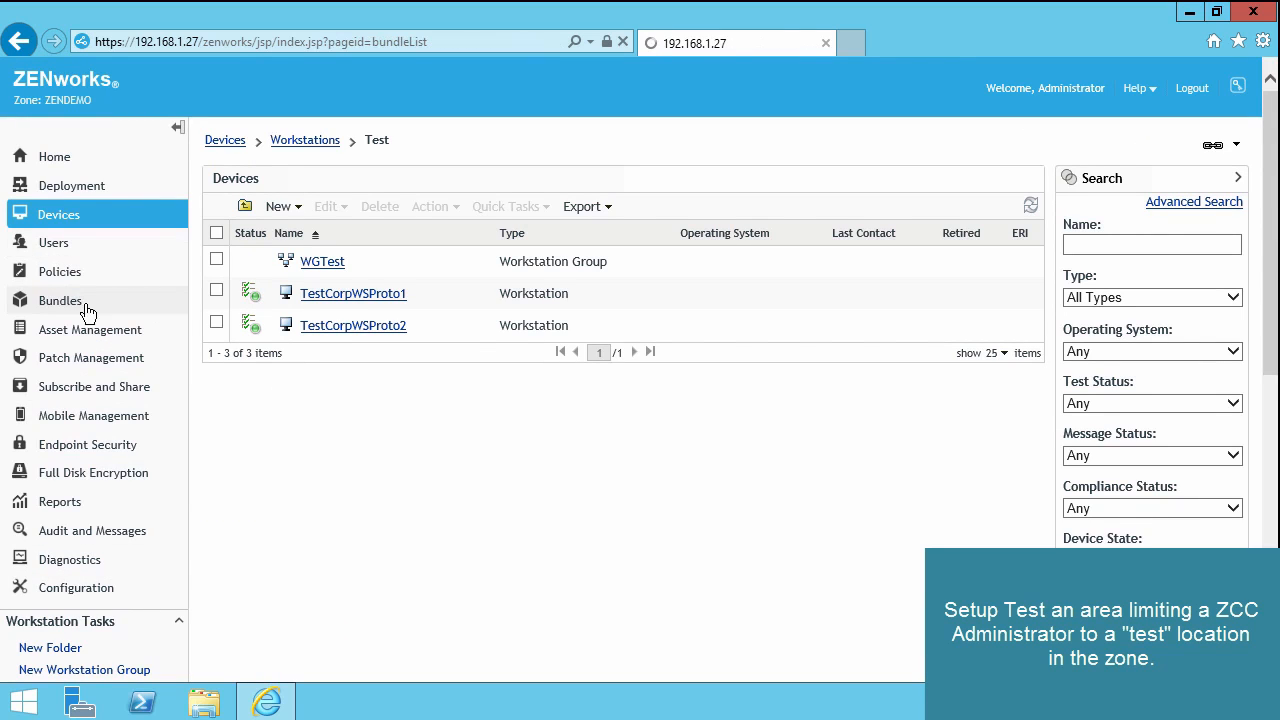
left_click(316, 472)
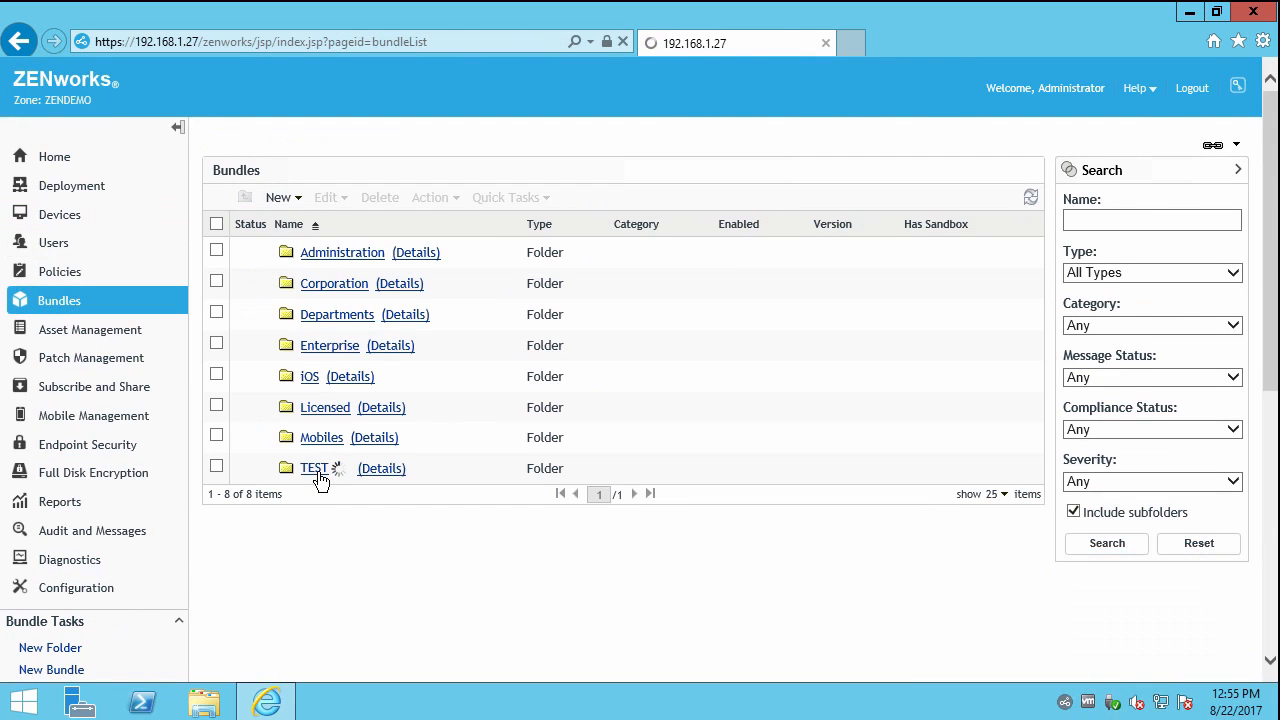
left_click(337, 263)
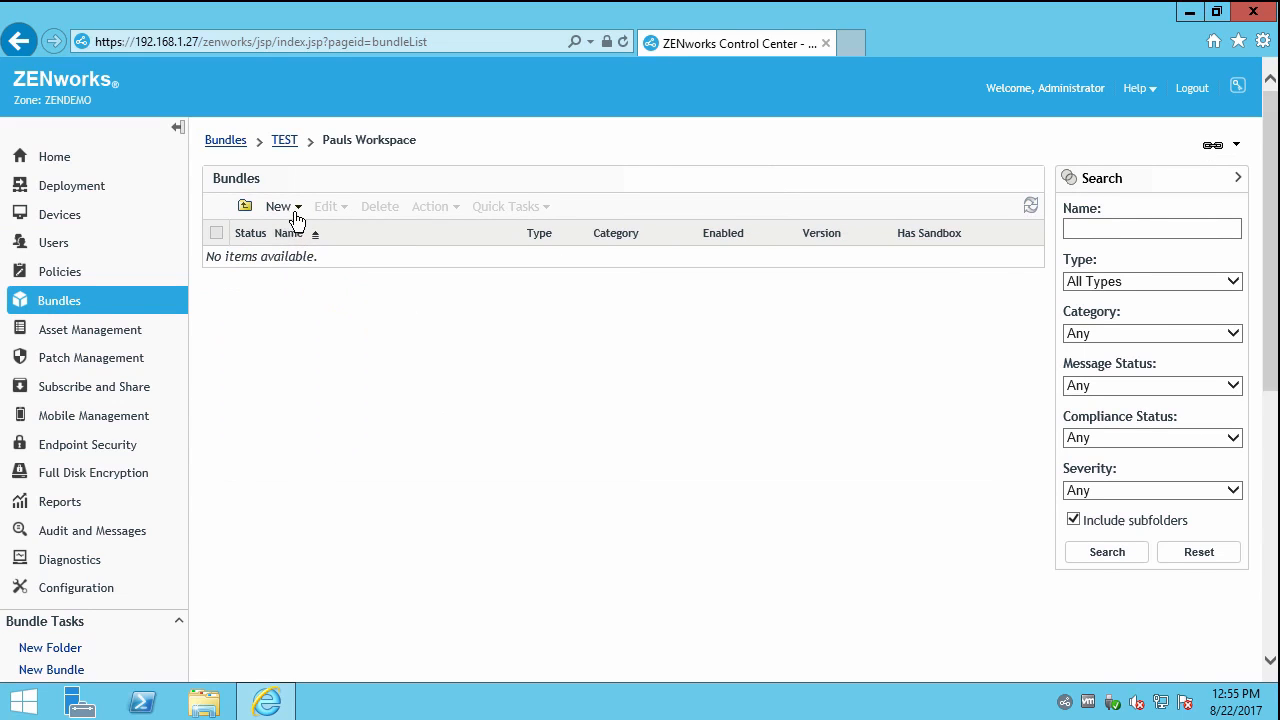
left_click(301, 215)
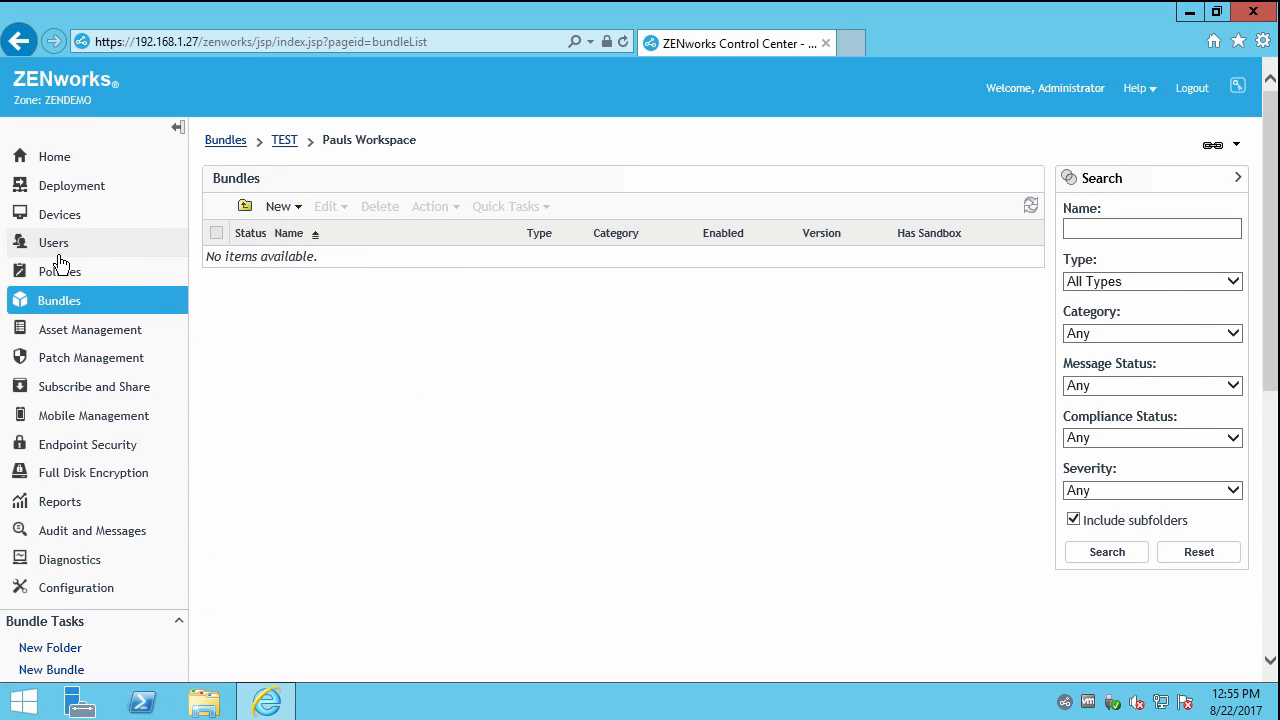
left_click(94, 590)
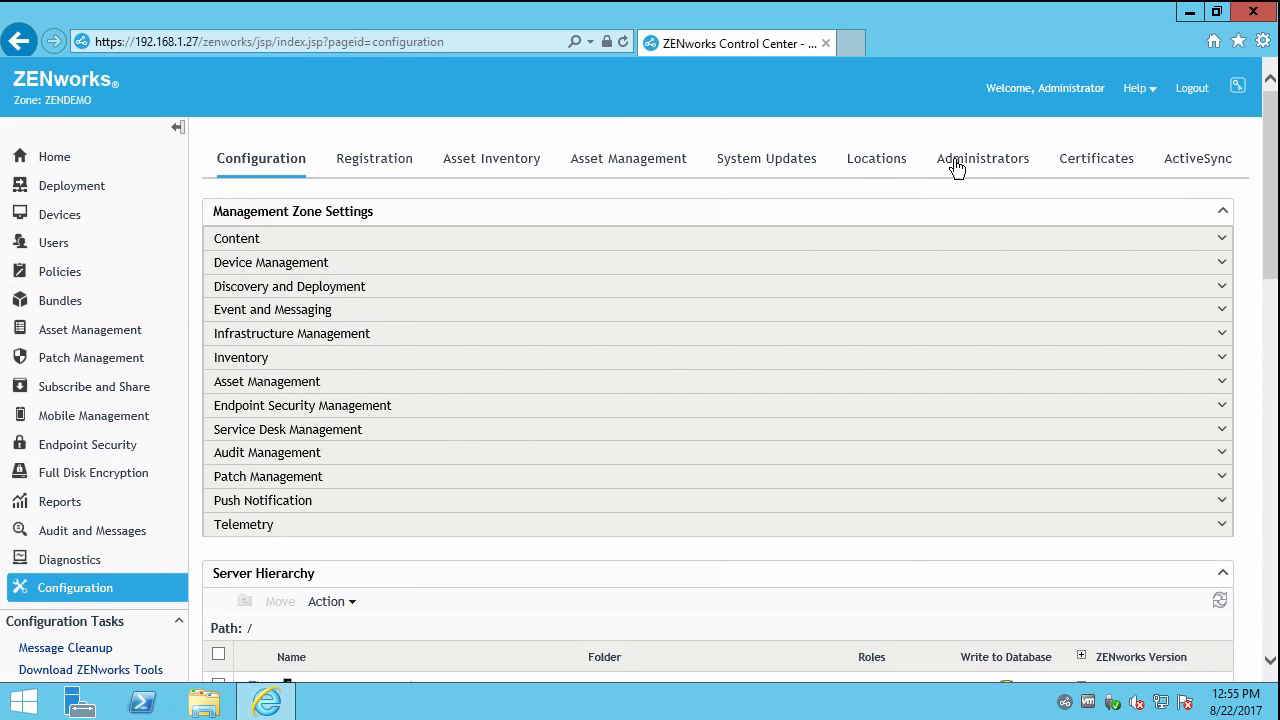
Start adding Bundle Rights to the Batch-ZCCAdmin100 administrator.
left_click(960, 168)
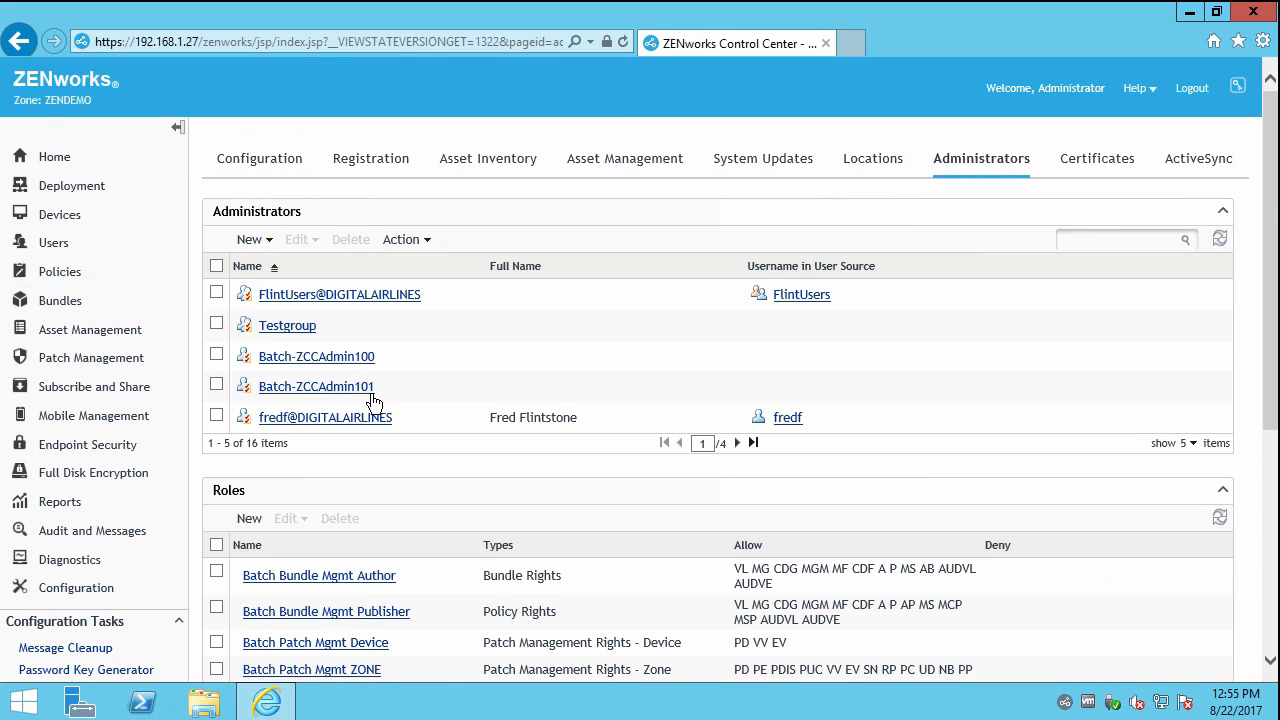
left_click(290, 362)
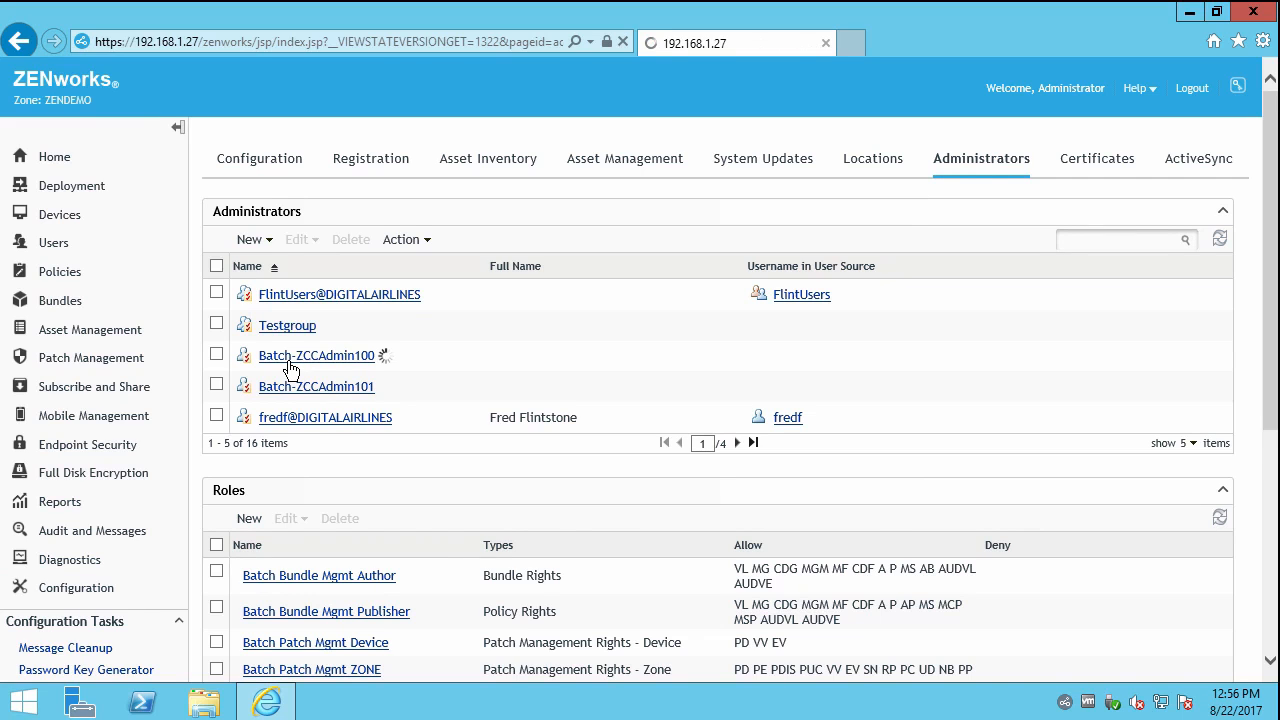
left_click(327, 214)
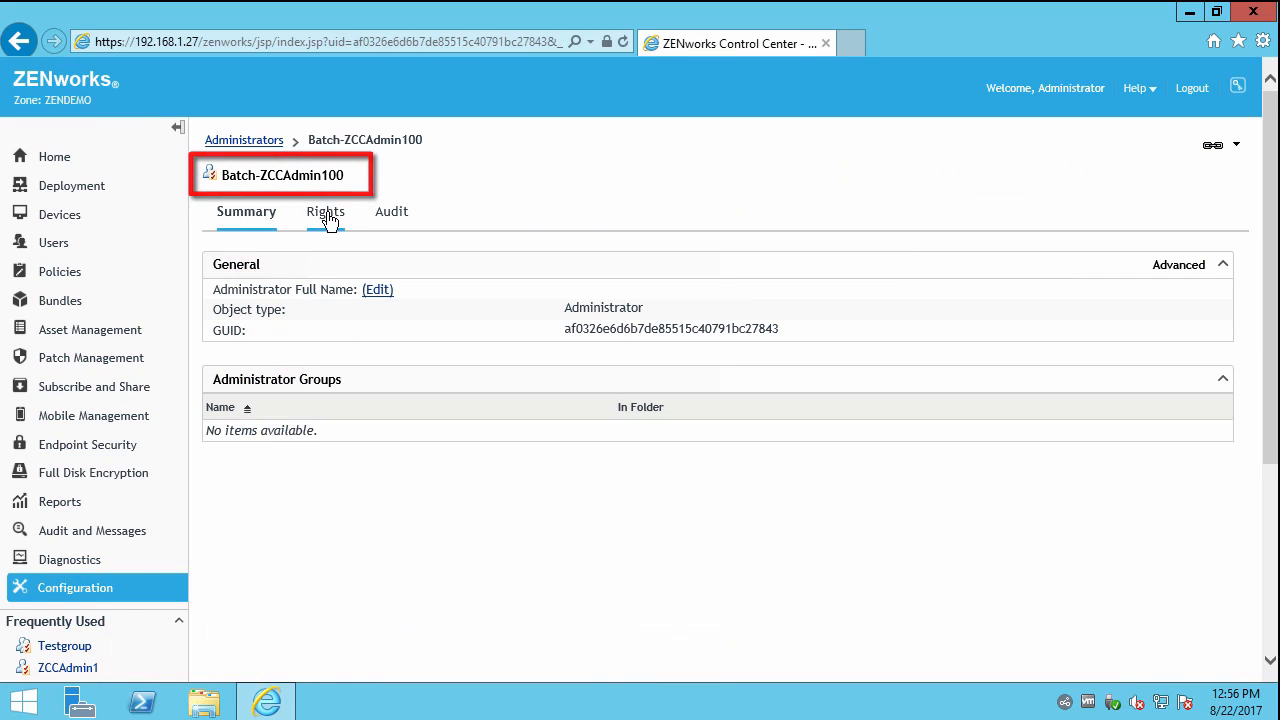
left_click(252, 391)
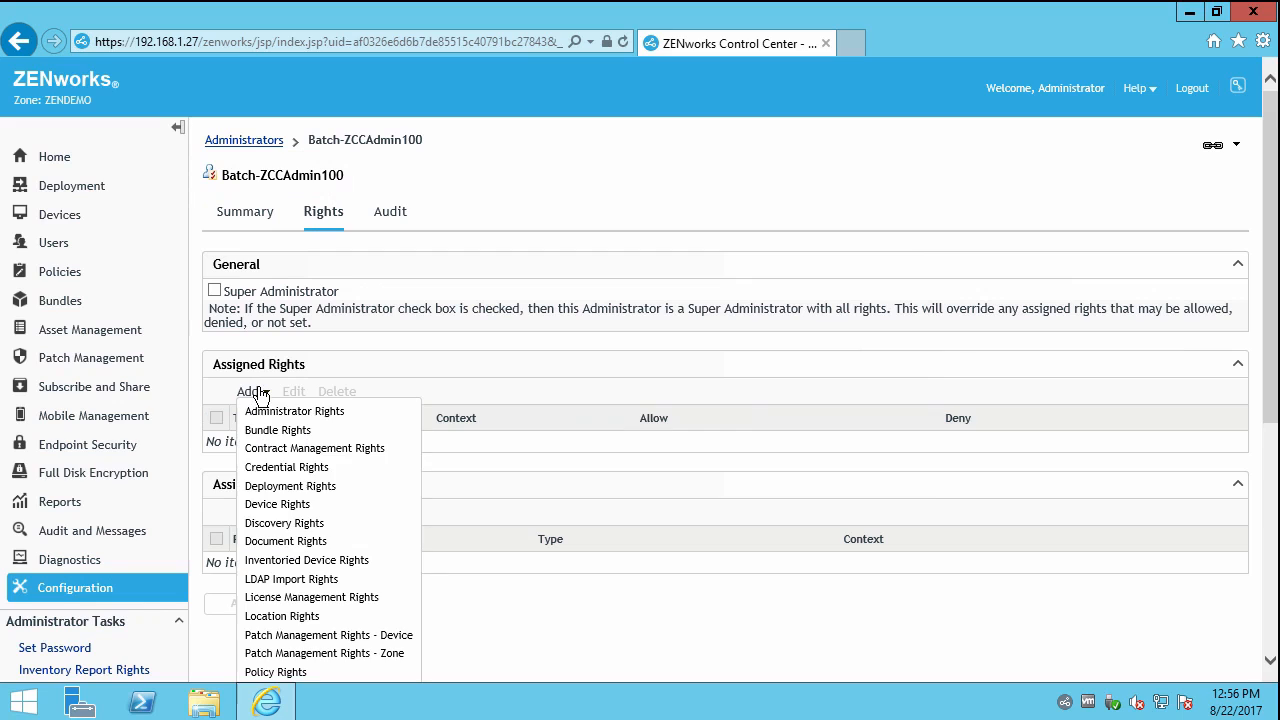
left_click(296, 432)
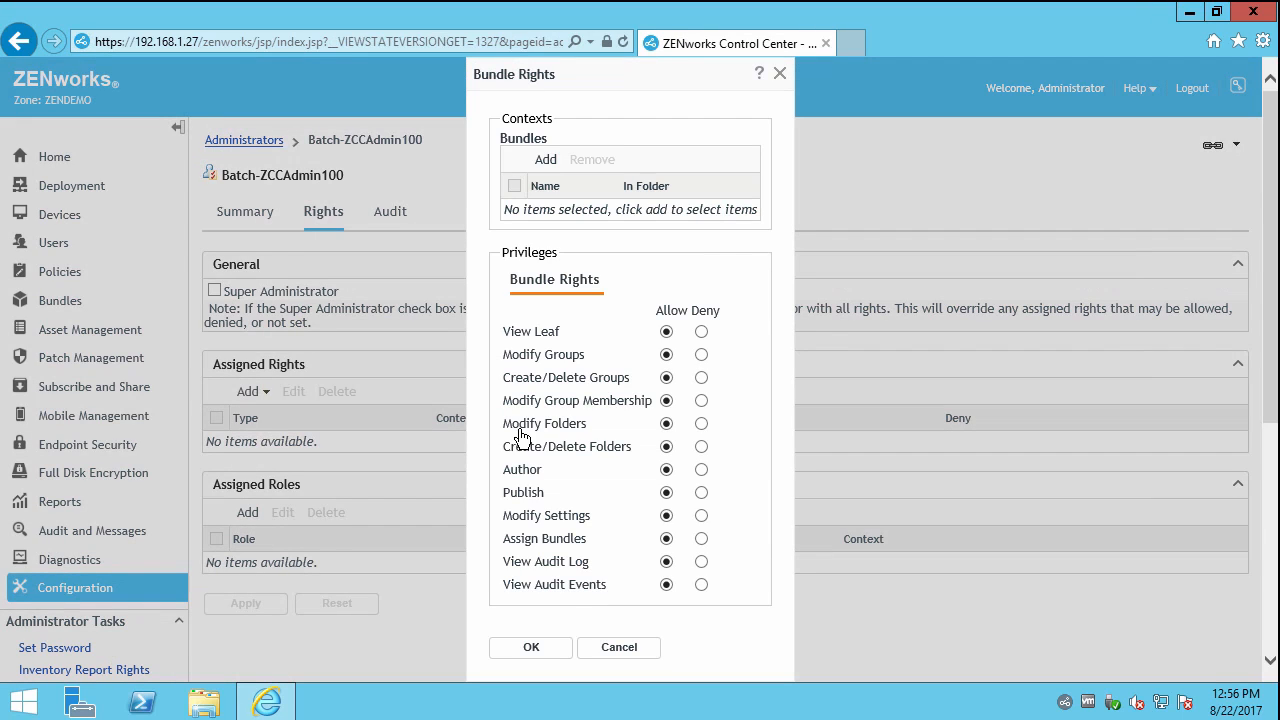
Grant all-allowed Bundle Rights on /Bundles/TEST/Pauls Workspace and apply them.
left_click(548, 161)
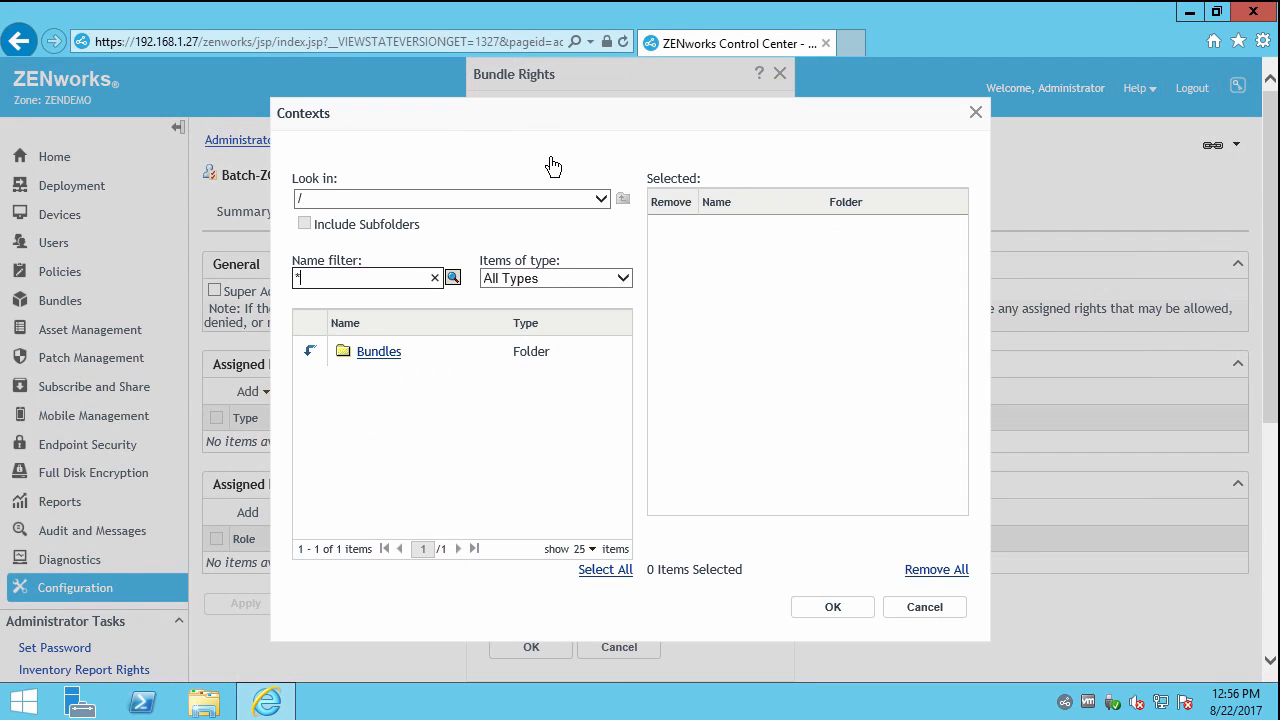
left_click(310, 356)
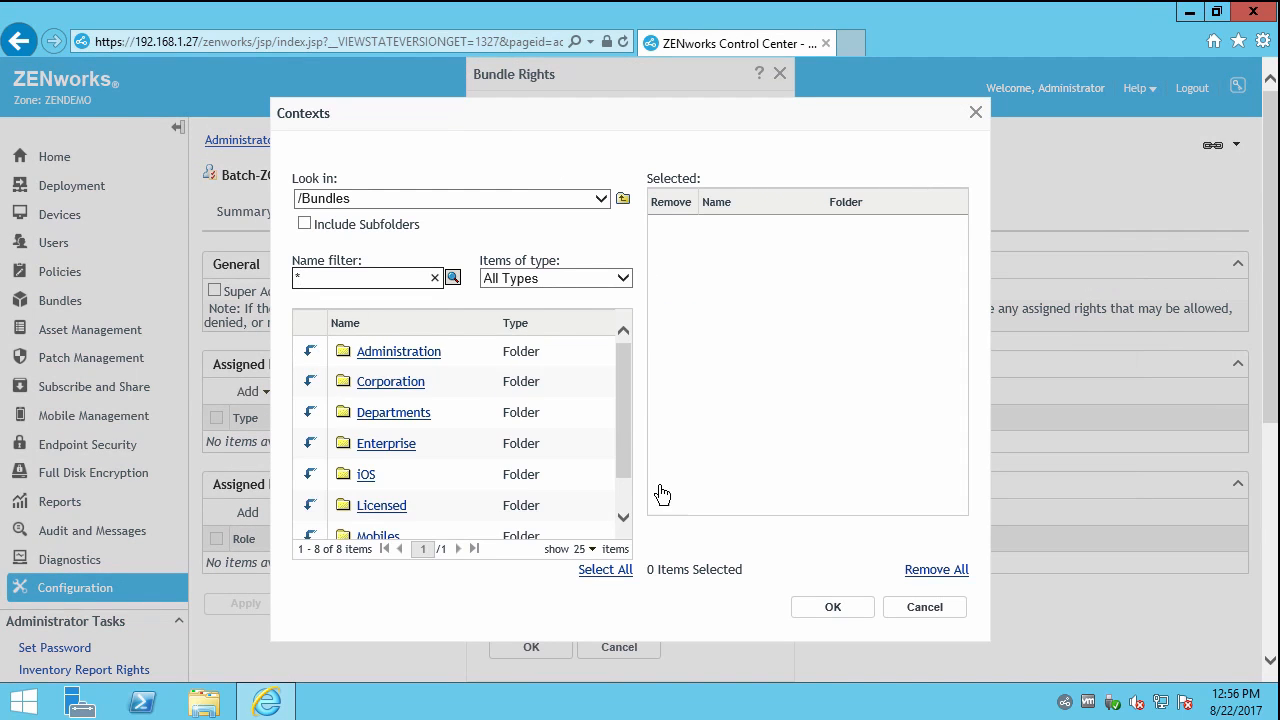
left_click(626, 502)
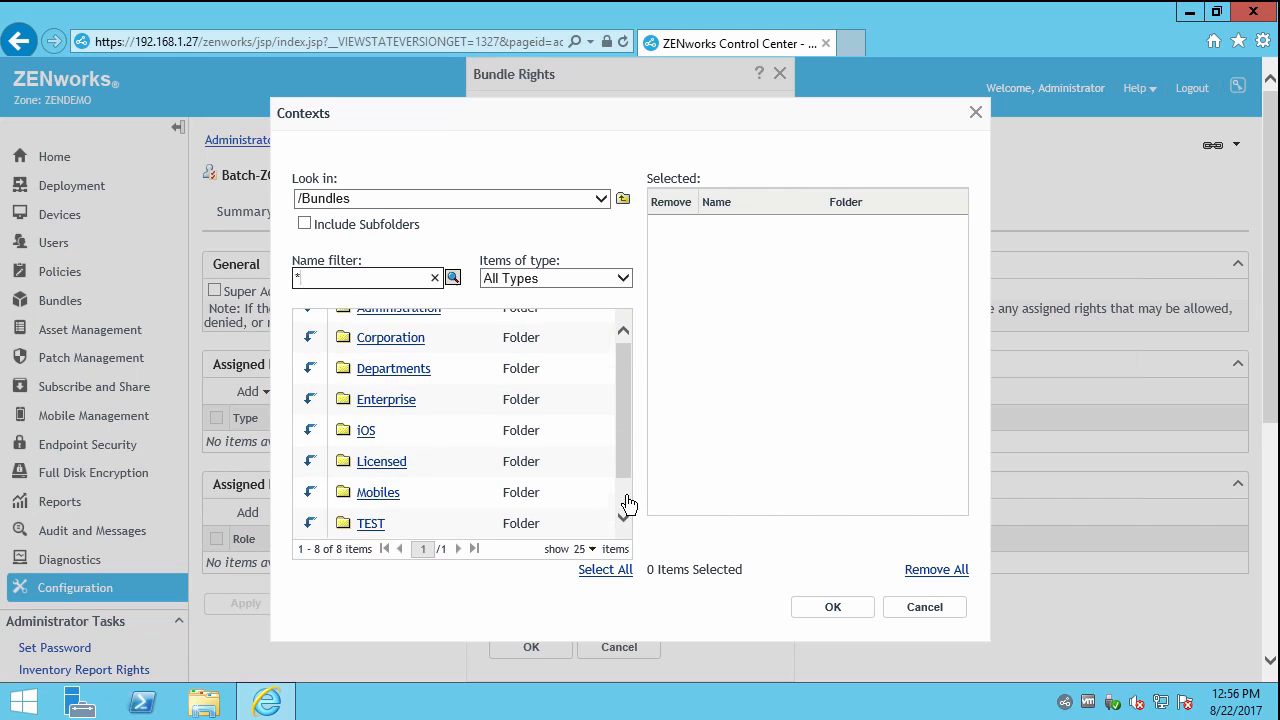
left_click(308, 525)
left_click(350, 355)
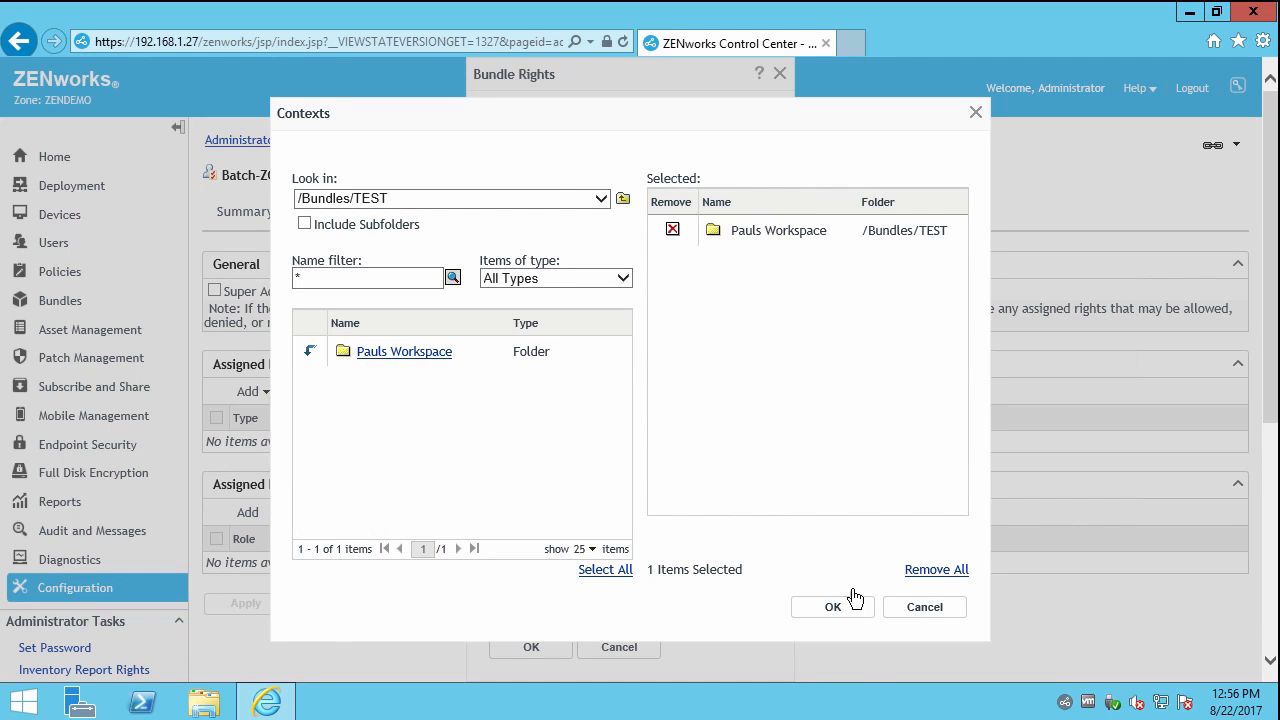
left_click(833, 607)
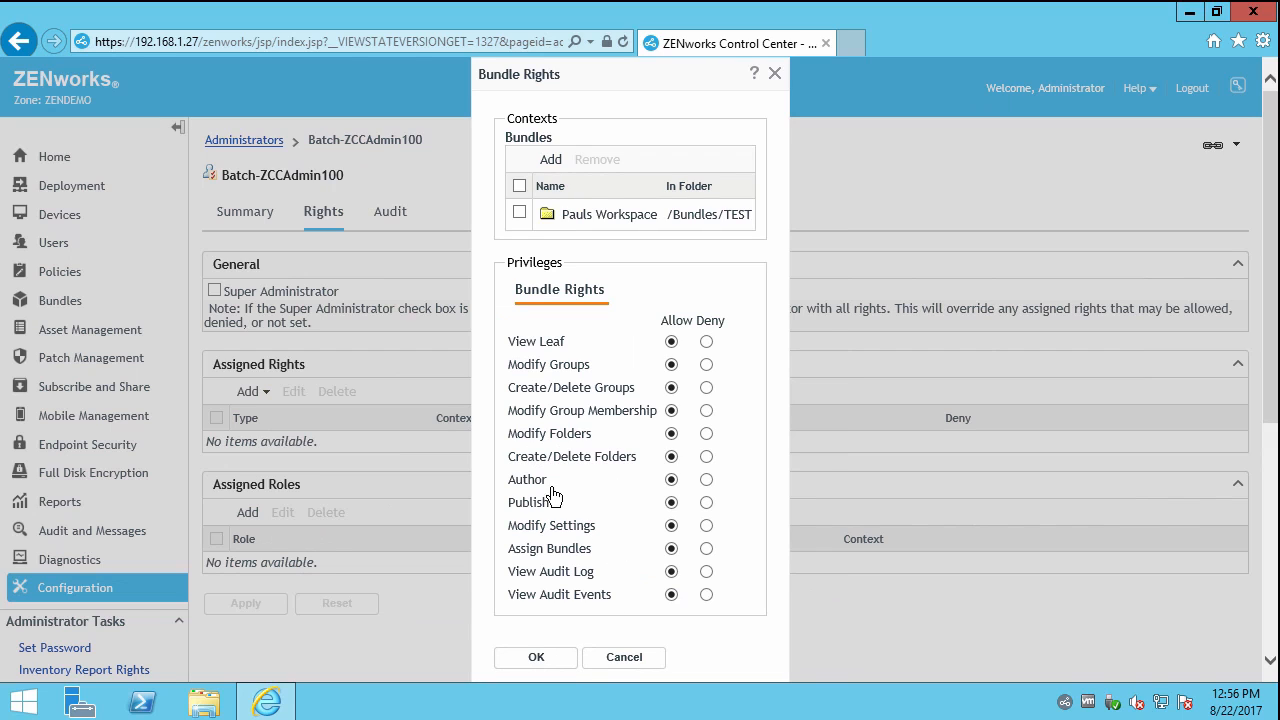
left_click(528, 663)
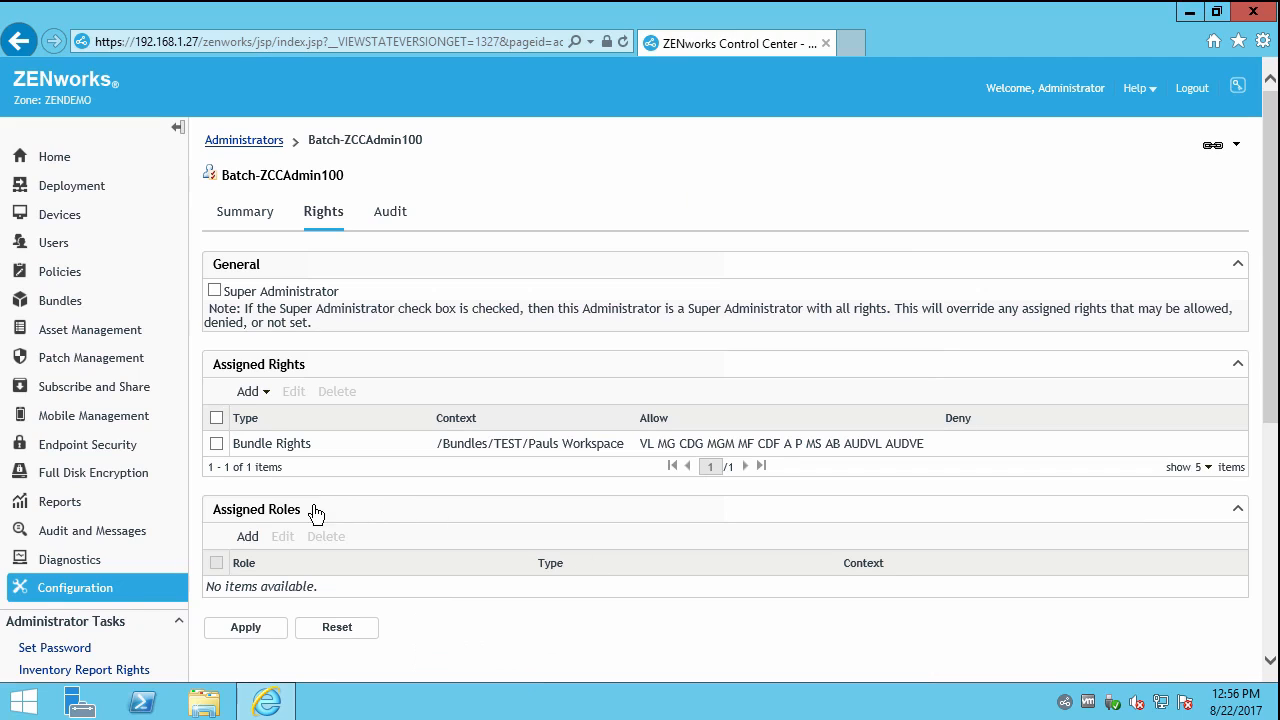
left_click(252, 630)
left_click(264, 392)
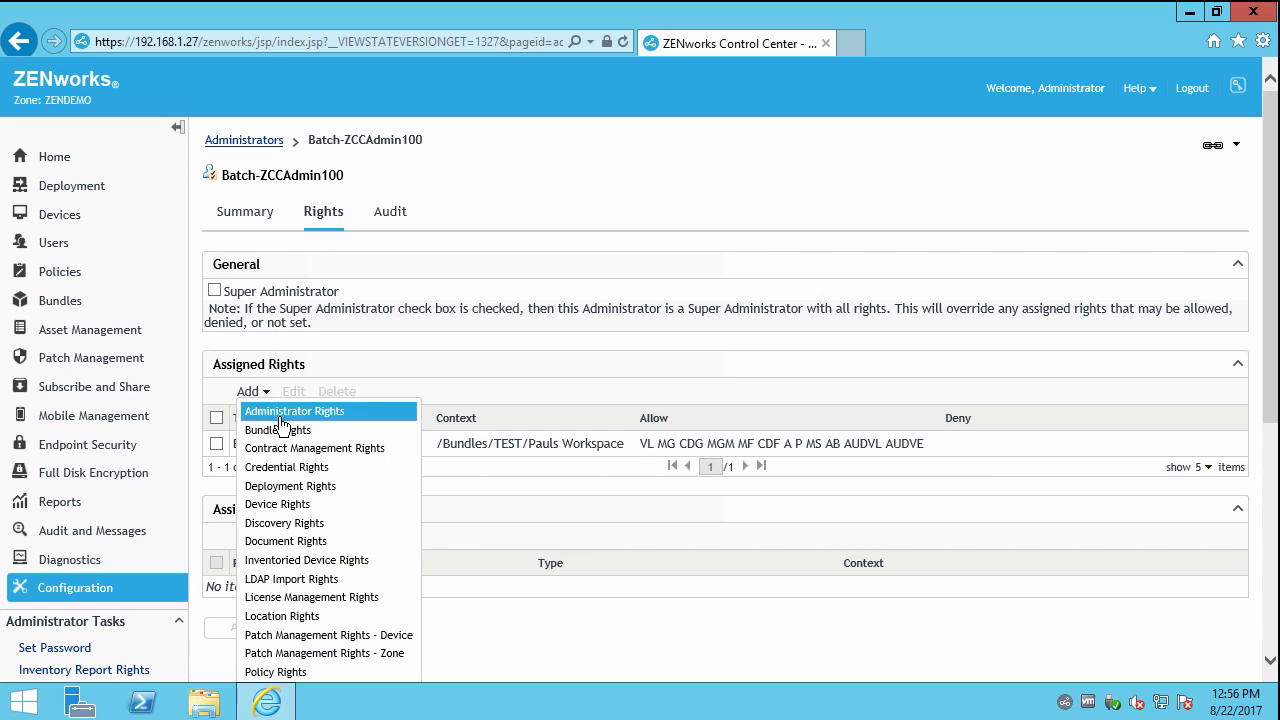
Add a Device Rights entry with /Devices/Workstations/Test as its context.
left_click(277, 505)
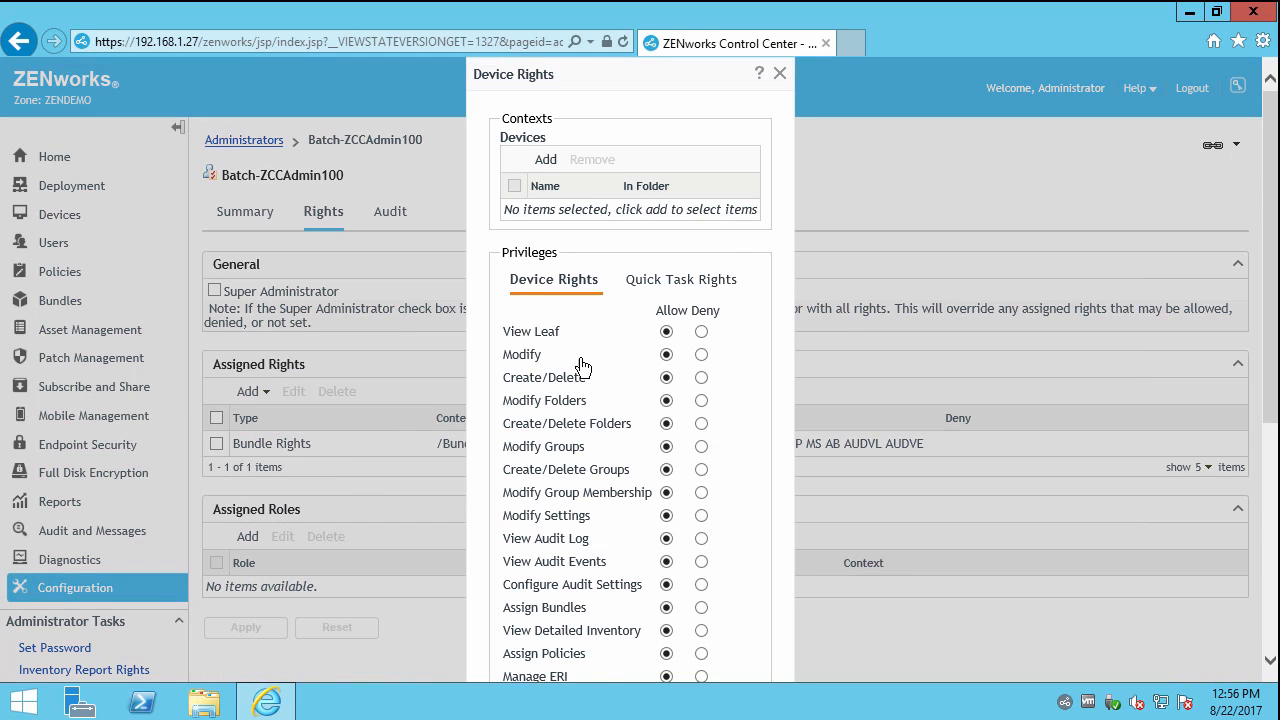
left_click(545, 163)
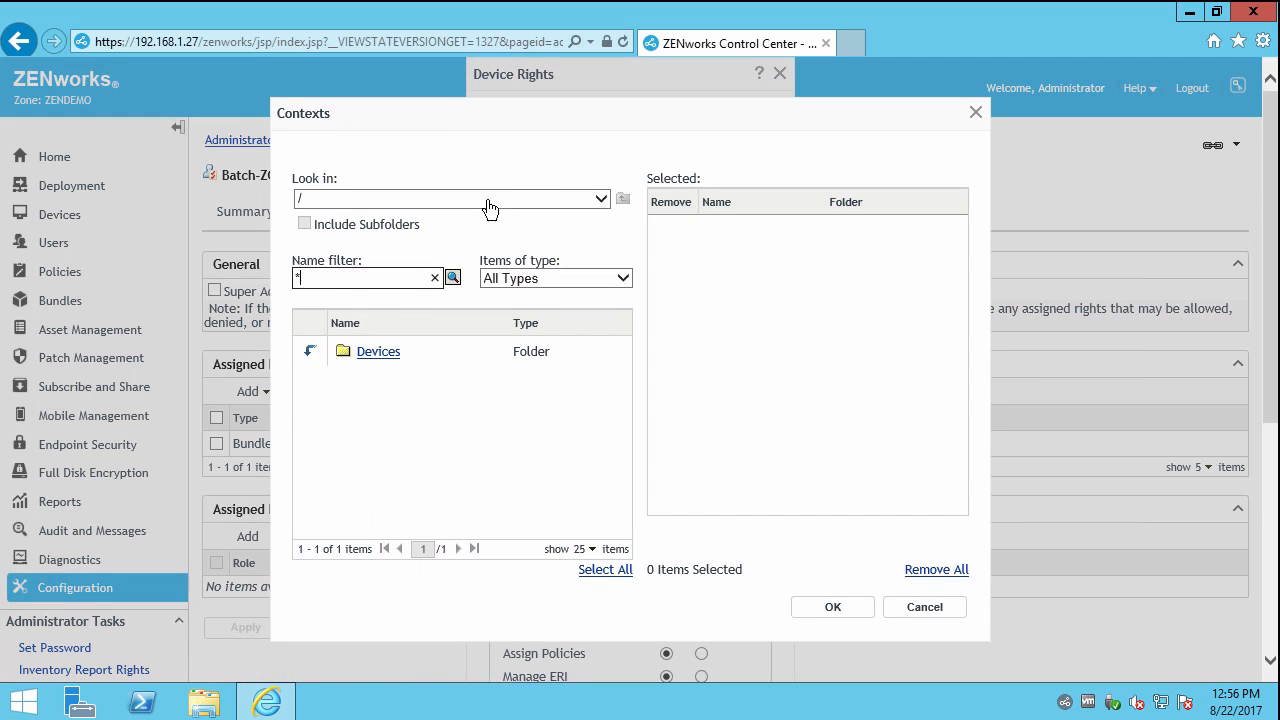
left_click(309, 351)
left_click(311, 411)
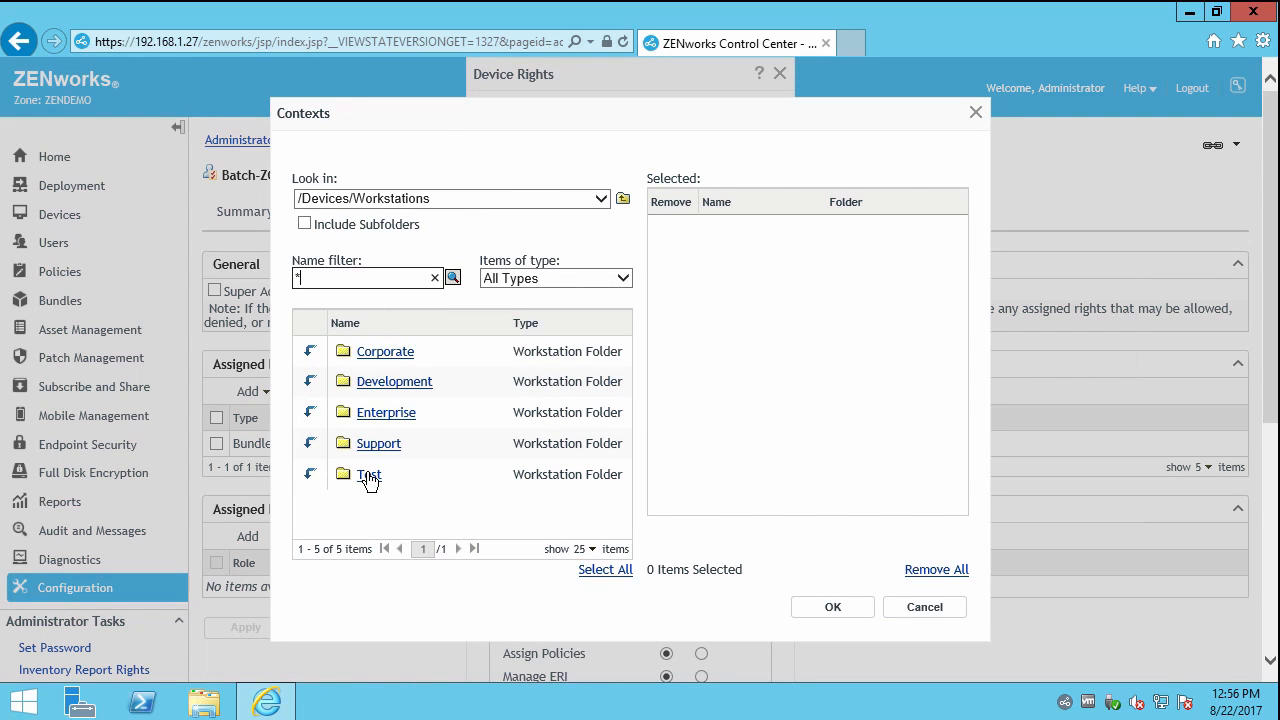
left_click(369, 476)
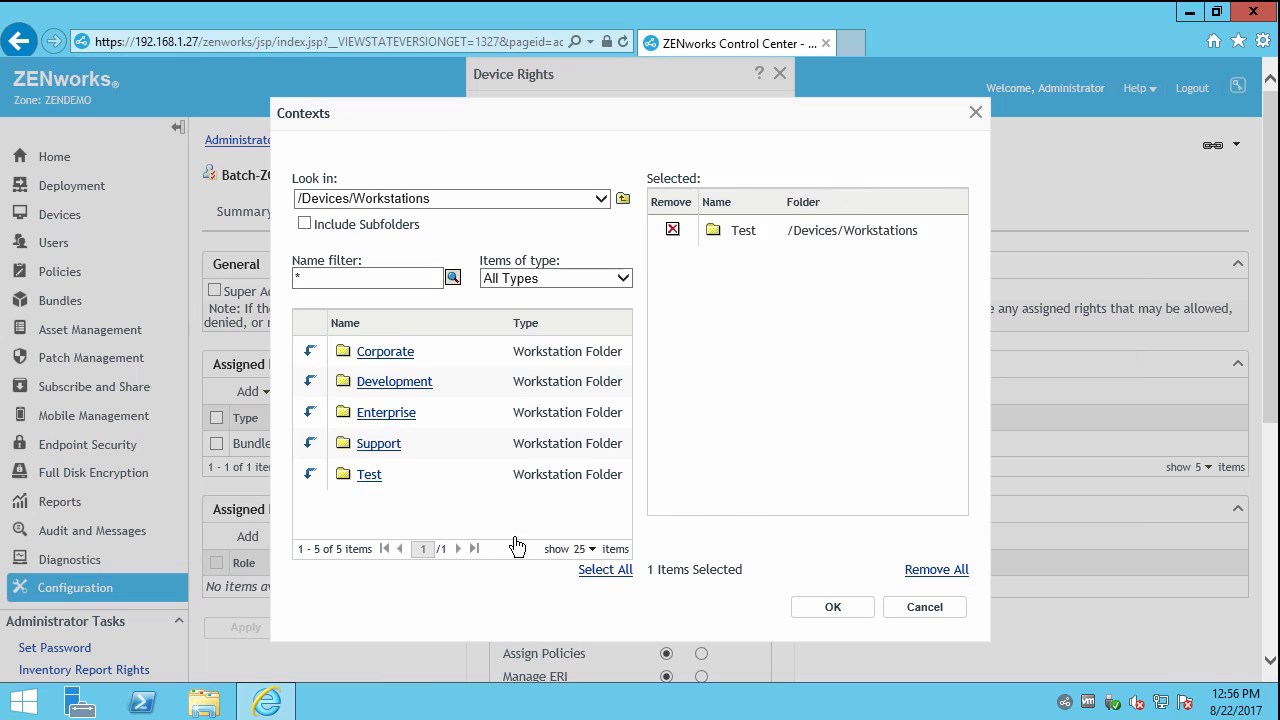
left_click(310, 476)
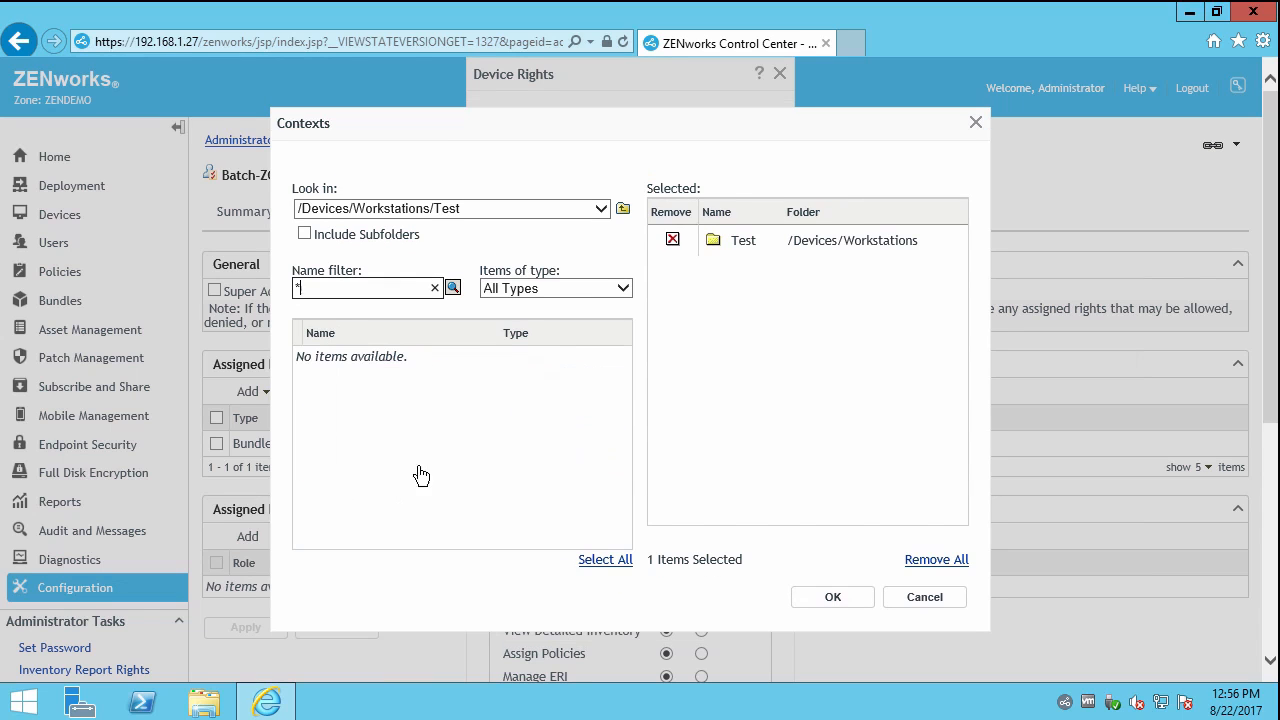
left_click(836, 598)
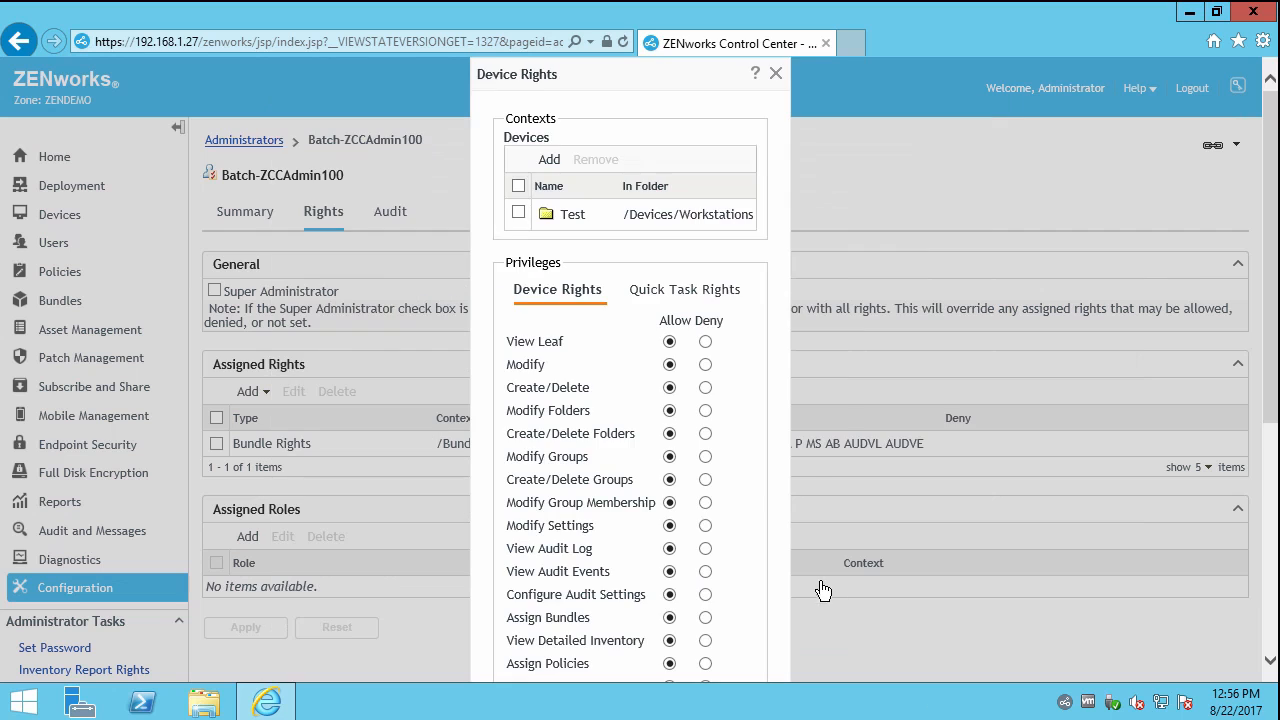
Save the device rights with every privilege allowed and apply them to the administrator.
scroll(737, 520, "down", 4)
left_click(530, 403)
left_click(244, 307)
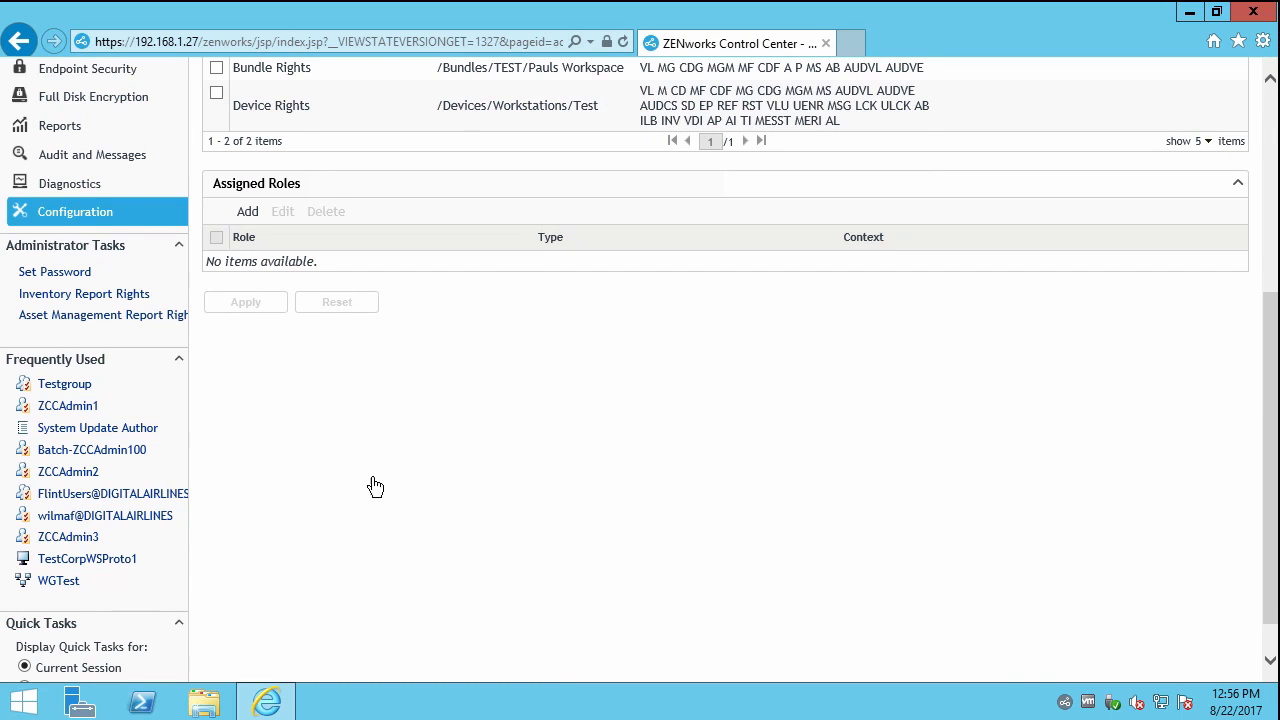
scroll(389, 500, "up", 4)
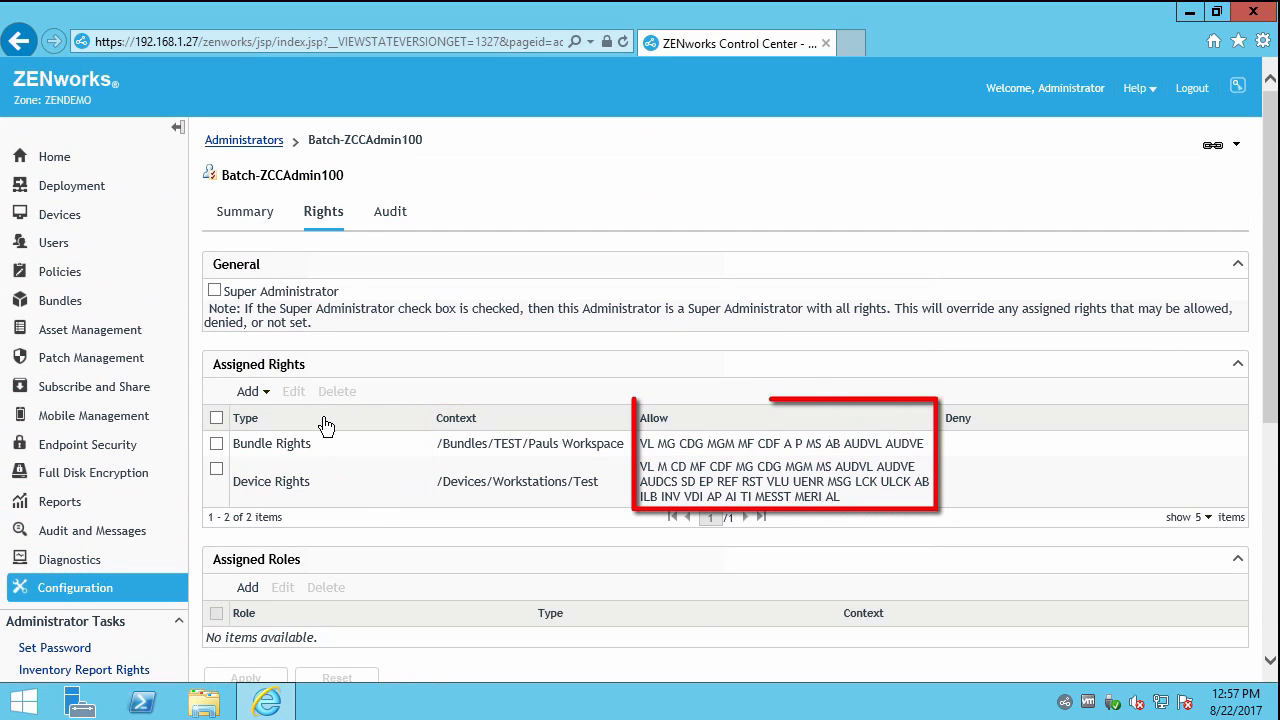
left_click_drag(536, 446, 578, 484)
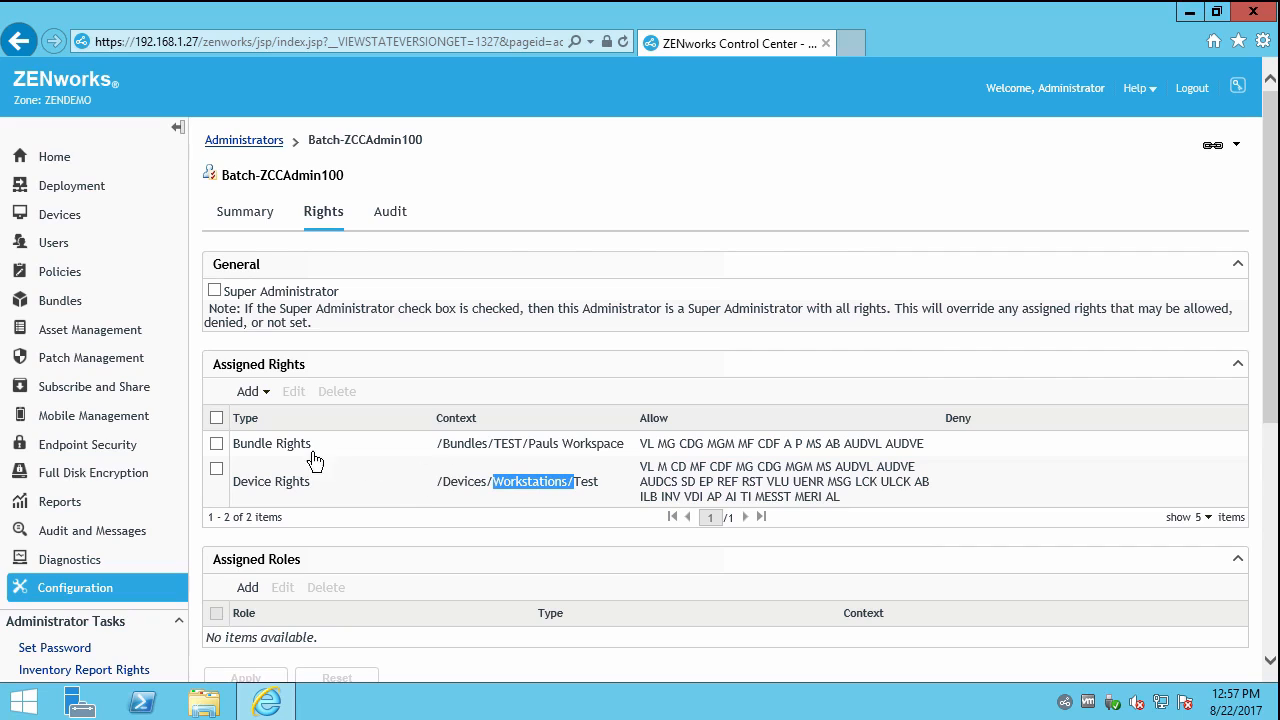
Log out and sign in with the batch administrator's username and password.
left_click(1186, 89)
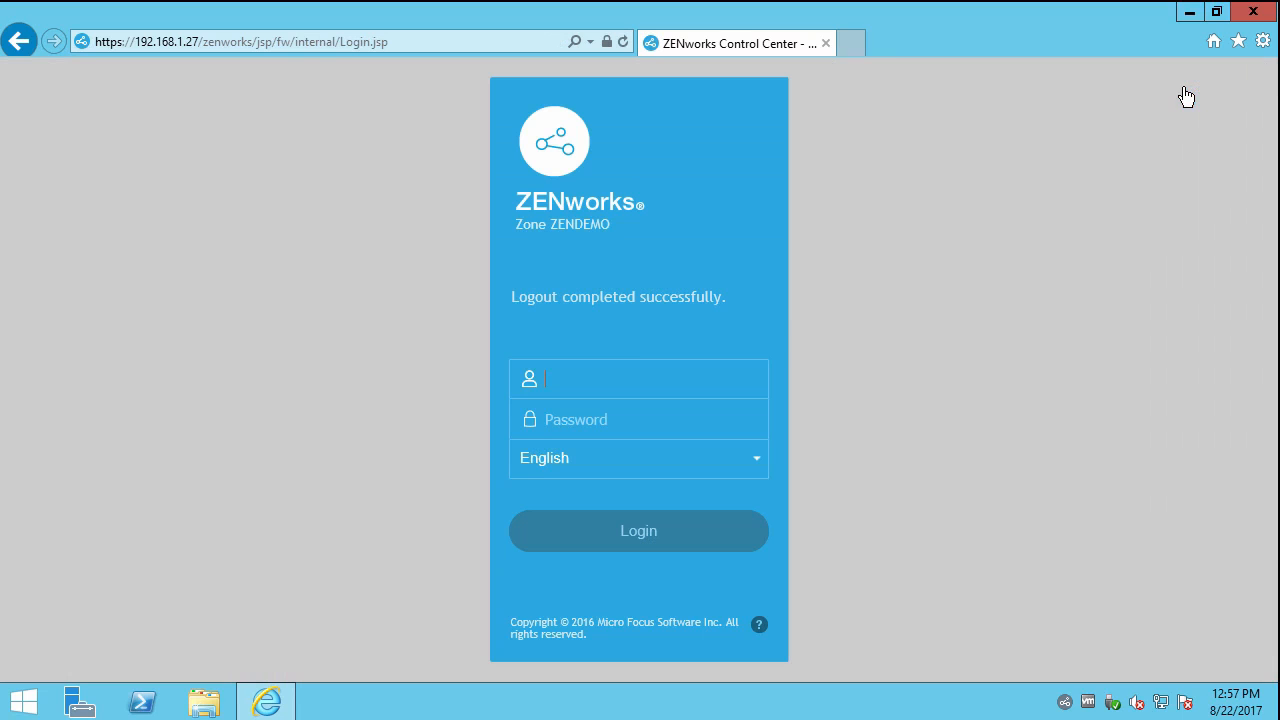
left_click(655, 376)
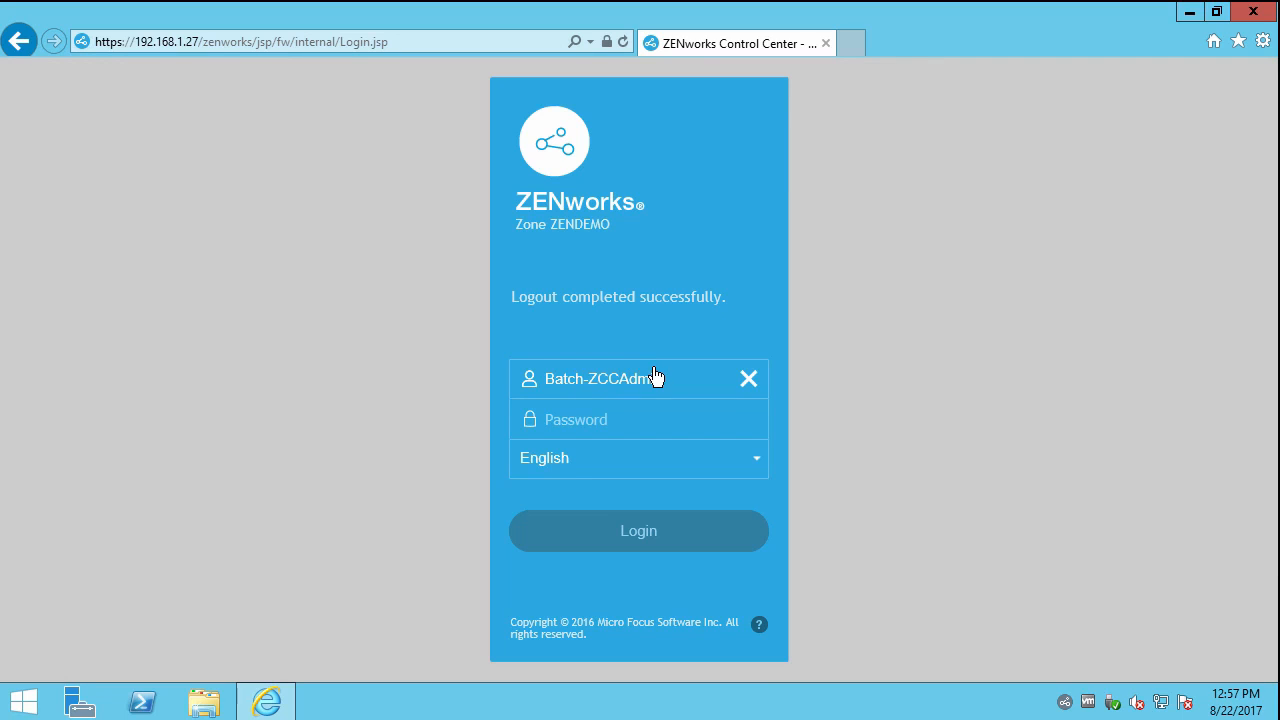
key("Tab")
type("••••••")
key("Return")
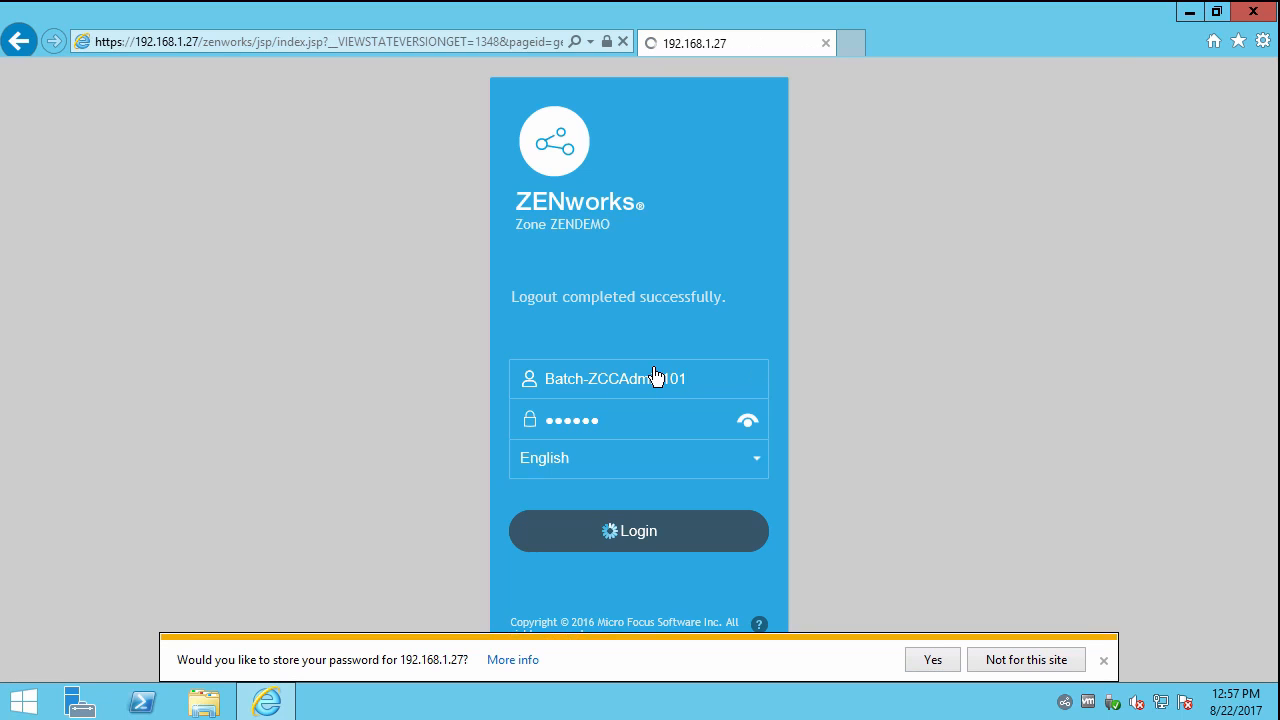
Check access to the Microsoft, TechTools and ZCC Admins folders under Bundles > Administration.
left_click(62, 301)
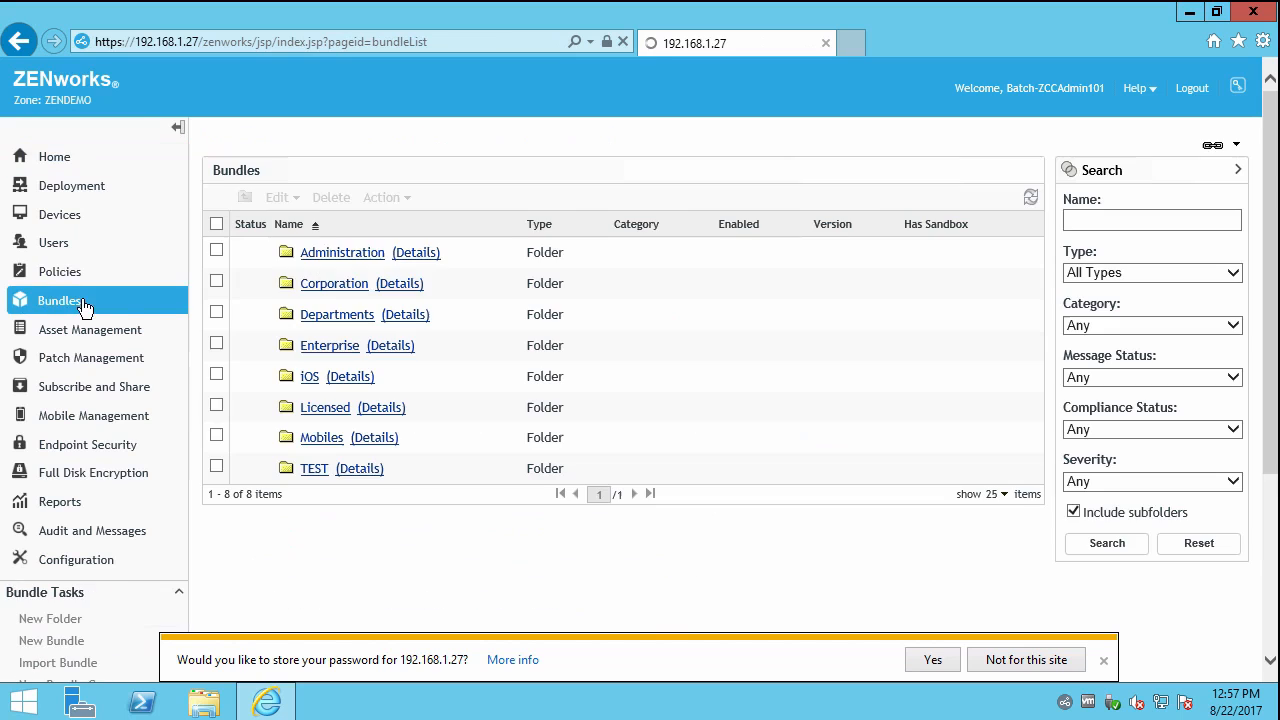
left_click(325, 255)
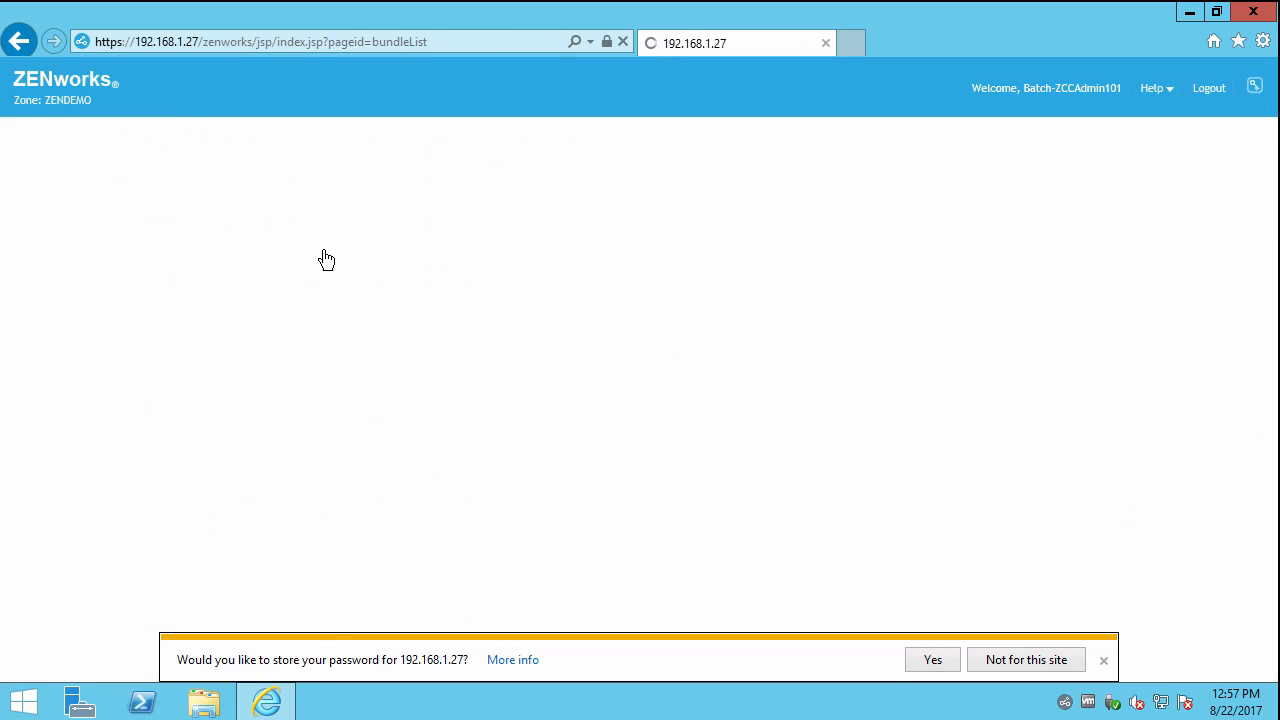
left_click(327, 263)
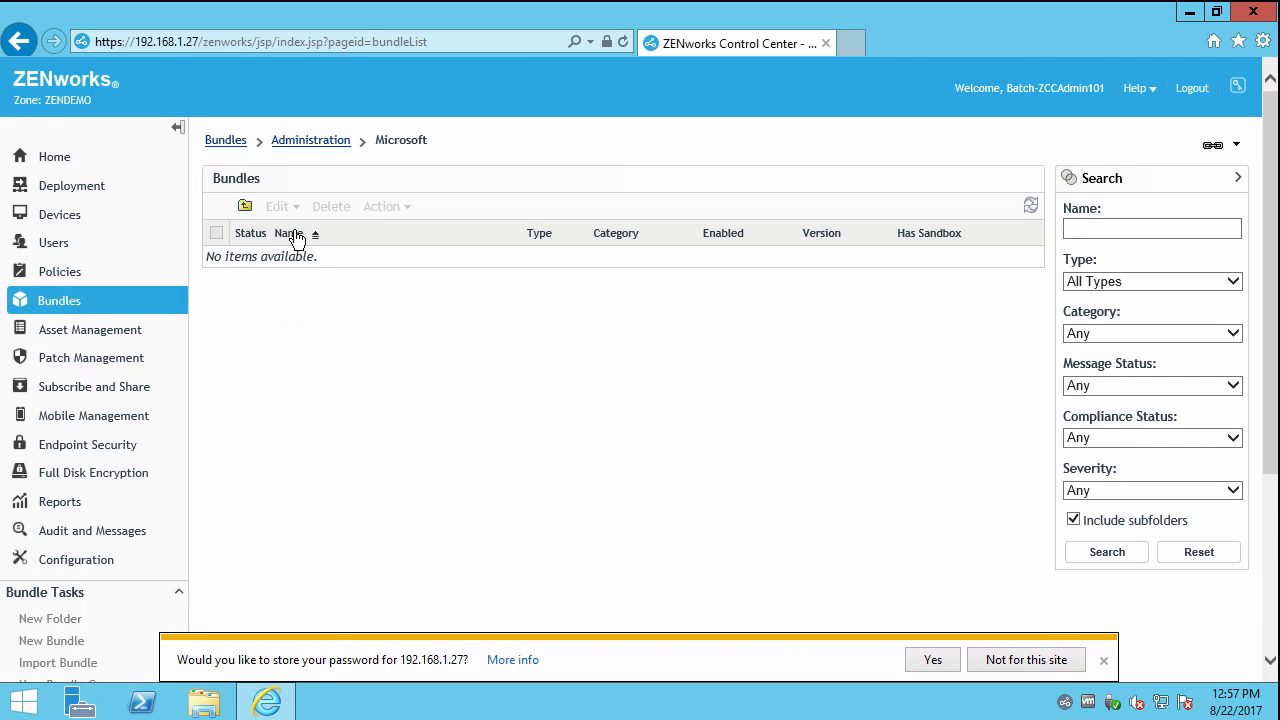
left_click(301, 145)
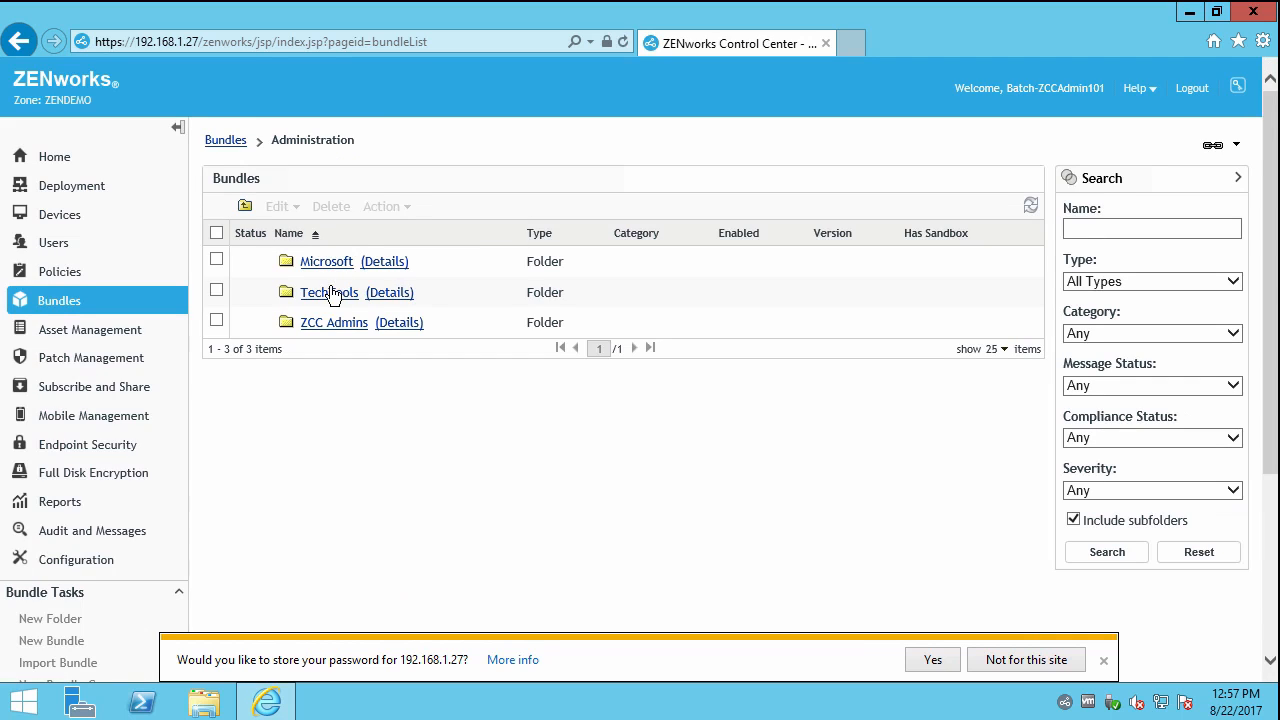
left_click(330, 294)
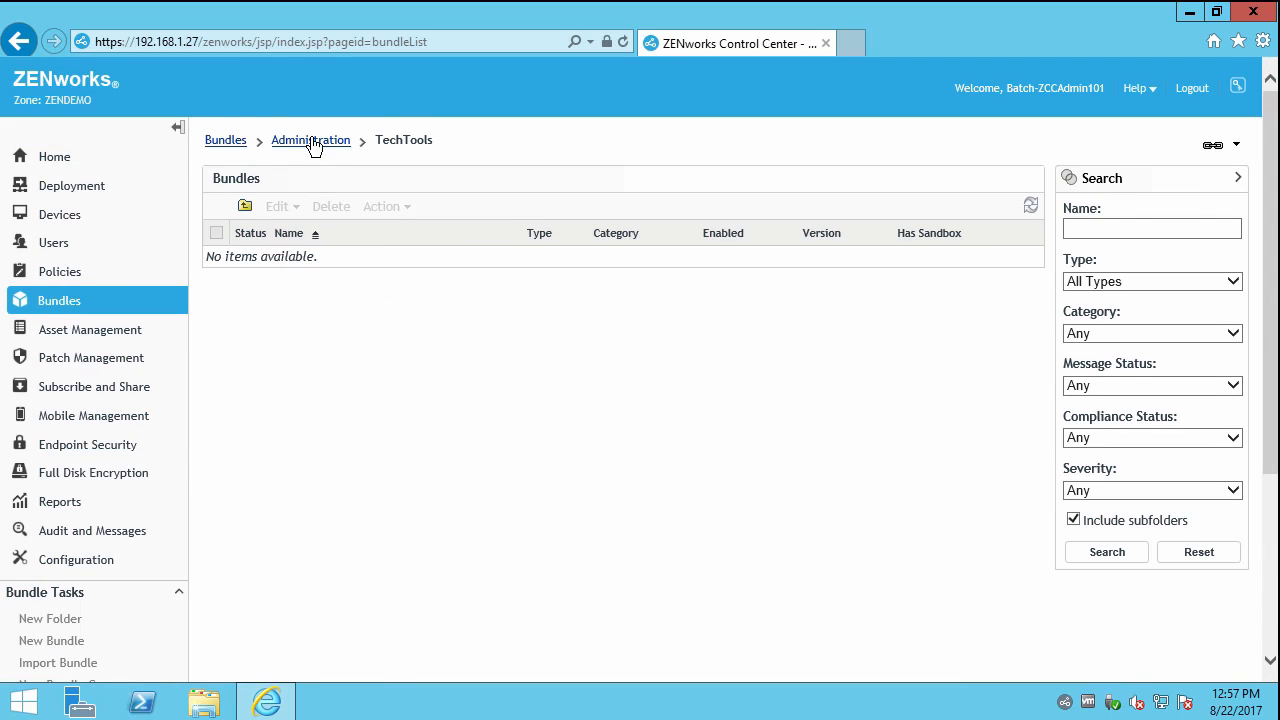
left_click(313, 142)
left_click(333, 324)
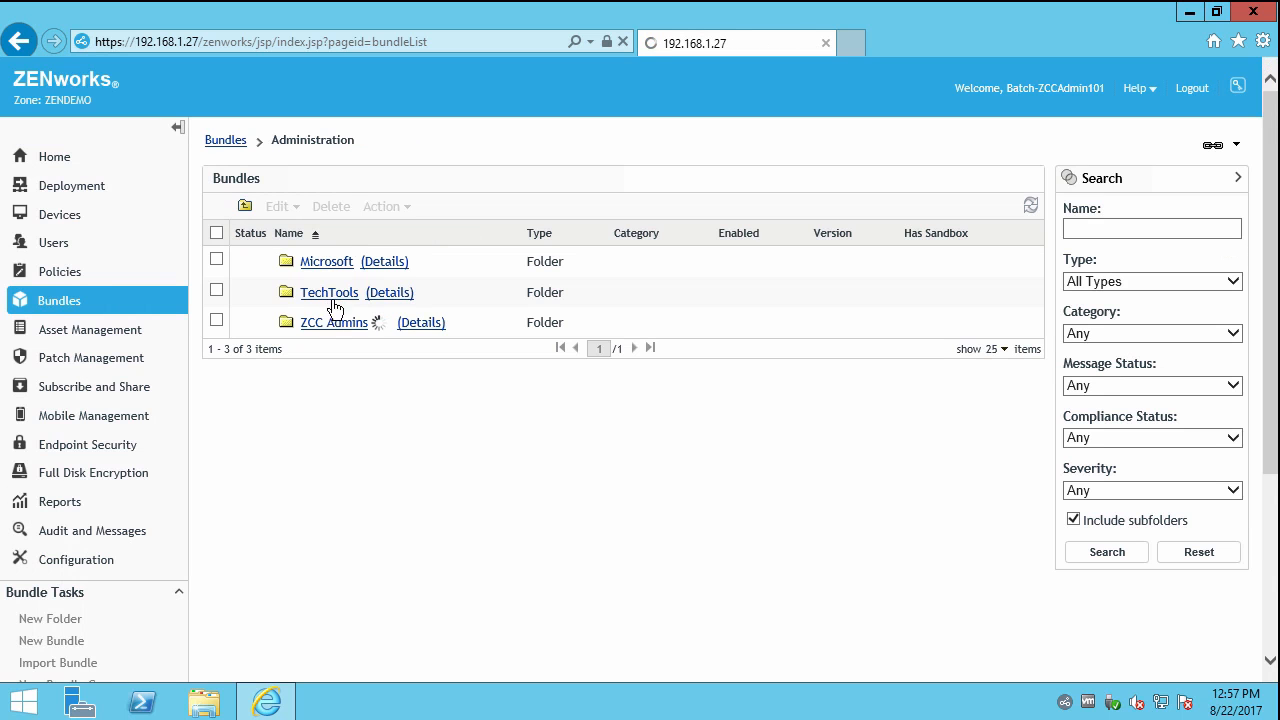
left_click(320, 147)
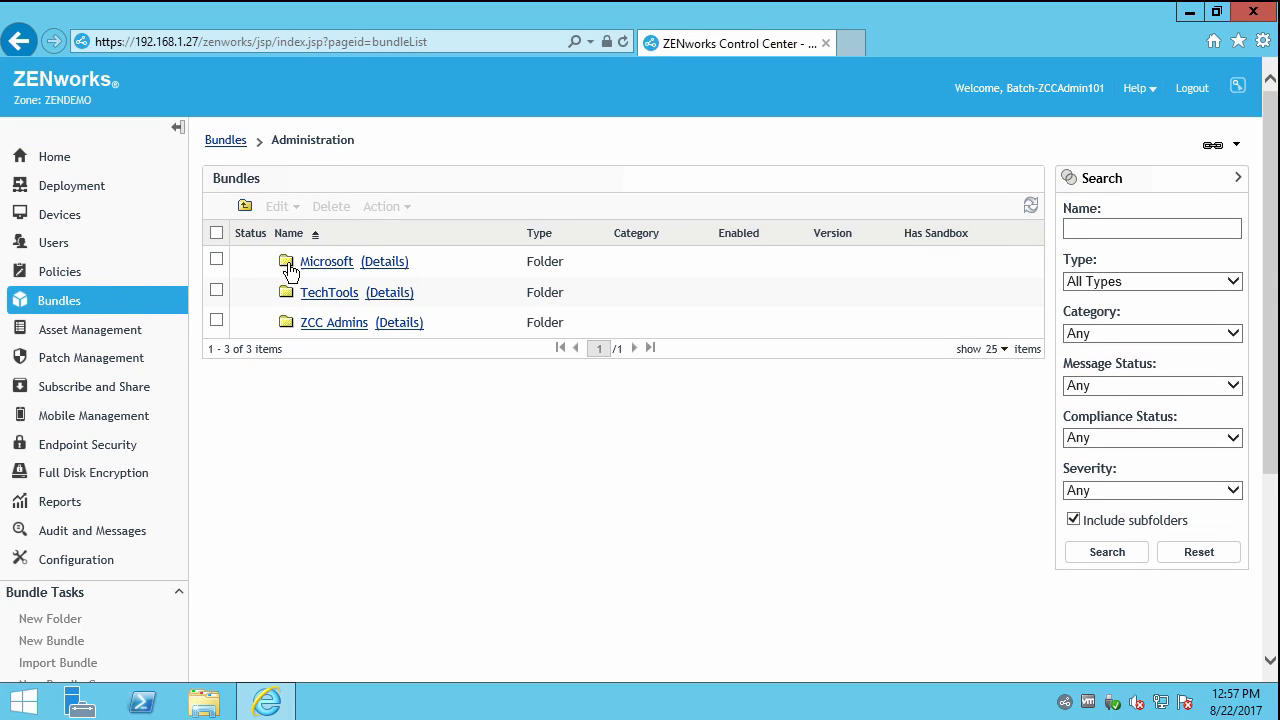
left_click(226, 141)
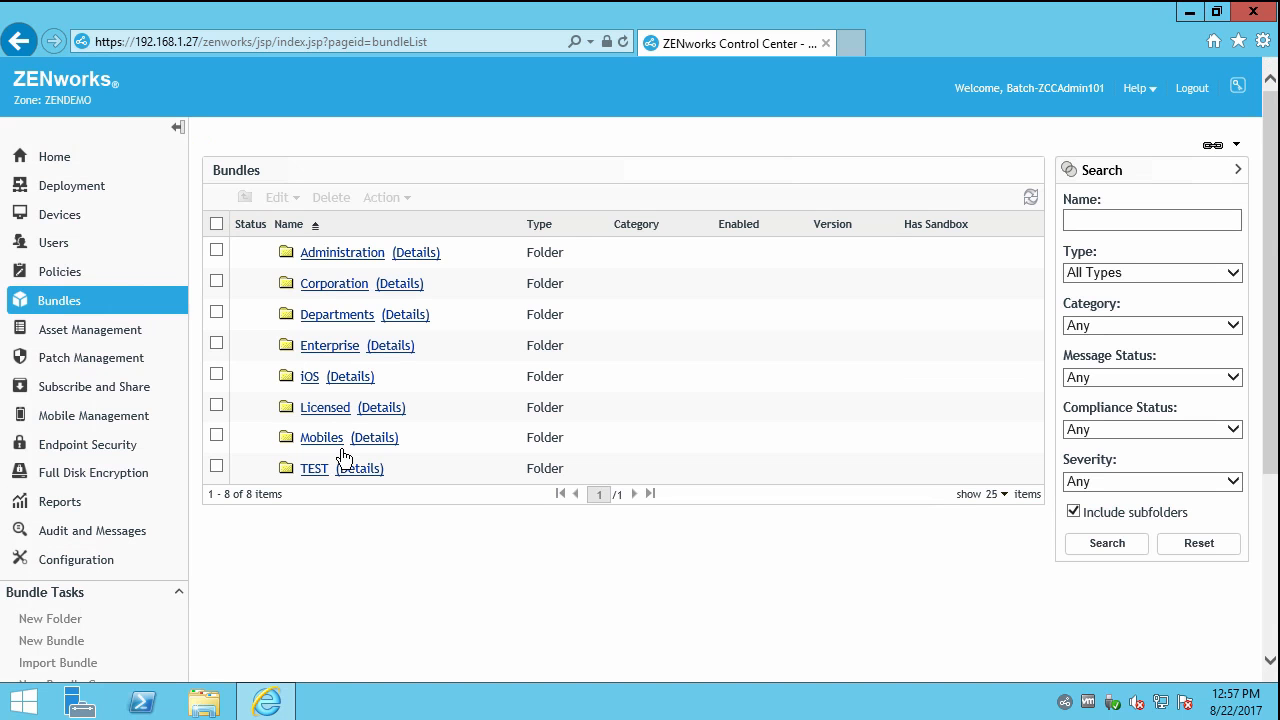
Check the Departments folder, then browse to TEST > Pauls Workspace.
left_click(322, 318)
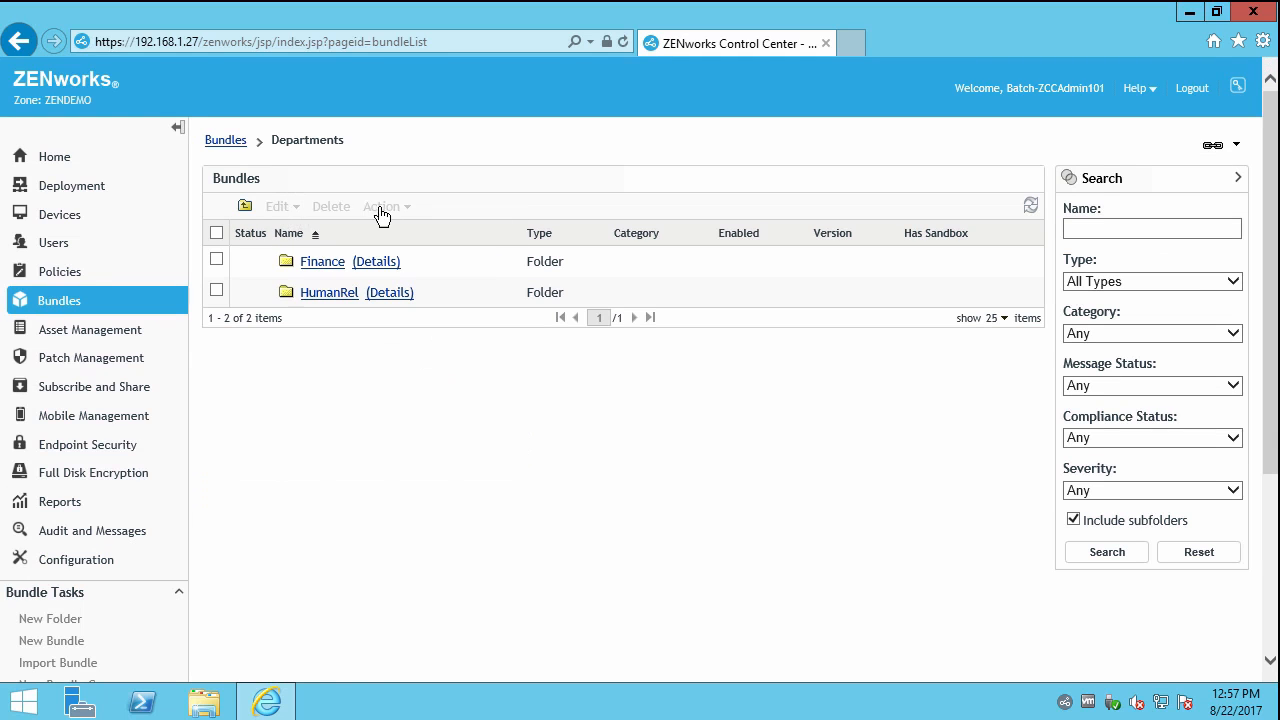
left_click(229, 149)
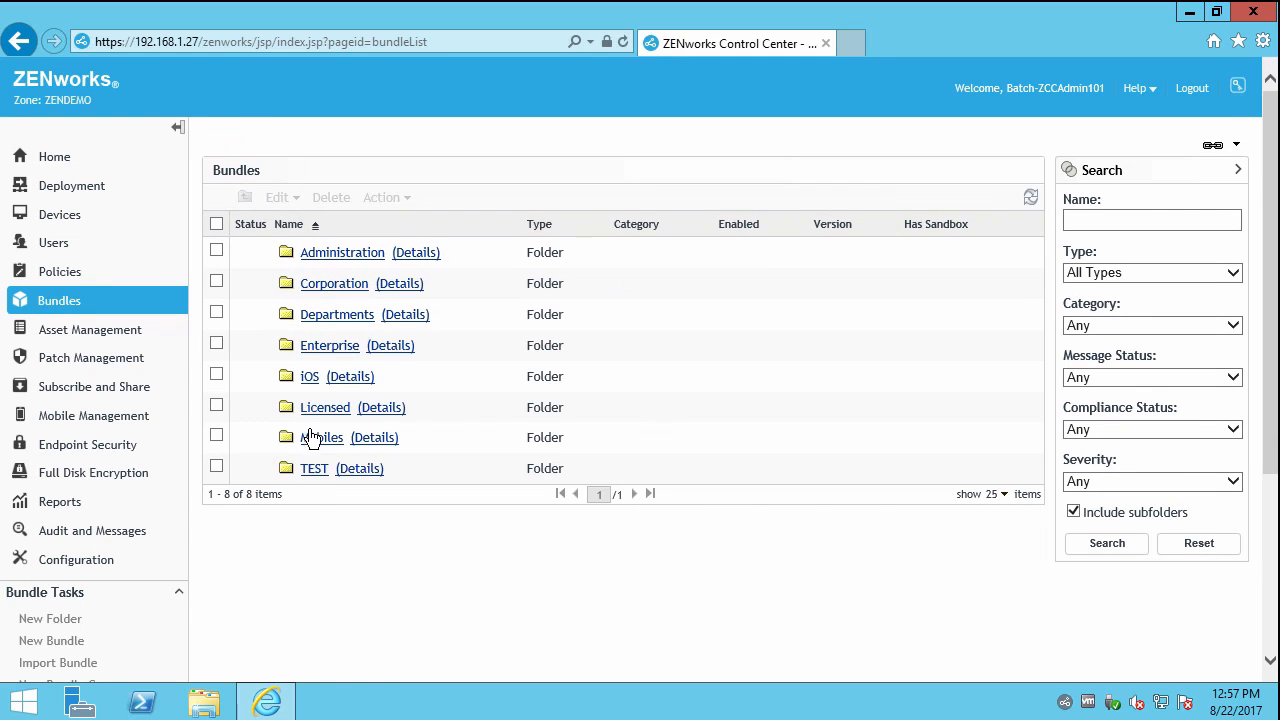
left_click(322, 470)
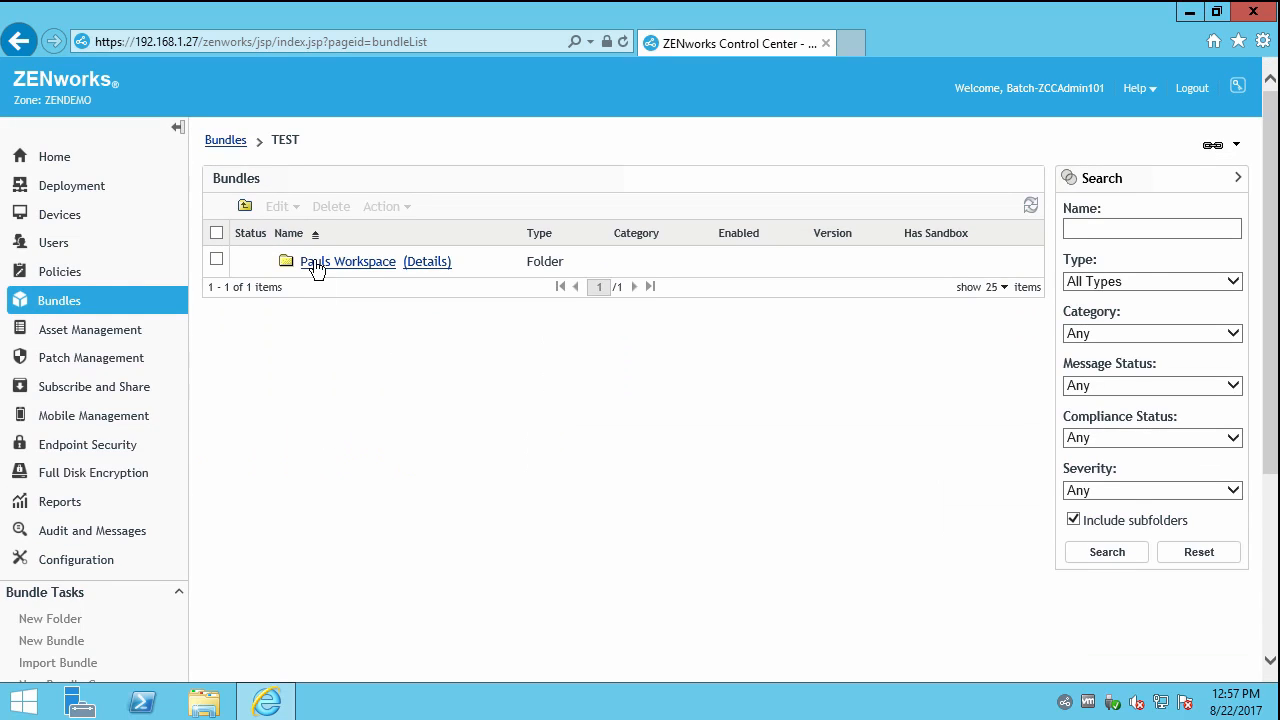
left_click(318, 263)
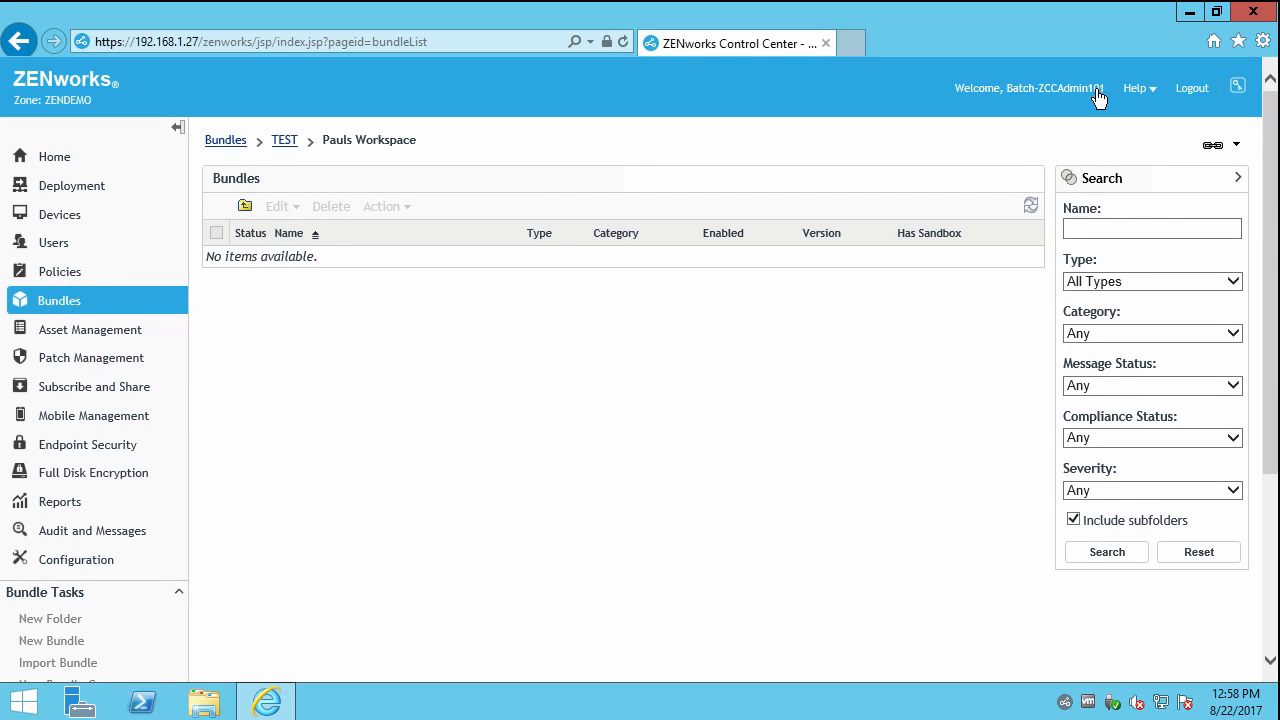
Log out and attempt to log in as ZCCAdmin1, which fails.
left_click(1191, 89)
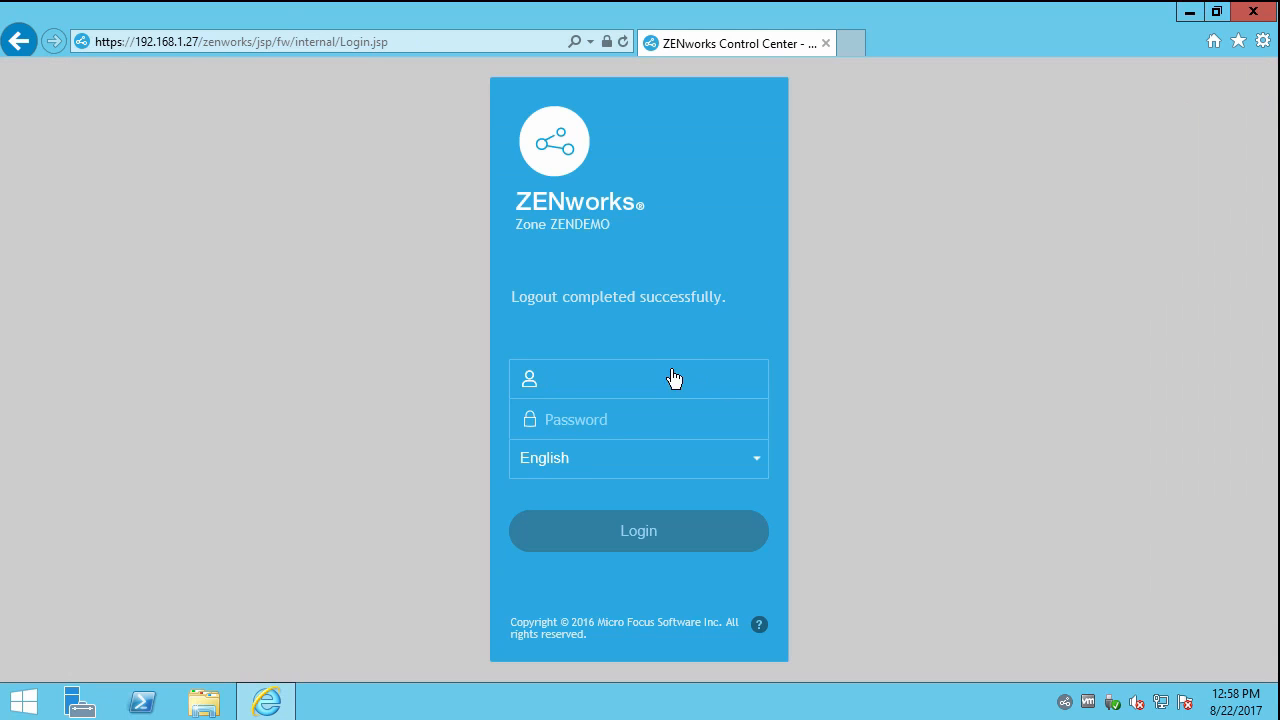
left_click(626, 383)
type("Z")
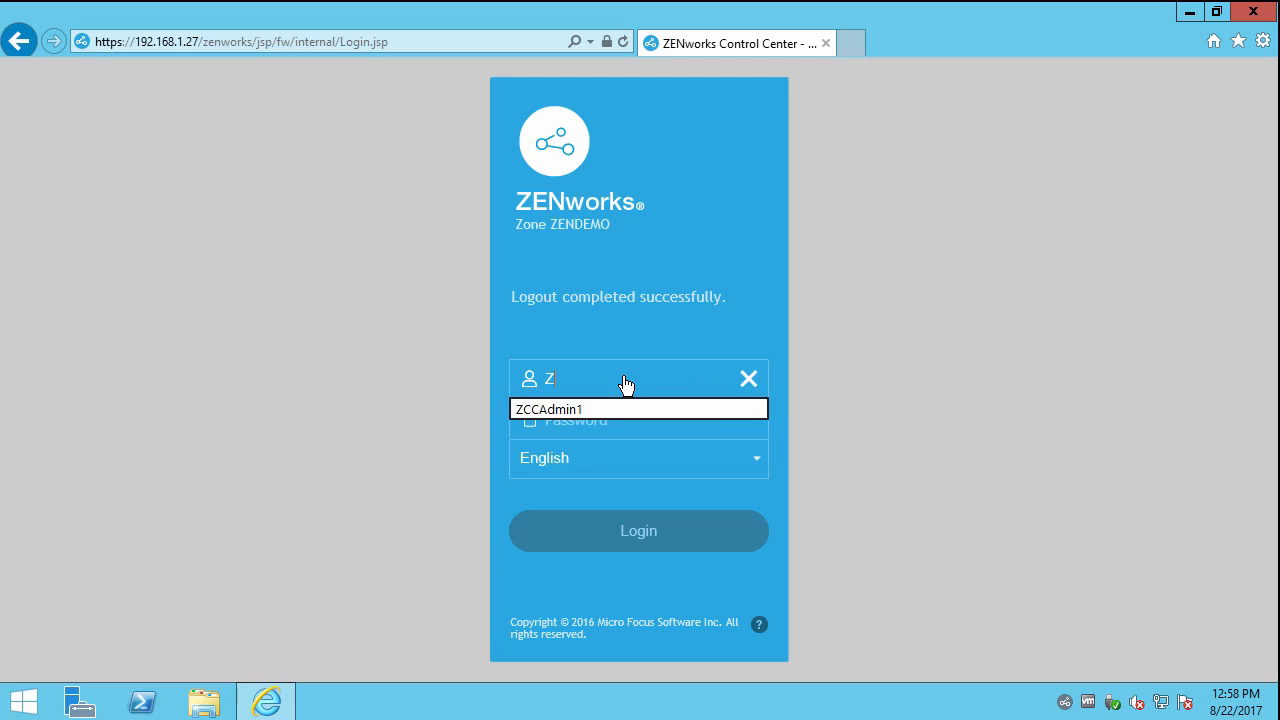
type("CCAdmin100")
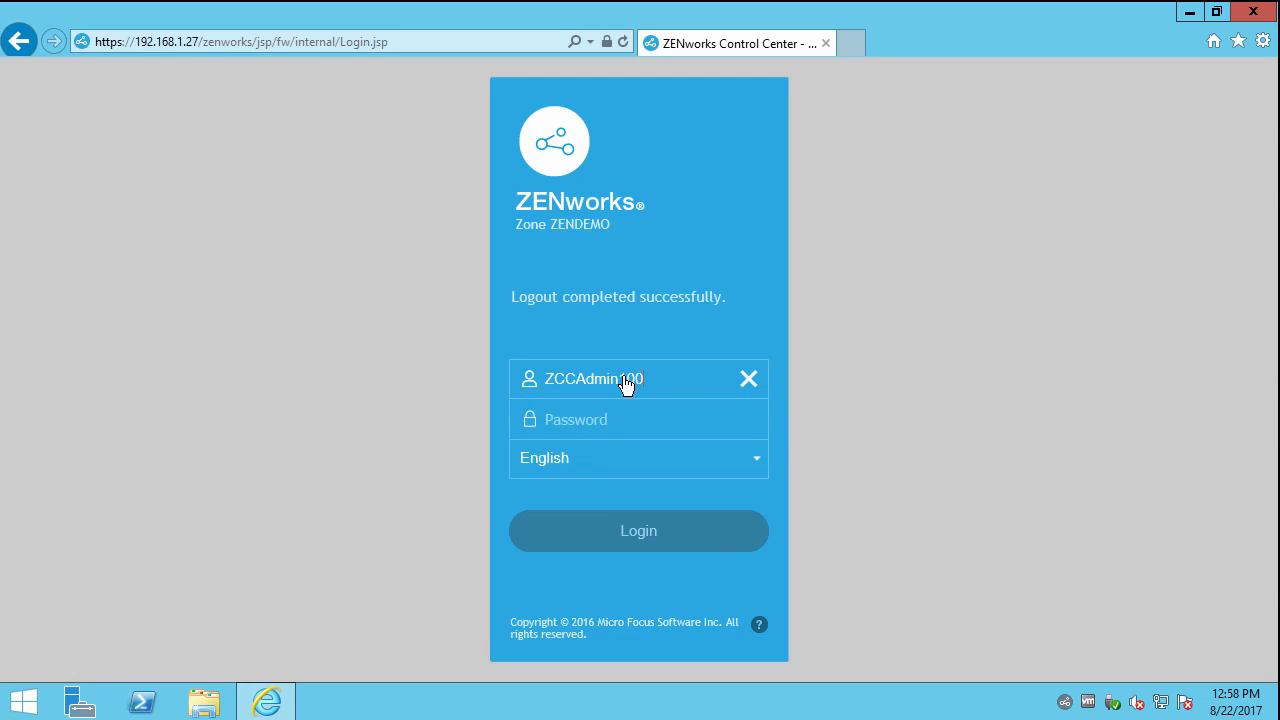
key("Tab")
type("***")
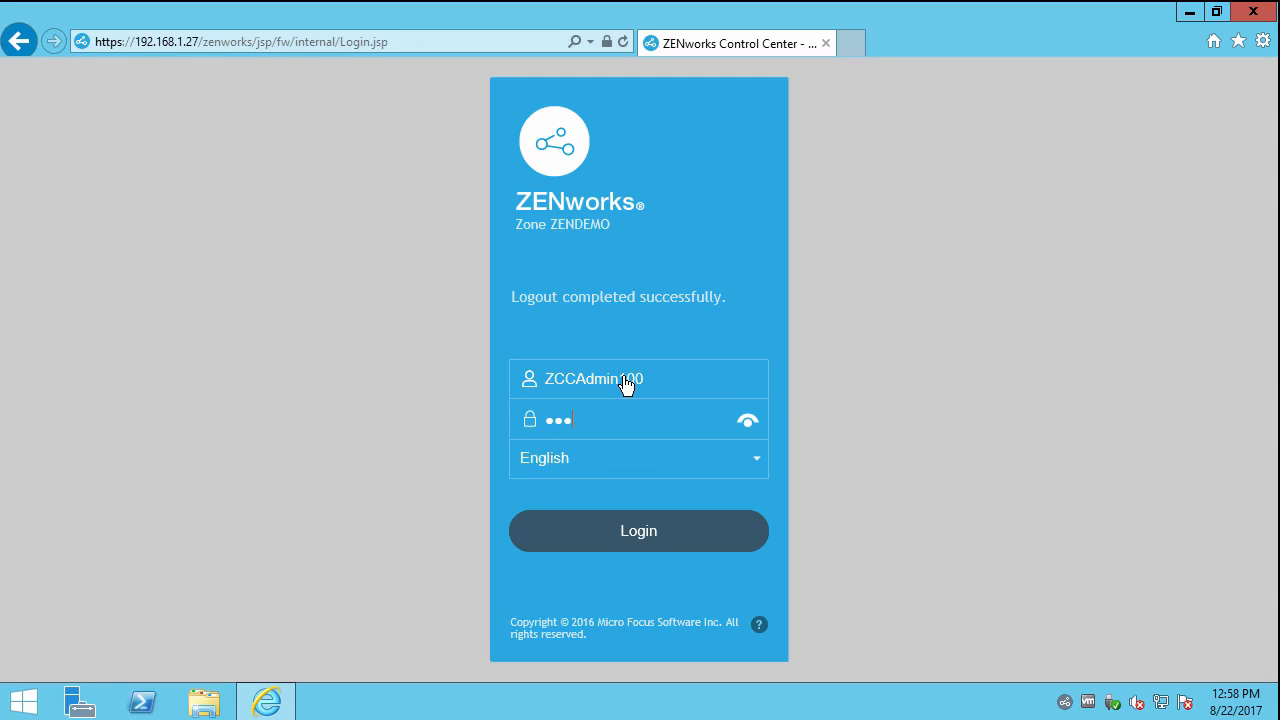
key("Return")
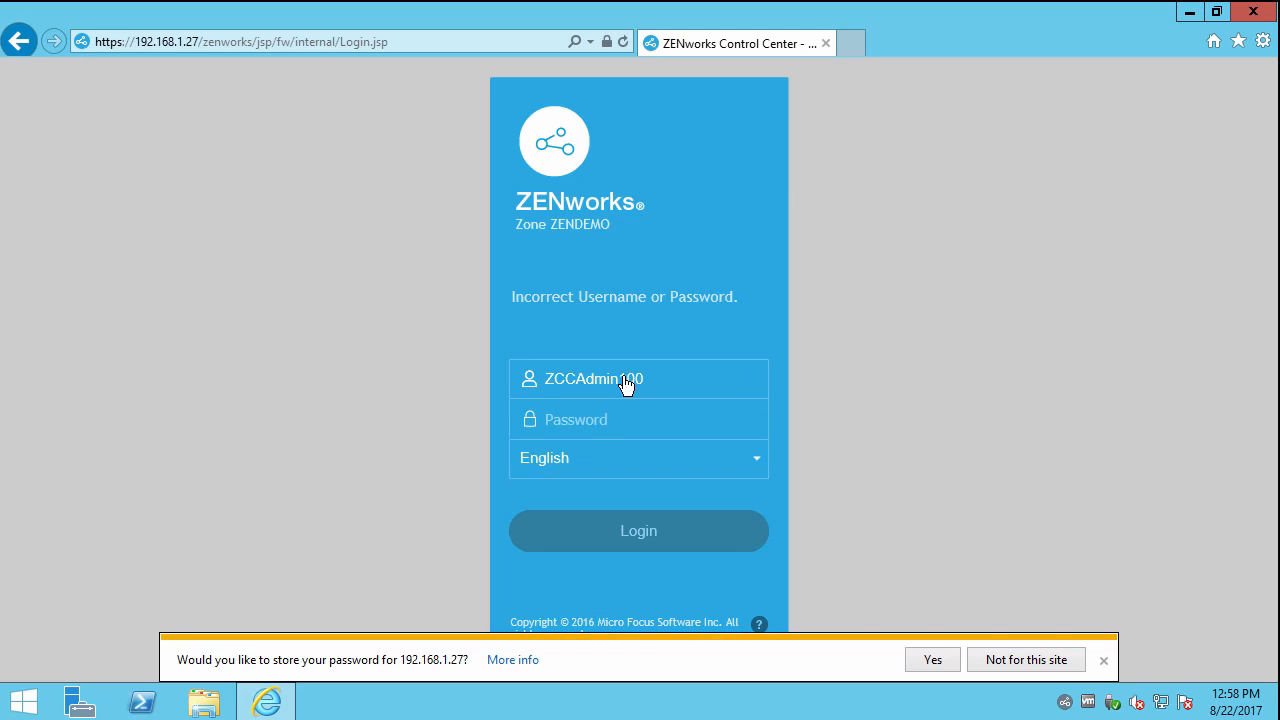
Correct the username to Batch-ZCCAdmin100, enter the account password and log in.
left_click(603, 432)
left_click(544, 379)
type("Batch-")
key("Tab")
type("novell")
key("Return")
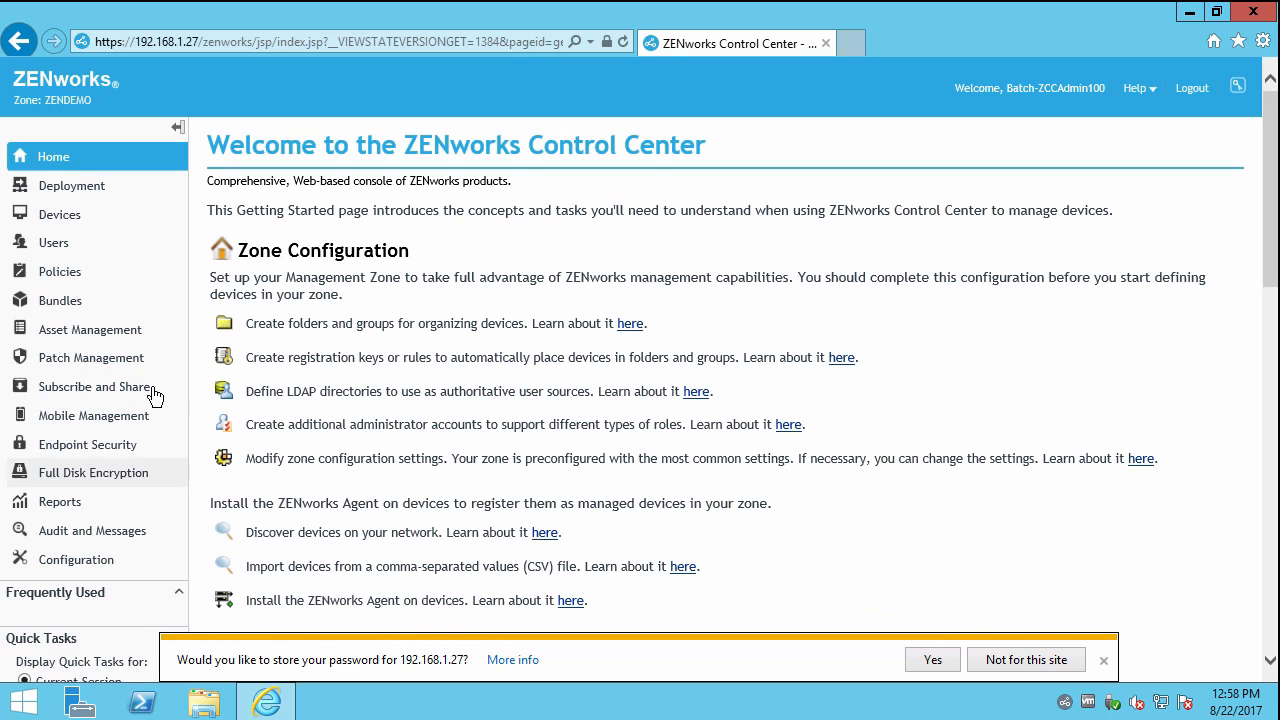
In Bundles > TEST > Pauls Workspace, start a new bundle to test rights, then cancel.
left_click(73, 306)
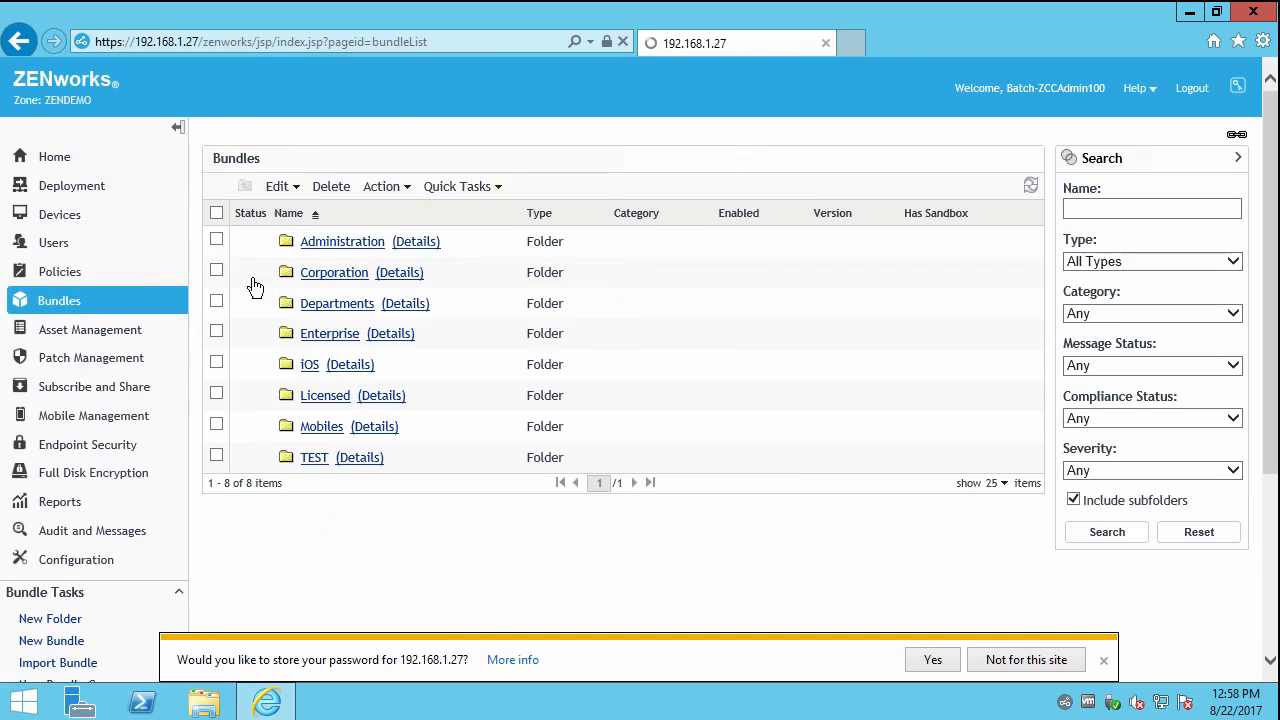
left_click(314, 470)
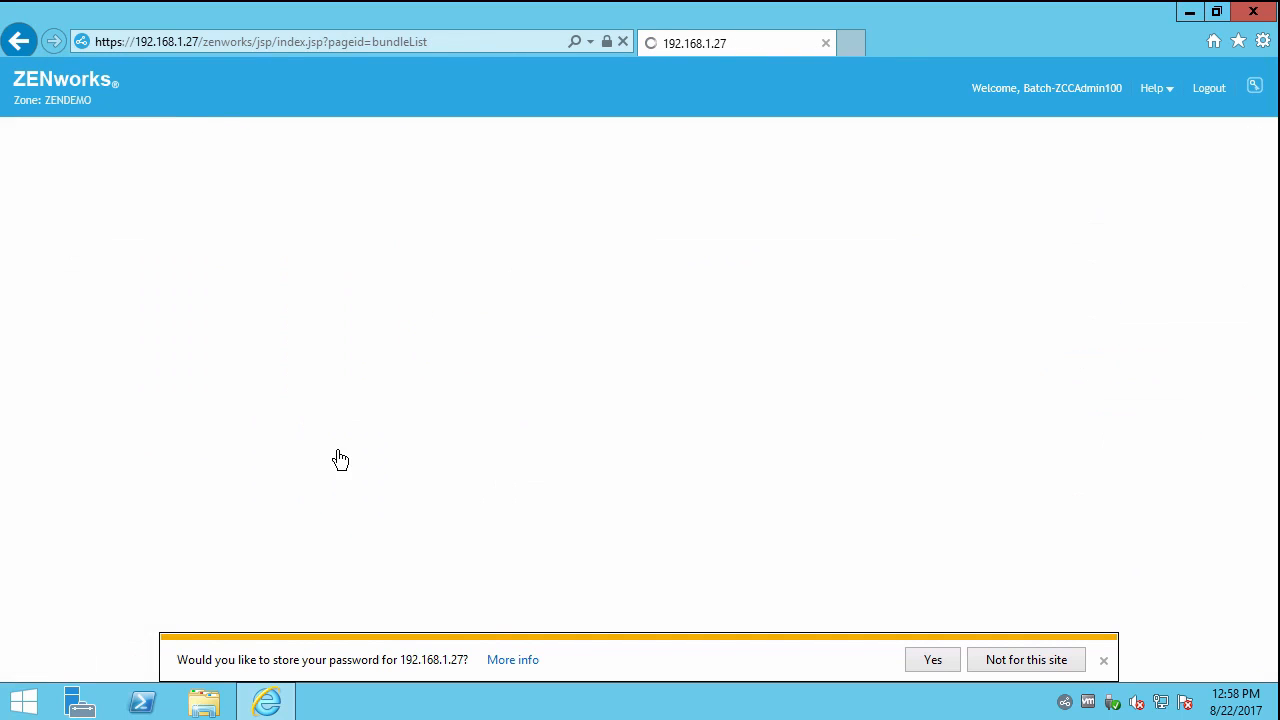
left_click(343, 268)
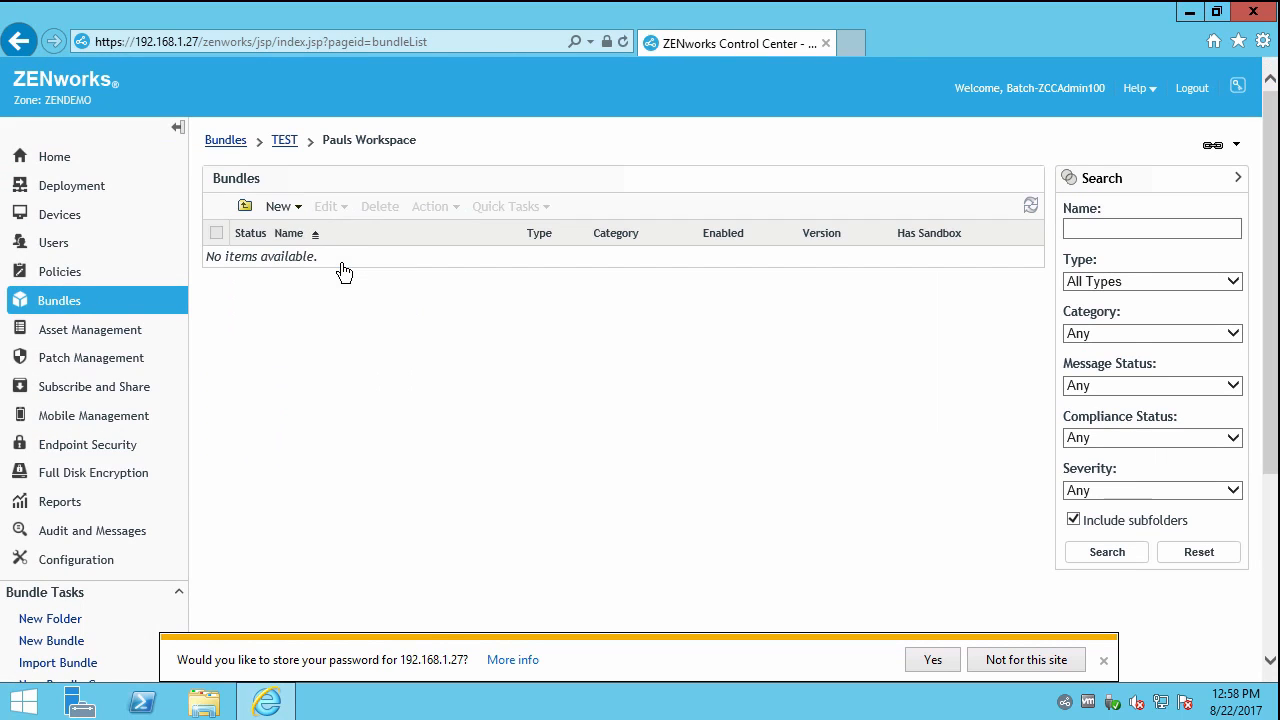
left_click(288, 208)
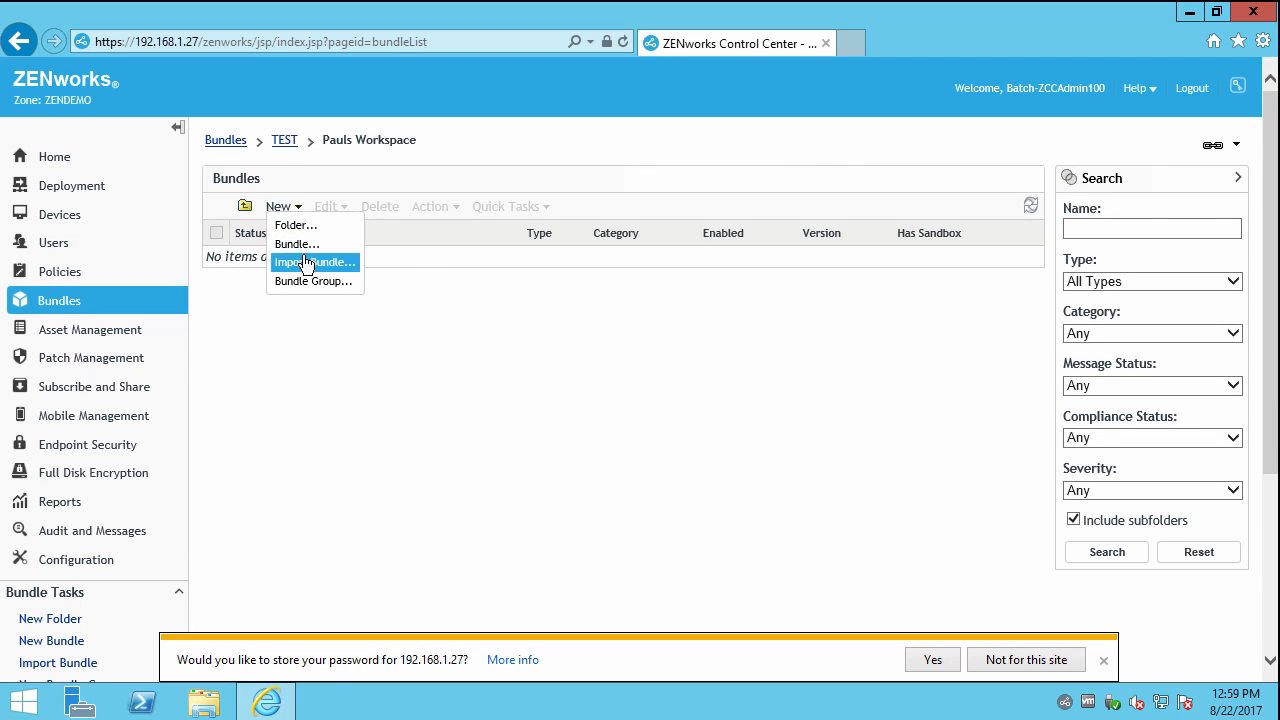
left_click(300, 244)
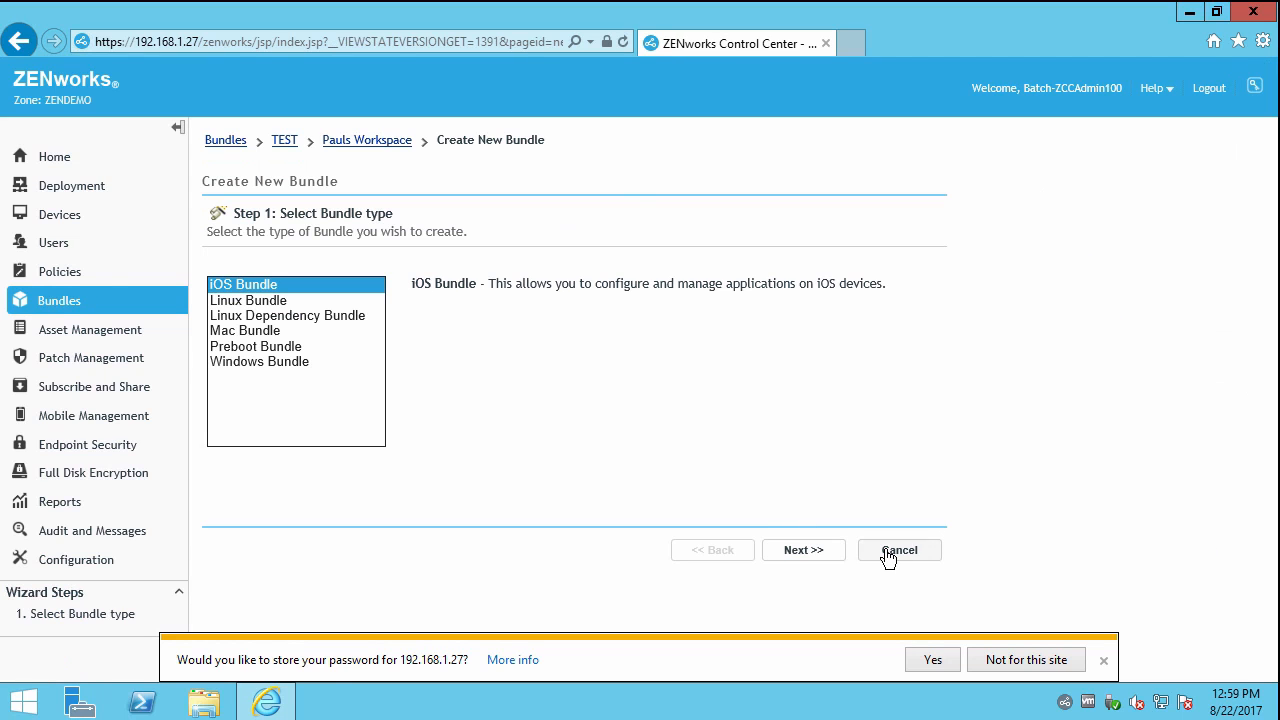
left_click(888, 552)
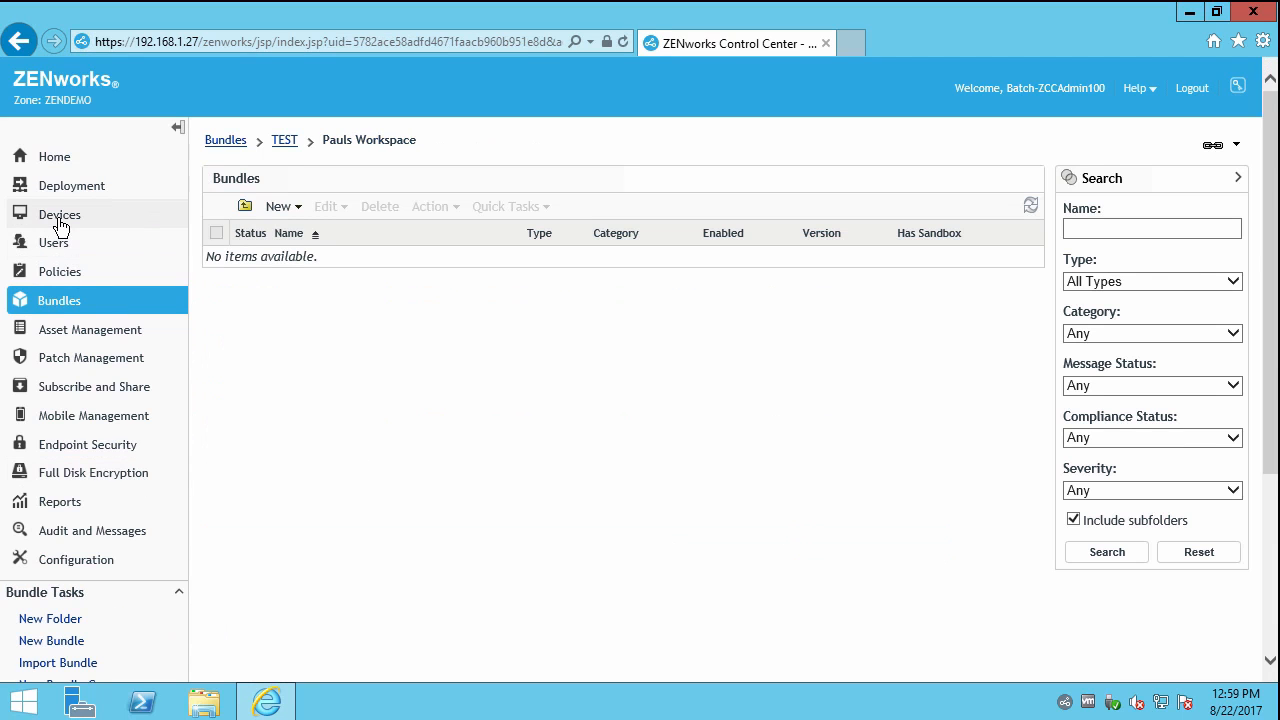
left_click(60, 218)
Select TestCorpWSProto1 in Workstations > Test and review its allowed Edit and Action options.
left_click(291, 383)
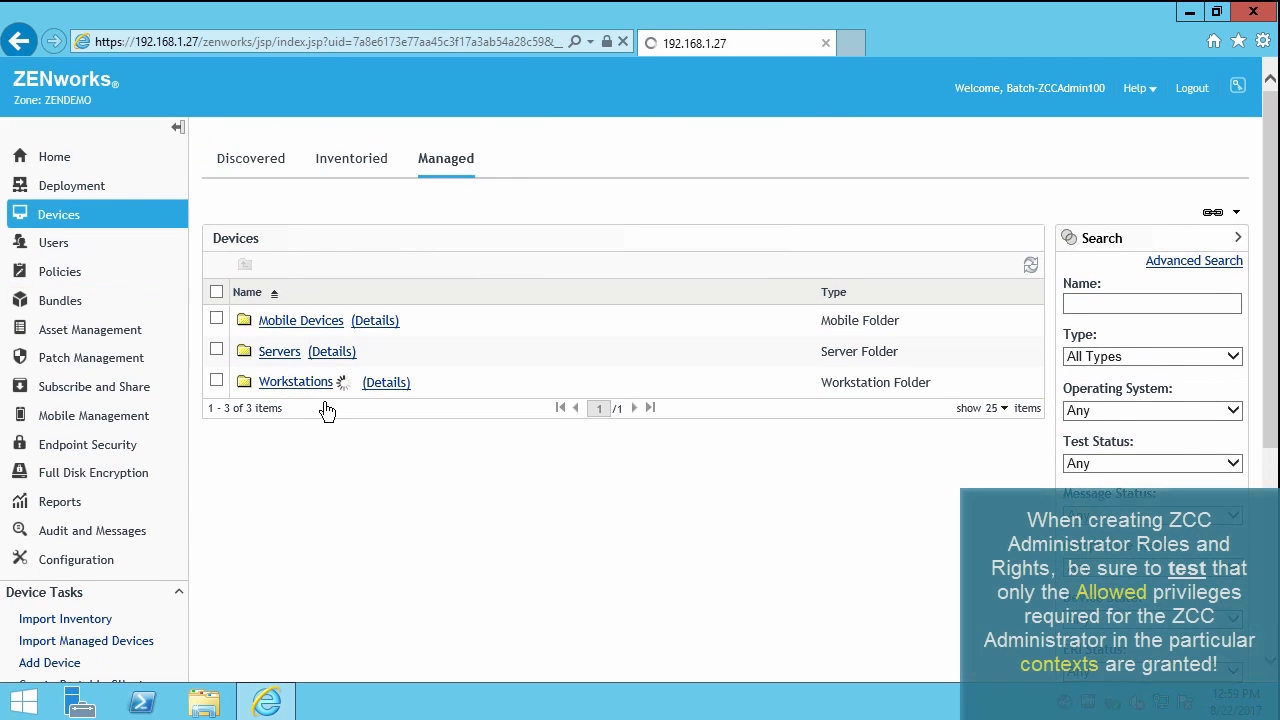
left_click(313, 386)
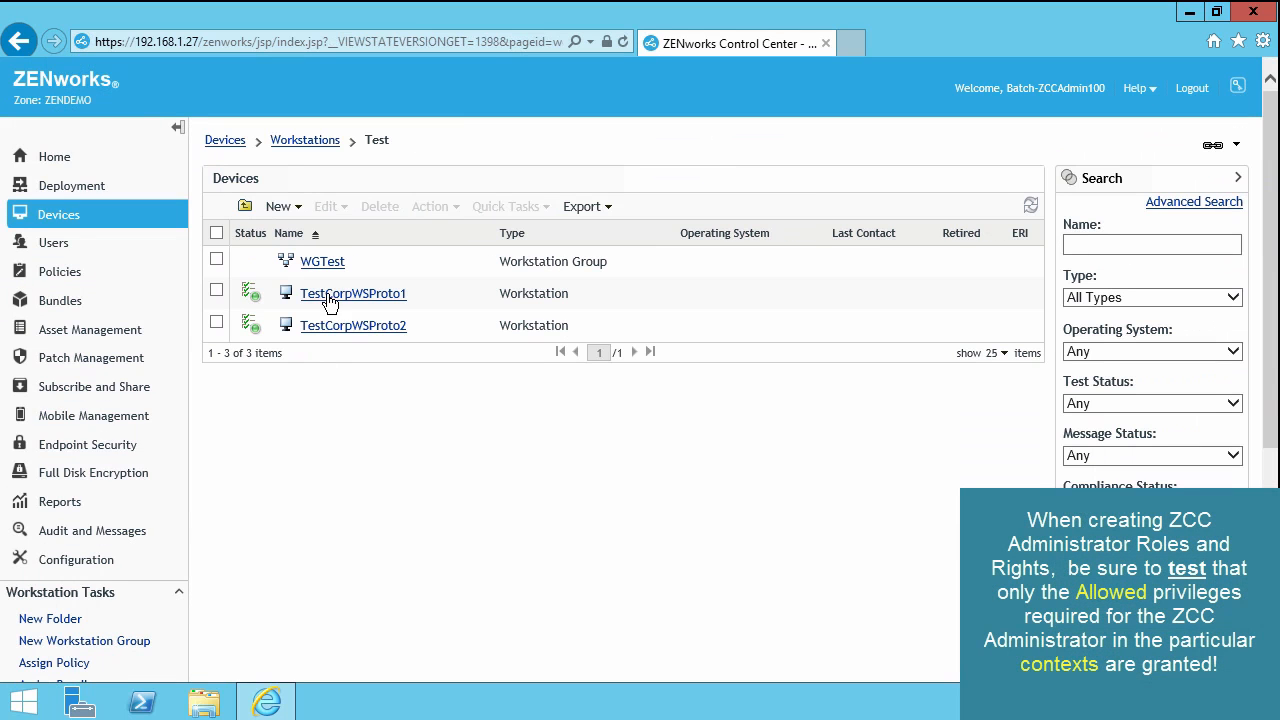
left_click(217, 291)
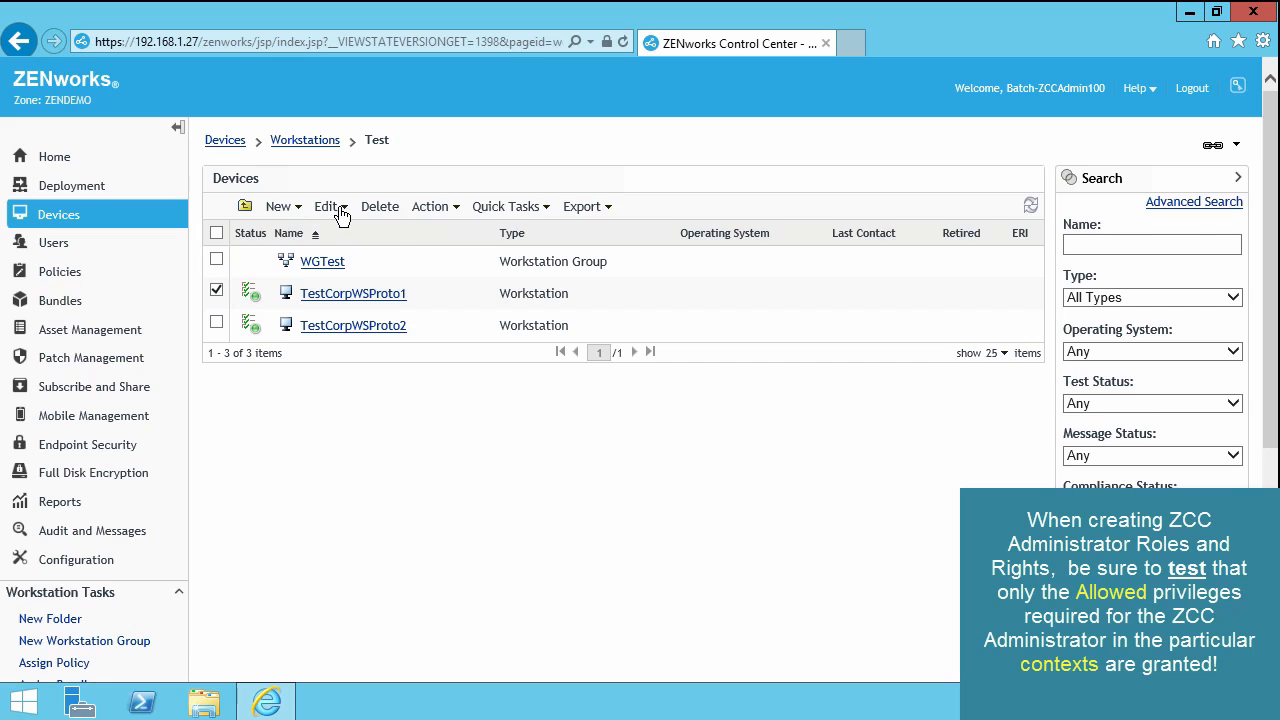
left_click(333, 209)
left_click(433, 209)
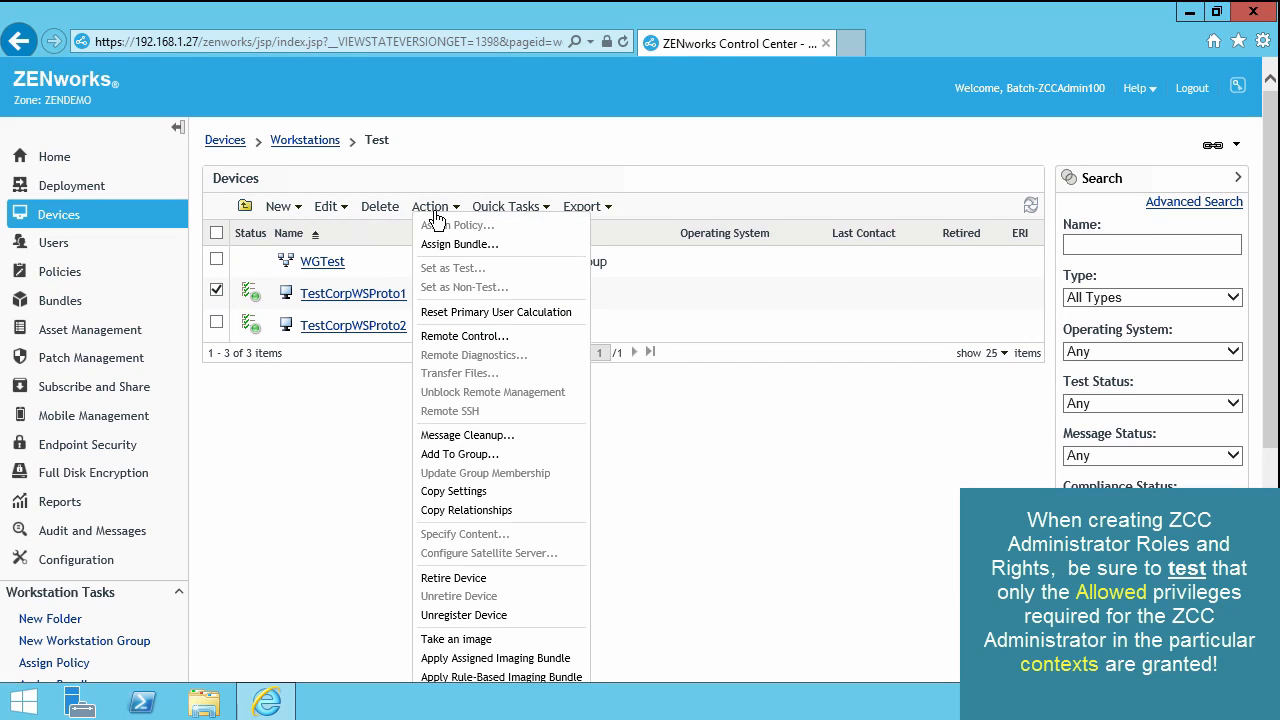
left_click(747, 494)
Go to Configuration and log out of the batch administrator session.
left_click(141, 560)
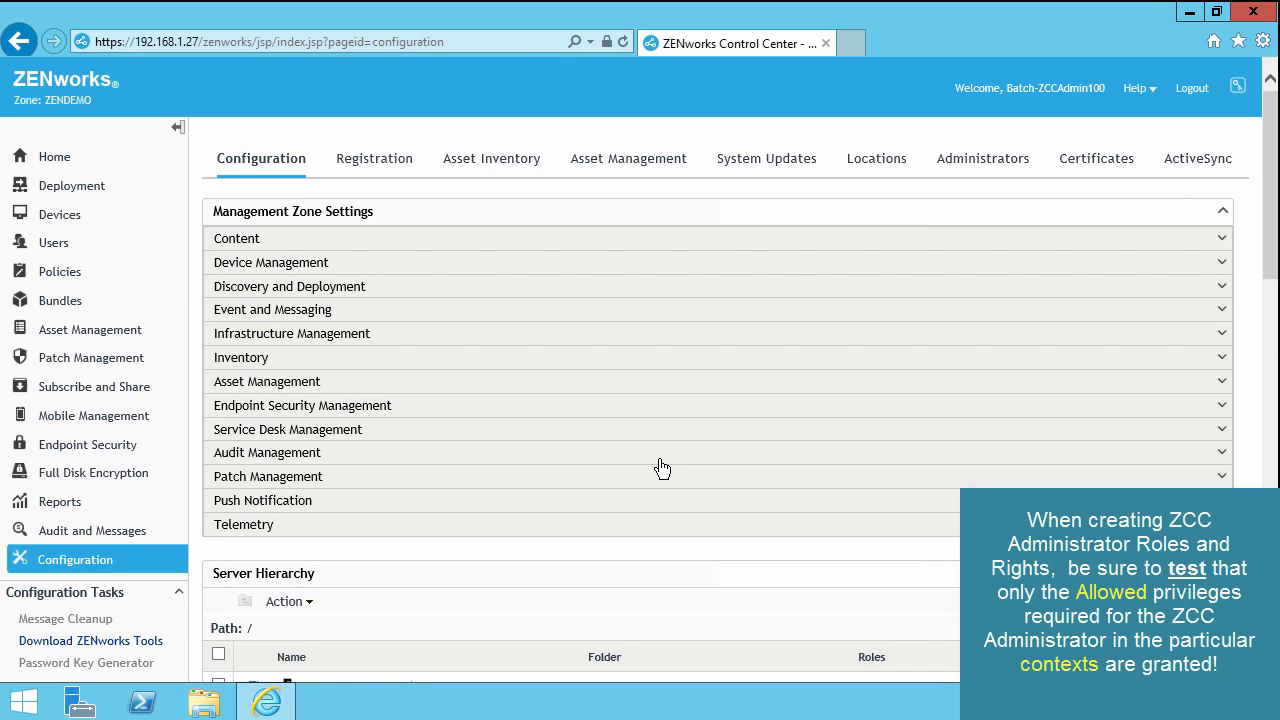
left_click(113, 566)
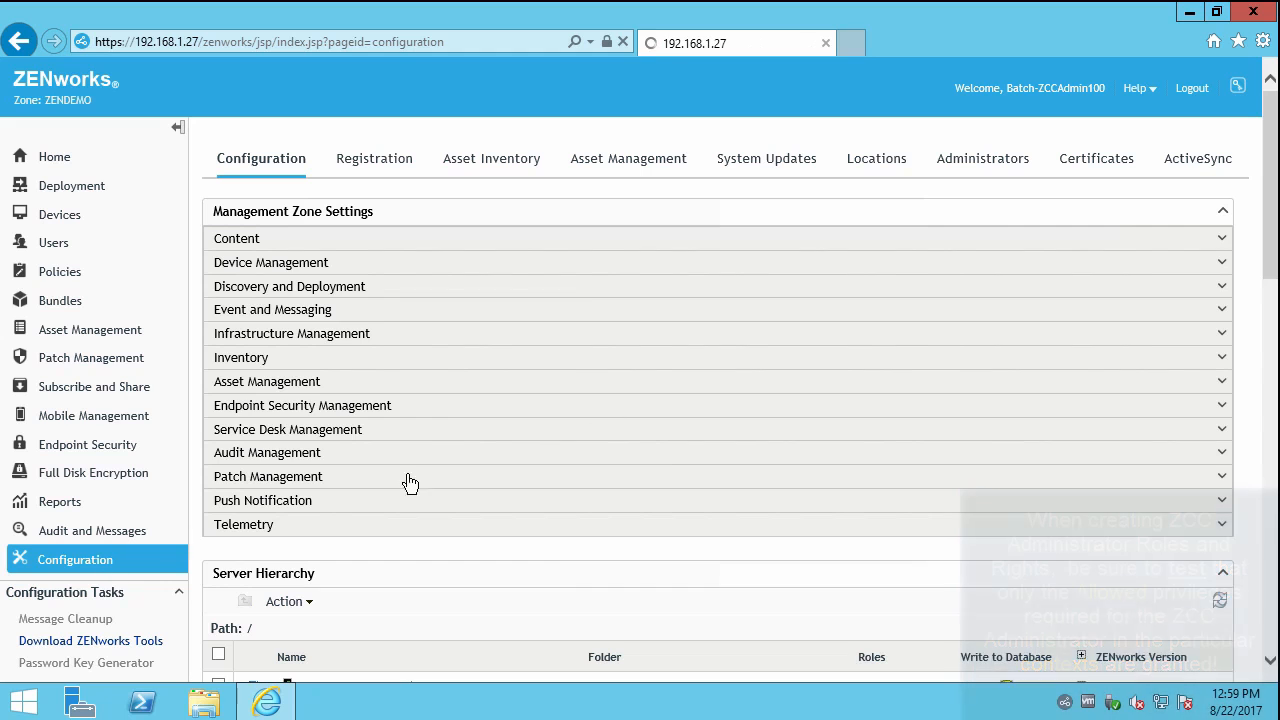
left_click(1201, 90)
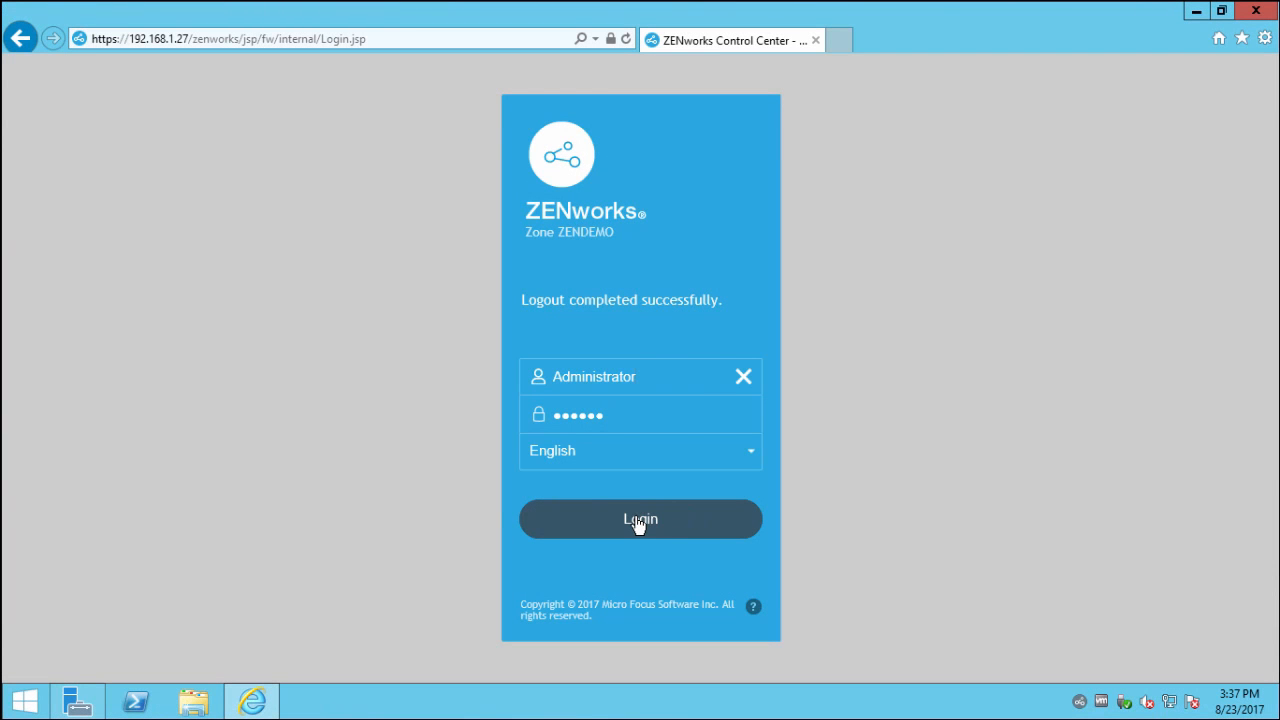
Sign in as Administrator and open the Batch Bundle Mgmt Author role from Configuration.
left_click(639, 523)
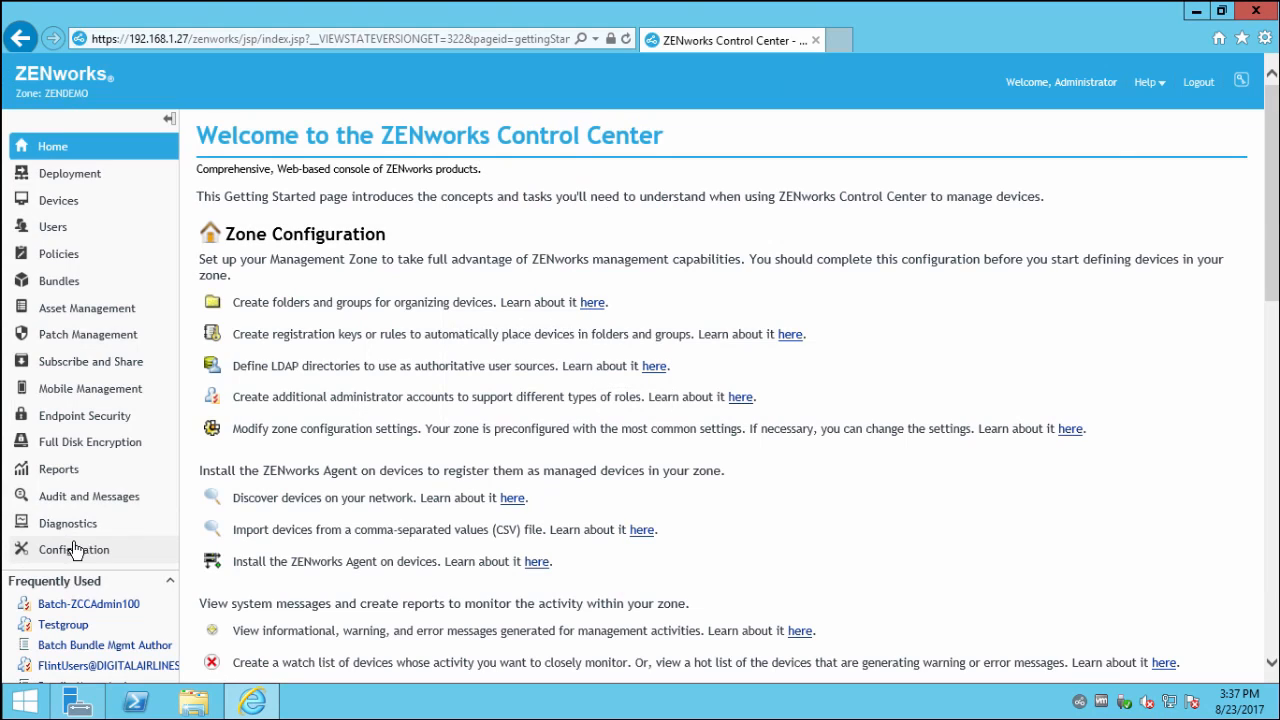
left_click(103, 549)
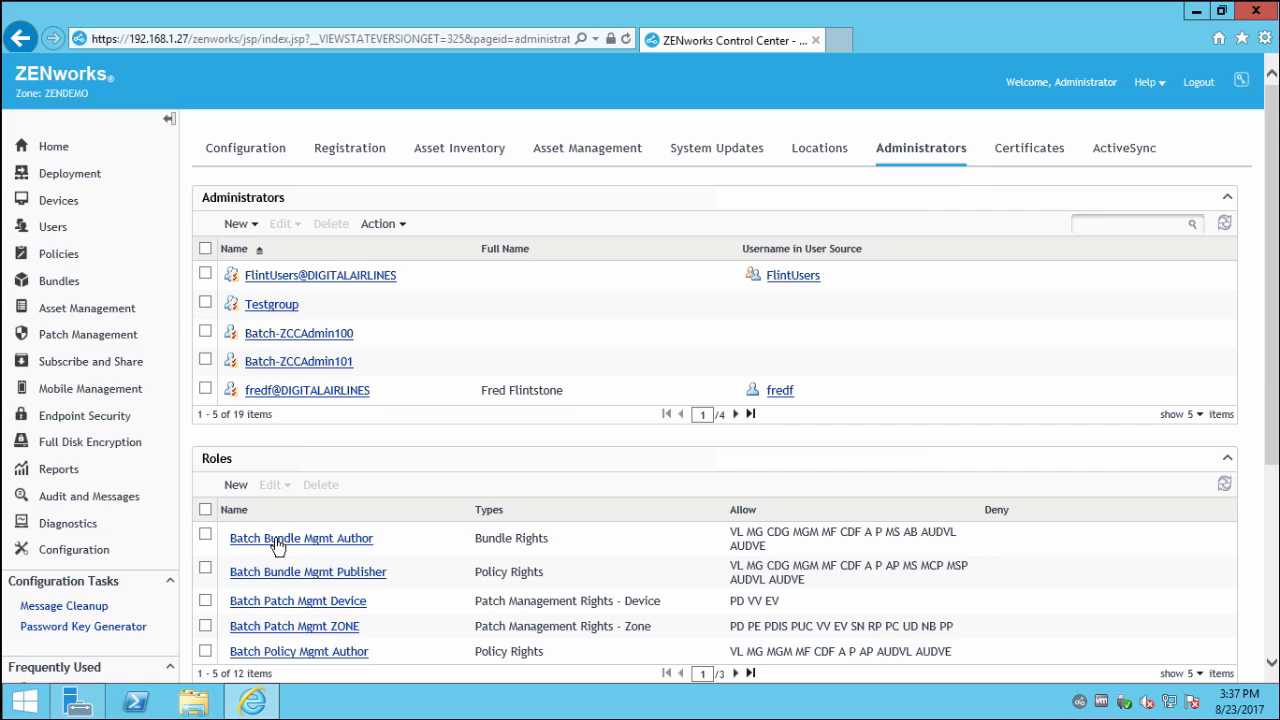
left_click(308, 538)
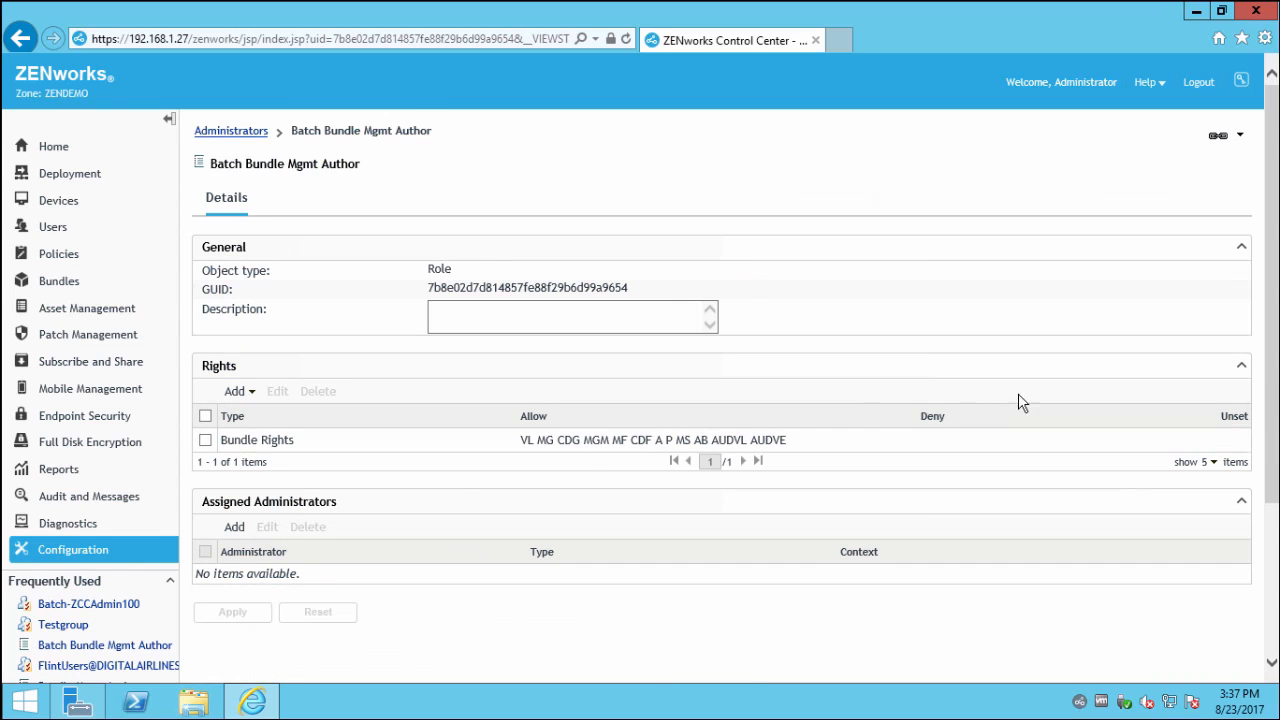
Review the role's addable rights, Unset column and Bundle Rights settings, then return to Administrators.
left_click(238, 393)
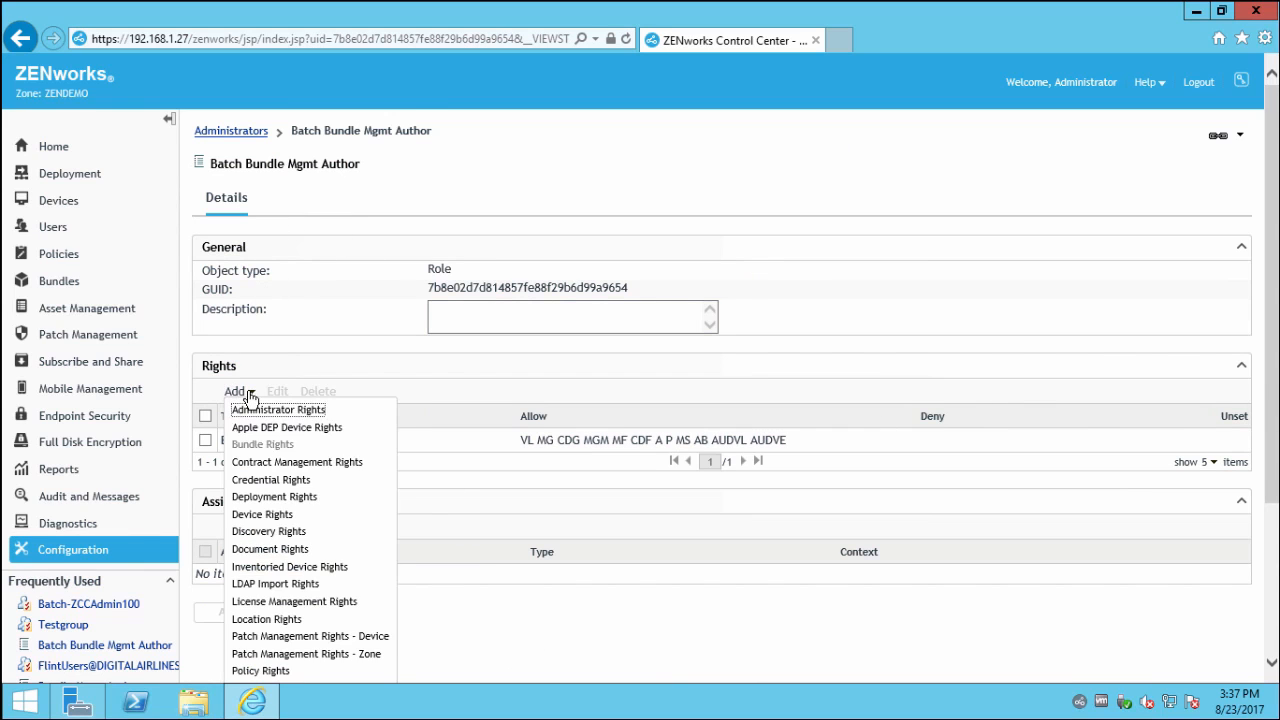
double_click(1234, 416)
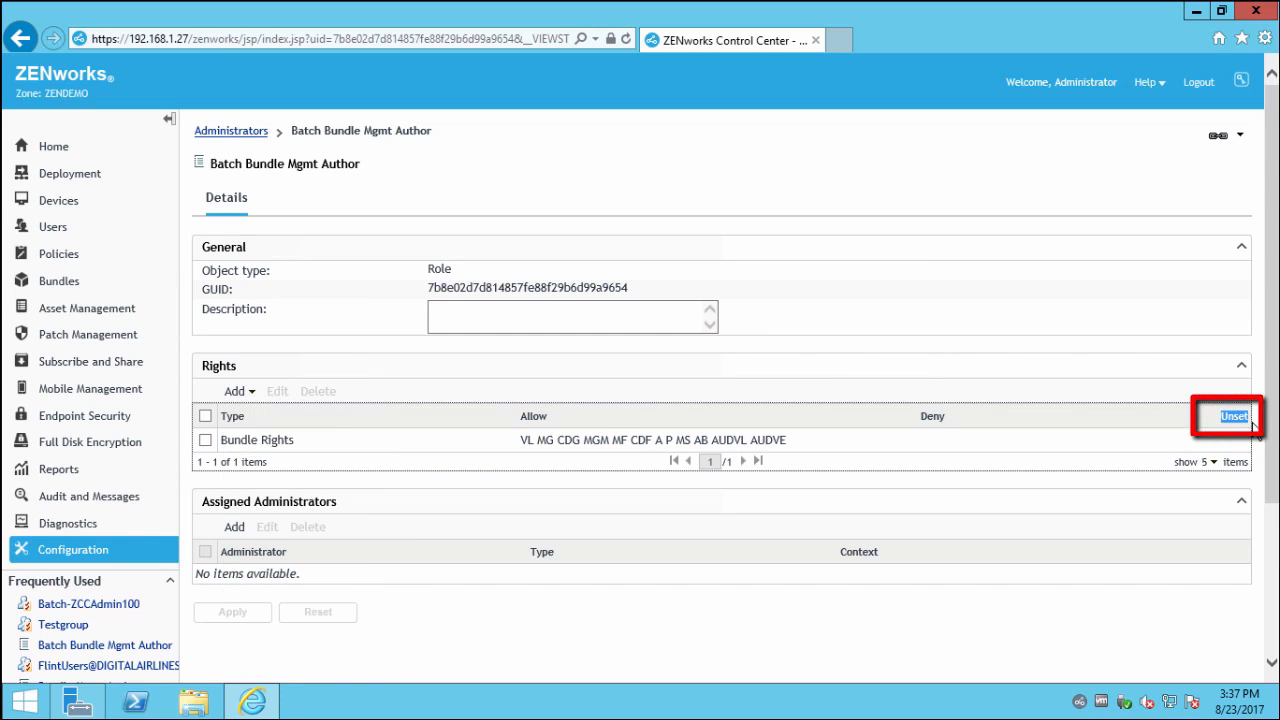
left_click(205, 440)
left_click(277, 393)
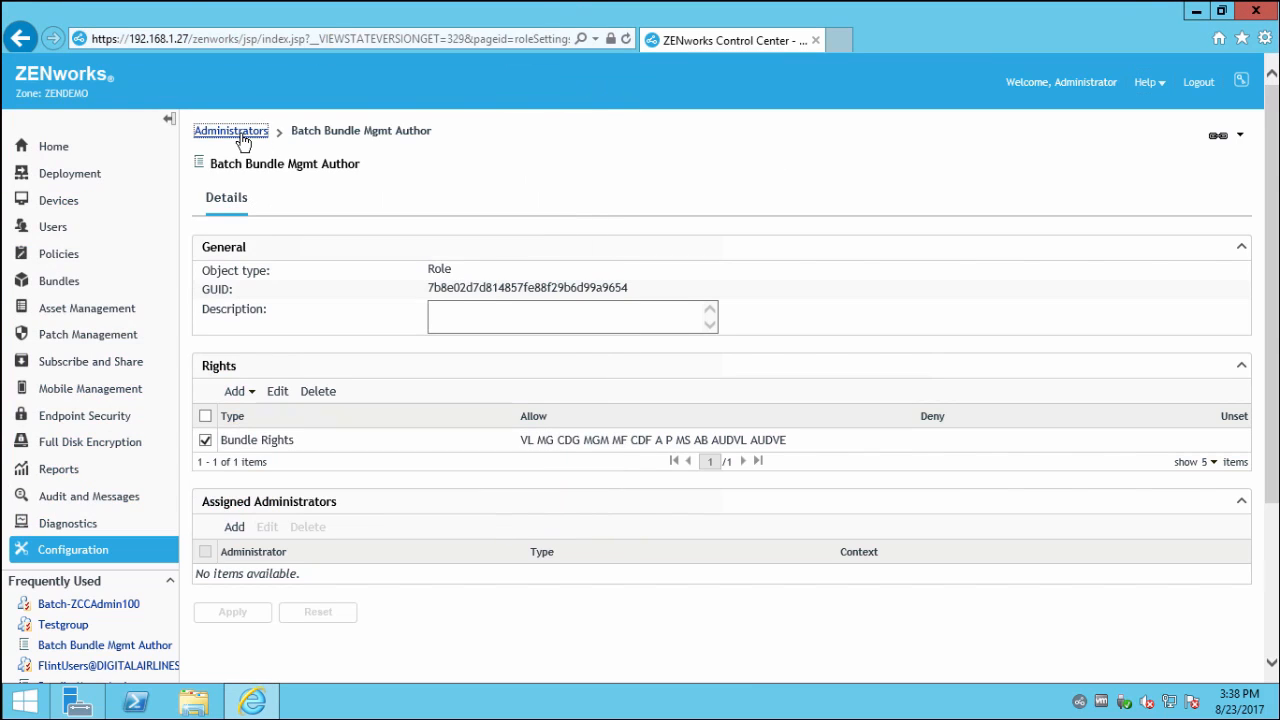
left_click(240, 134)
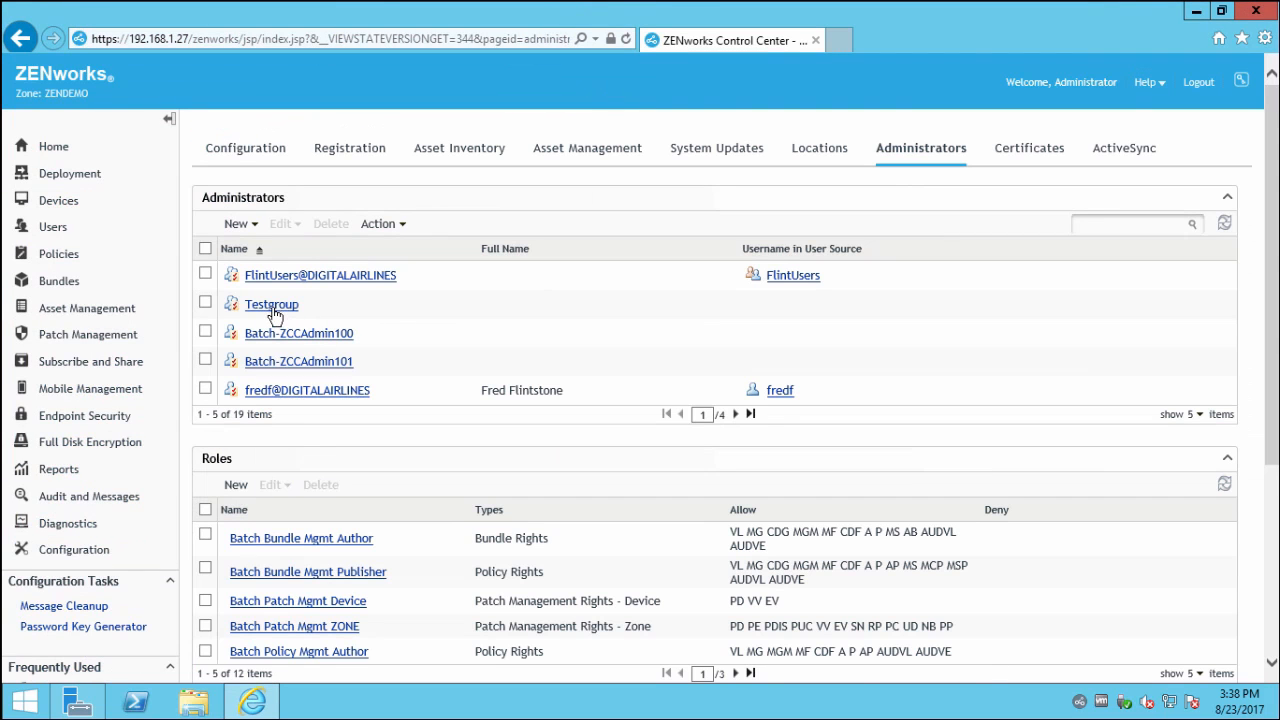
Tick Super Administrator on Batch-ZCCAdmin100's Rights tab.
left_click(263, 336)
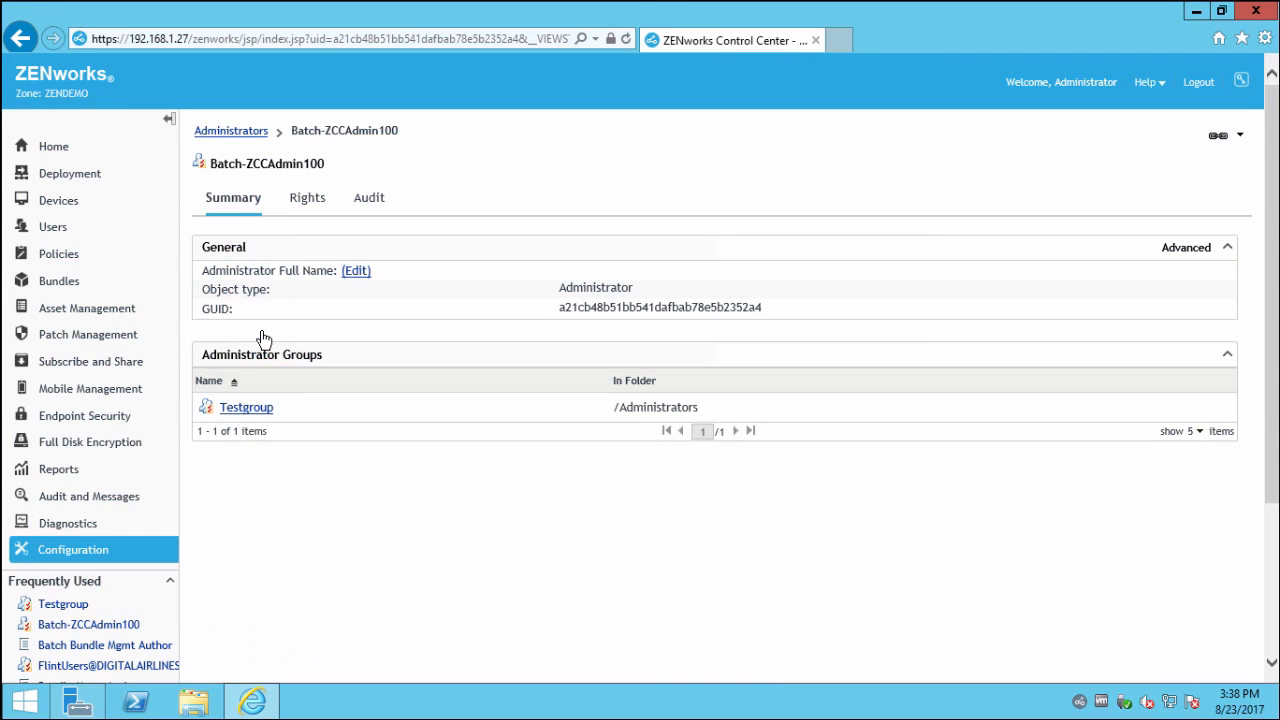
left_click(290, 200)
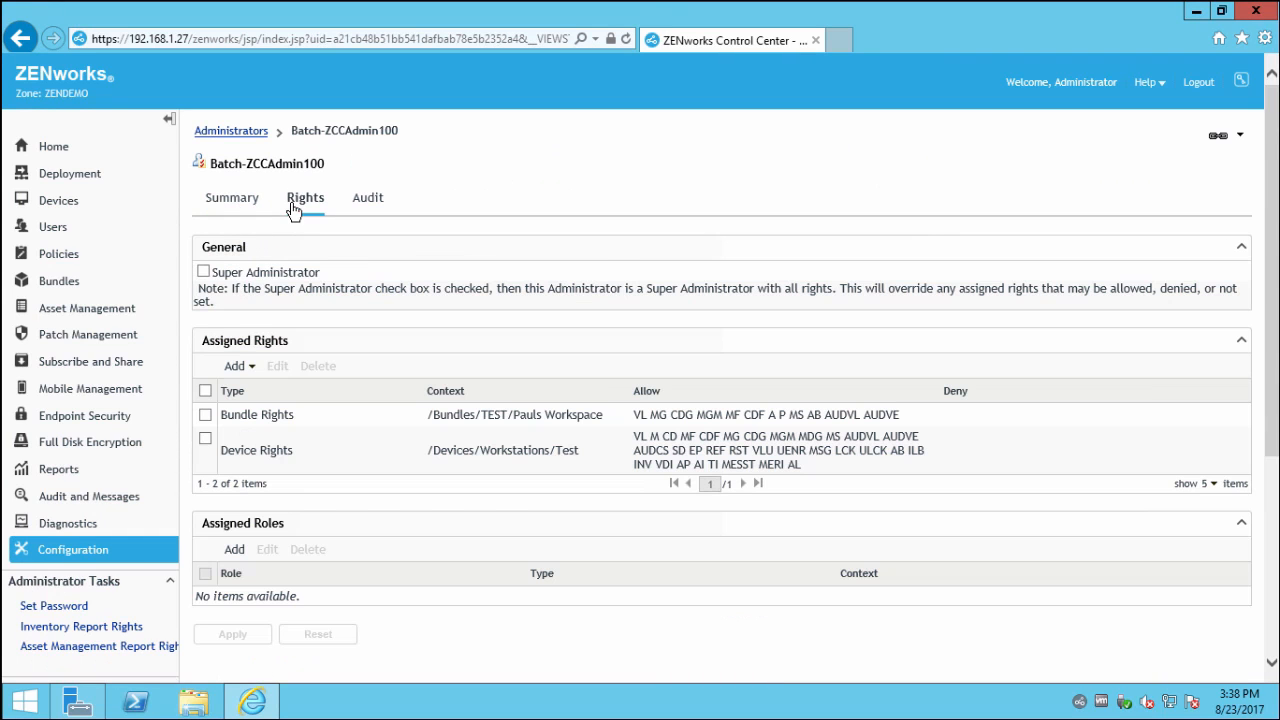
left_click(204, 274)
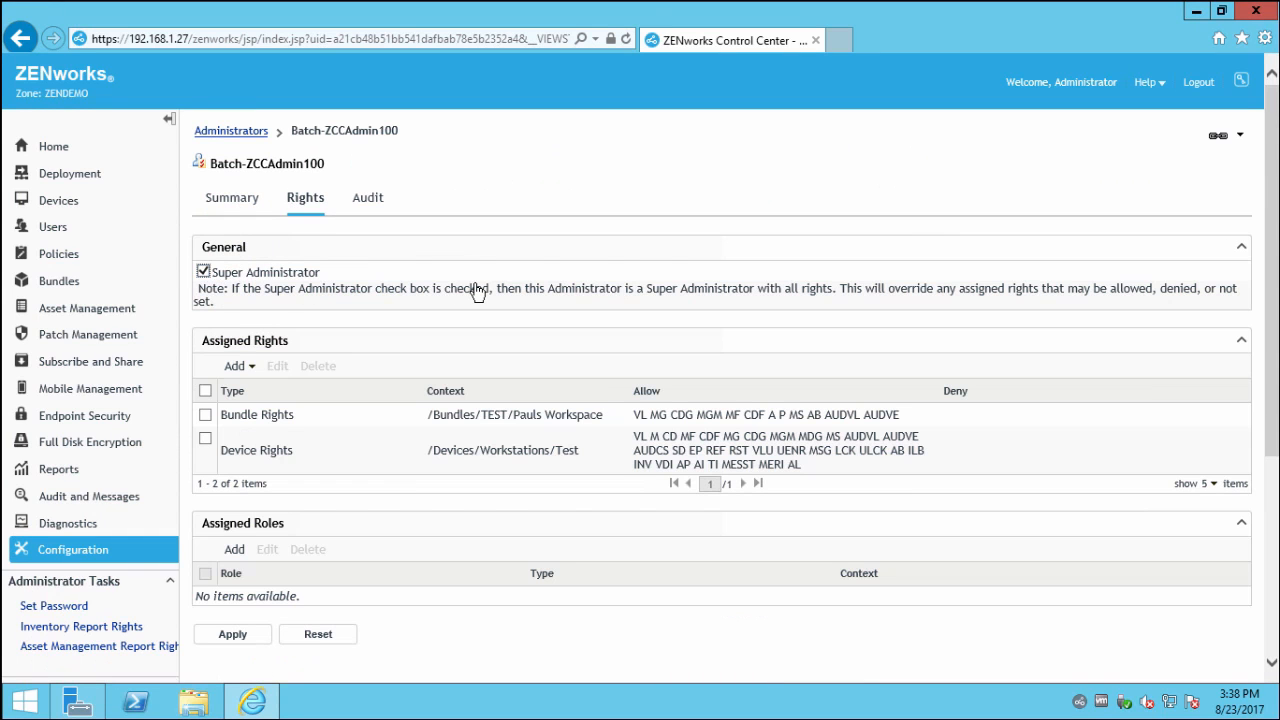